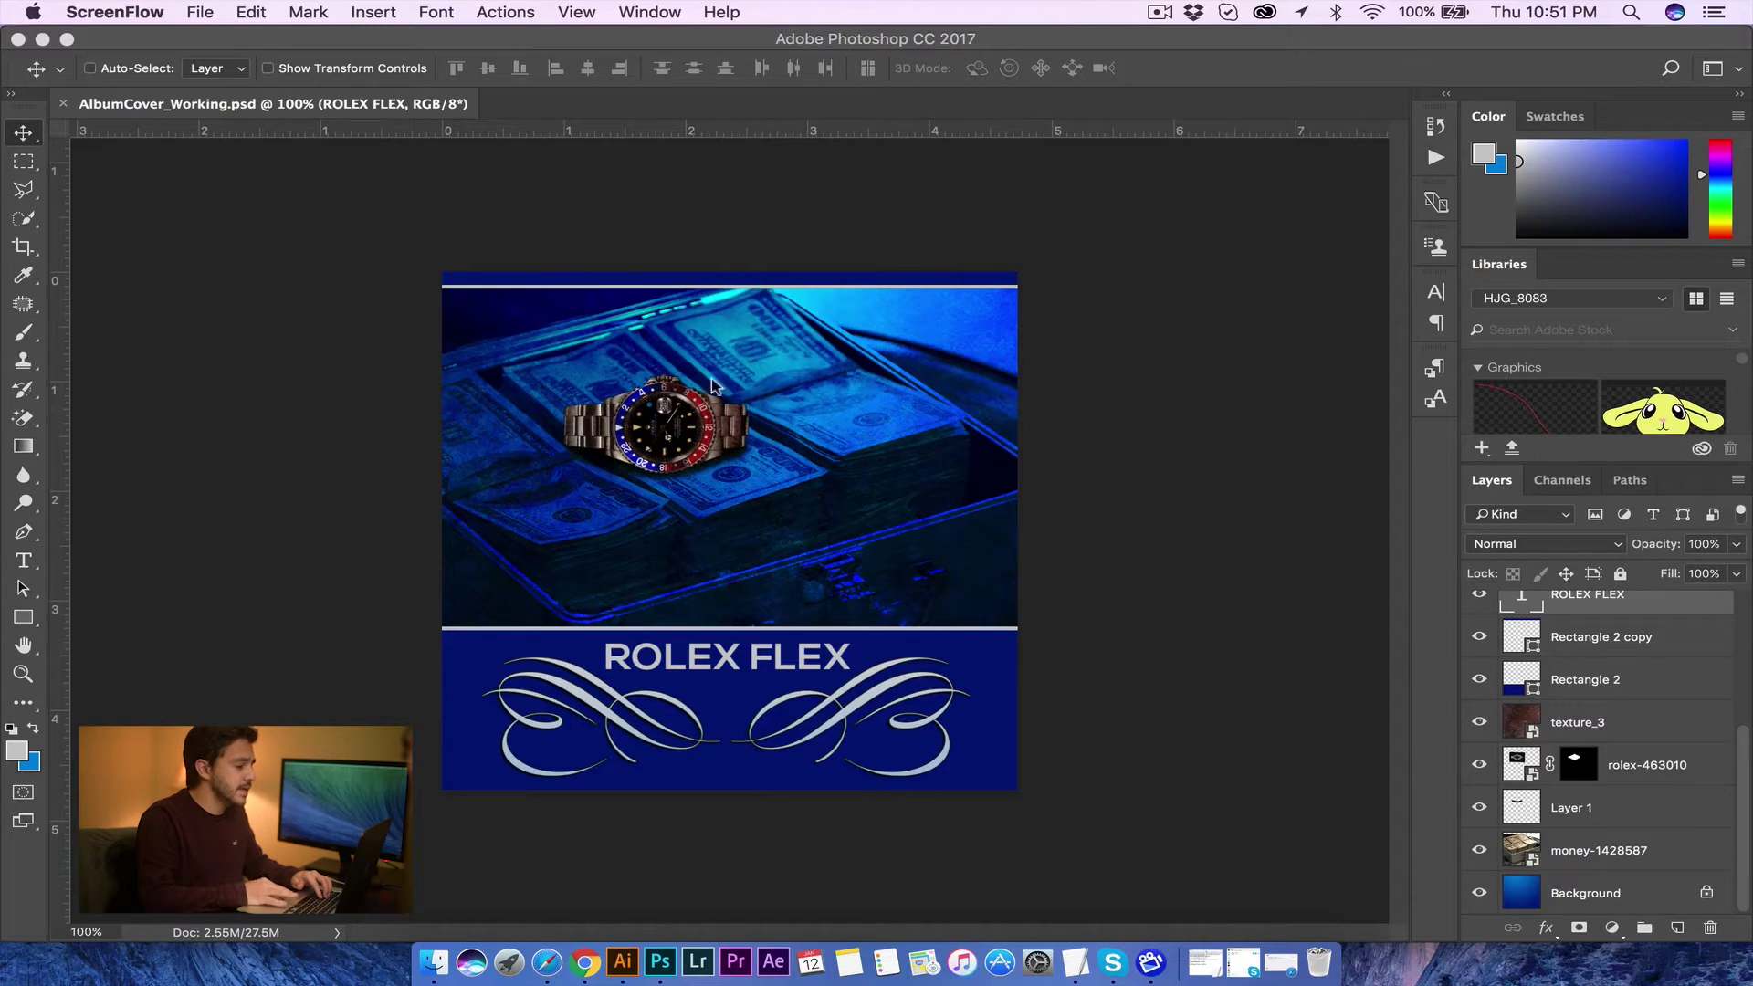
left_click(201, 14)
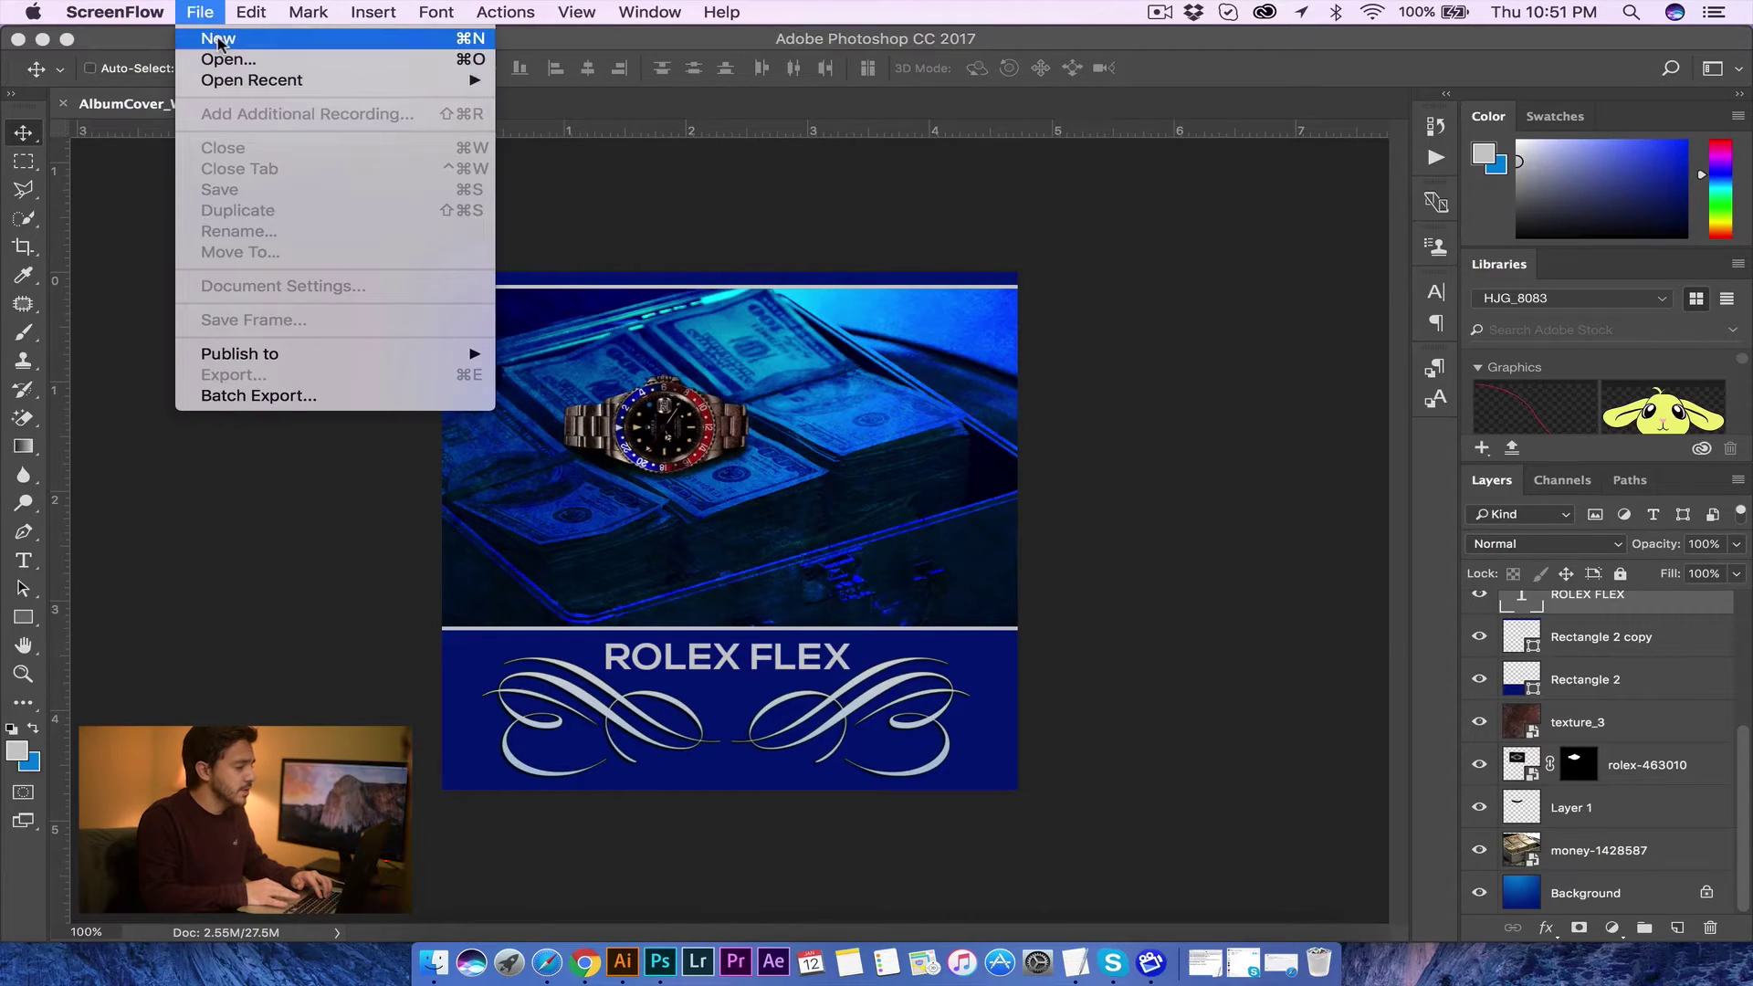
left_click(219, 40)
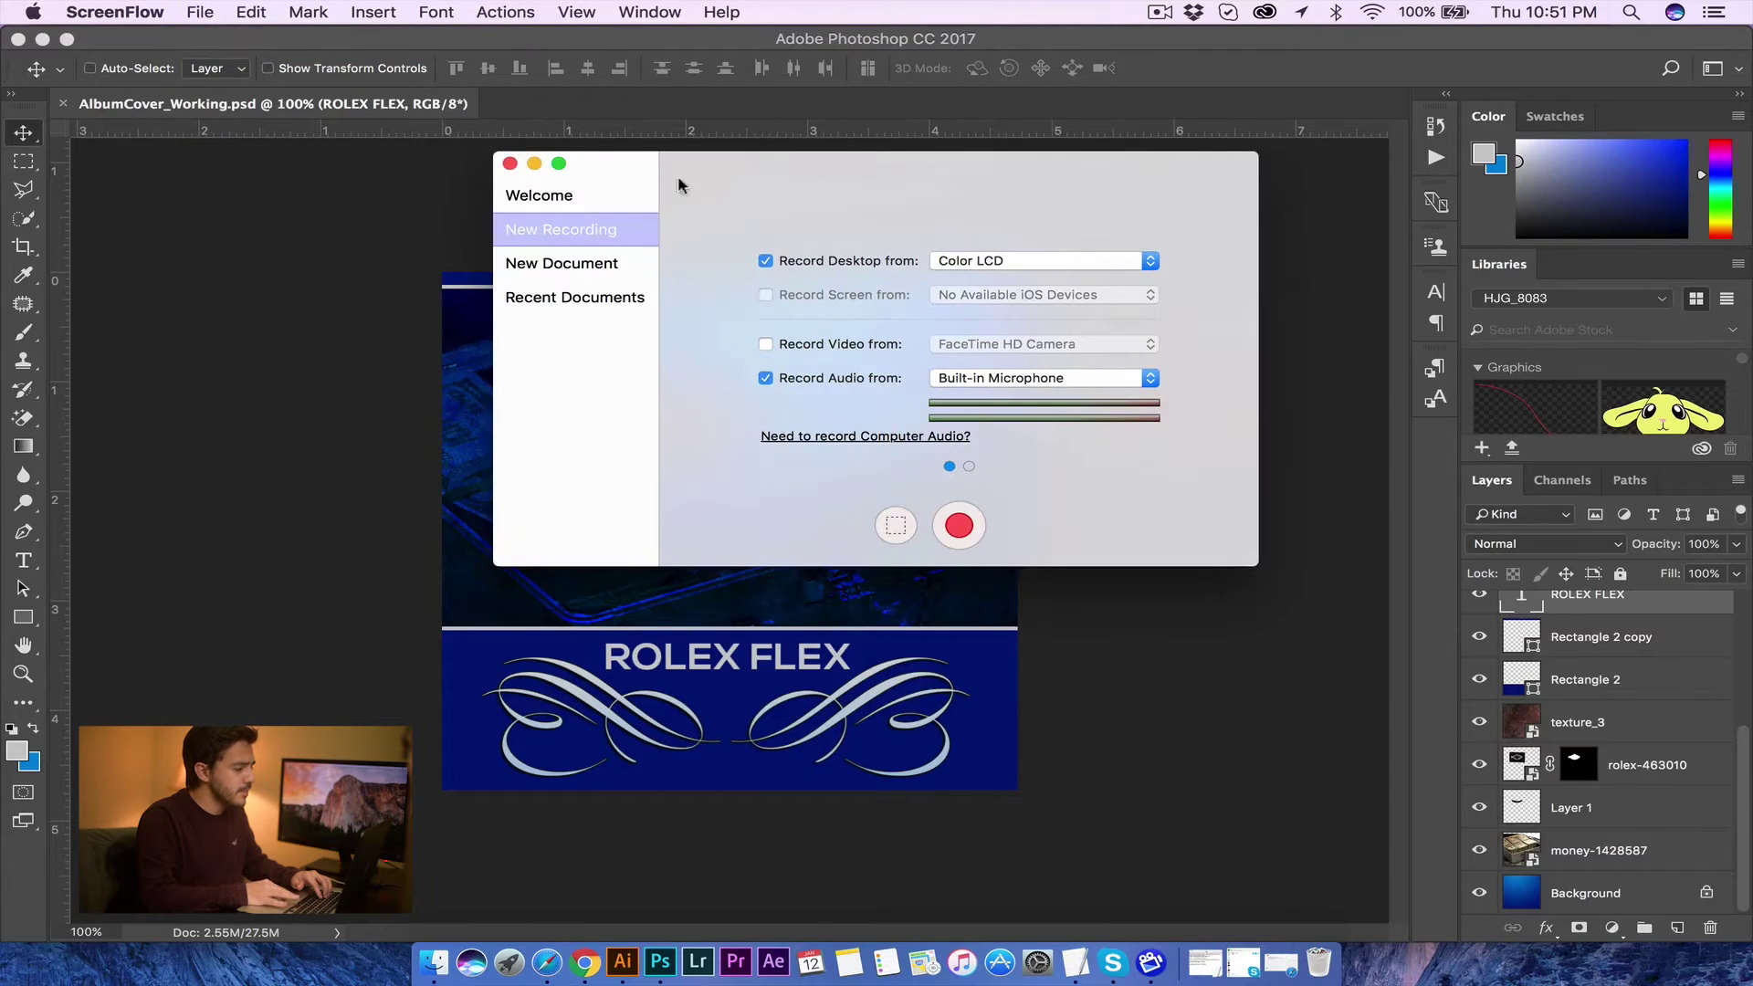
left_click(509, 163)
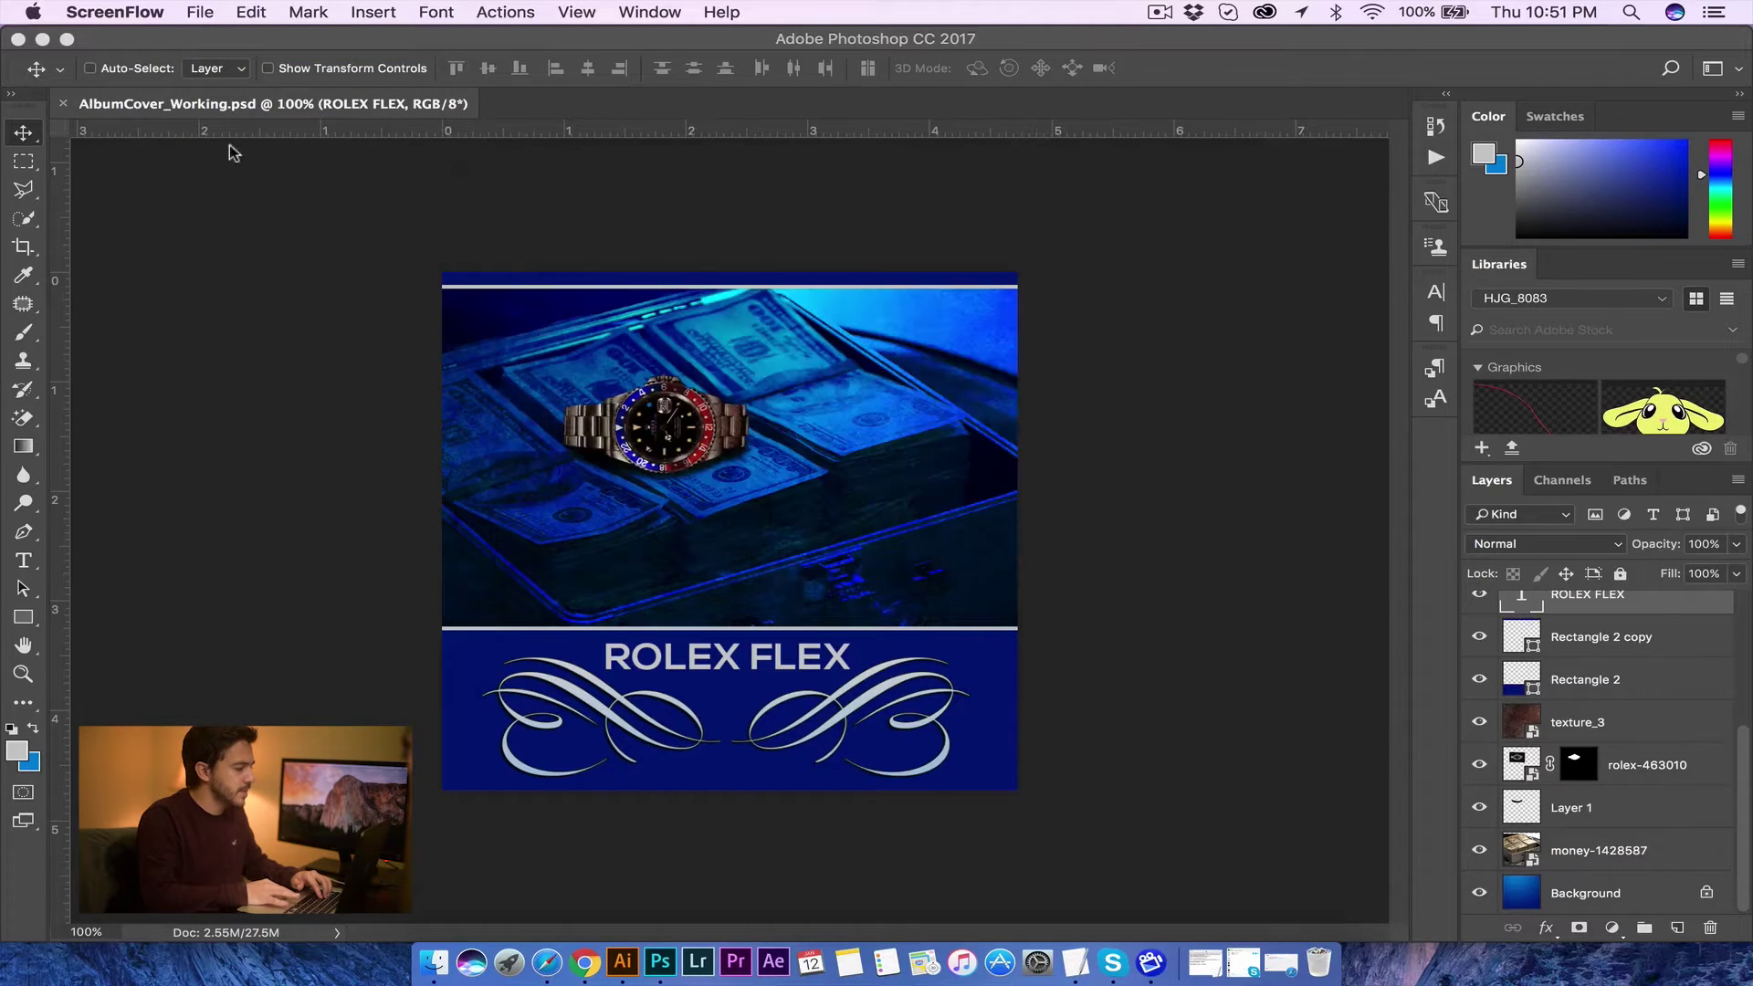
left_click(180, 42)
Step: Set up a new document of 4.725 × 4.725 inches at 200 pixels/inch in RGB Color with a white background
left_click(210, 13)
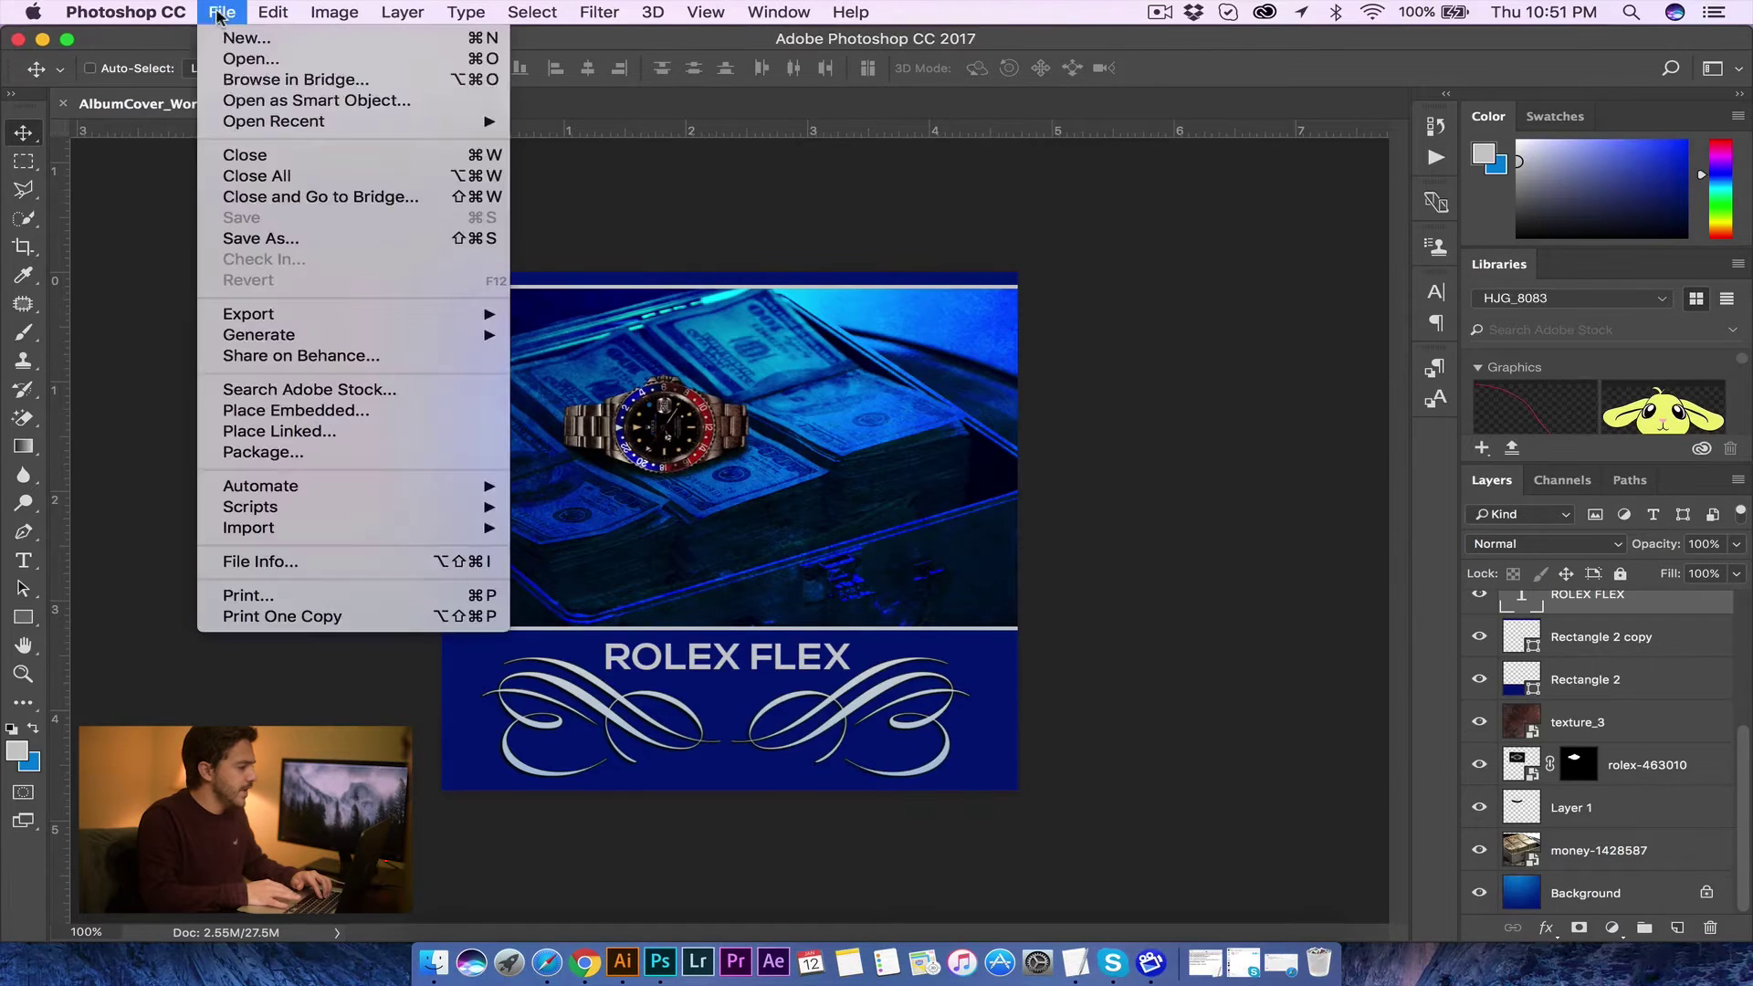
left_click(284, 46)
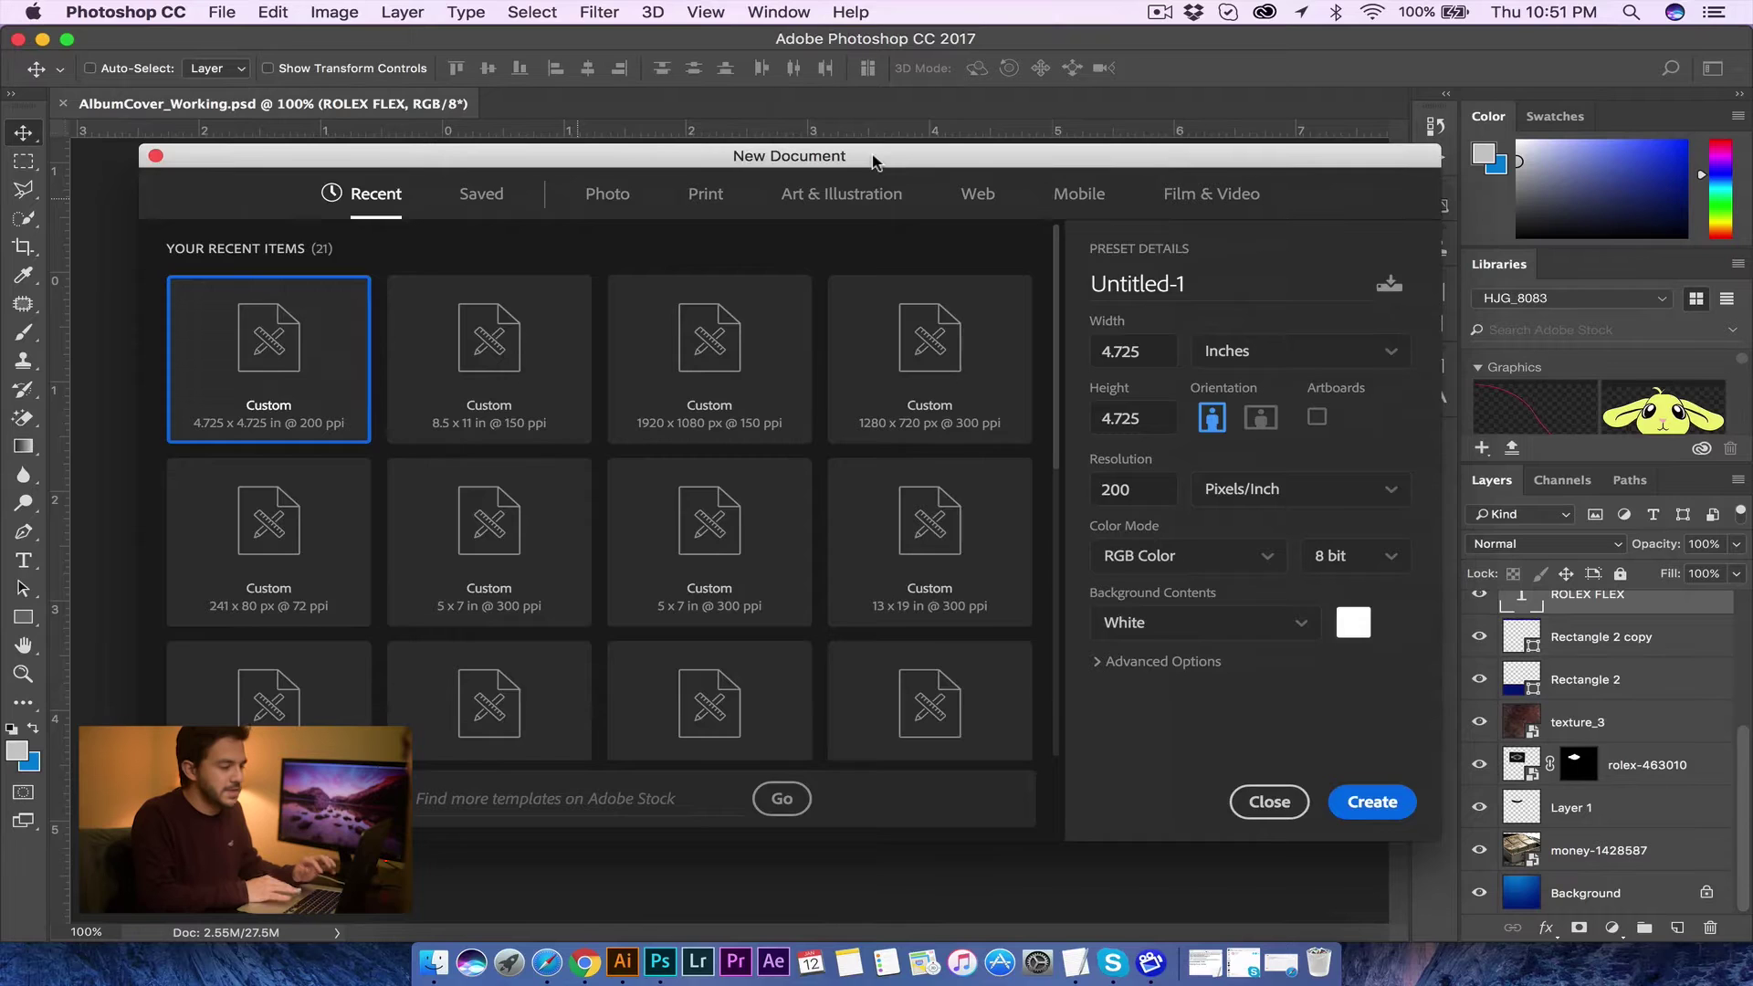
left_click(1185, 365)
left_click(1178, 358)
key("shift+Tab")
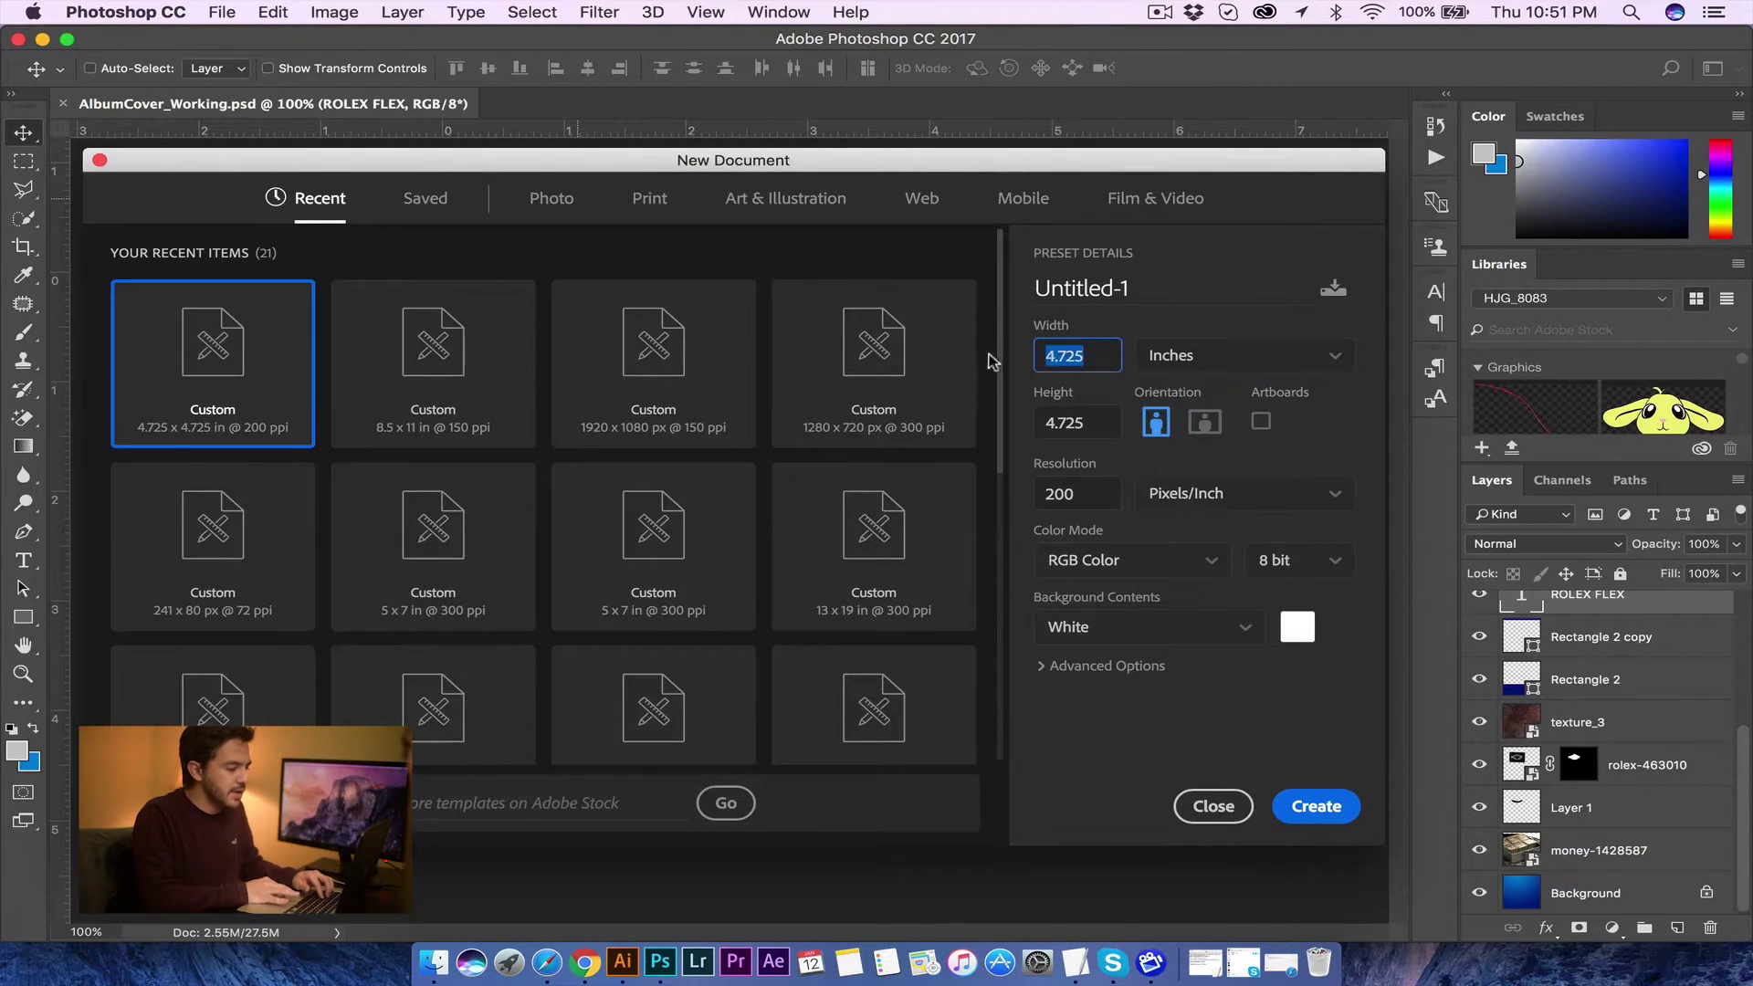
left_click(1096, 423)
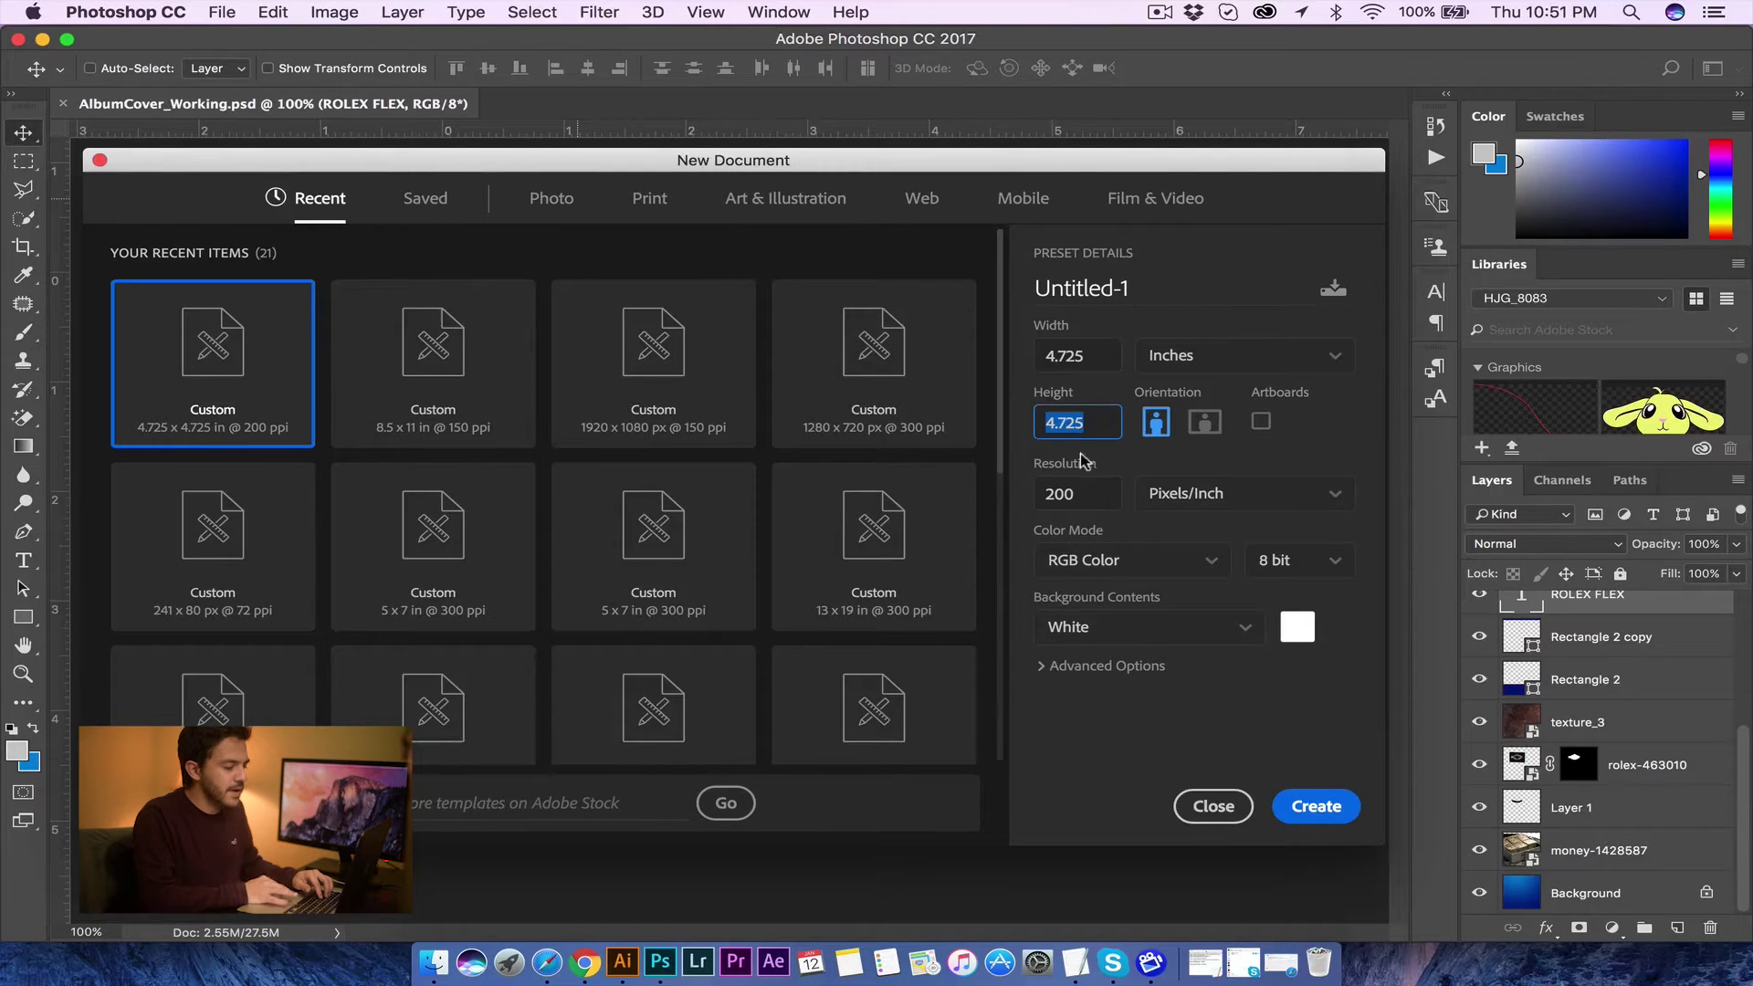
left_click(1076, 484)
left_click_drag(1076, 484, 988, 489)
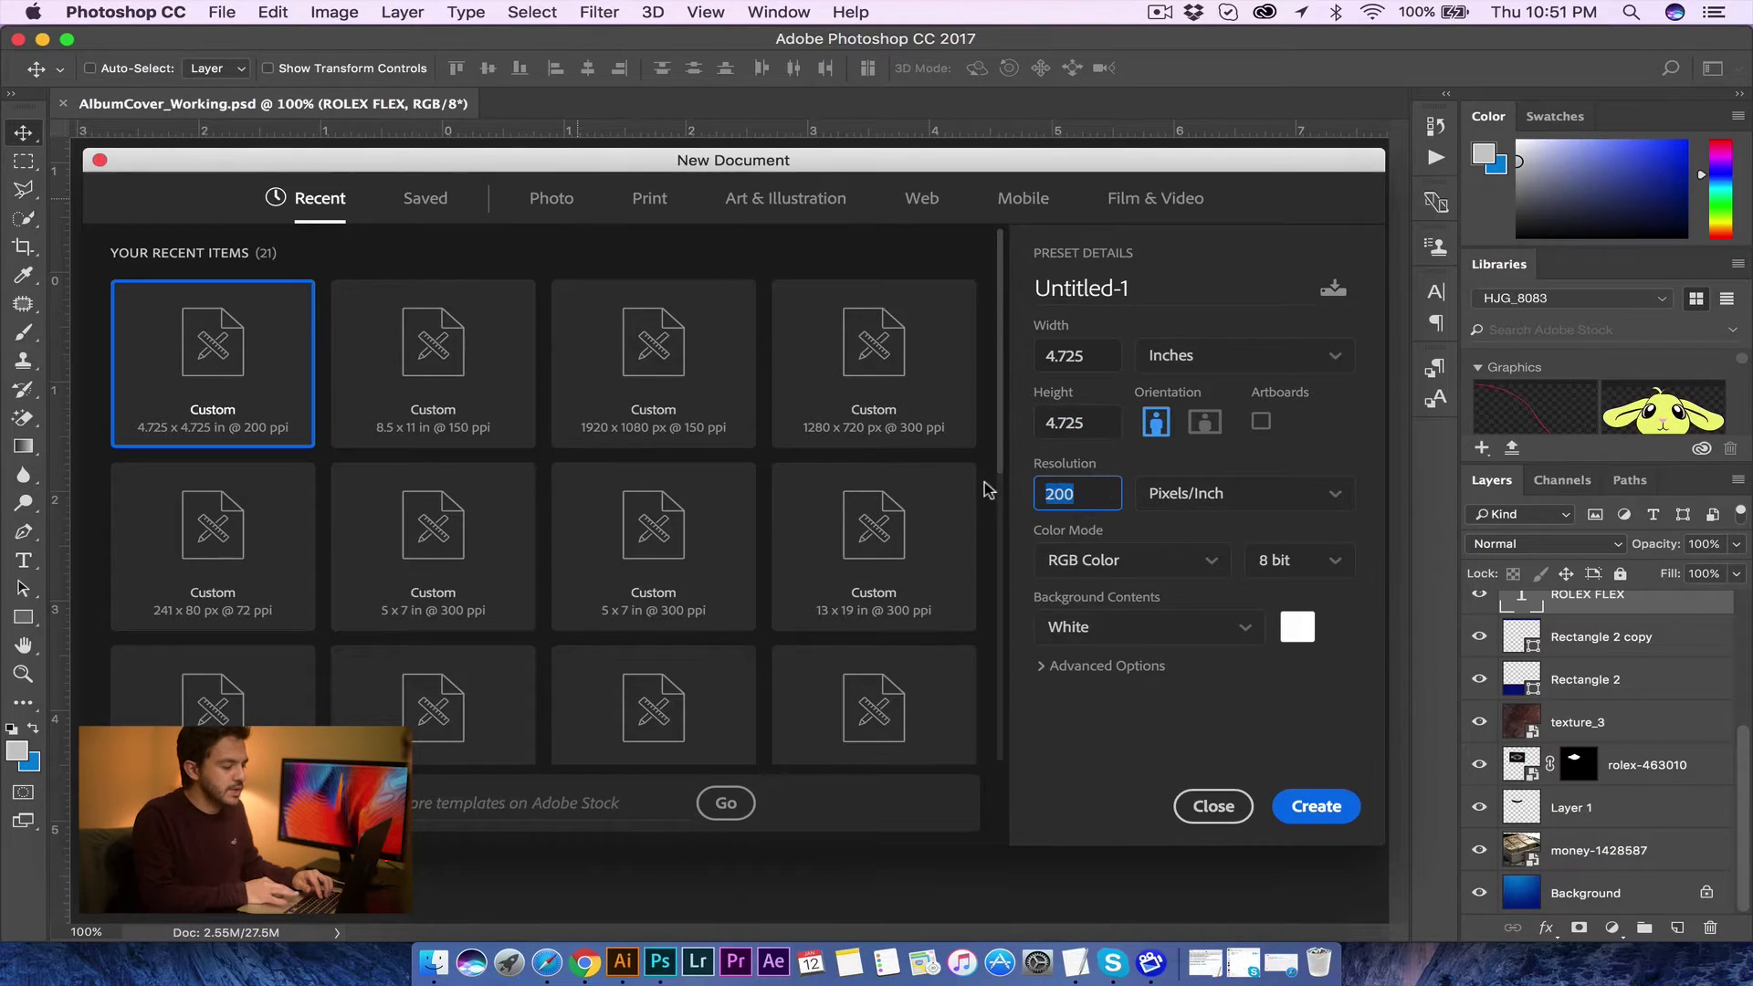
left_click(1125, 575)
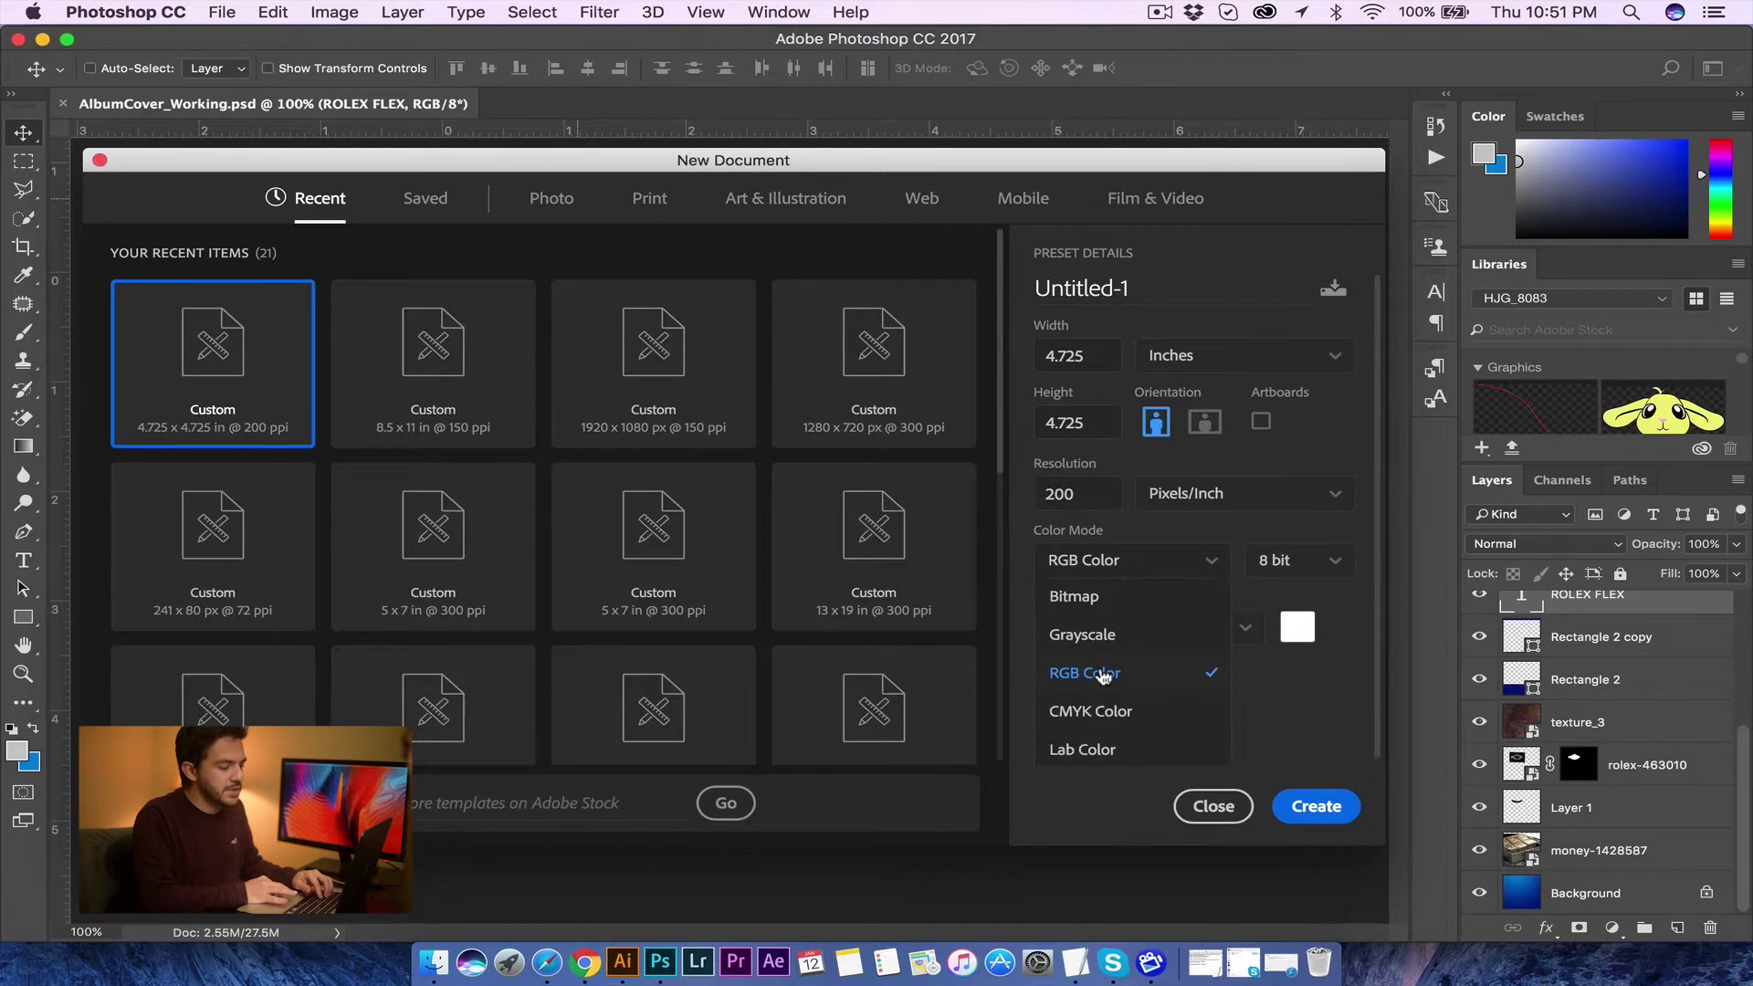
left_click(1243, 399)
Step: Name the new document "Album Cover Tutorial" and create it
left_click_drag(1132, 289, 970, 290)
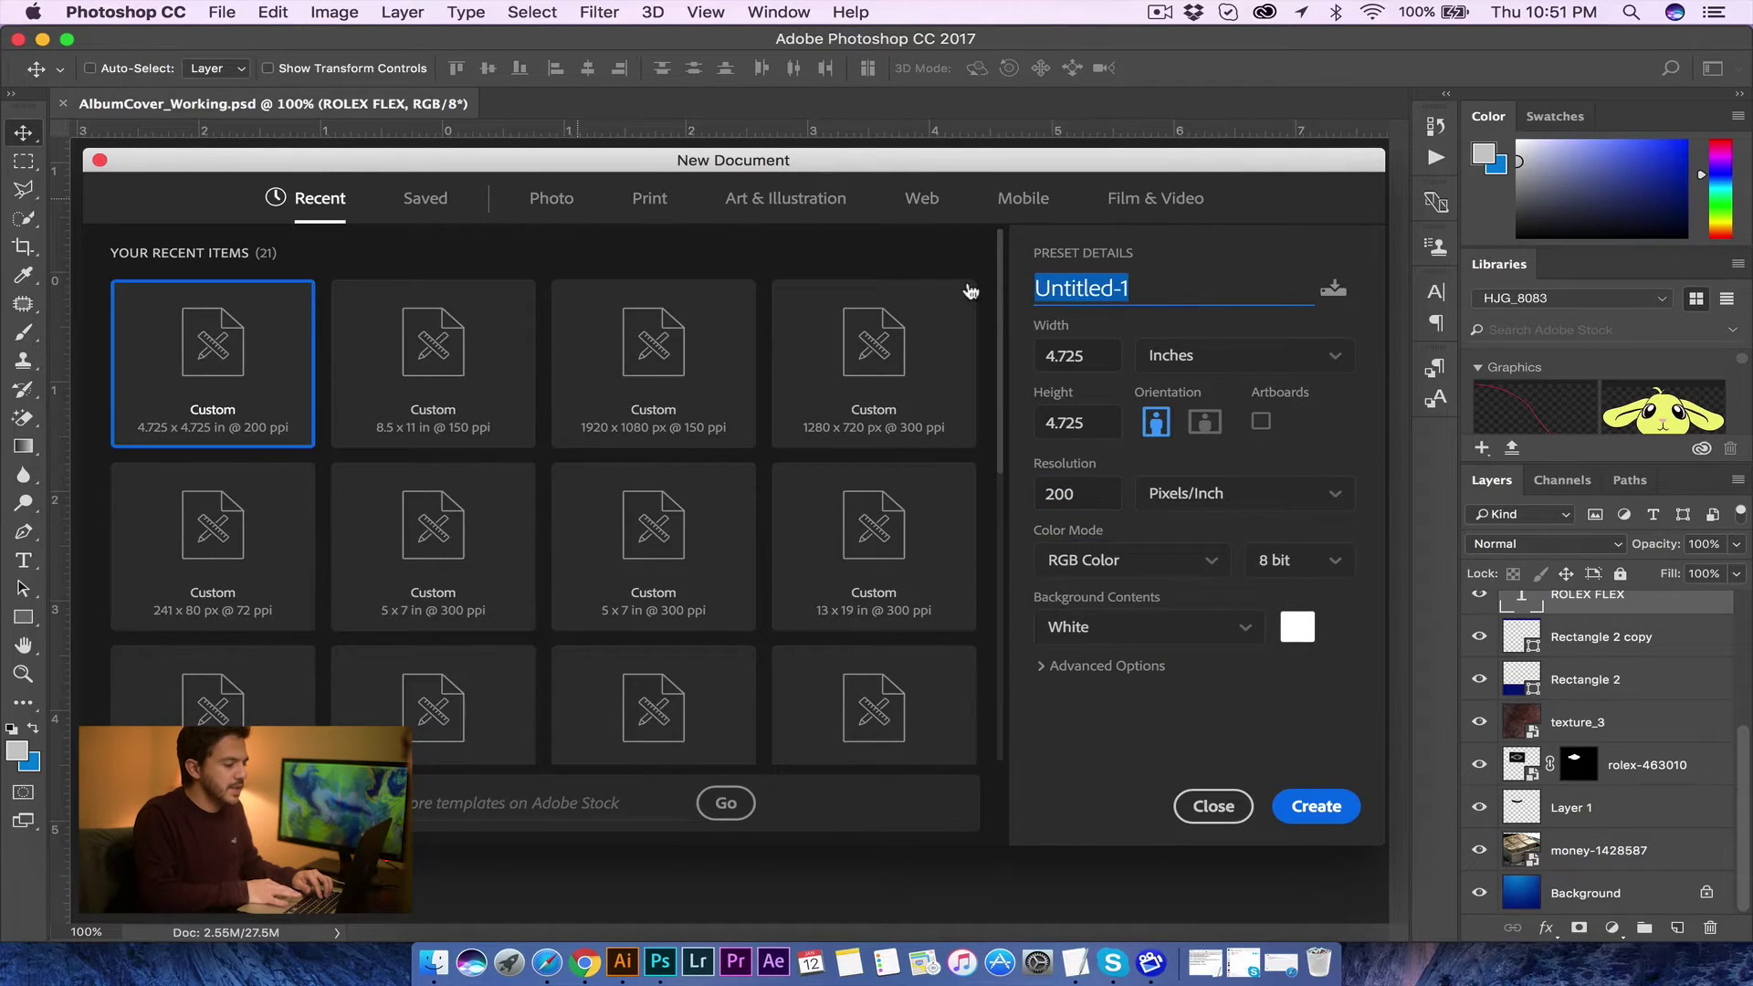
type("Album cove")
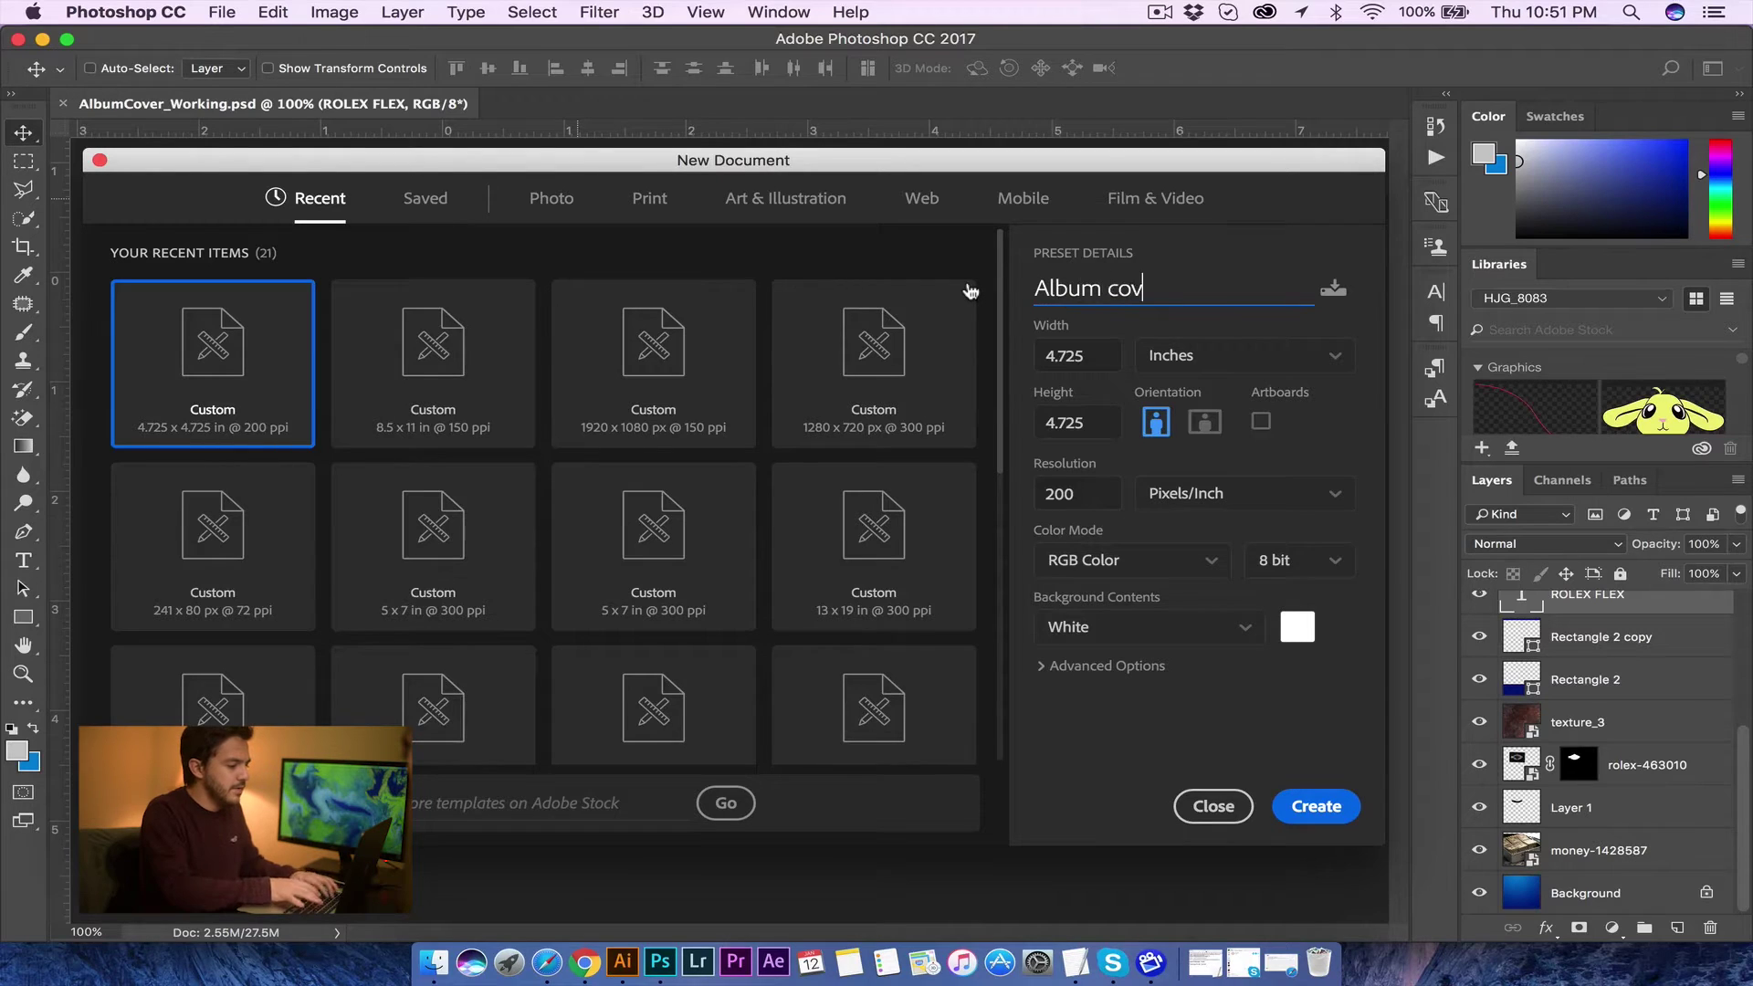
key("BackSpace")
key("BackSpace")
key("BackSpace")
type("Cover Tutorial")
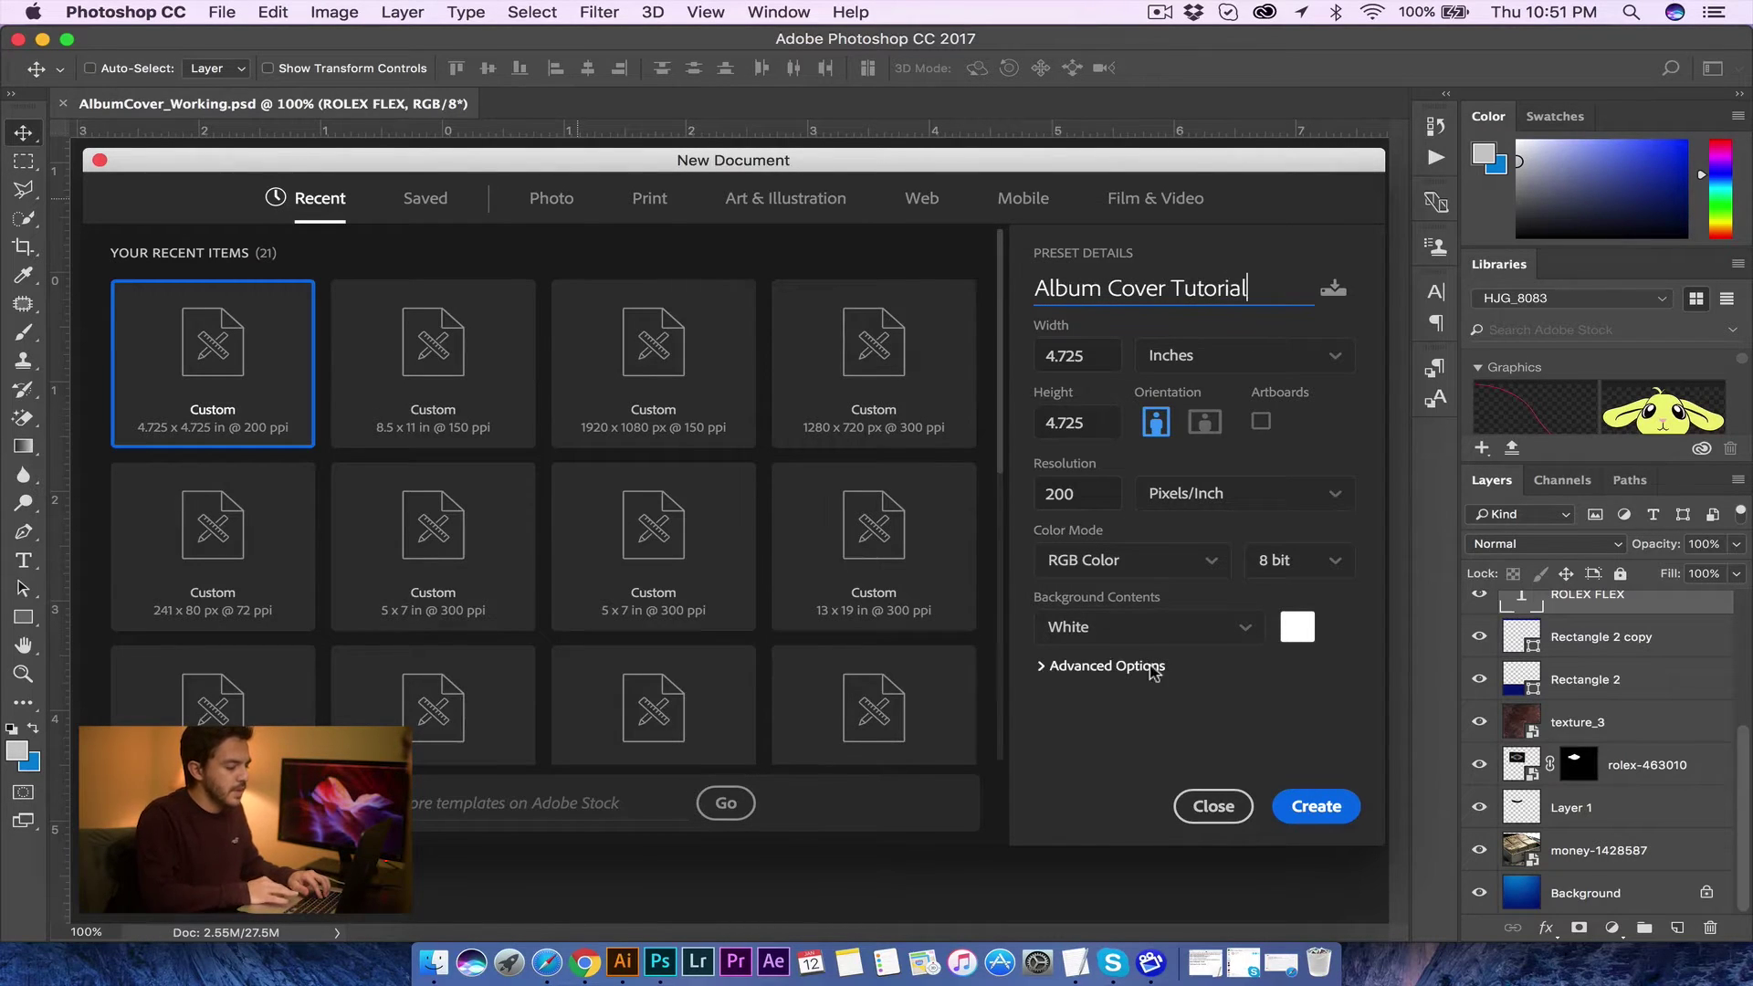
left_click(1315, 806)
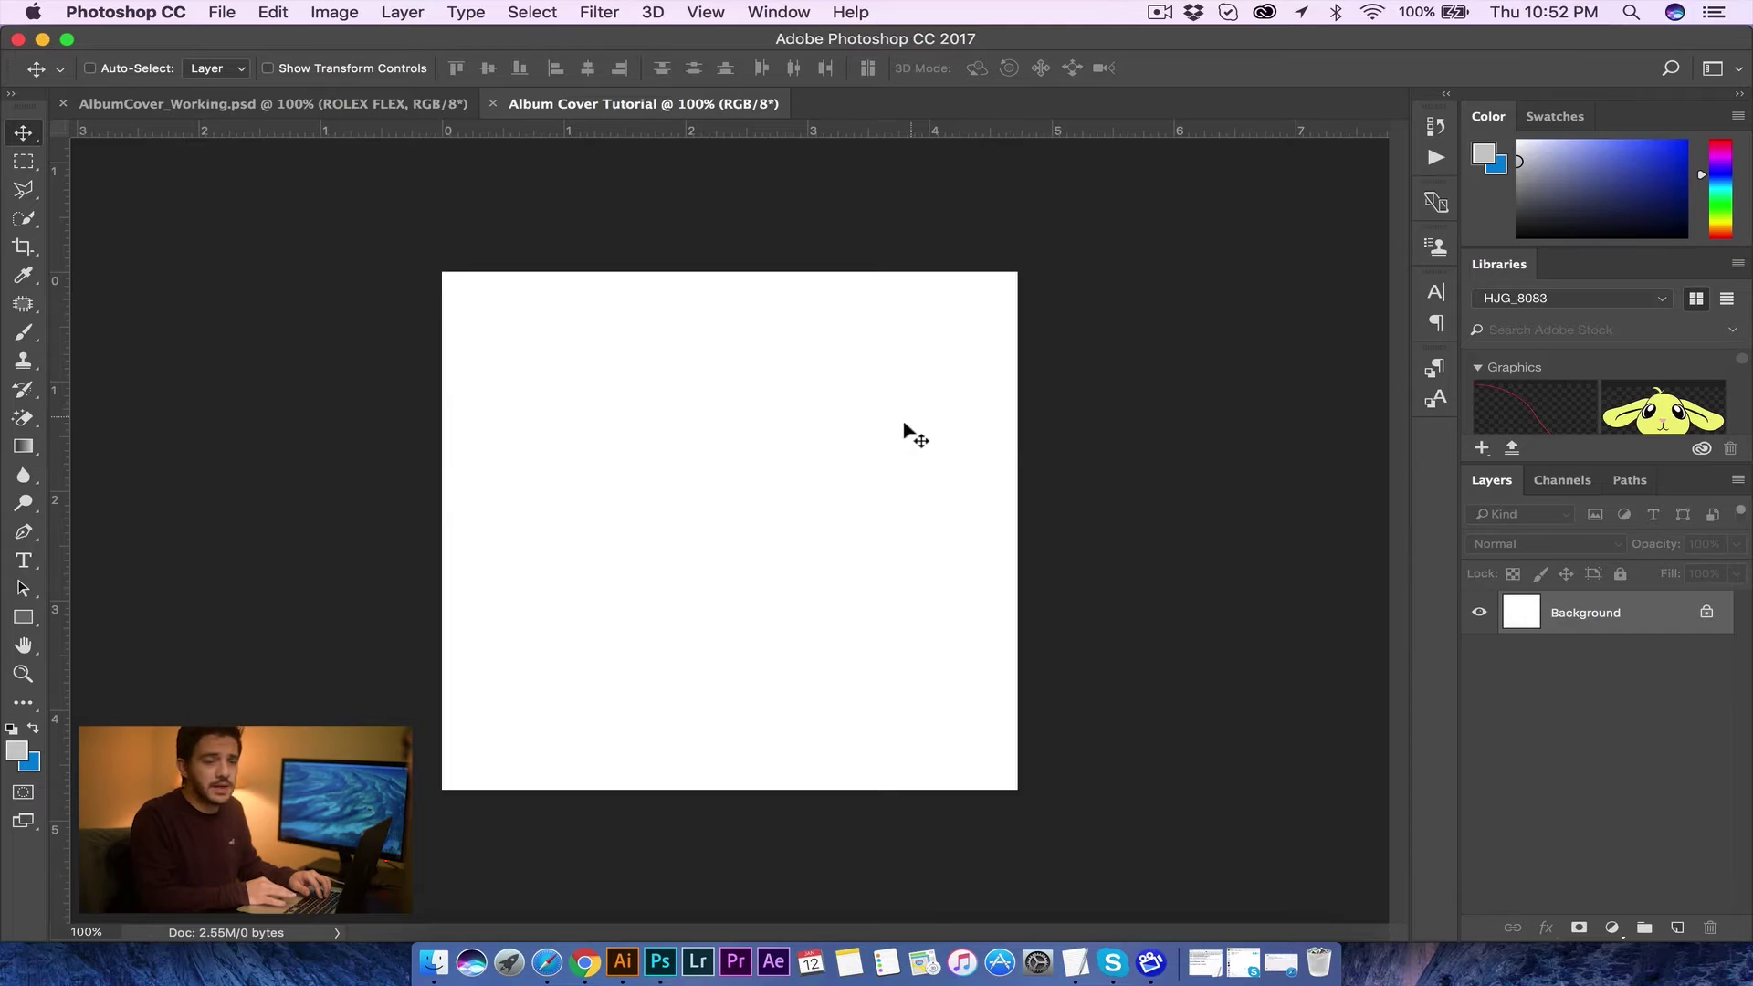
Step: Hide the document rulers and show them again
key("super")
key("super+r")
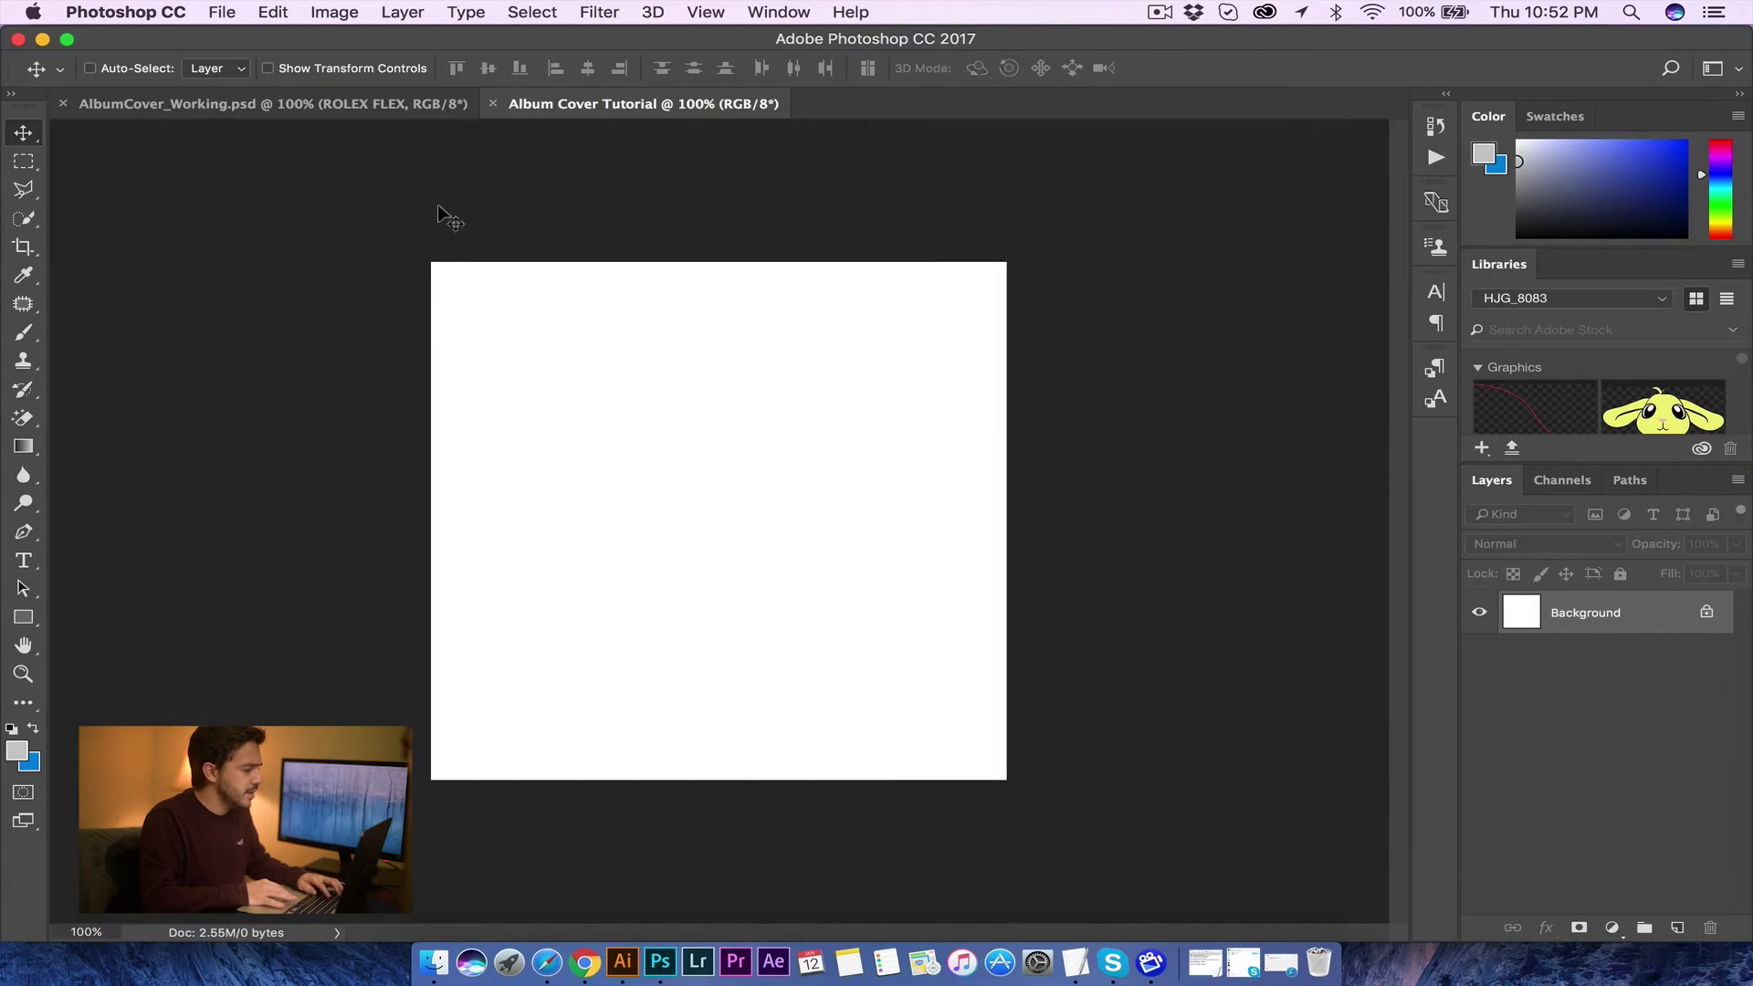
key("super+r")
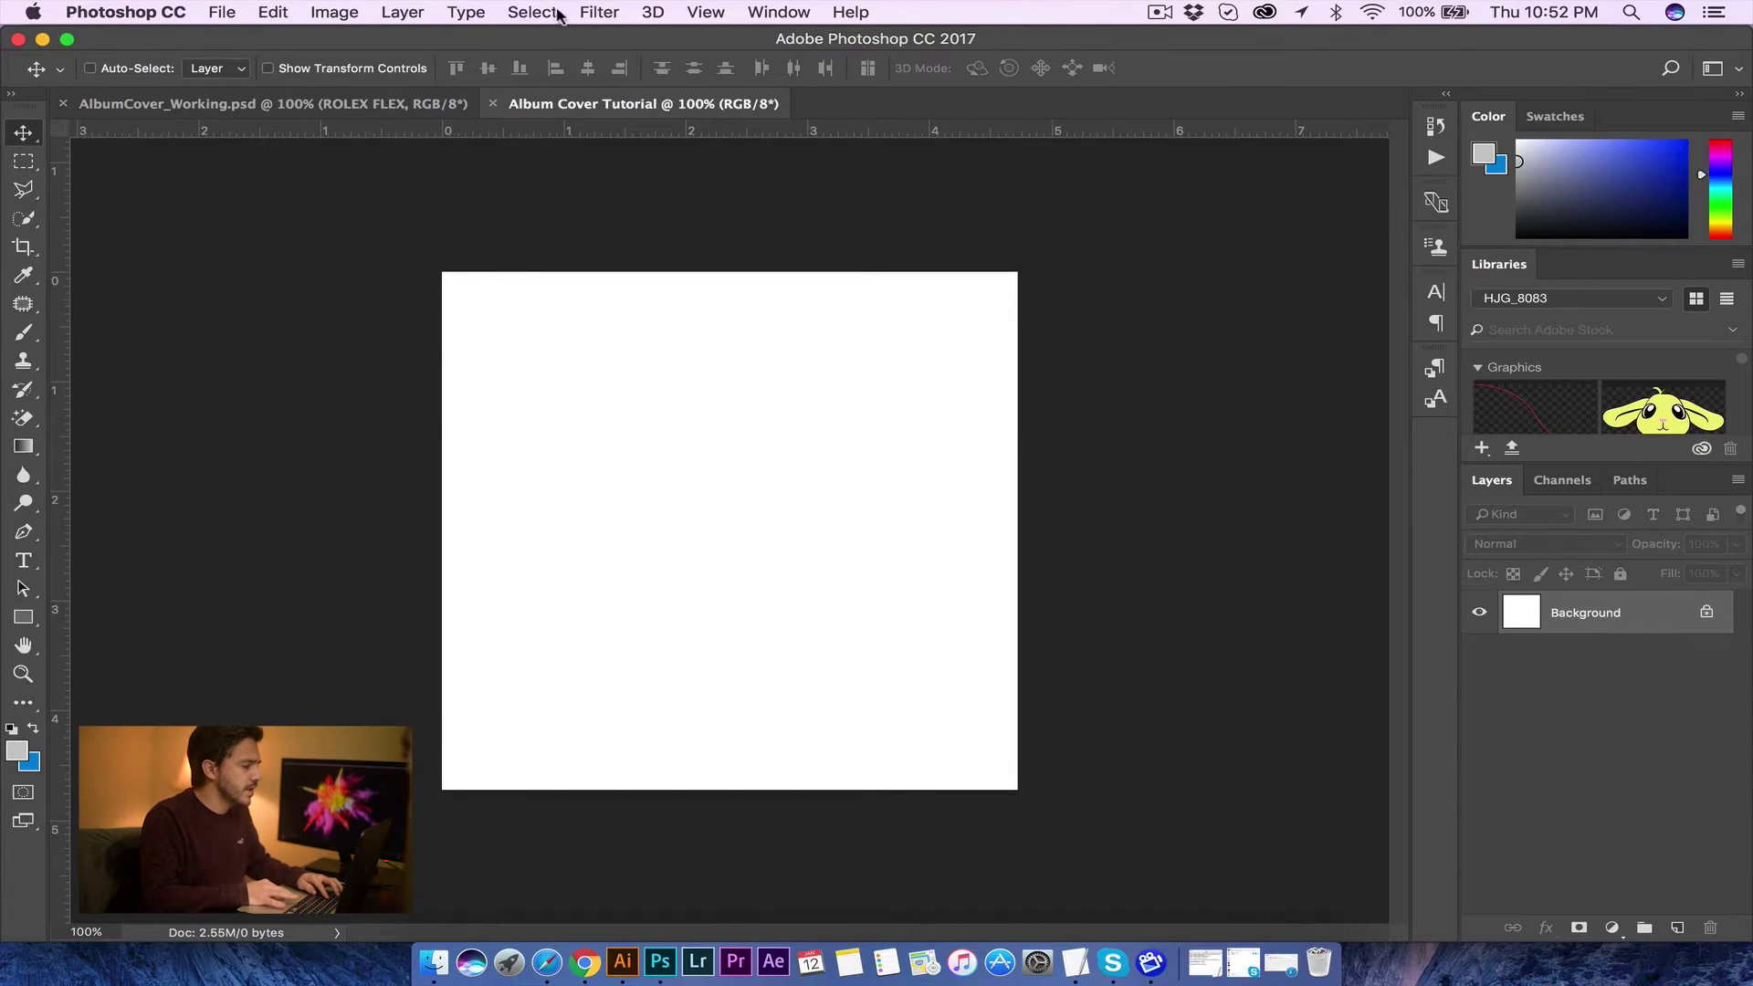
key("super+r")
key("super+r")
key("super+r")
key("super+r")
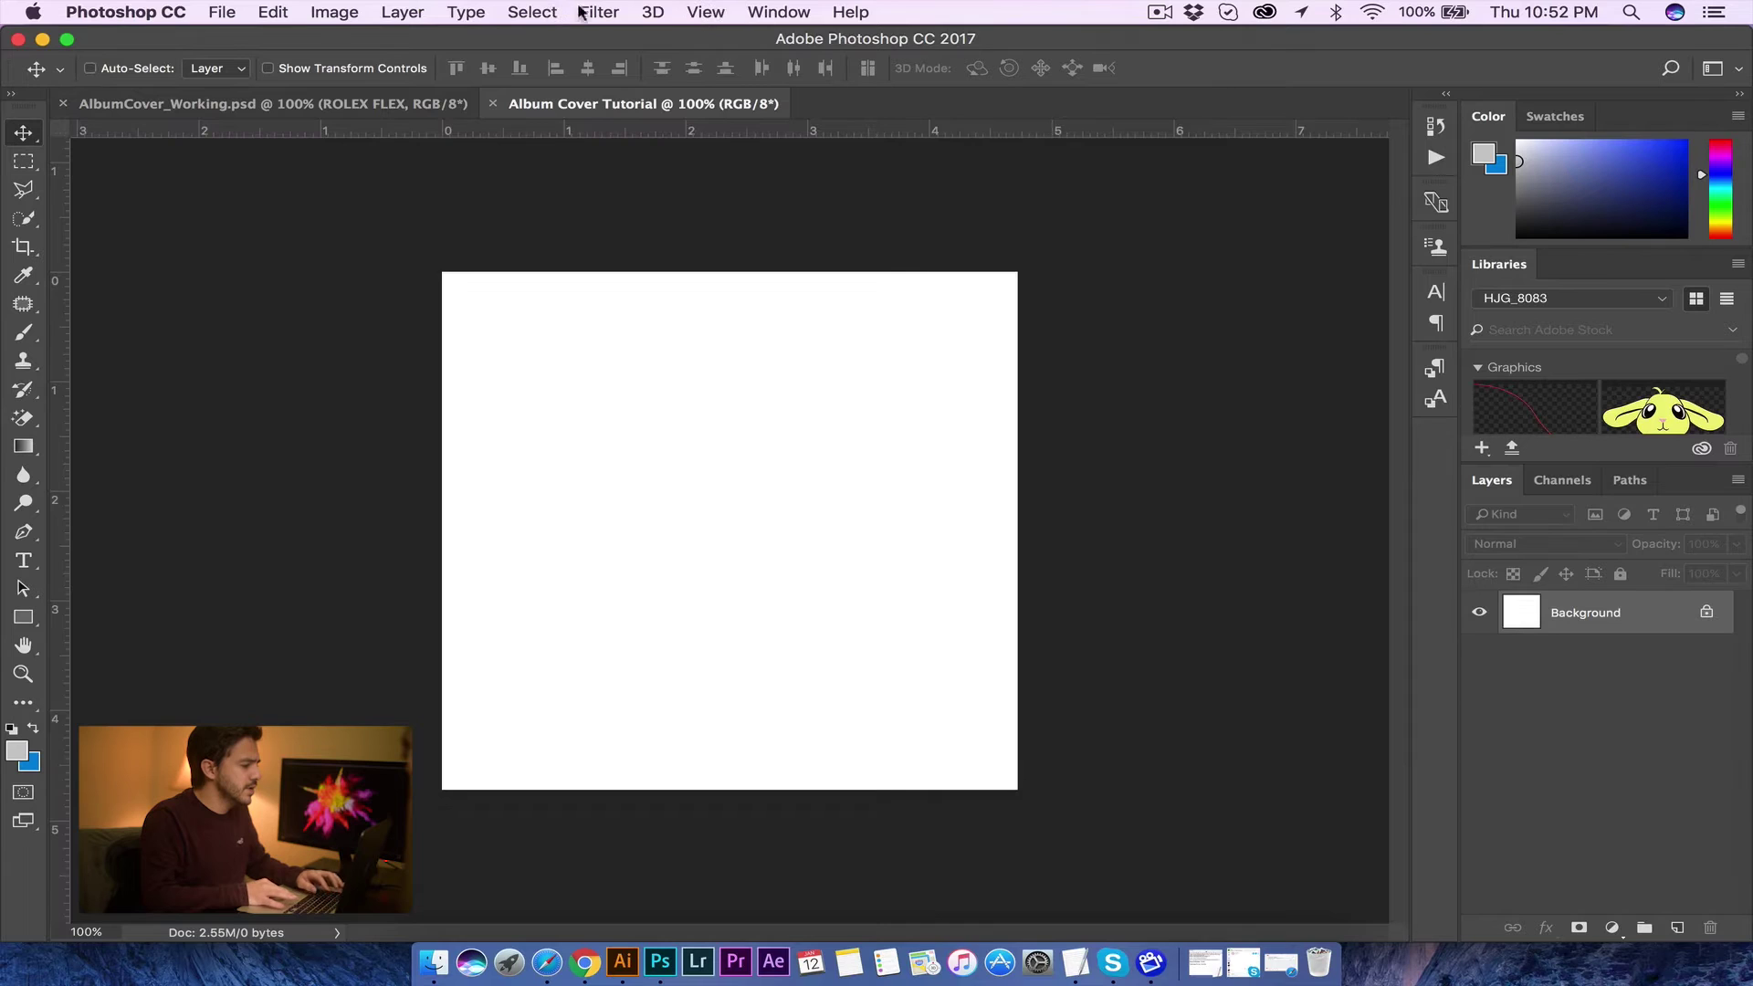
left_click(691, 12)
left_click(708, 11)
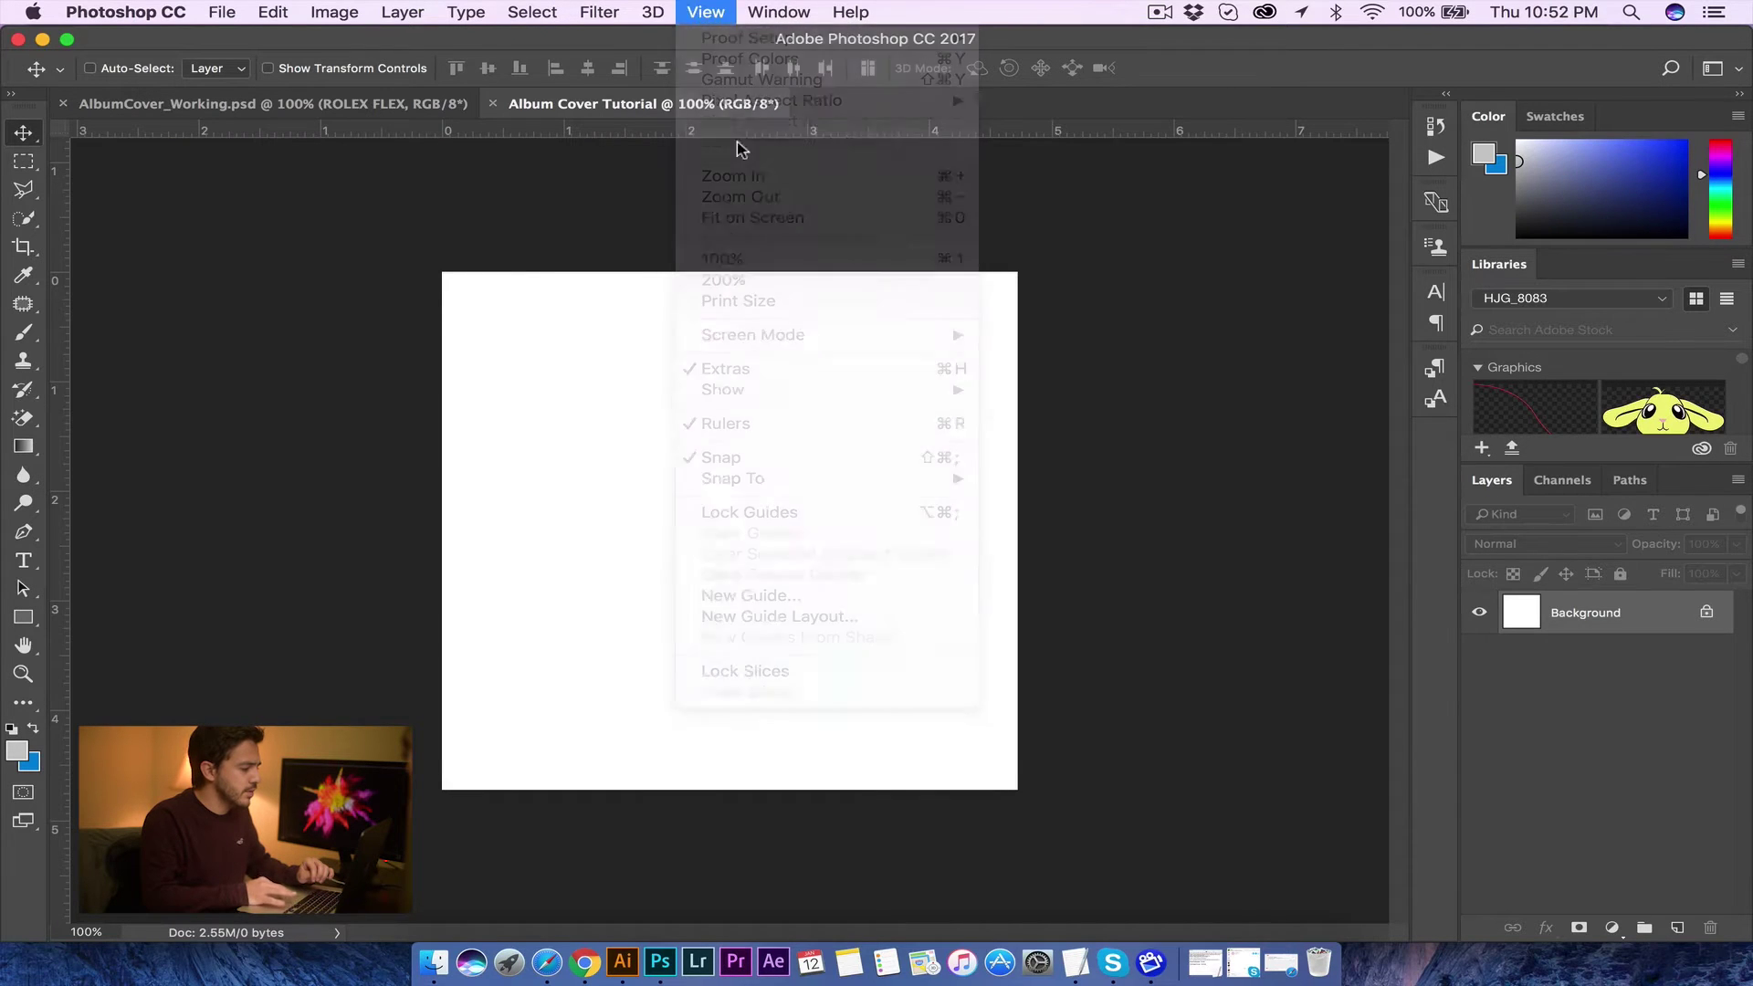
left_click(709, 11)
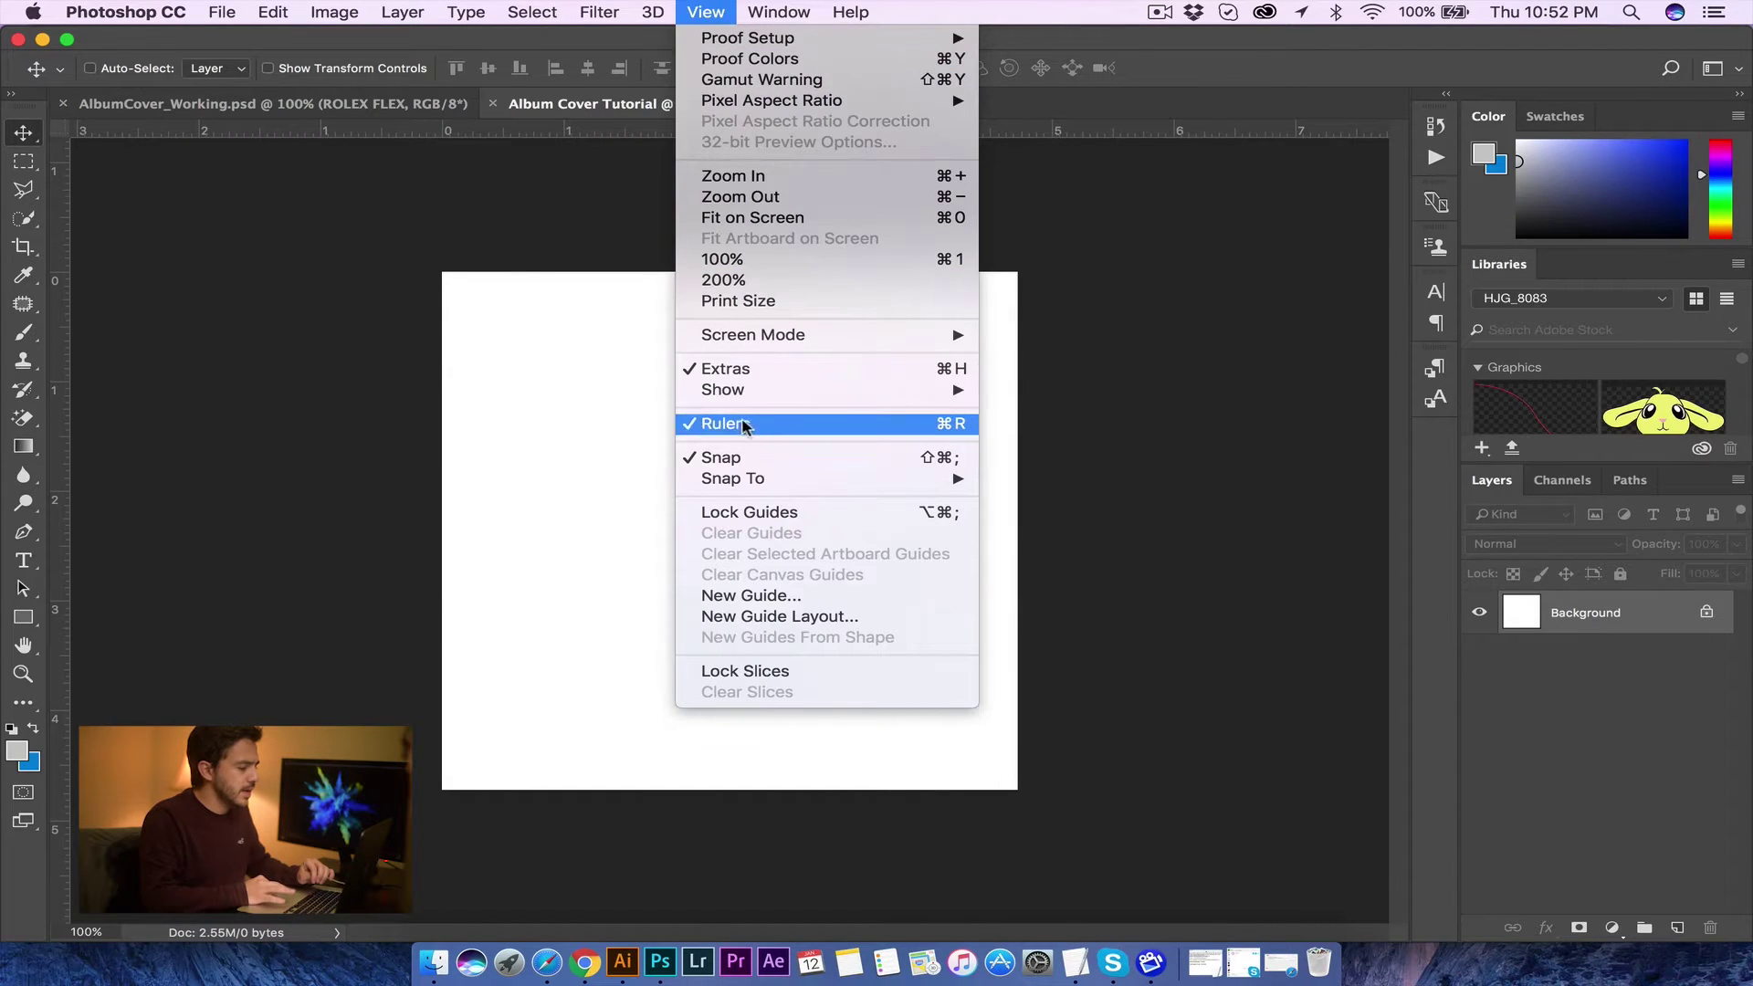
left_click(481, 418)
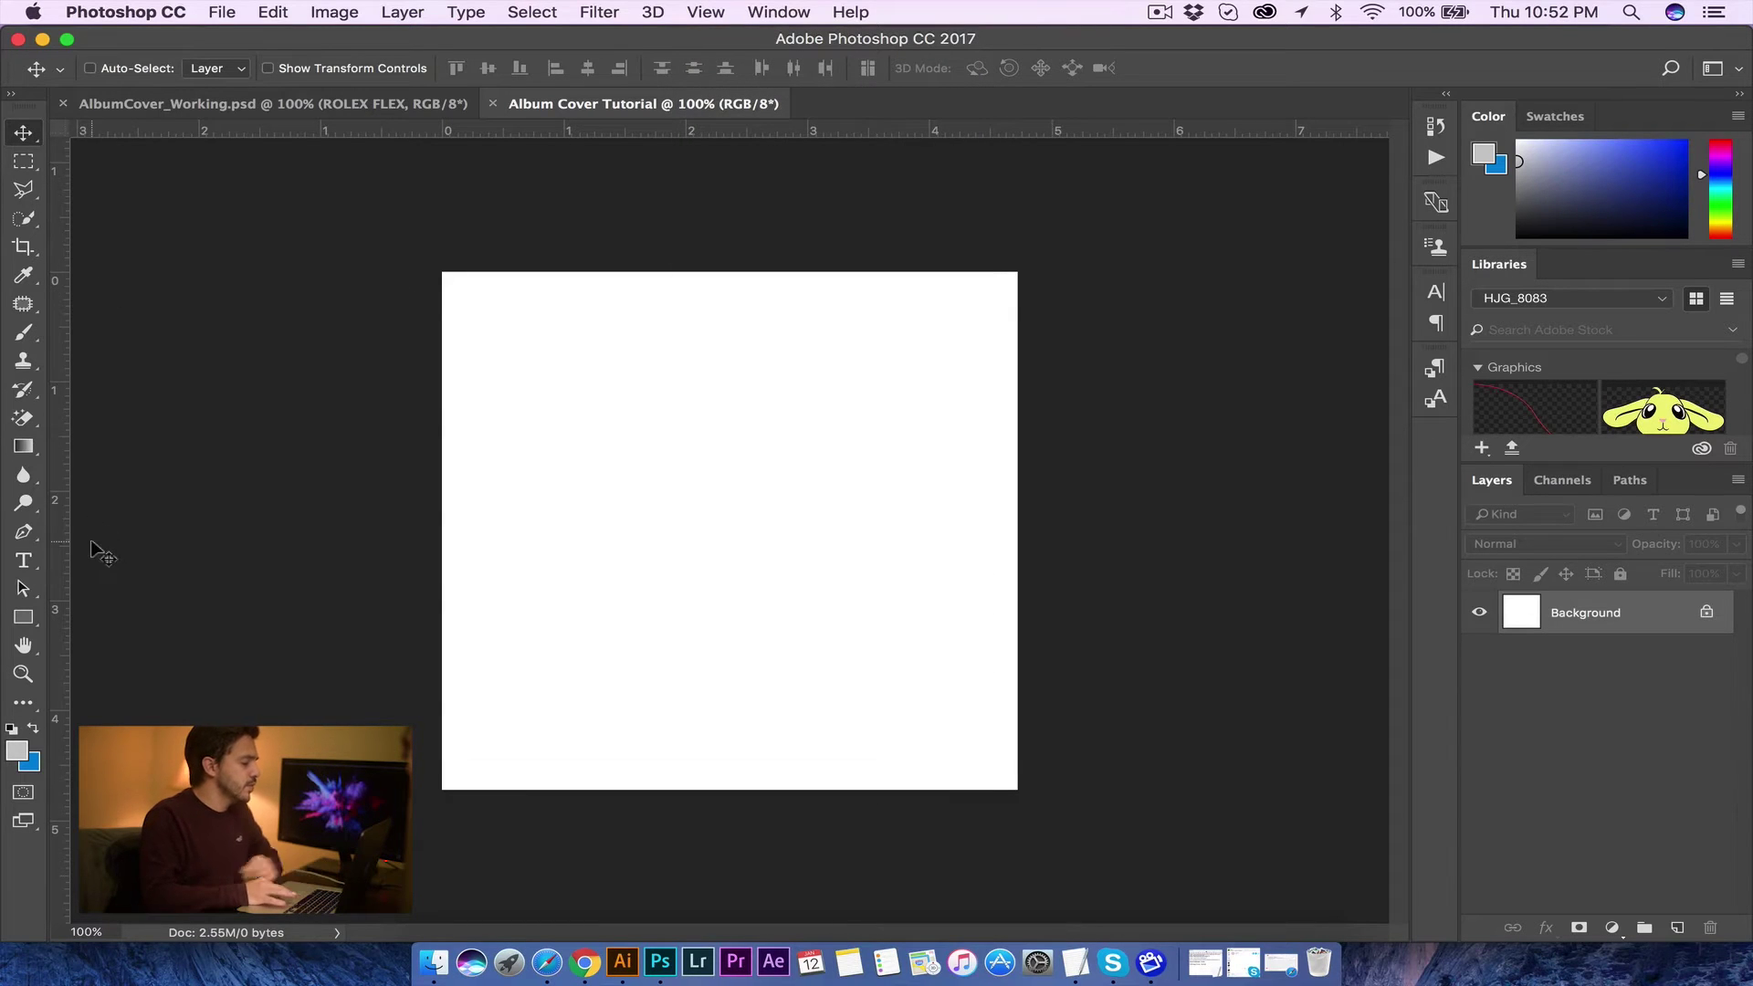
Step: Add two vertical and two horizontal guides as margins, about 0.2 inches inside each edge of the canvas
left_click_drag(61, 408, 465, 392)
left_click_drag(59, 482, 995, 455)
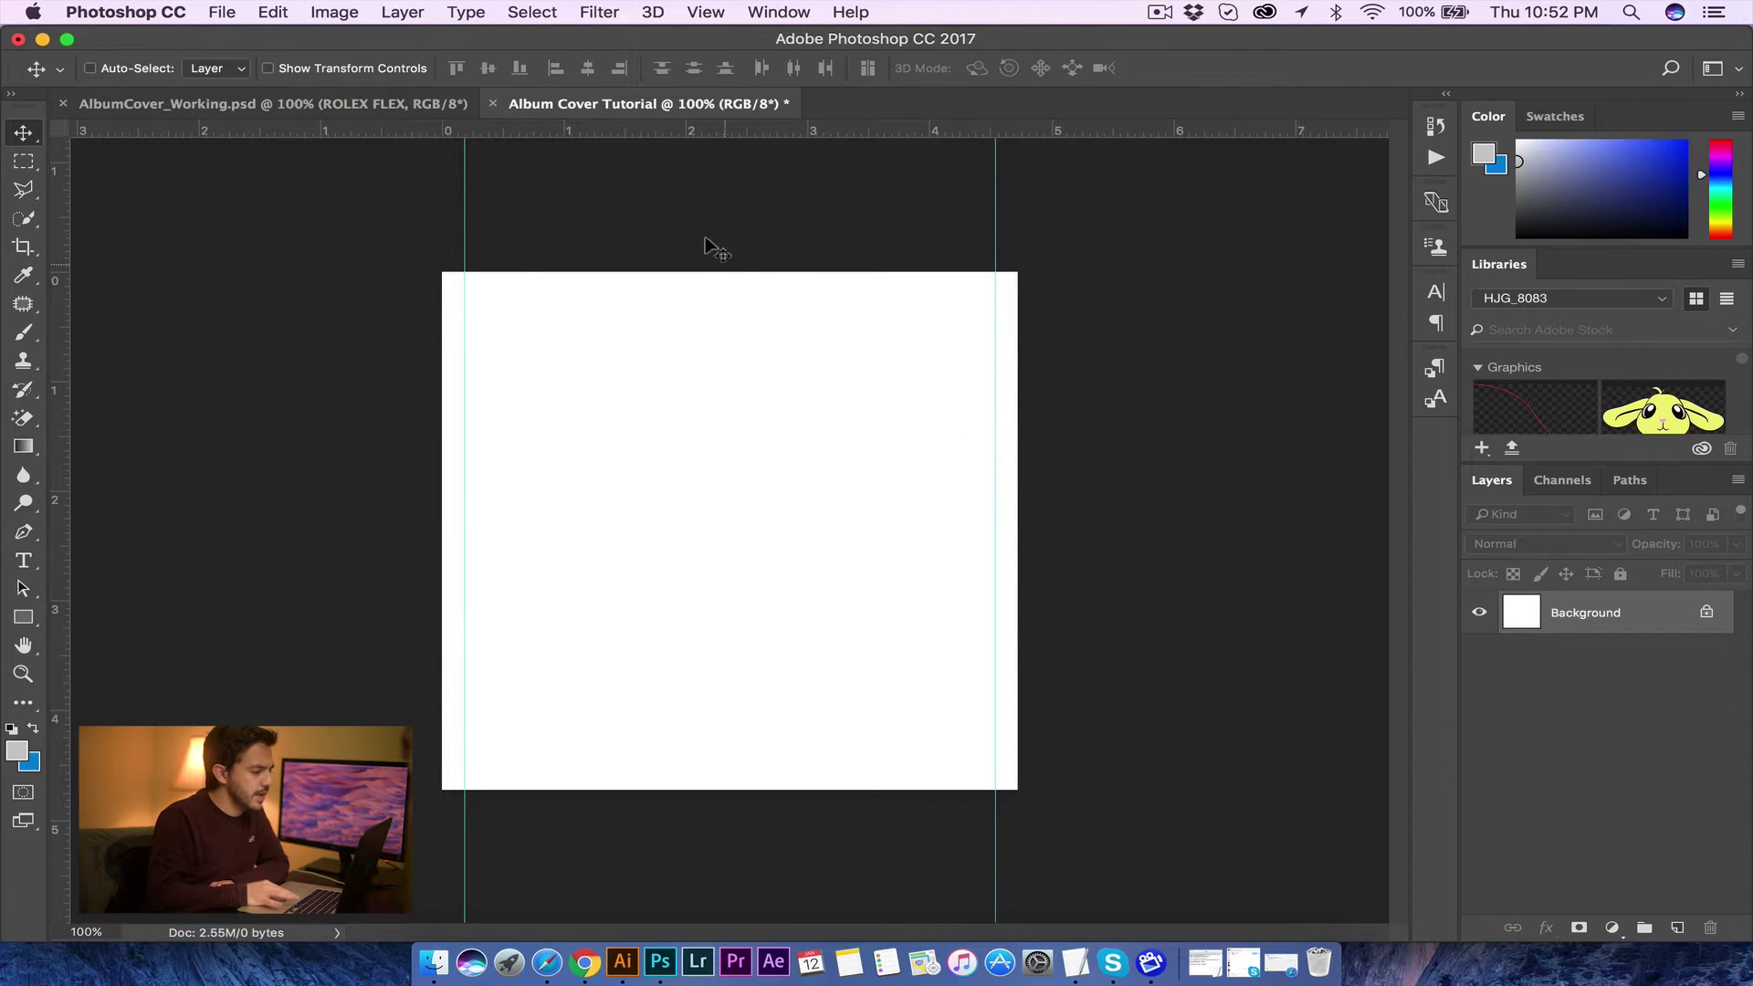
left_click_drag(673, 131, 664, 295)
left_click_drag(695, 135, 683, 767)
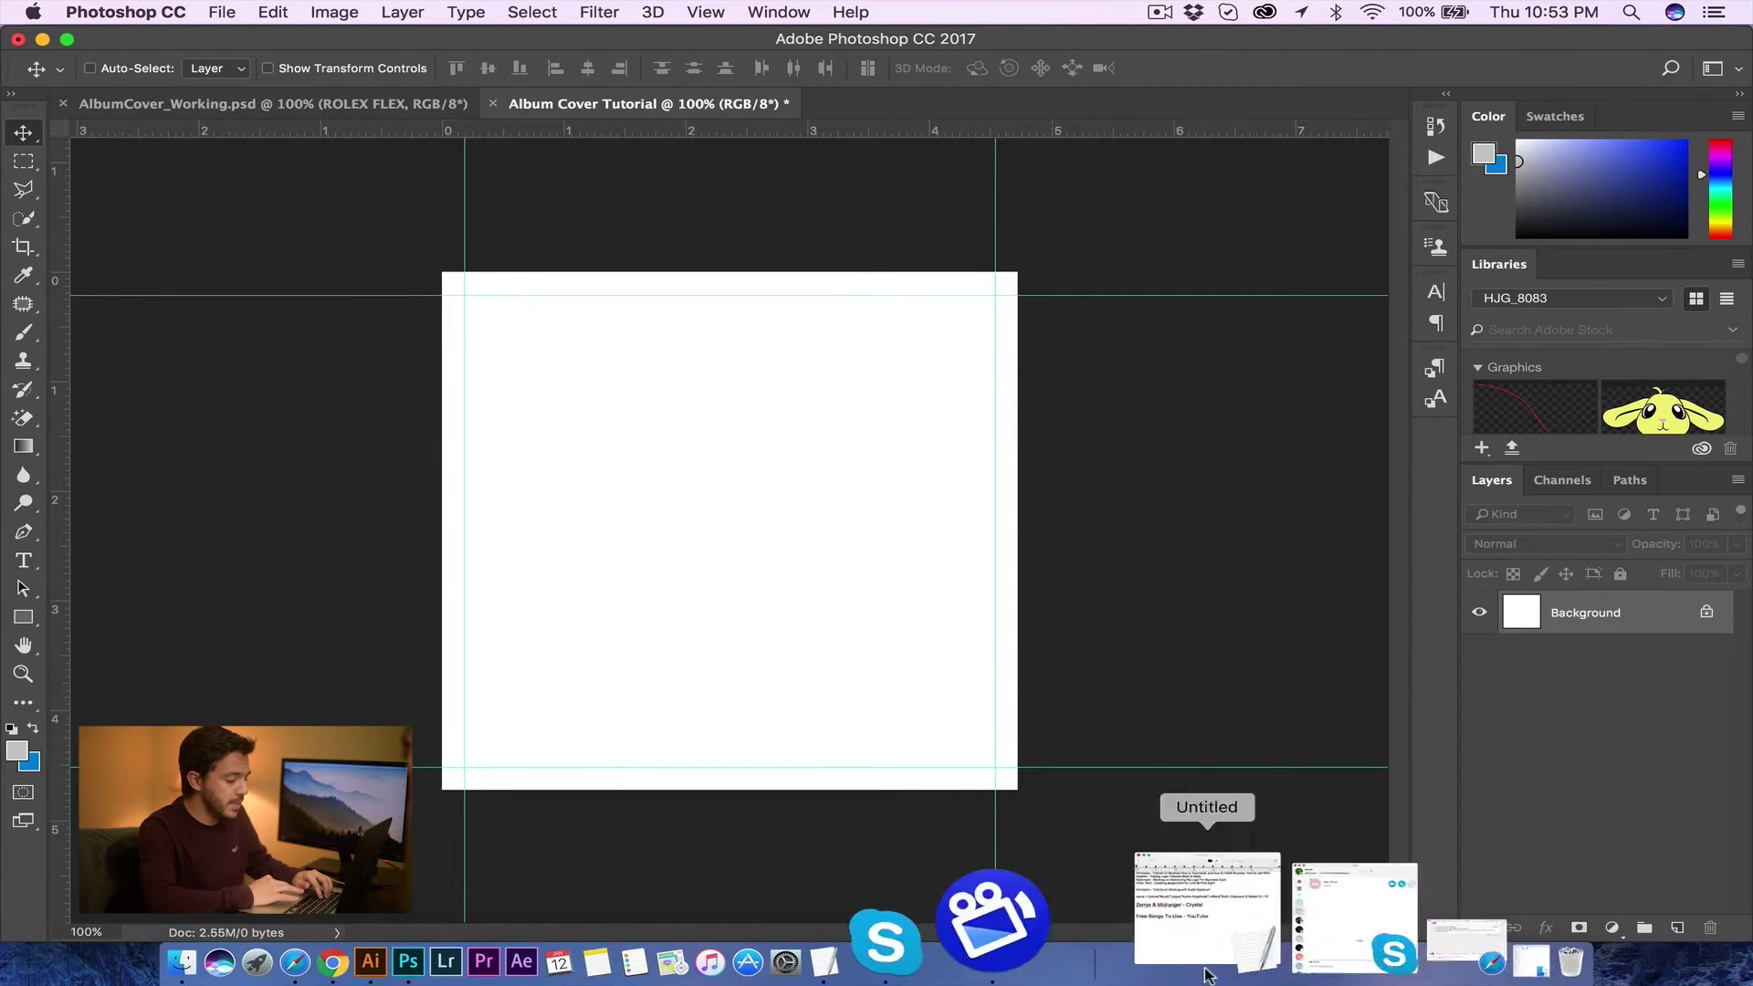
Step: Place money-1428587.jpg from the Files Used folder in Finder into the document and enlarge it proportionally to cover the whole canvas
left_click(1301, 955)
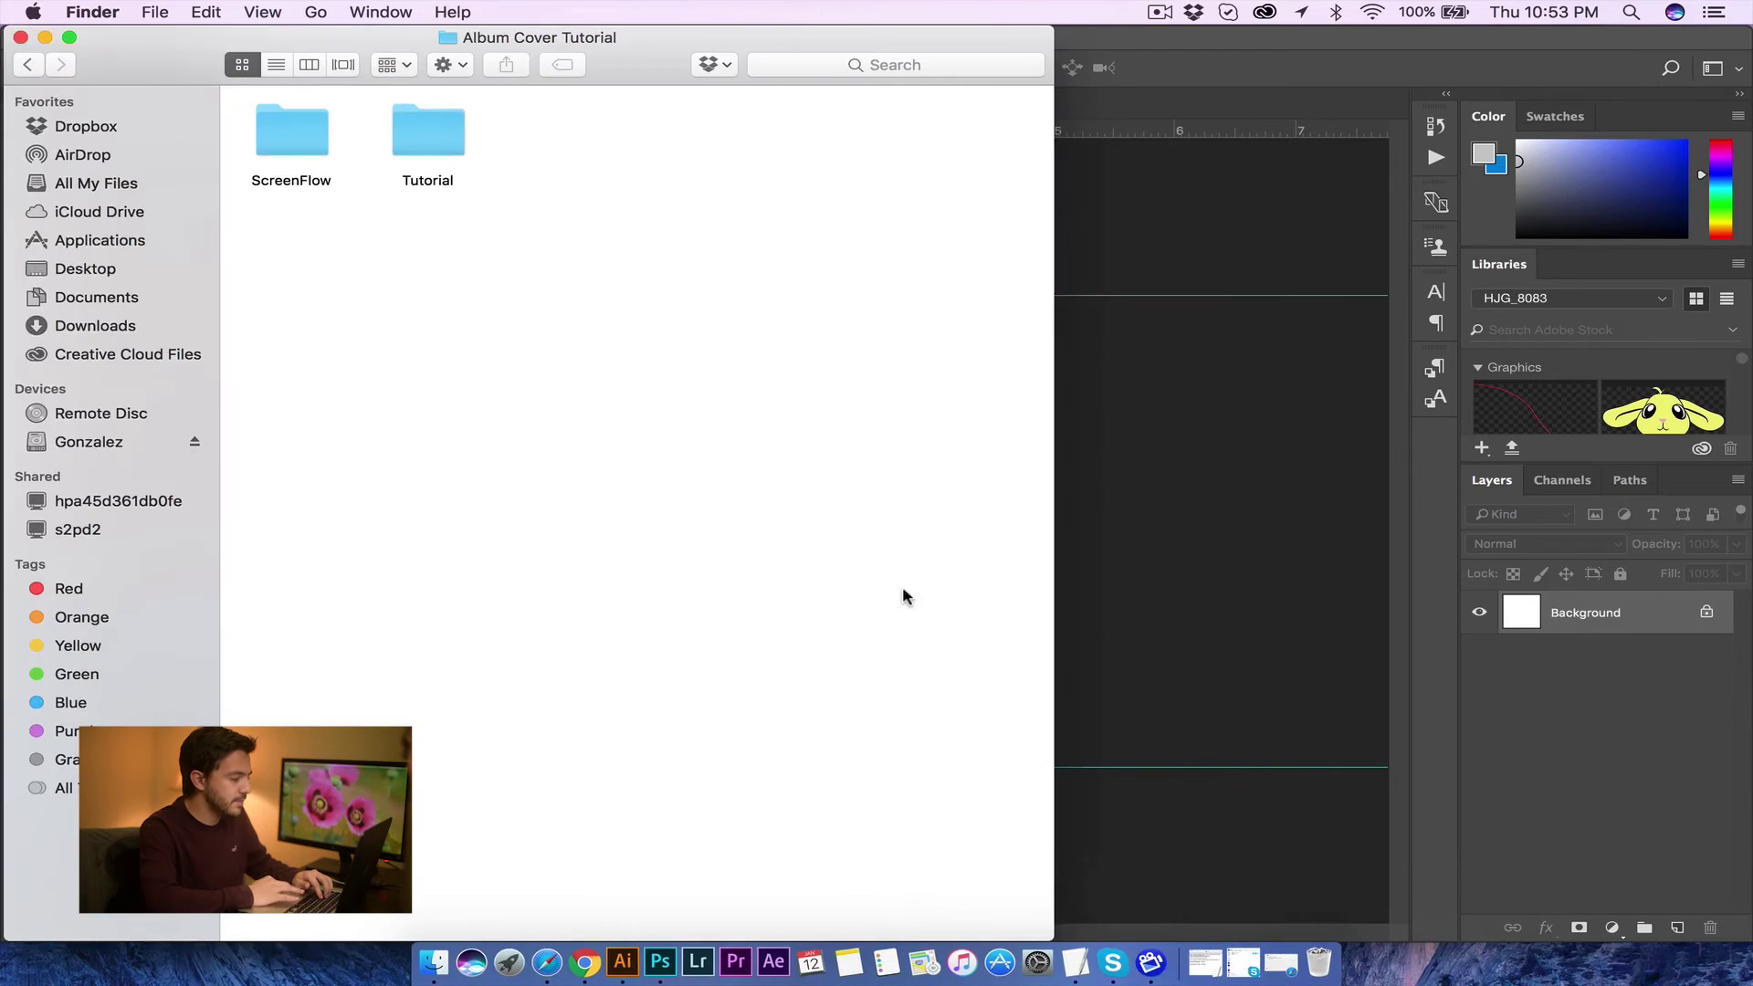
double_click(442, 144)
double_click(423, 144)
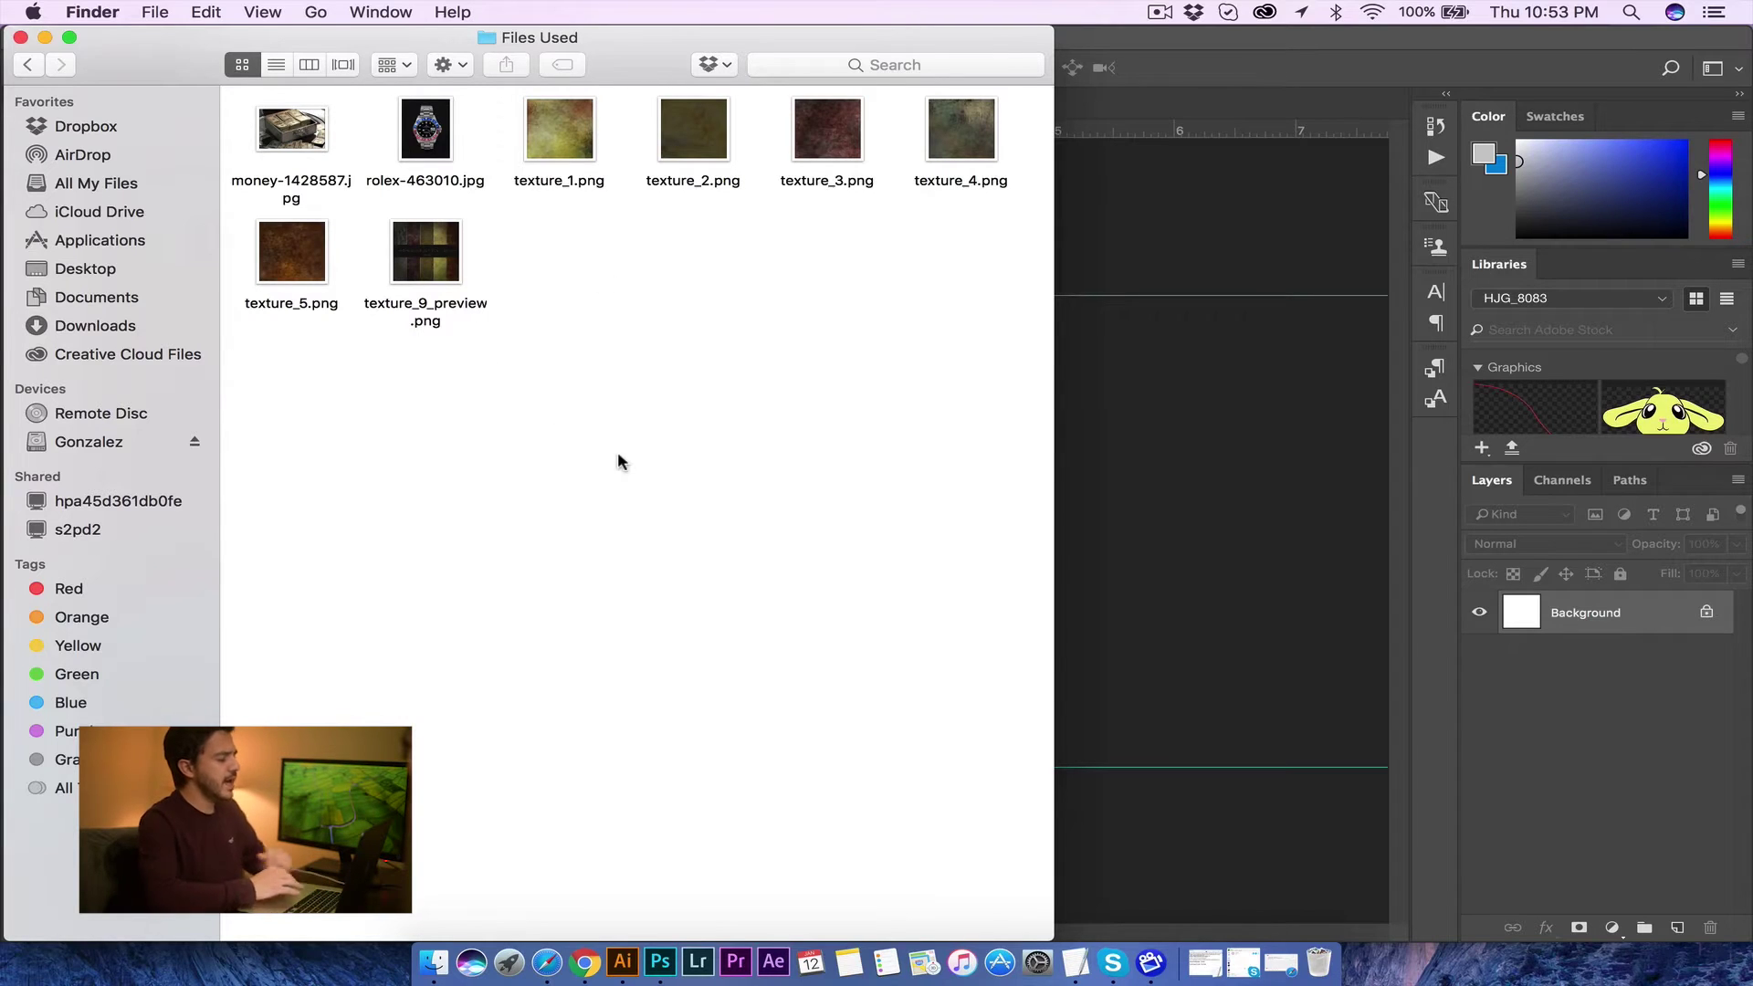
left_click_drag(318, 128, 1178, 425)
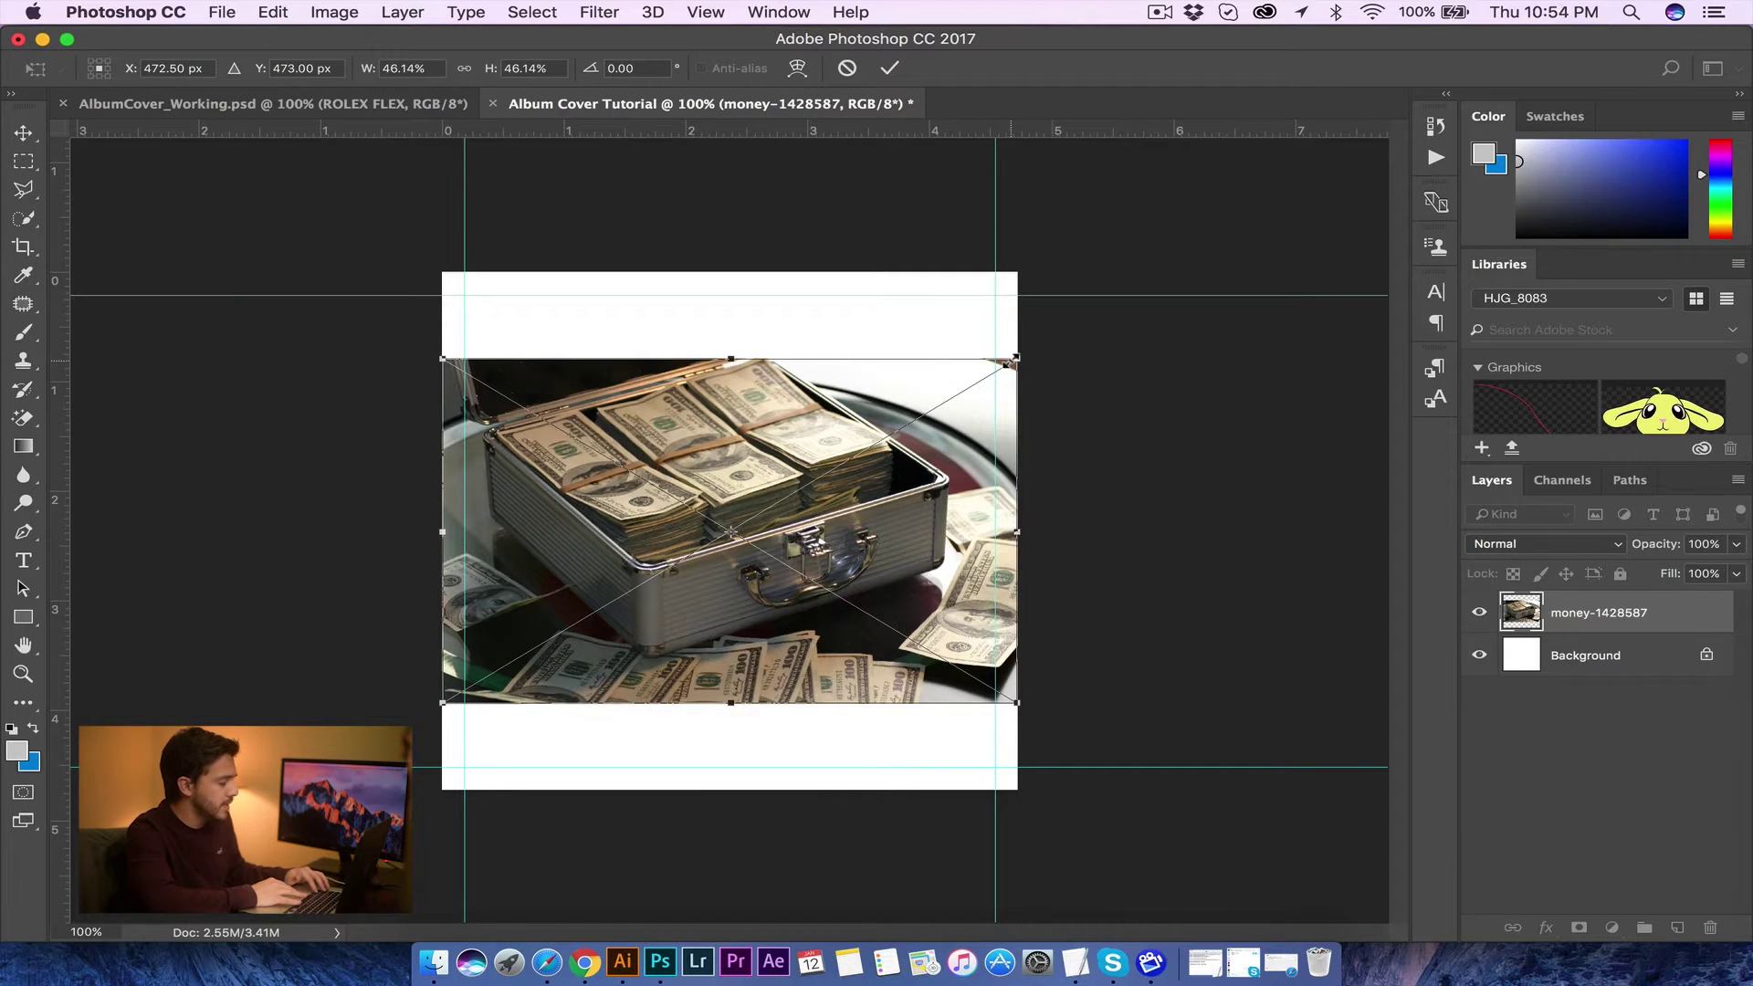
left_click_drag(1012, 362, 1133, 234)
left_click(890, 68)
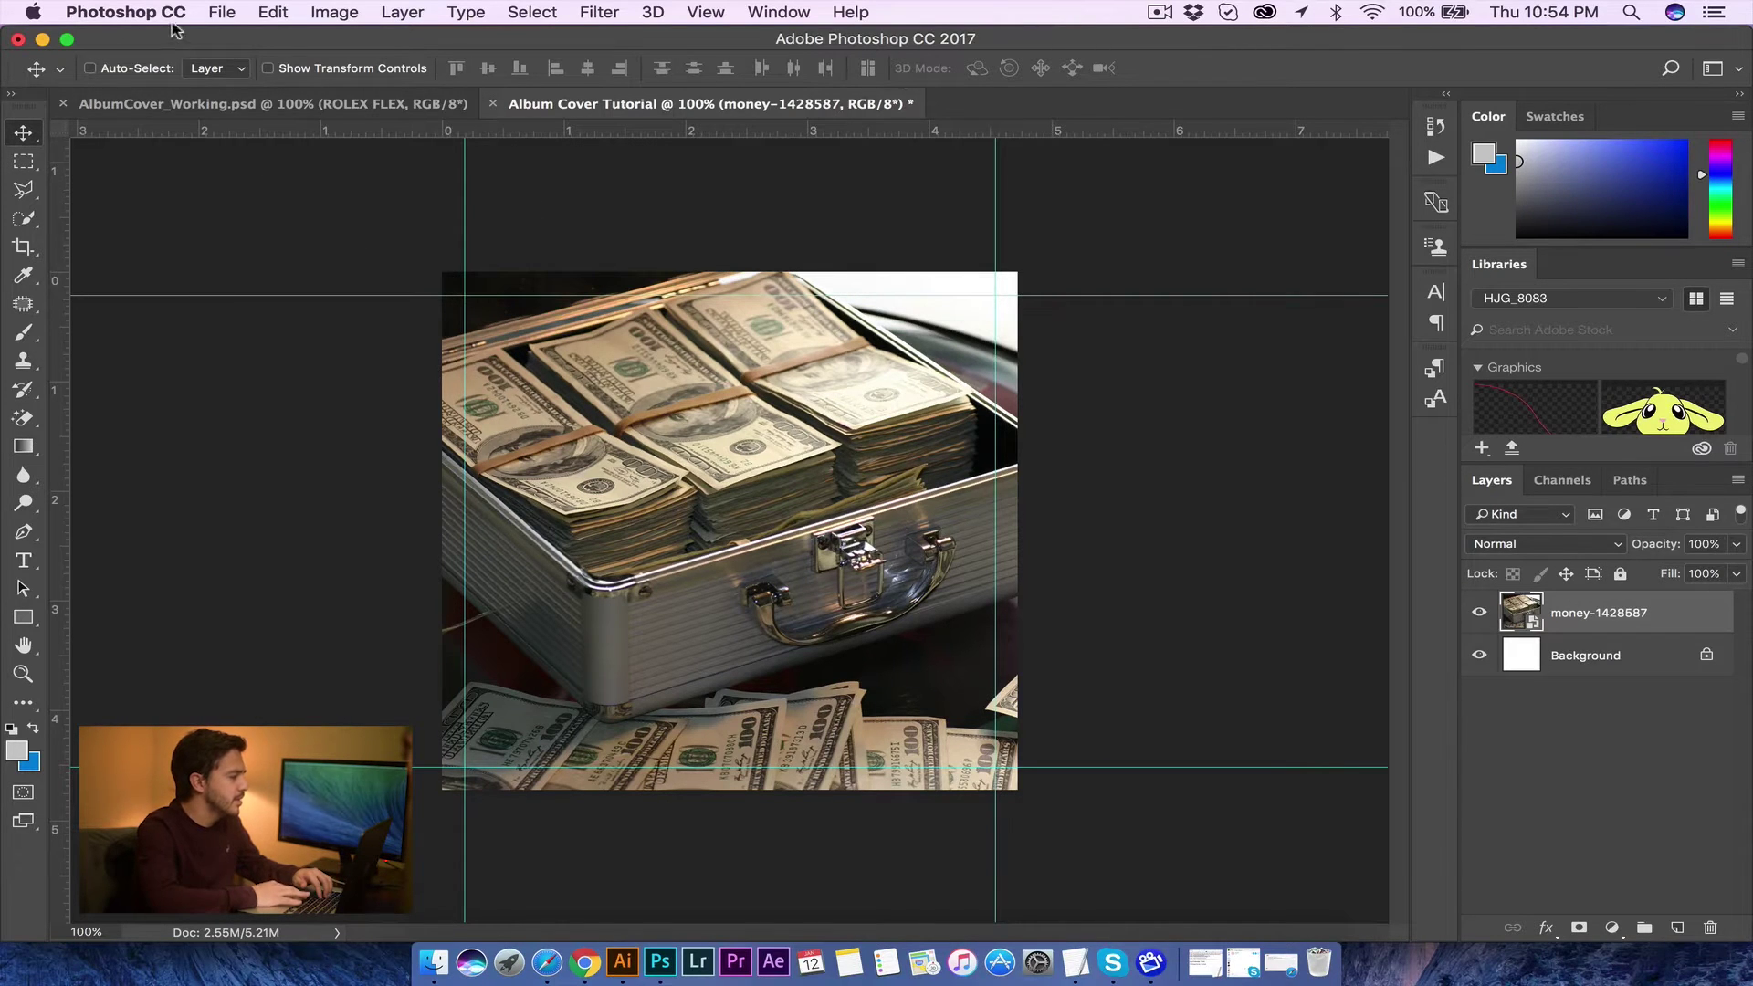
Step: Place rolex-463010.jpg from the Tutorial folder's Files Used subfolder as an embedded image, keeping its default size and centred position
left_click(222, 12)
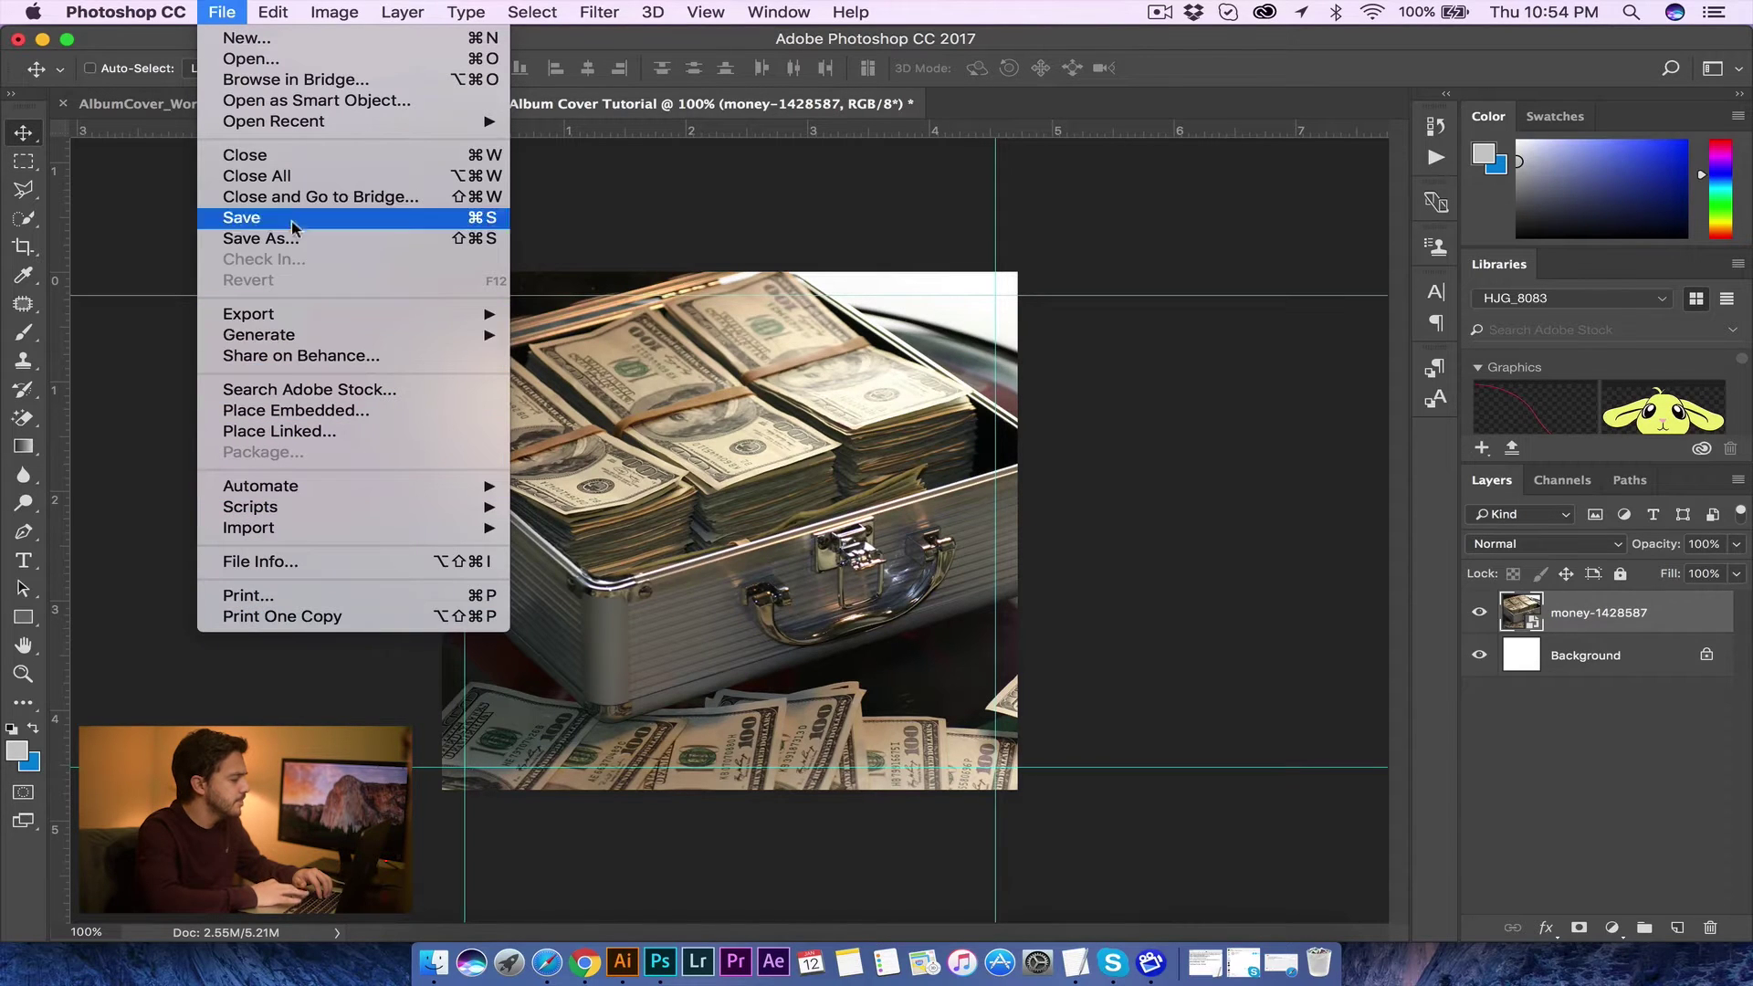
left_click(319, 412)
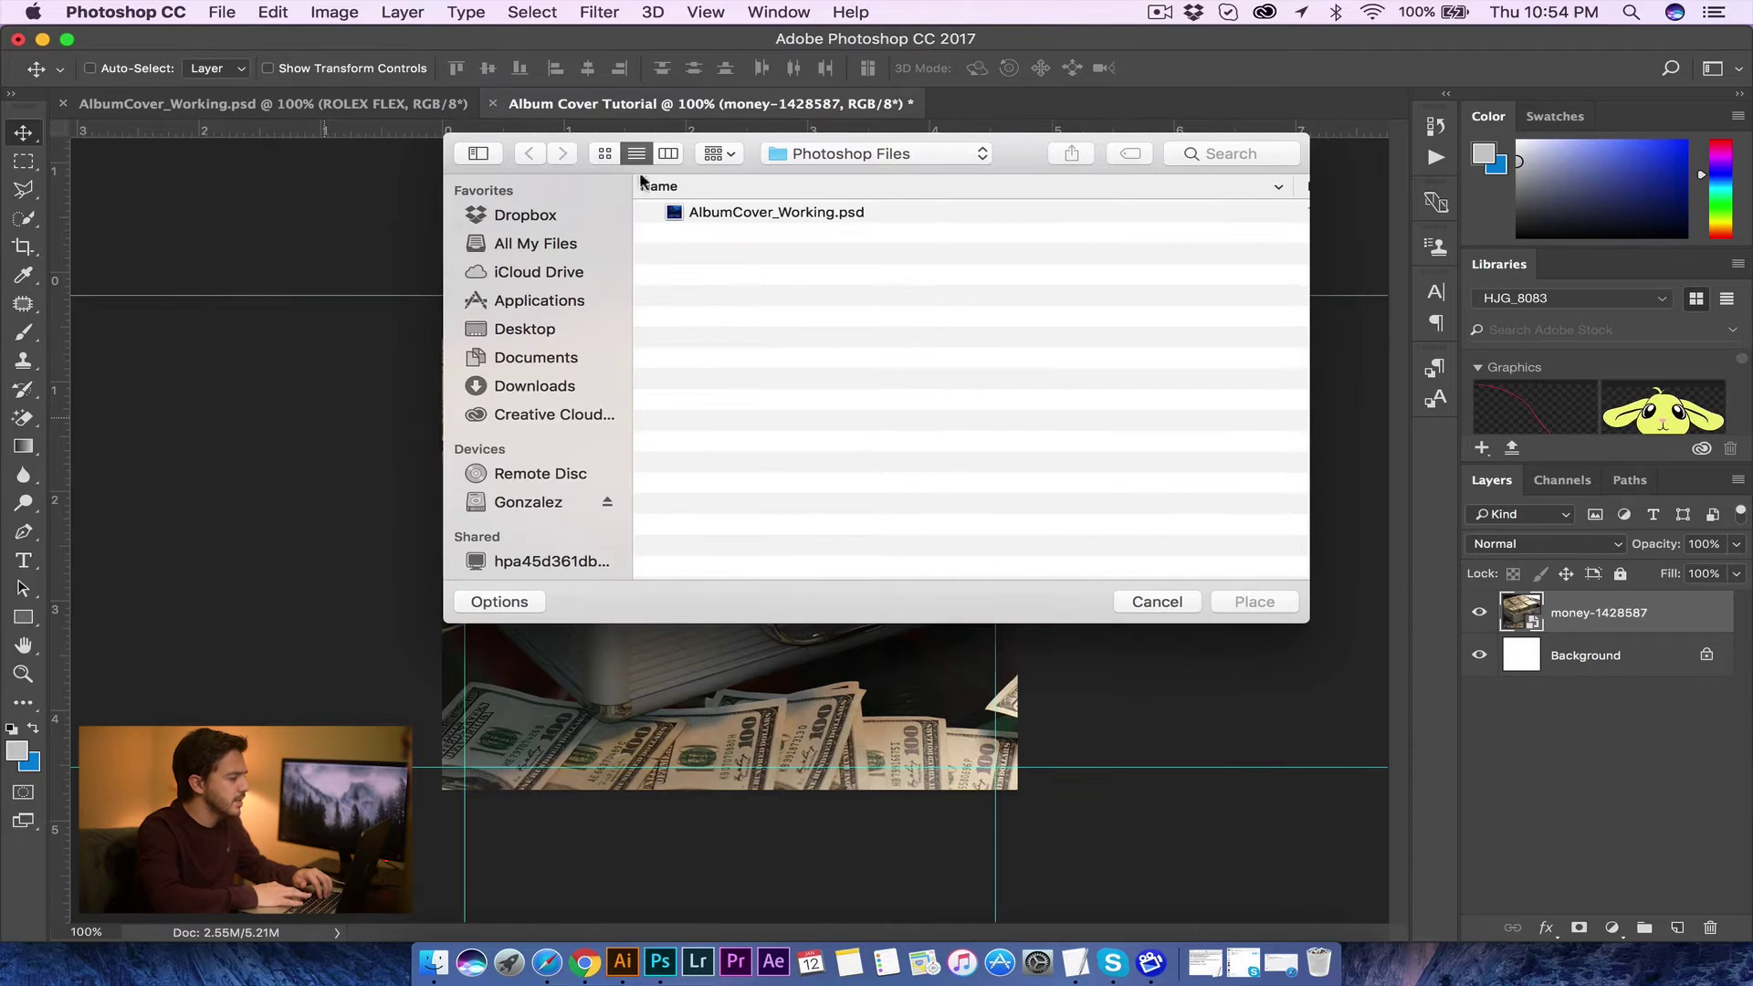
left_click(840, 153)
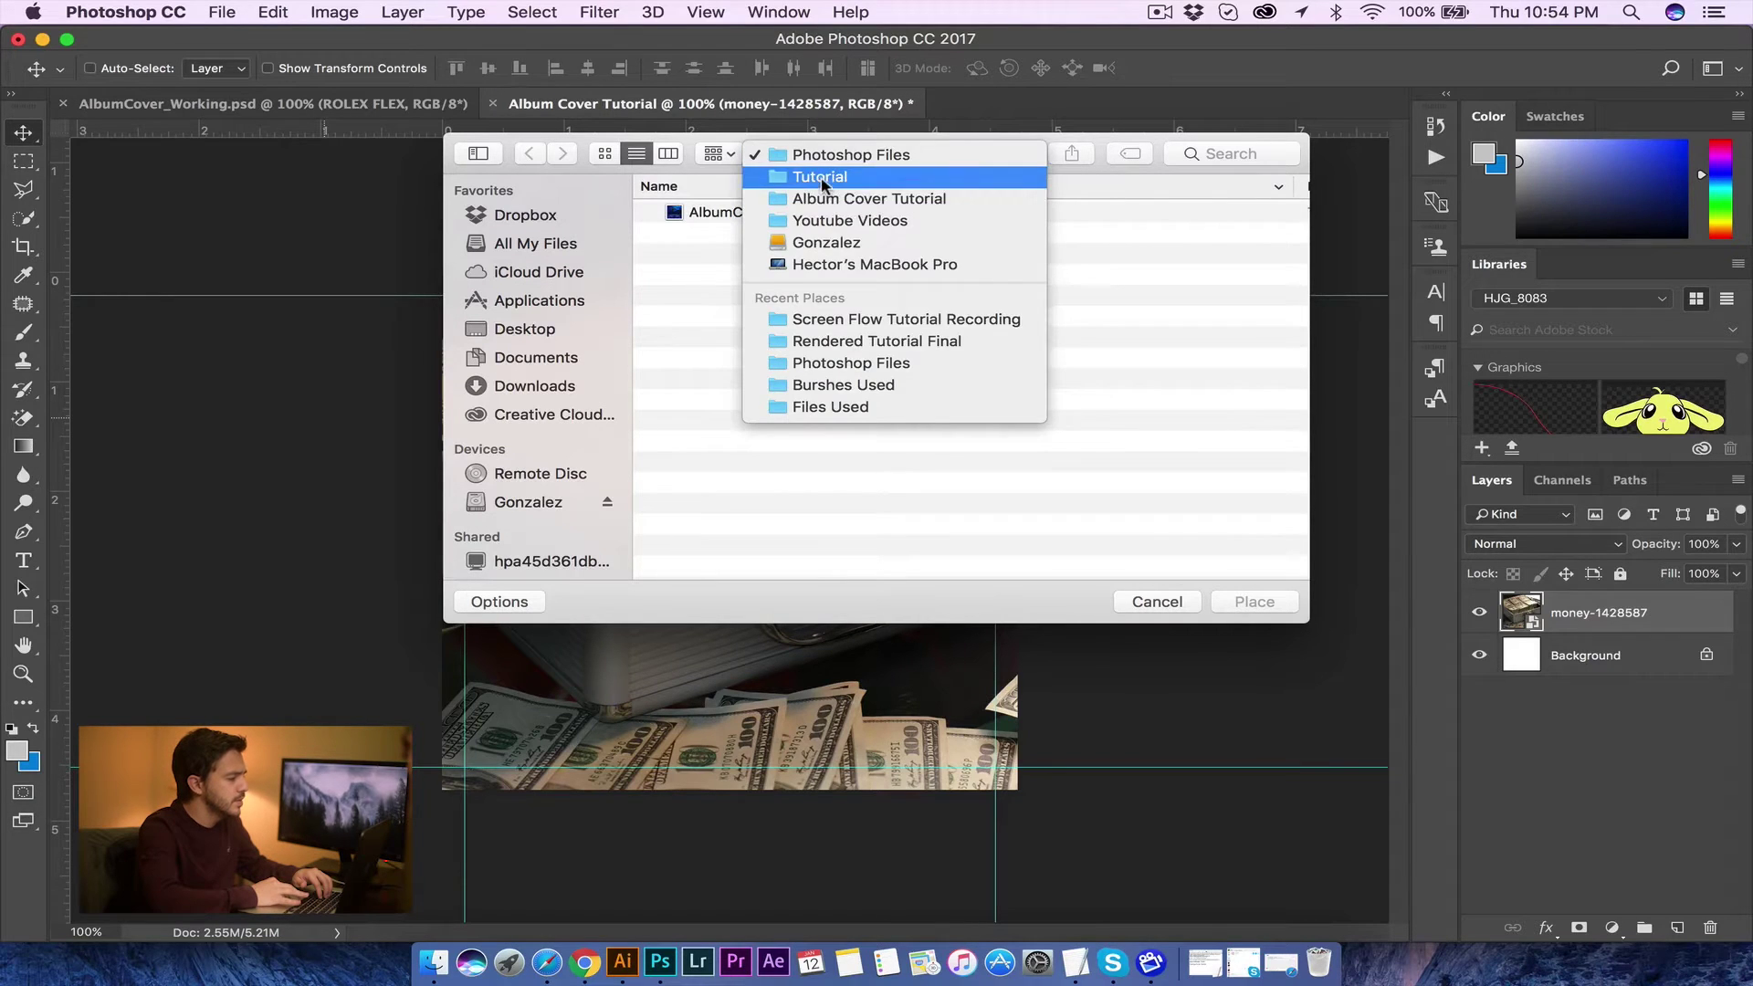
left_click(823, 178)
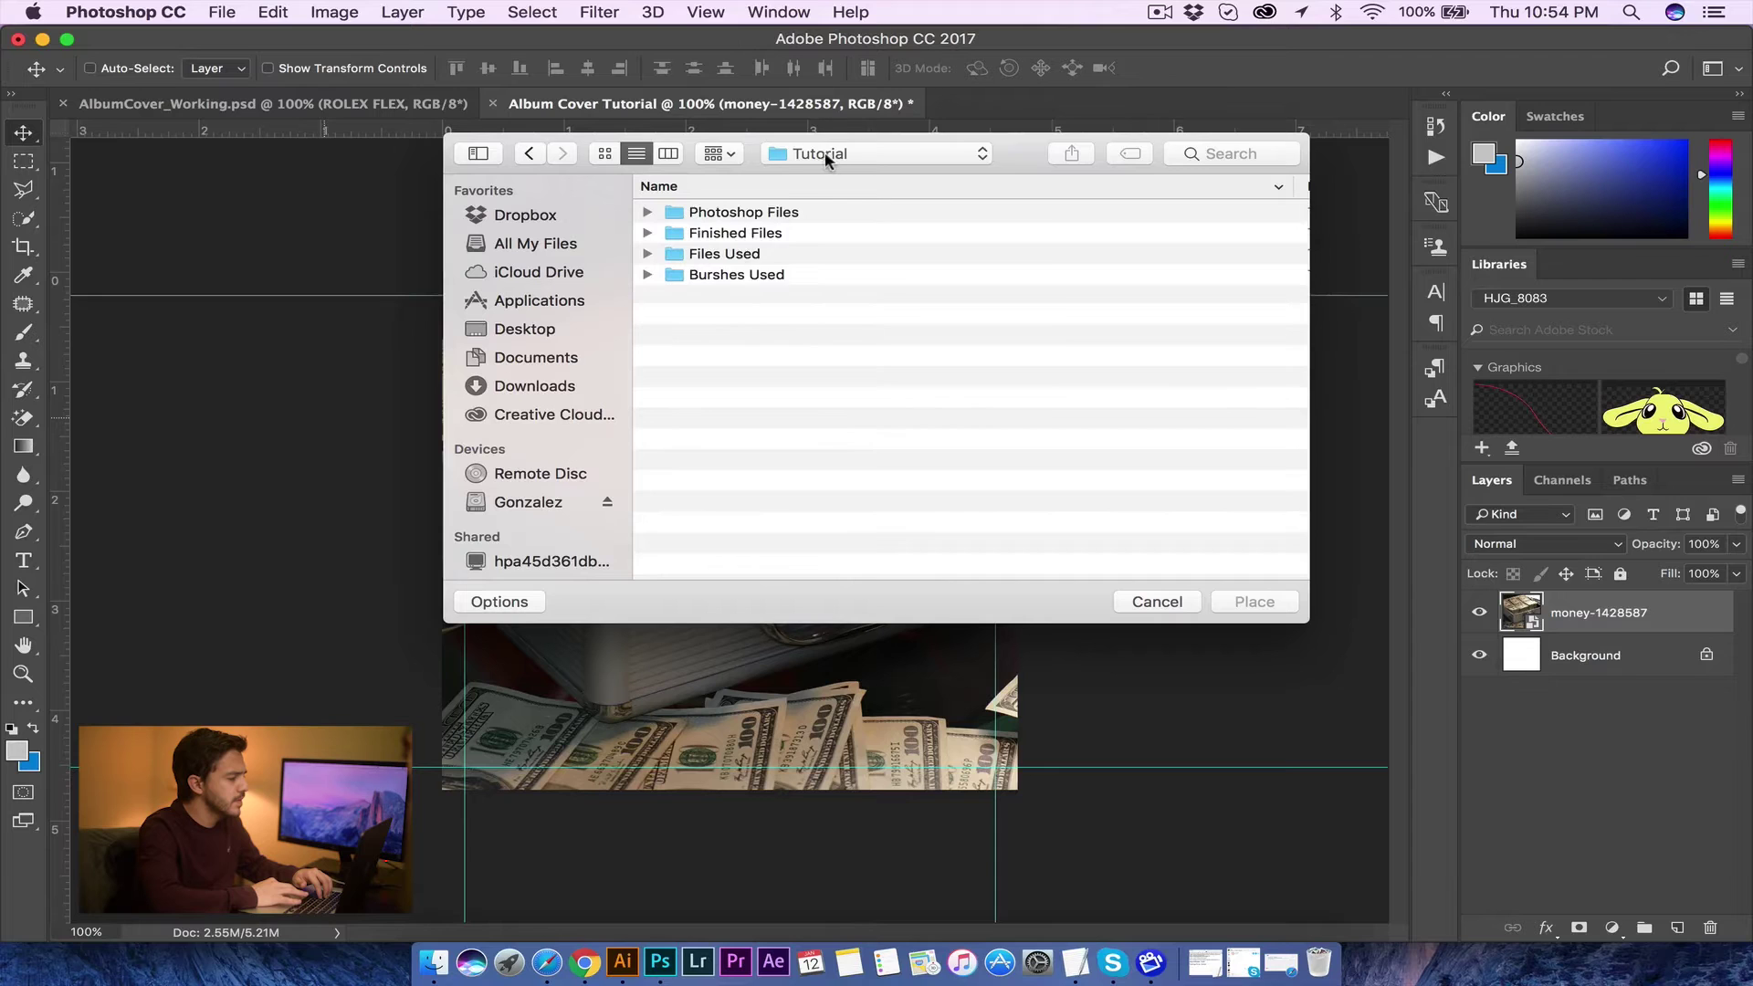
left_click(823, 156)
left_click(686, 304)
double_click(729, 256)
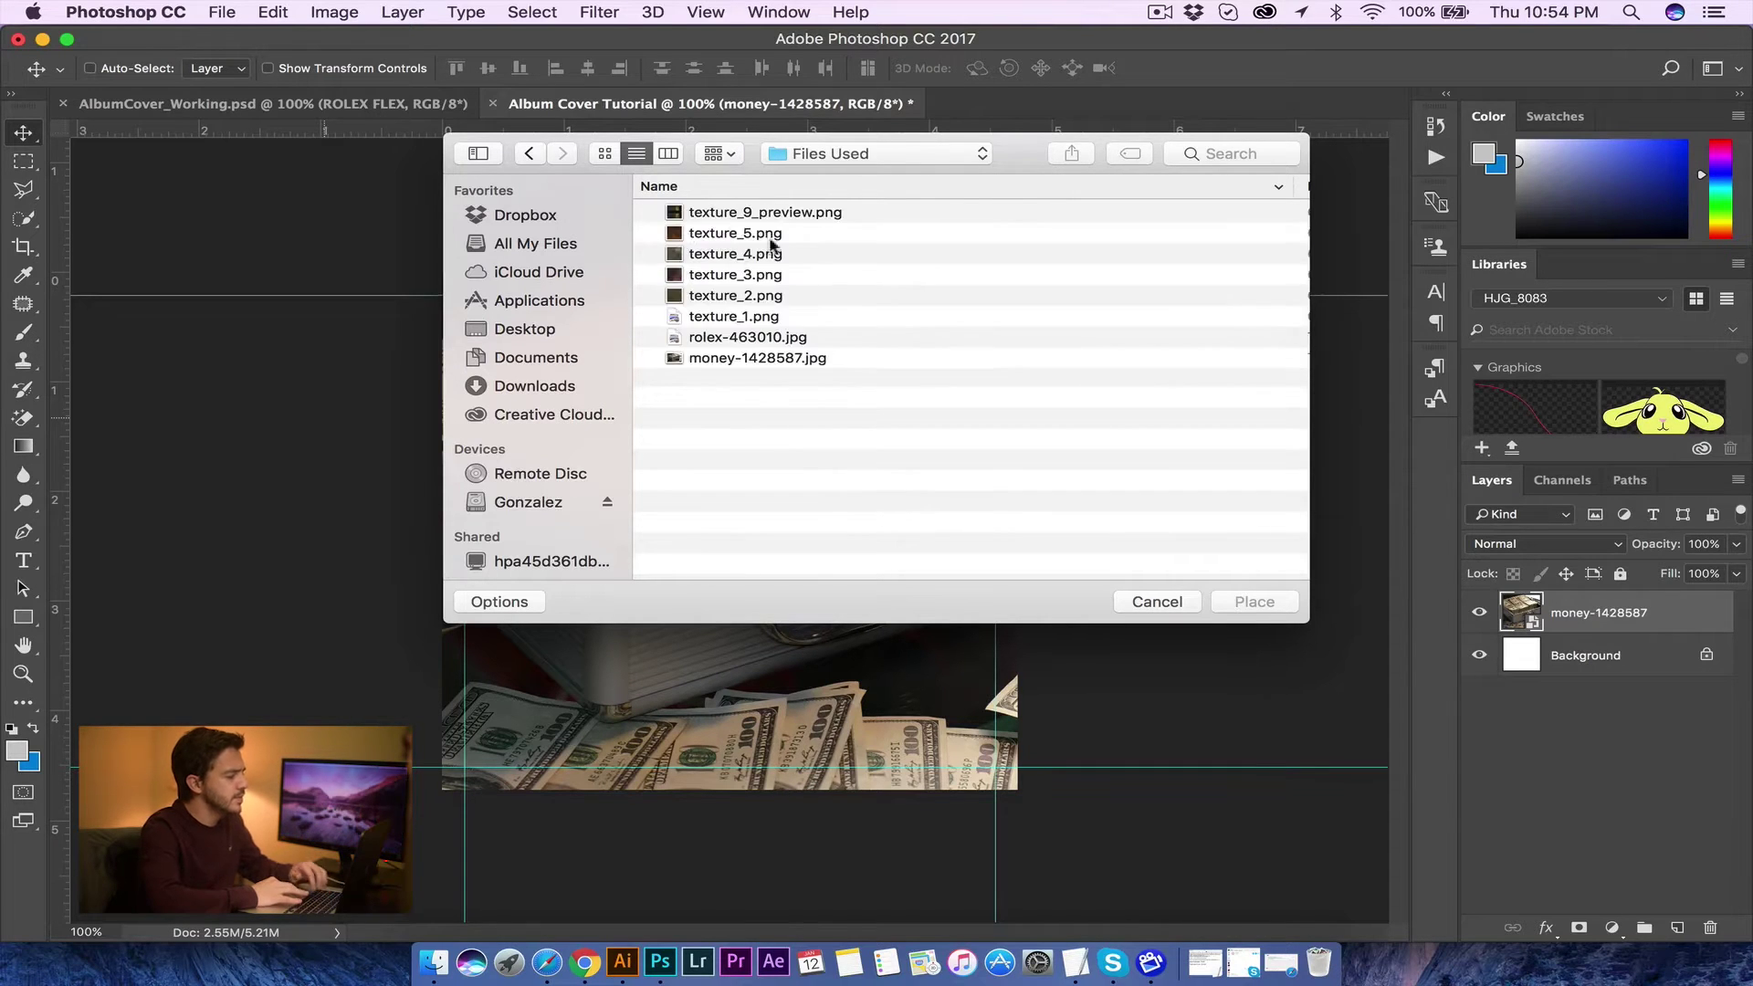
left_click(723, 340)
left_click(1242, 610)
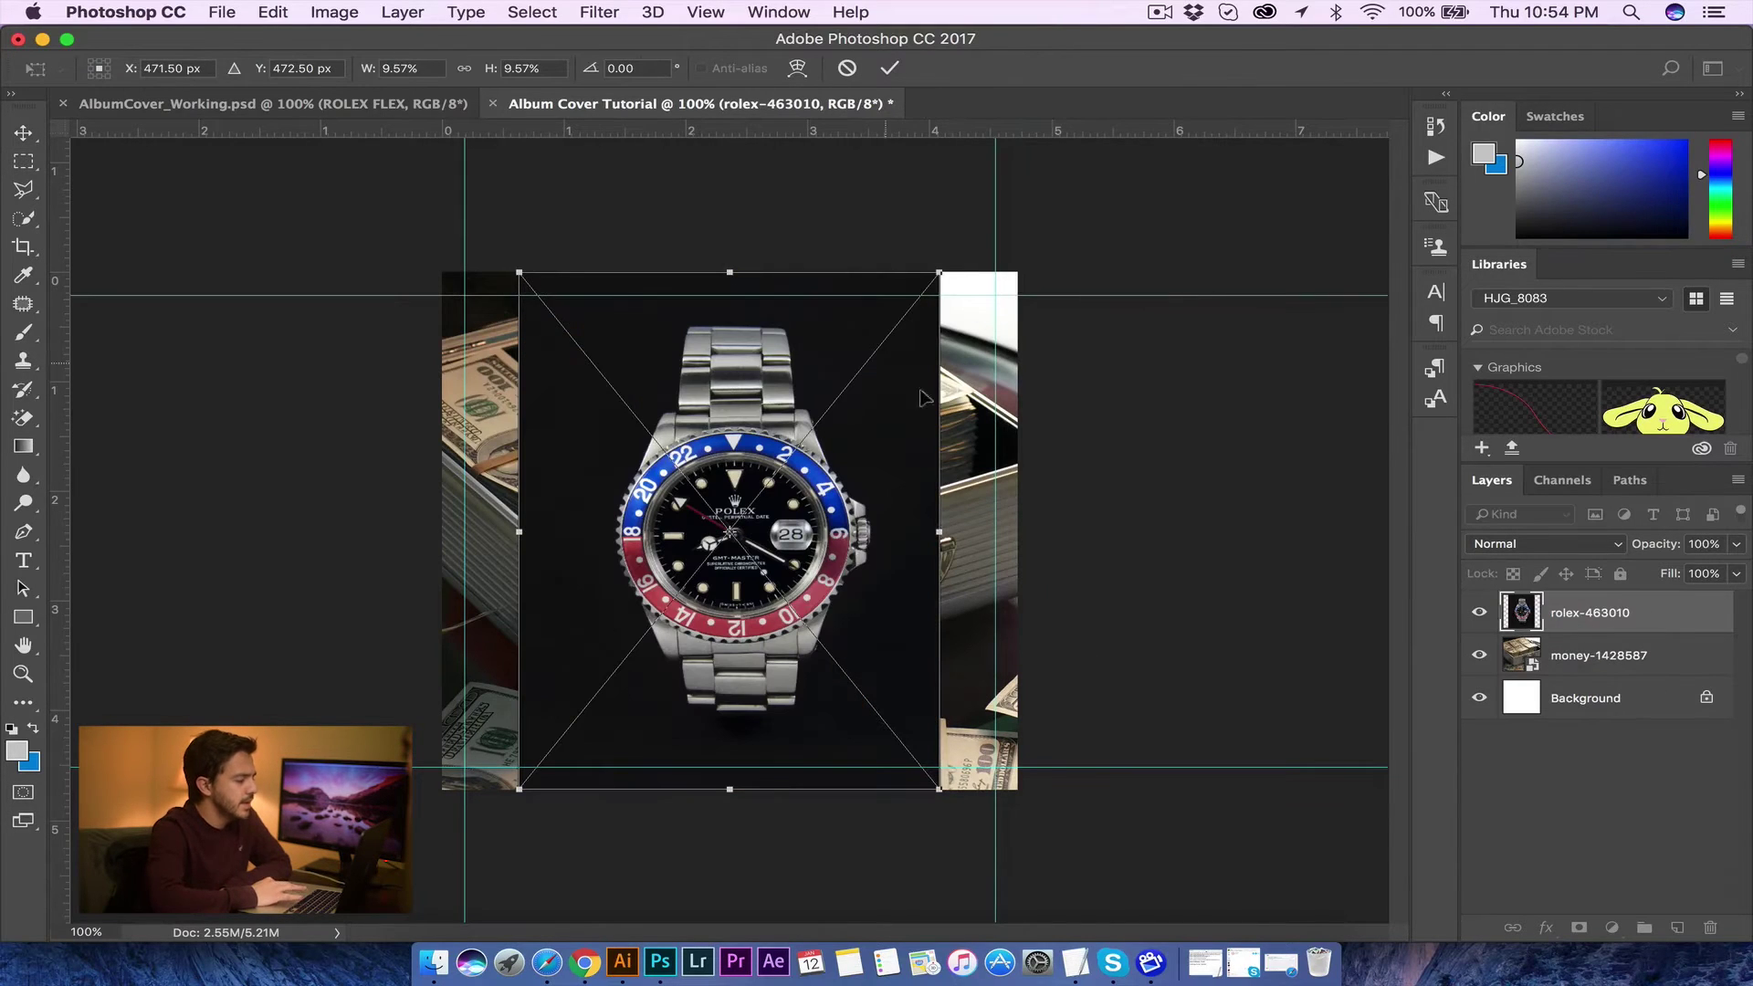
key("Return")
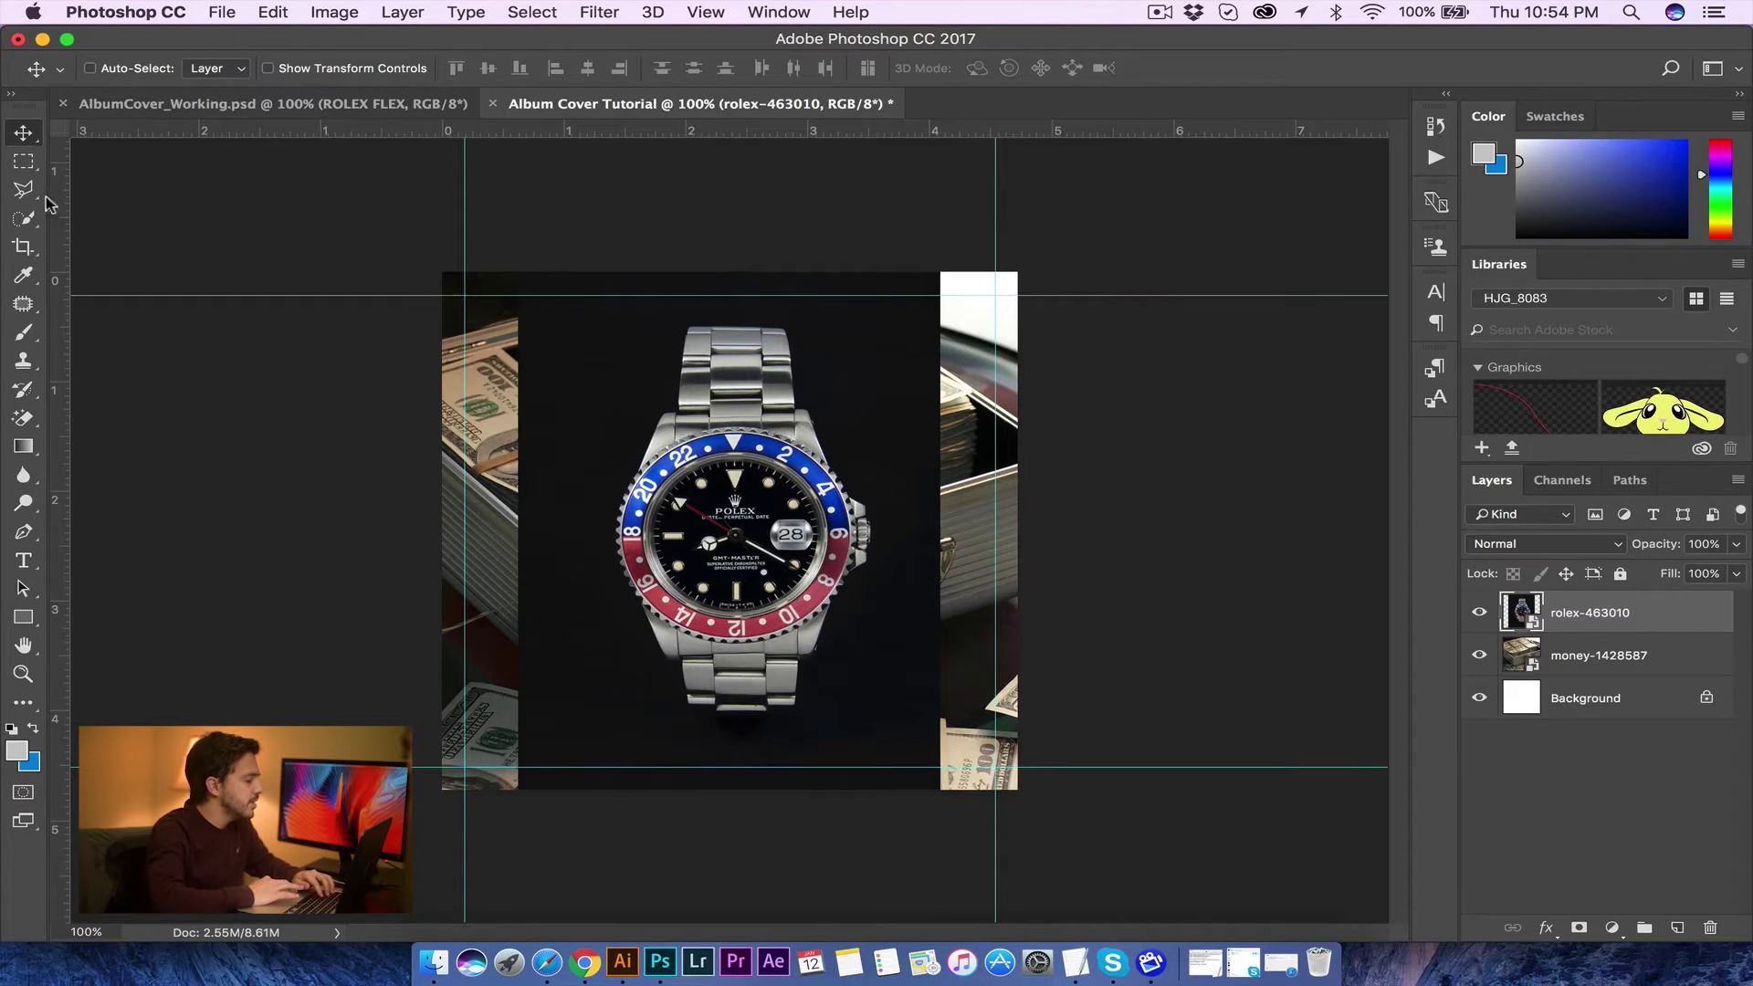
Step: Select the entire watch, including the case, dial, crown and both parts of the bracelet, with the Quick Selection tool
left_click(28, 219)
left_click_drag(29, 219, 85, 221)
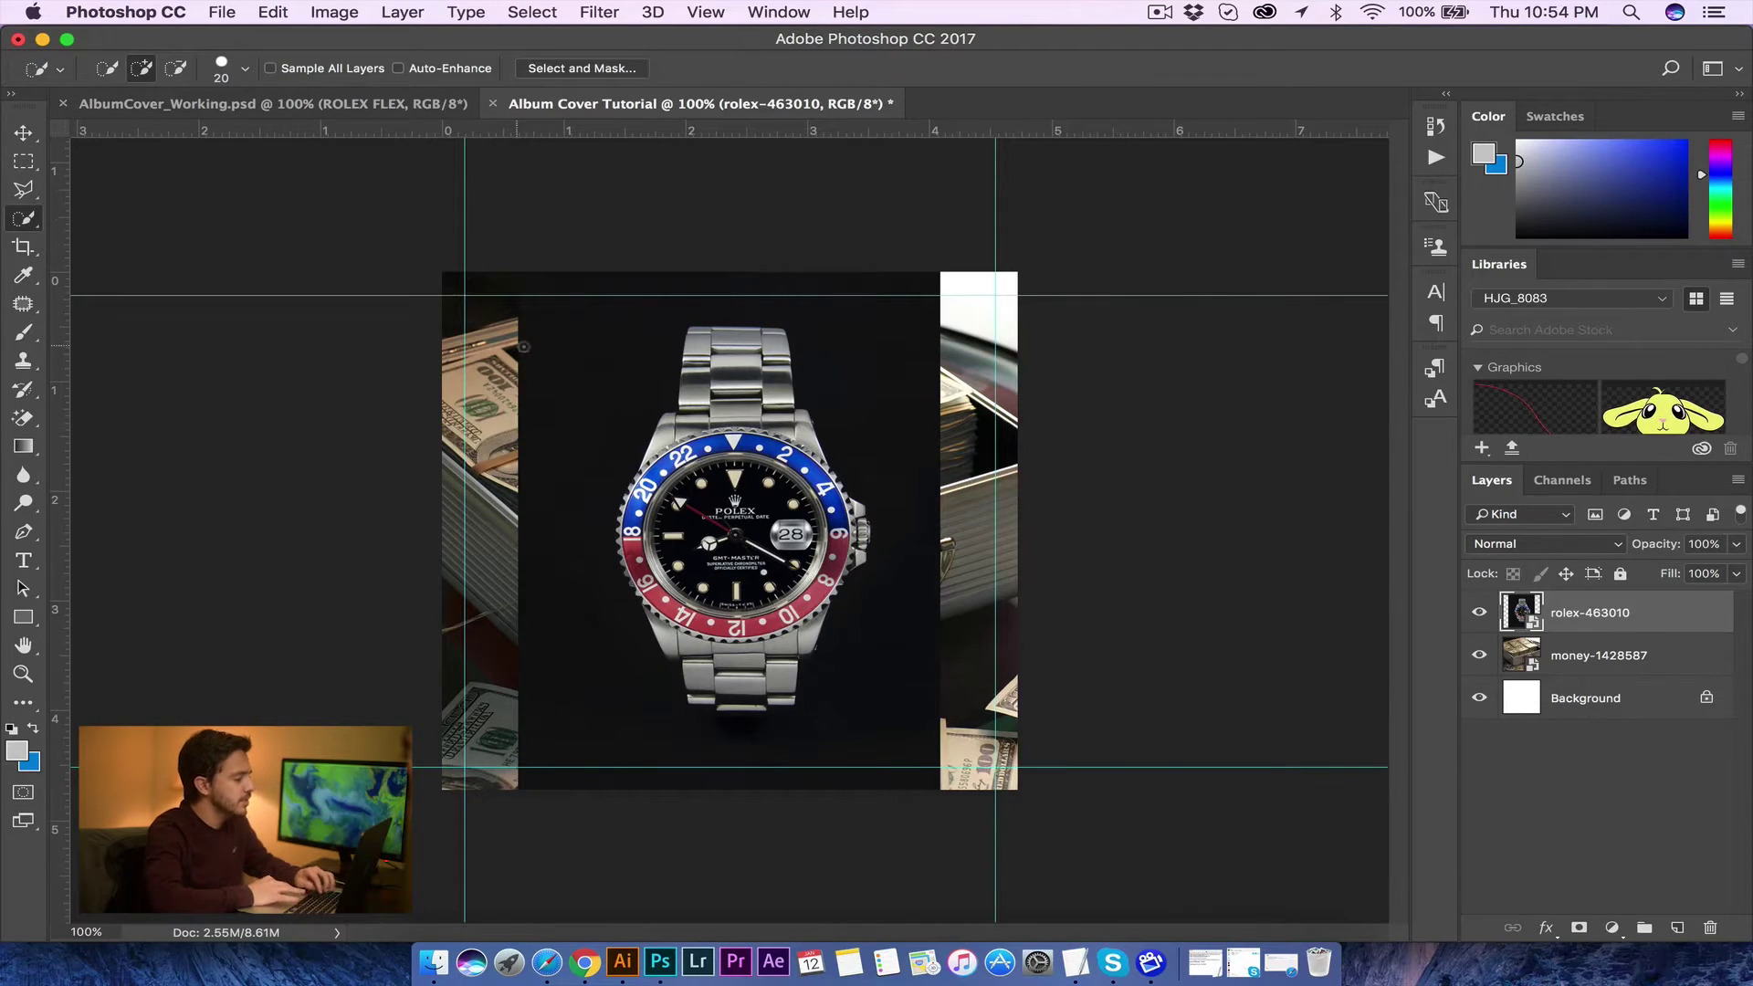
key("super+equal")
scroll(672, 366, "up", 4)
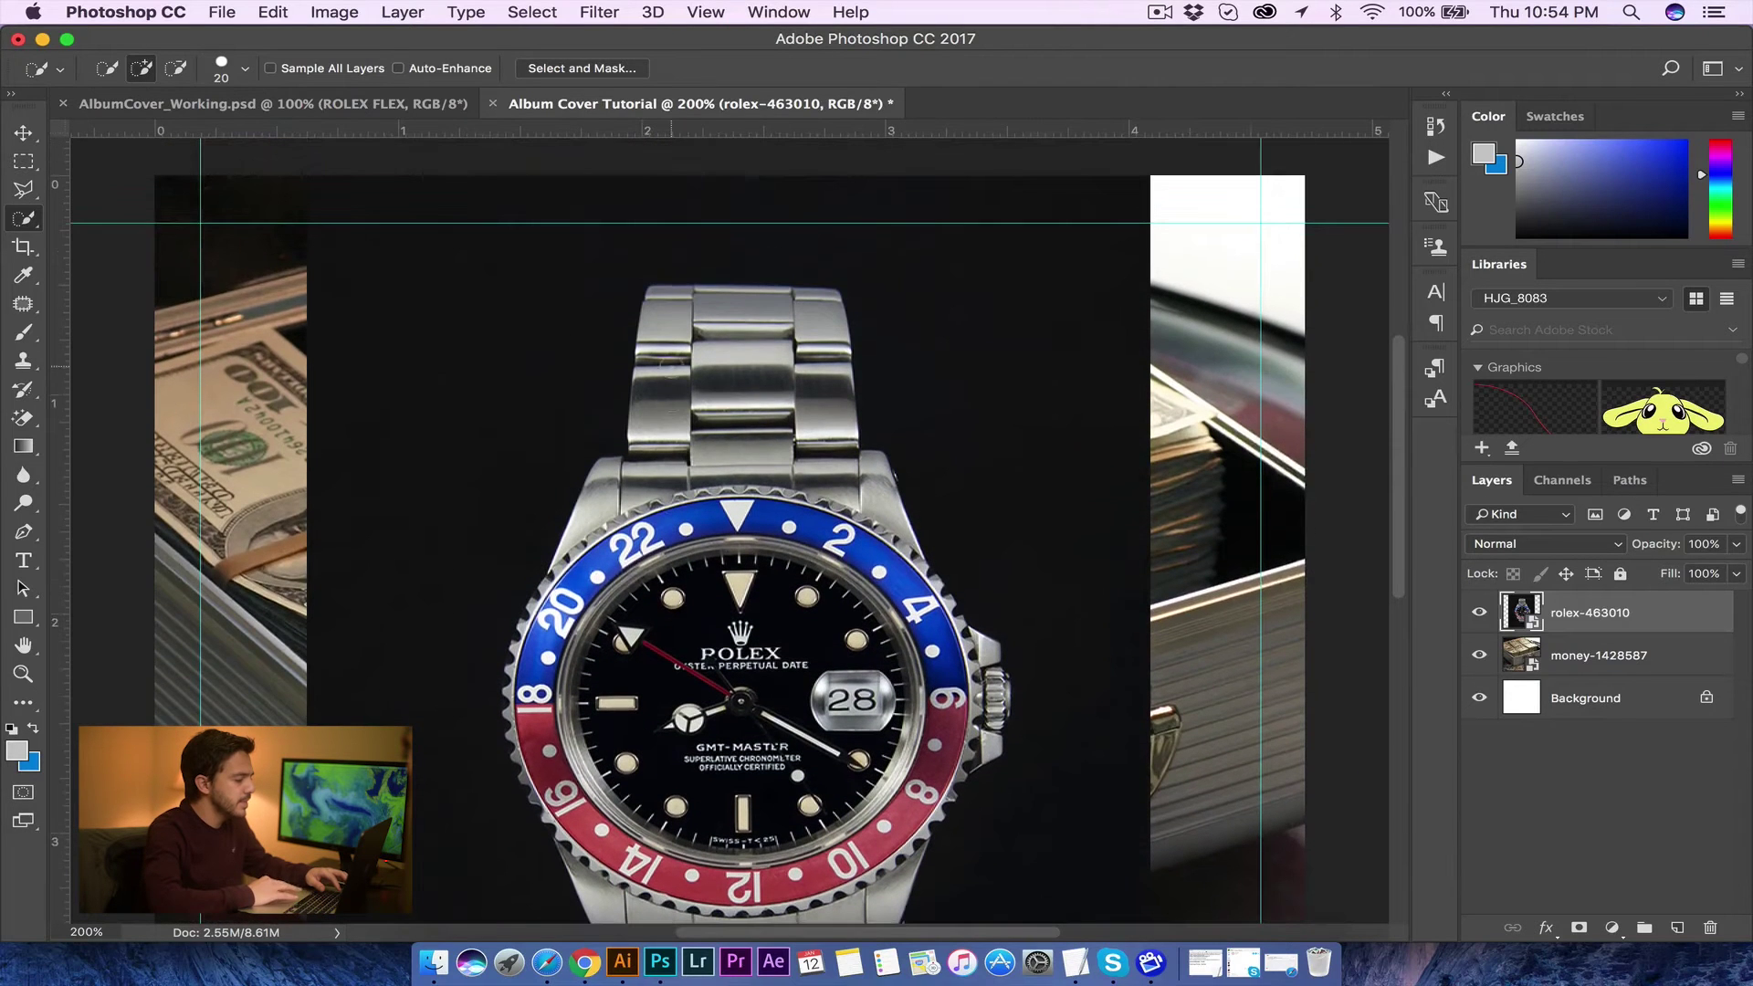
left_click_drag(804, 329, 772, 464)
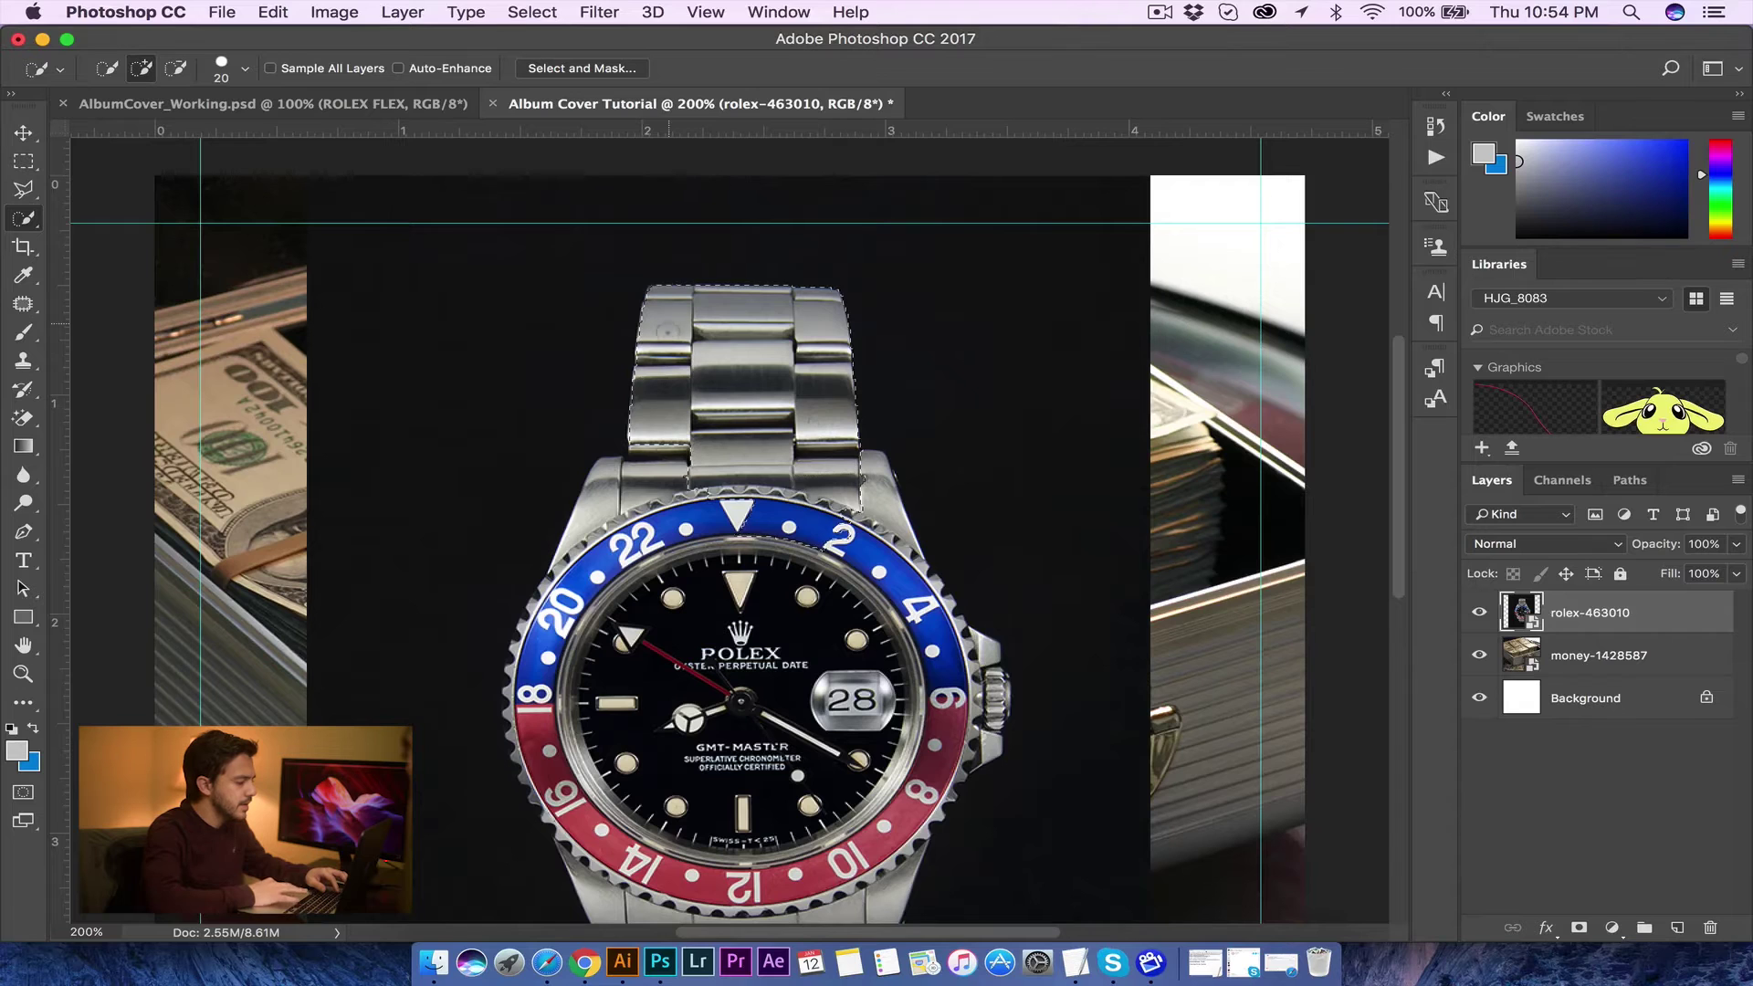
mouse_move(653, 534)
left_mouse_down()
mouse_move(607, 494)
mouse_move(576, 561)
left_mouse_up()
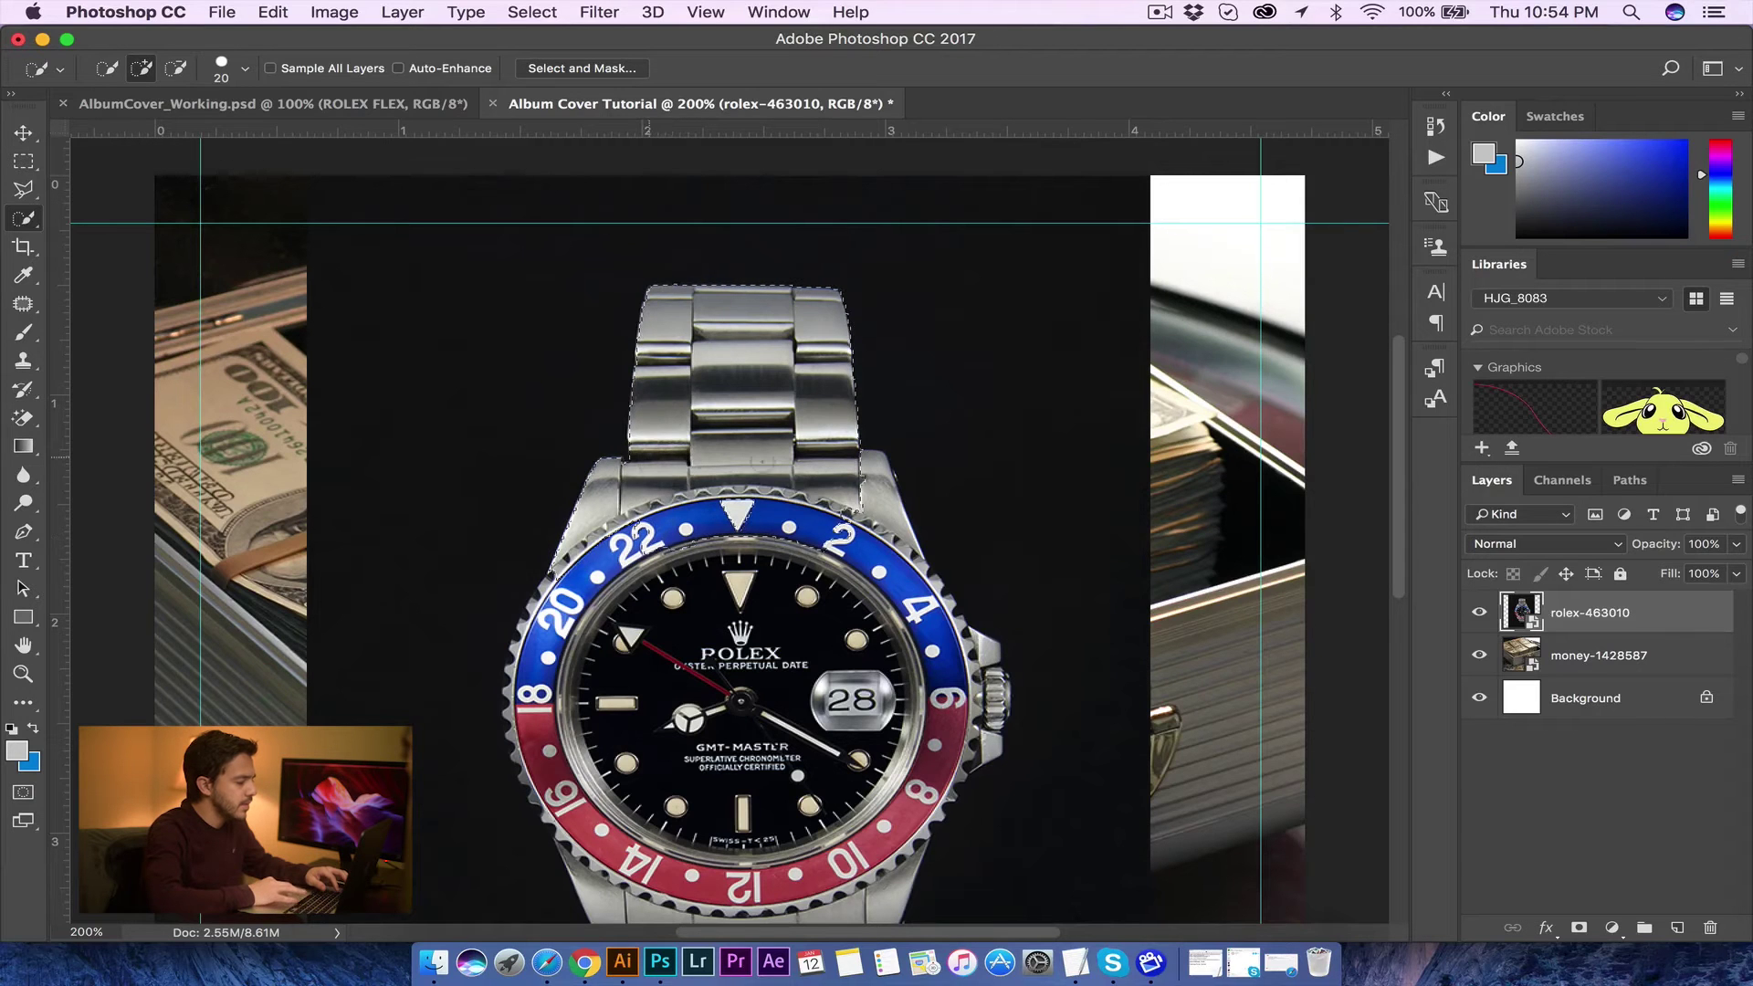
left_click_drag(858, 498, 985, 686)
left_click_drag(916, 798, 882, 851)
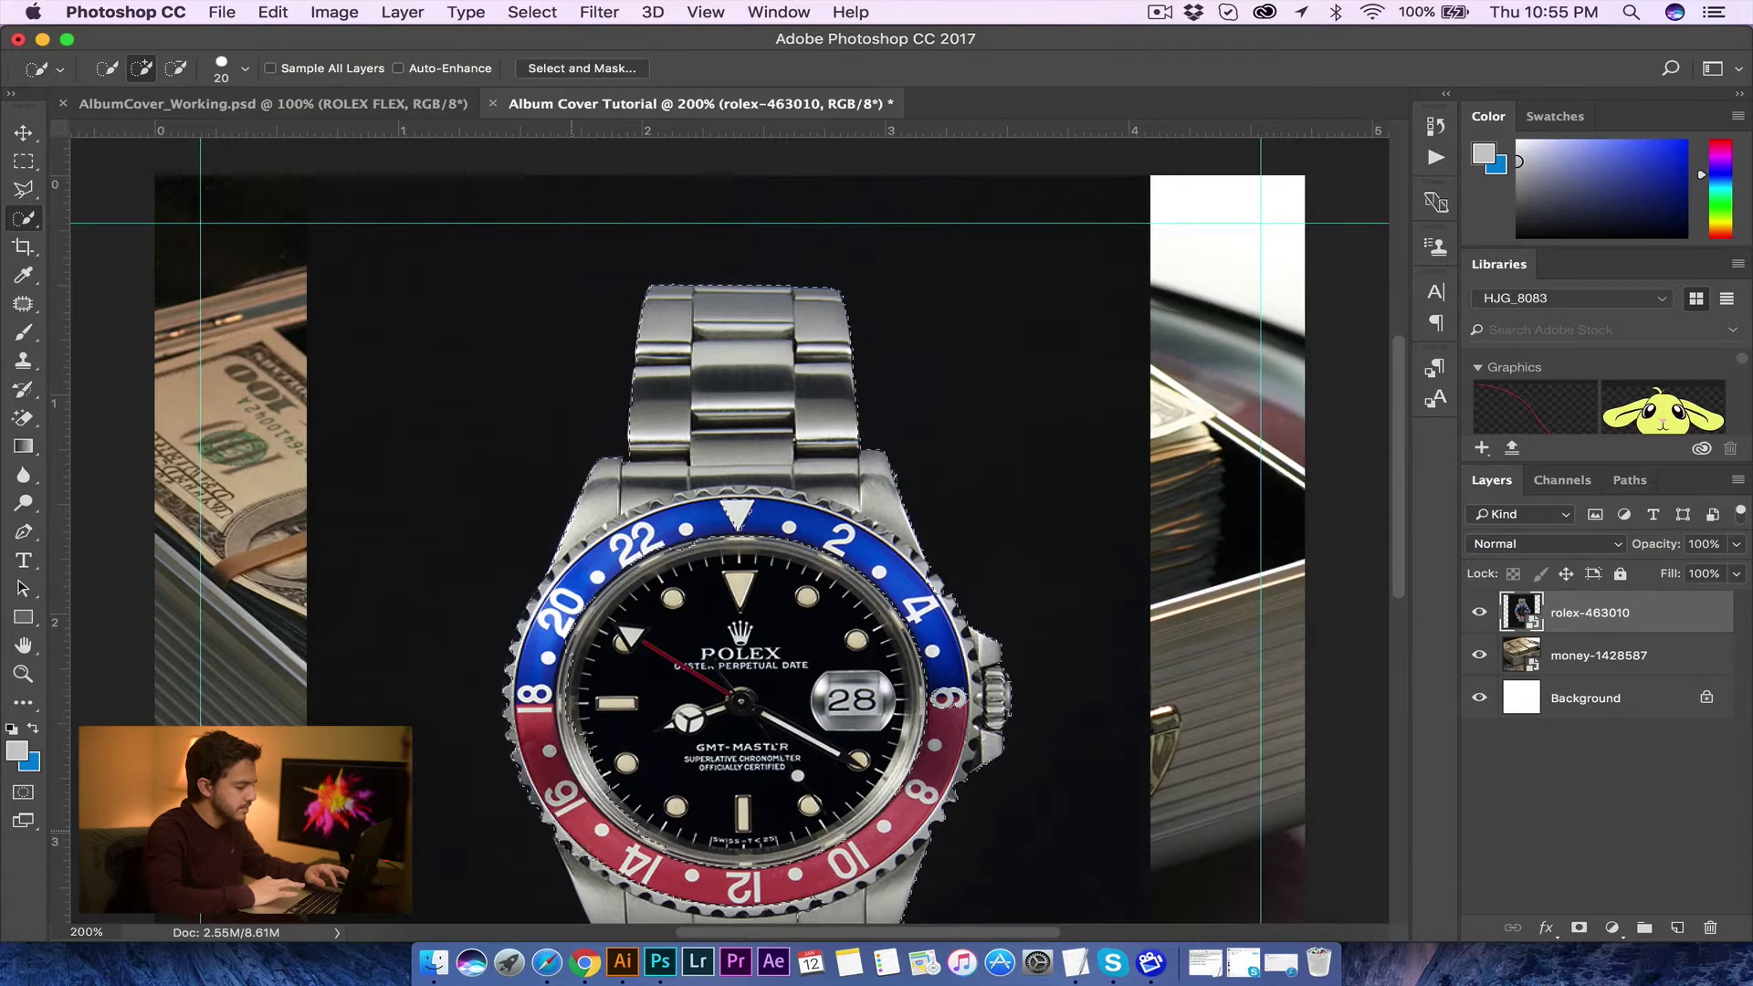
left_click_drag(841, 820, 759, 601)
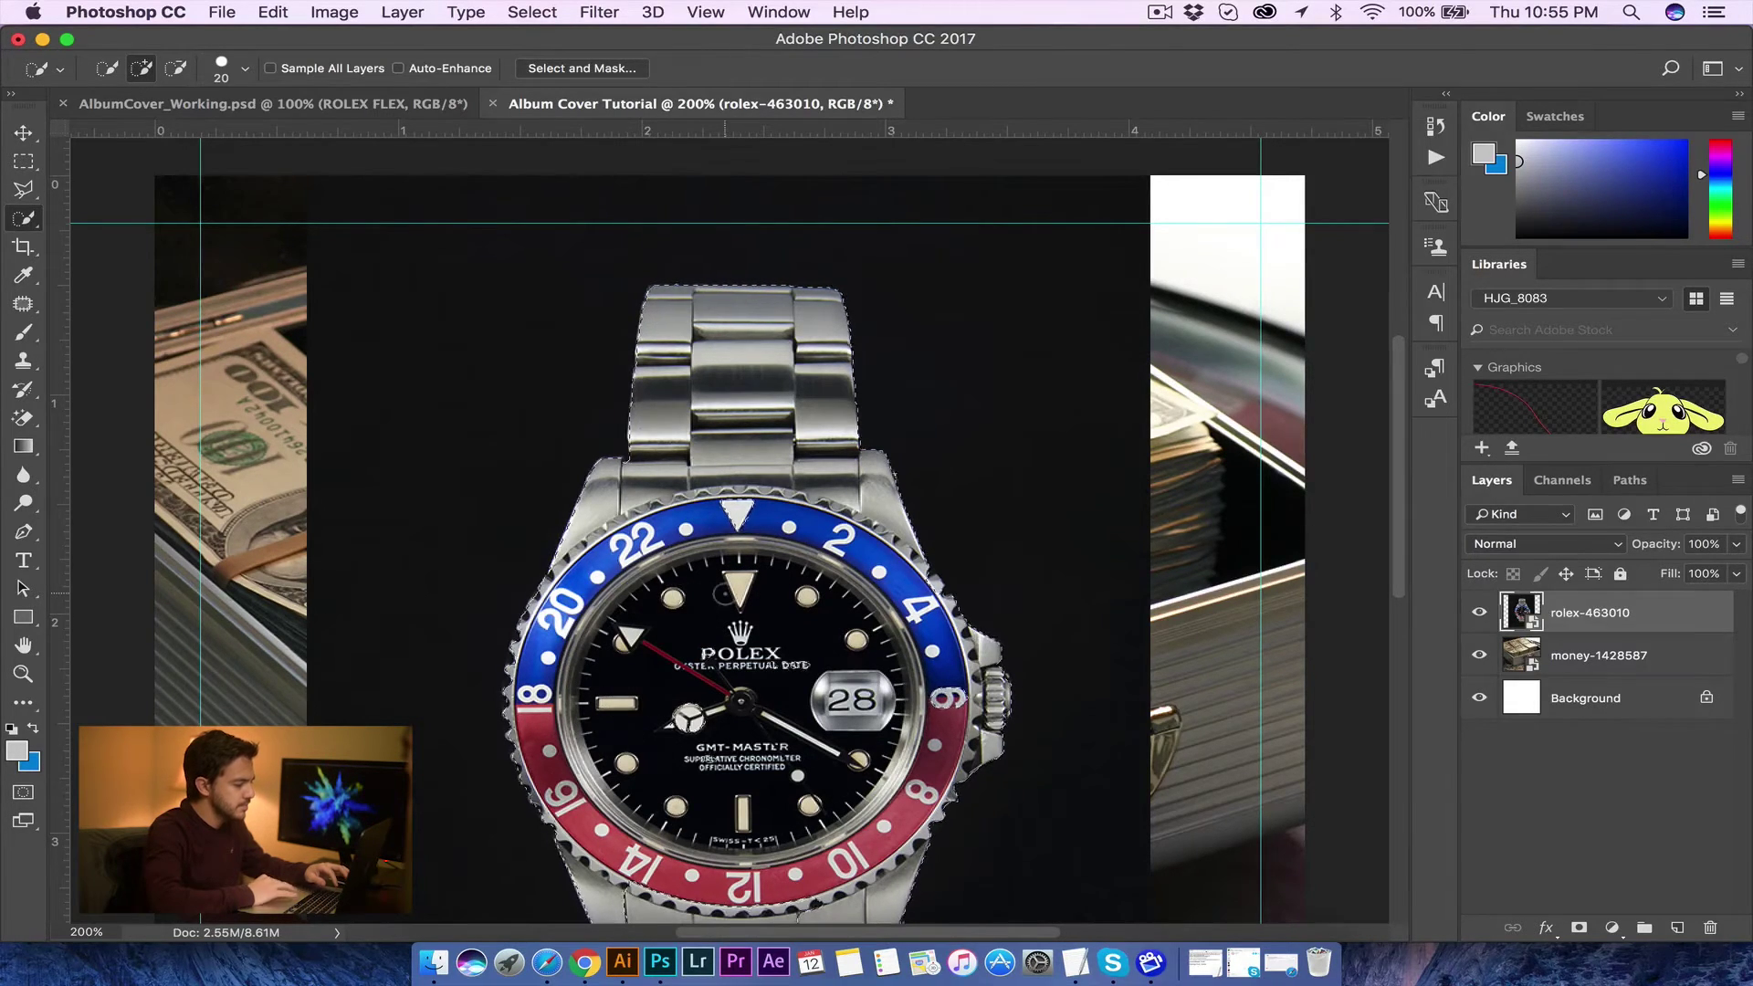
scroll(728, 600, "down", 5)
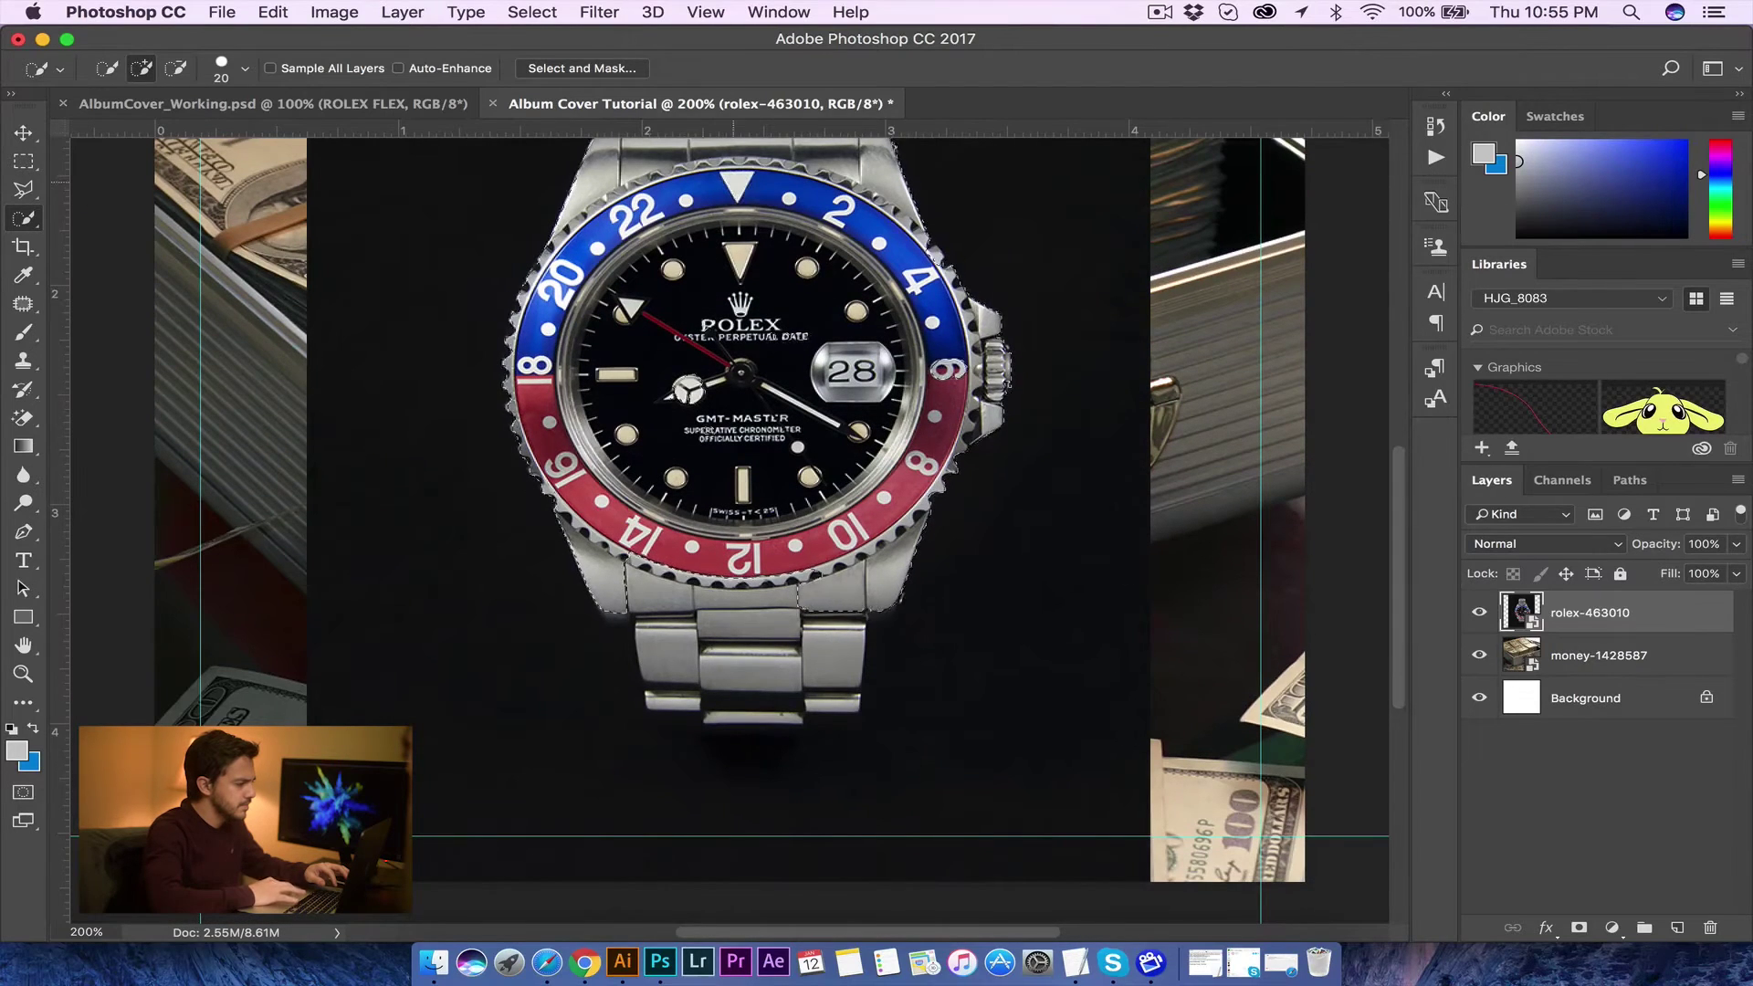
left_click_drag(664, 686, 745, 688)
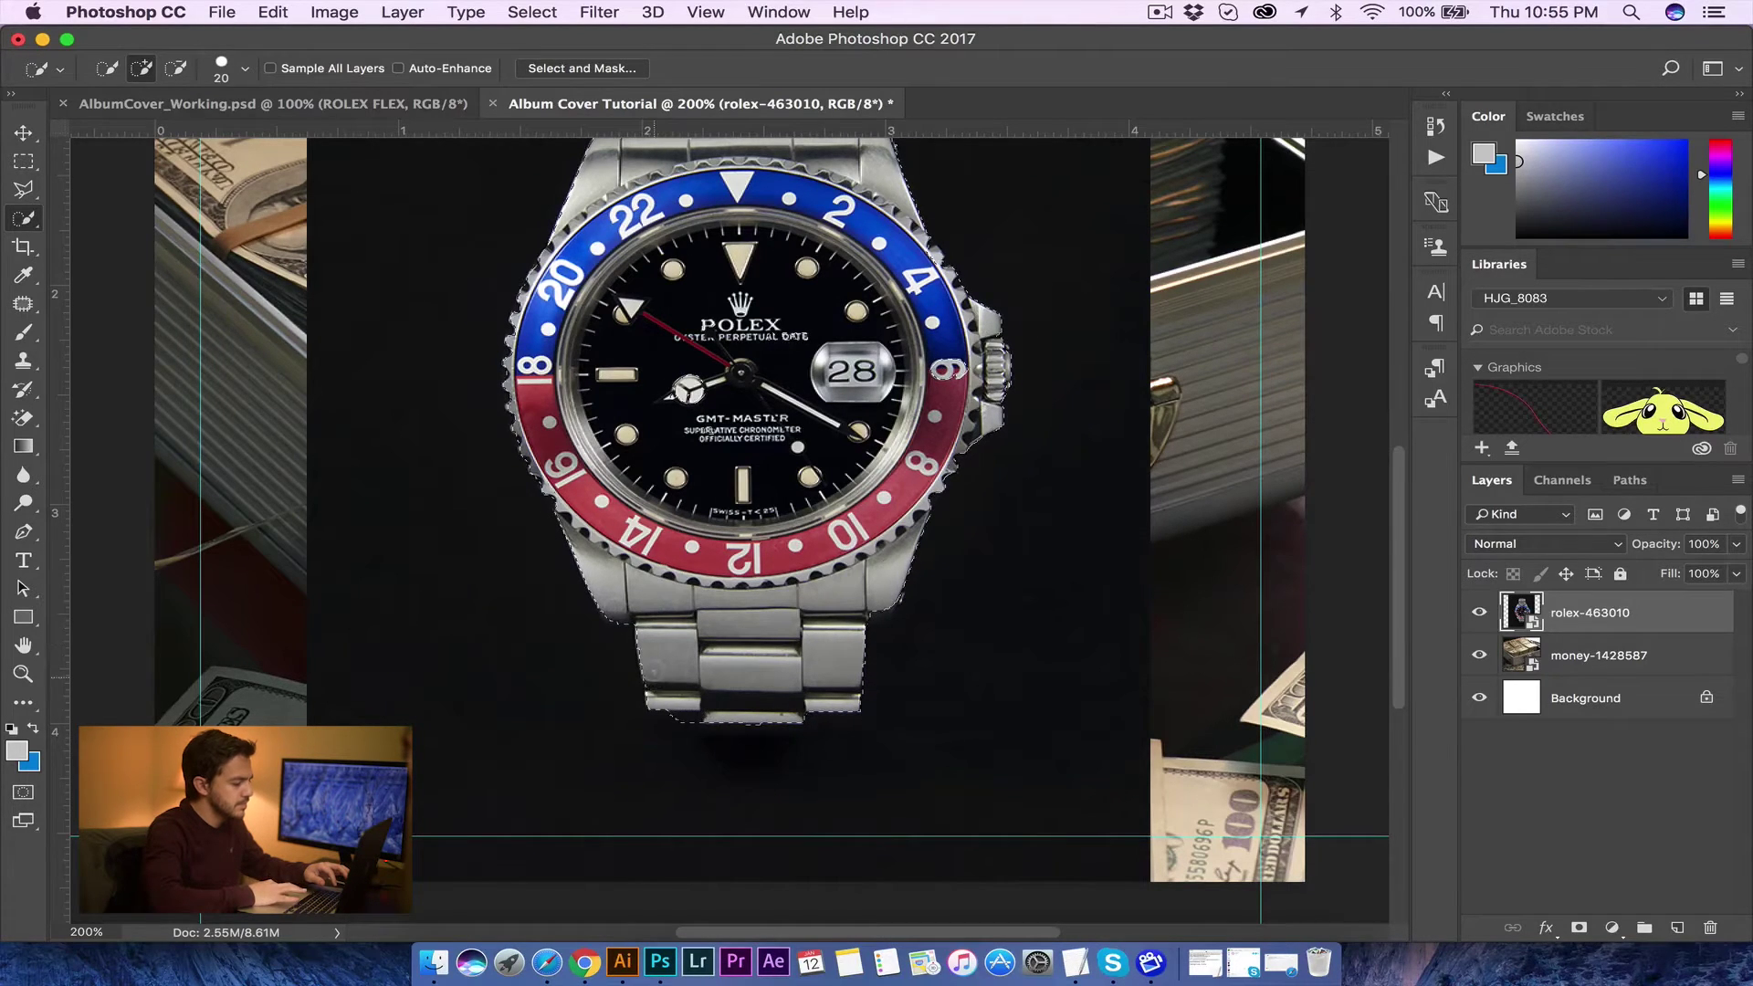
left_click_drag(948, 370, 879, 587)
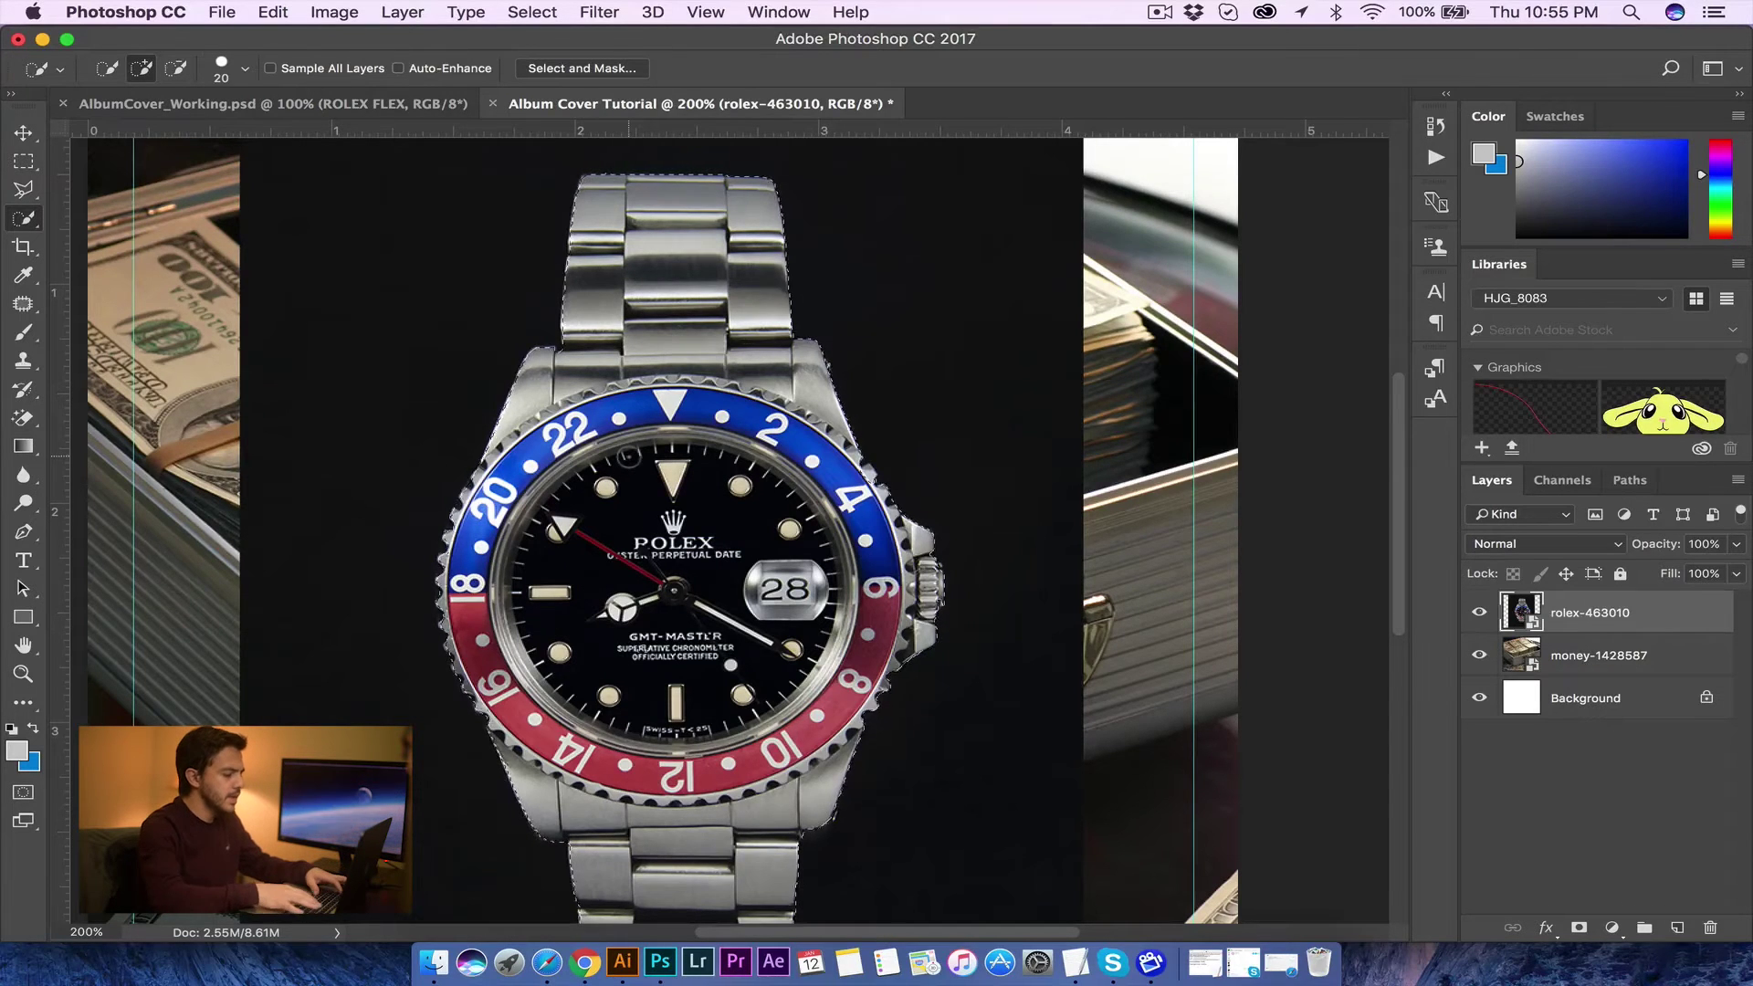
Step: Refine the watch selection's edges around the case and crown in Select and Mask, and apply it as a layer mask on rolex-463010
key("super+minus")
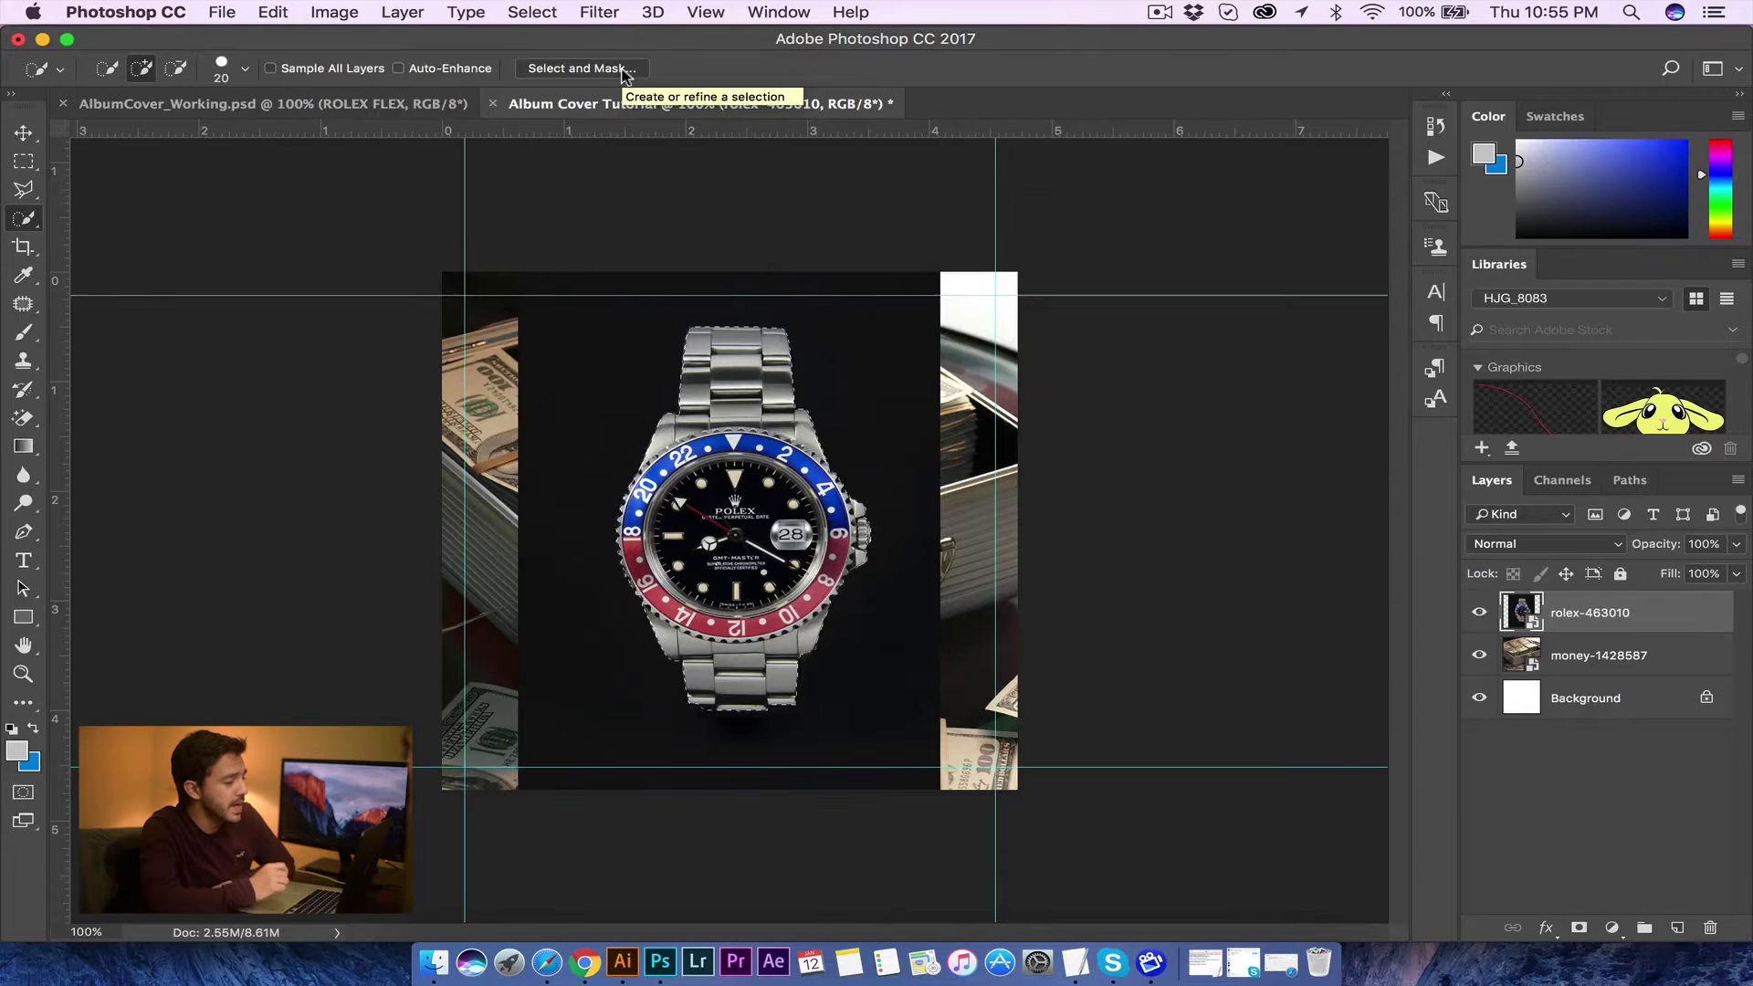
left_click(624, 72)
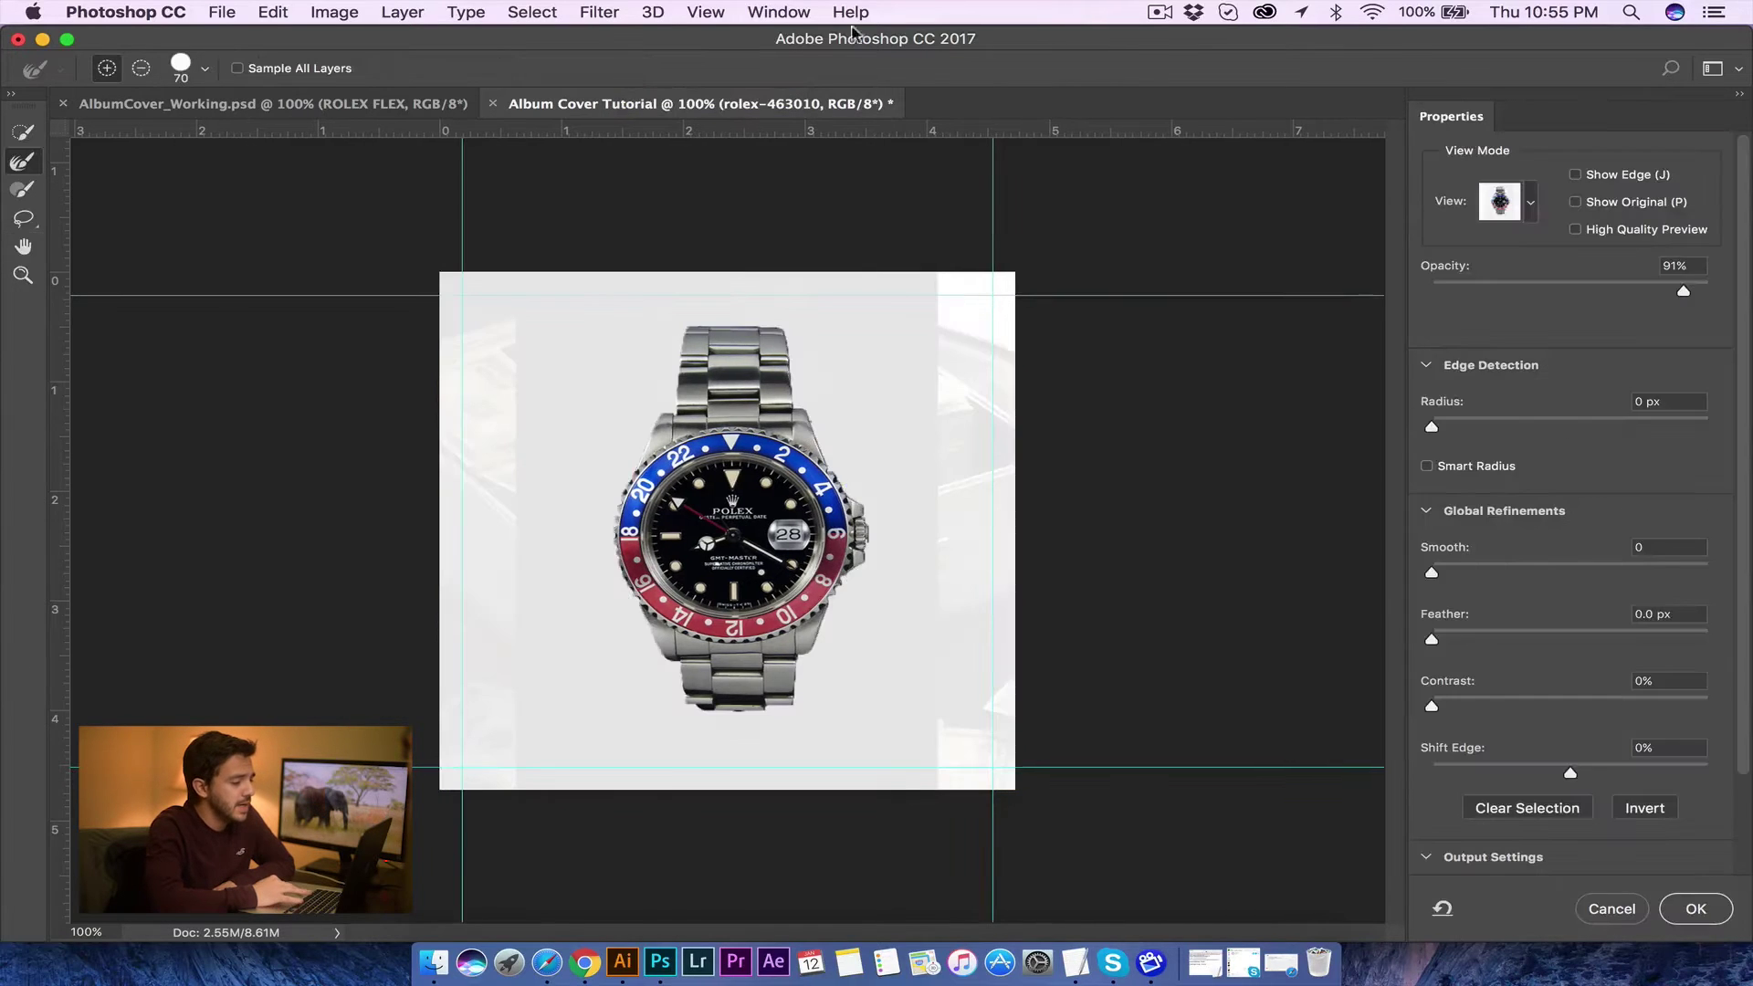
scroll(1493, 566, "down", 3)
scroll(1493, 566, "up", 3)
scroll(1493, 566, "down", 3)
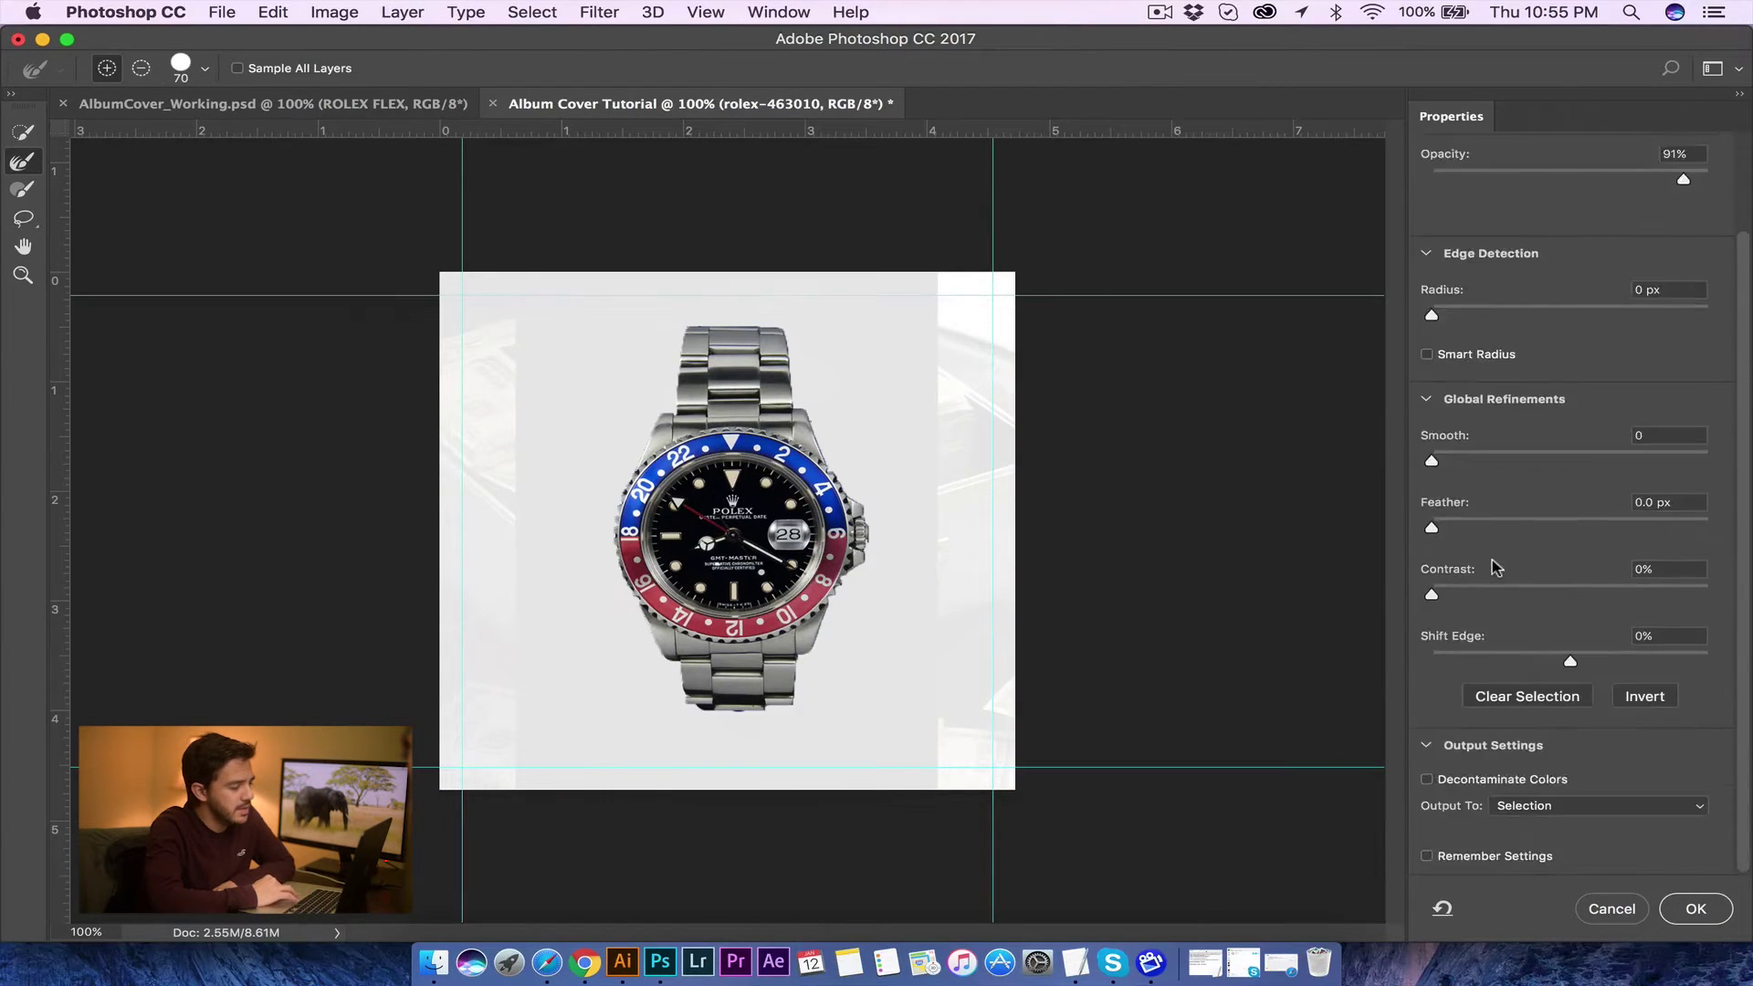
scroll(1497, 568, "up", 3)
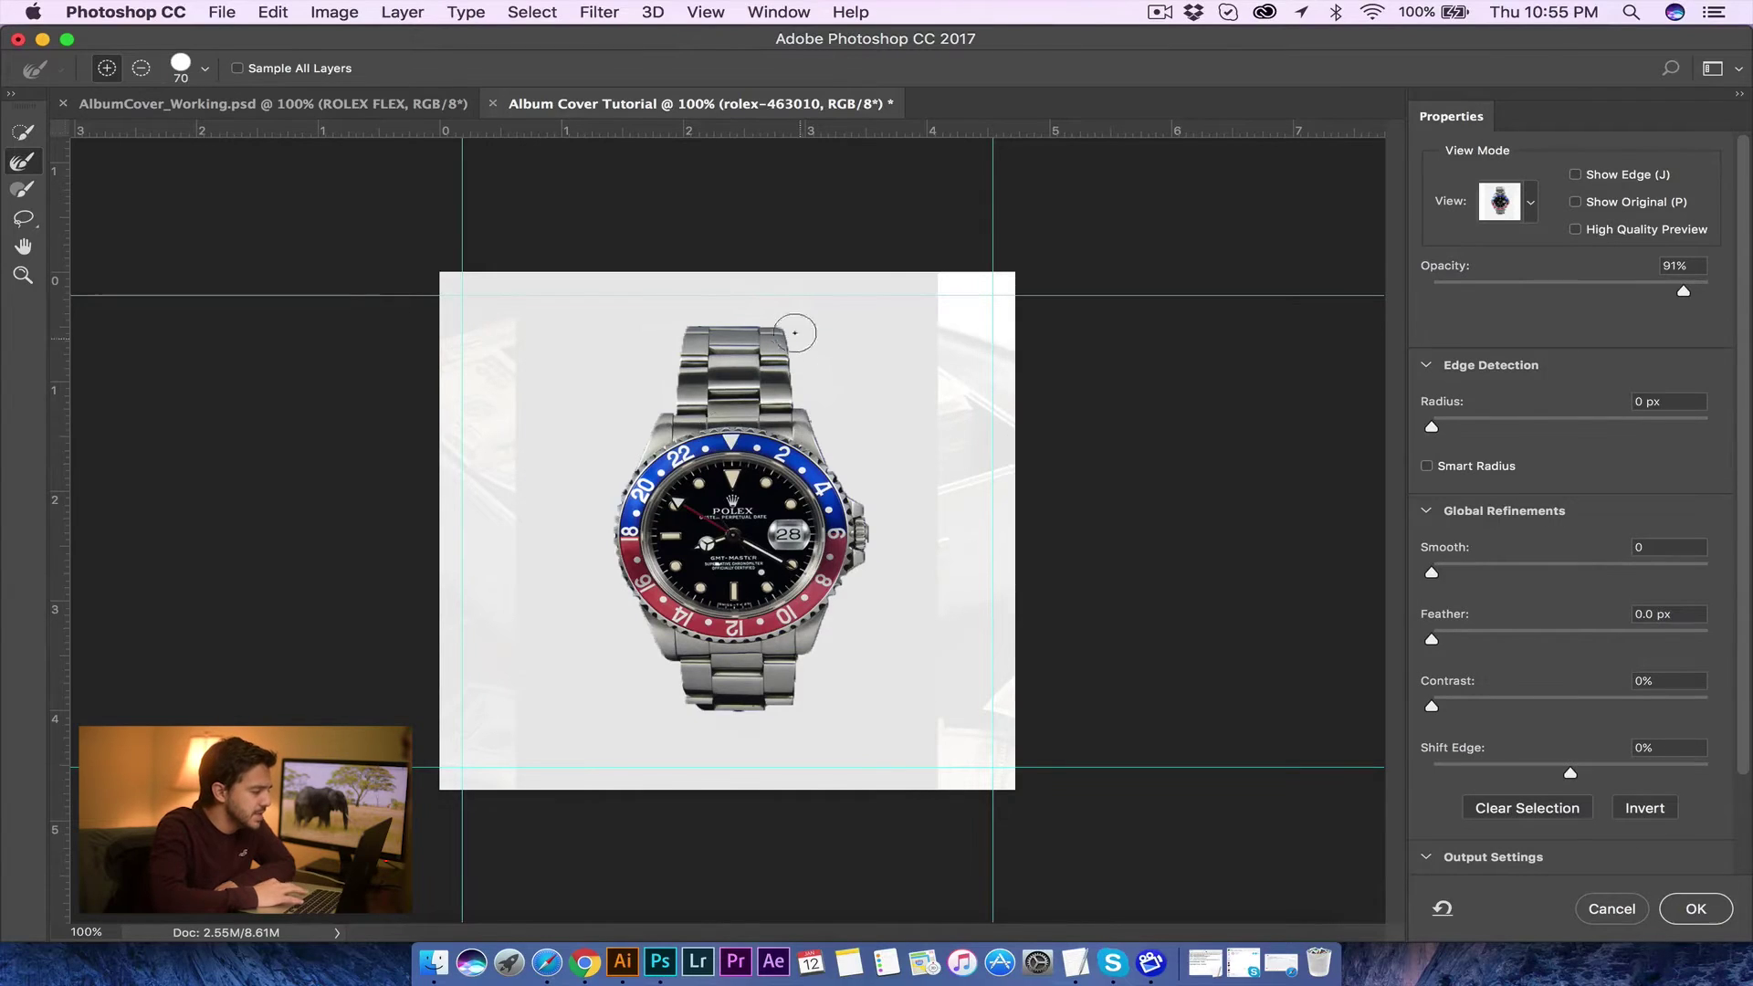
mouse_move(665, 490)
left_mouse_down()
mouse_move(632, 473)
mouse_move(619, 493)
mouse_move(640, 608)
left_mouse_up()
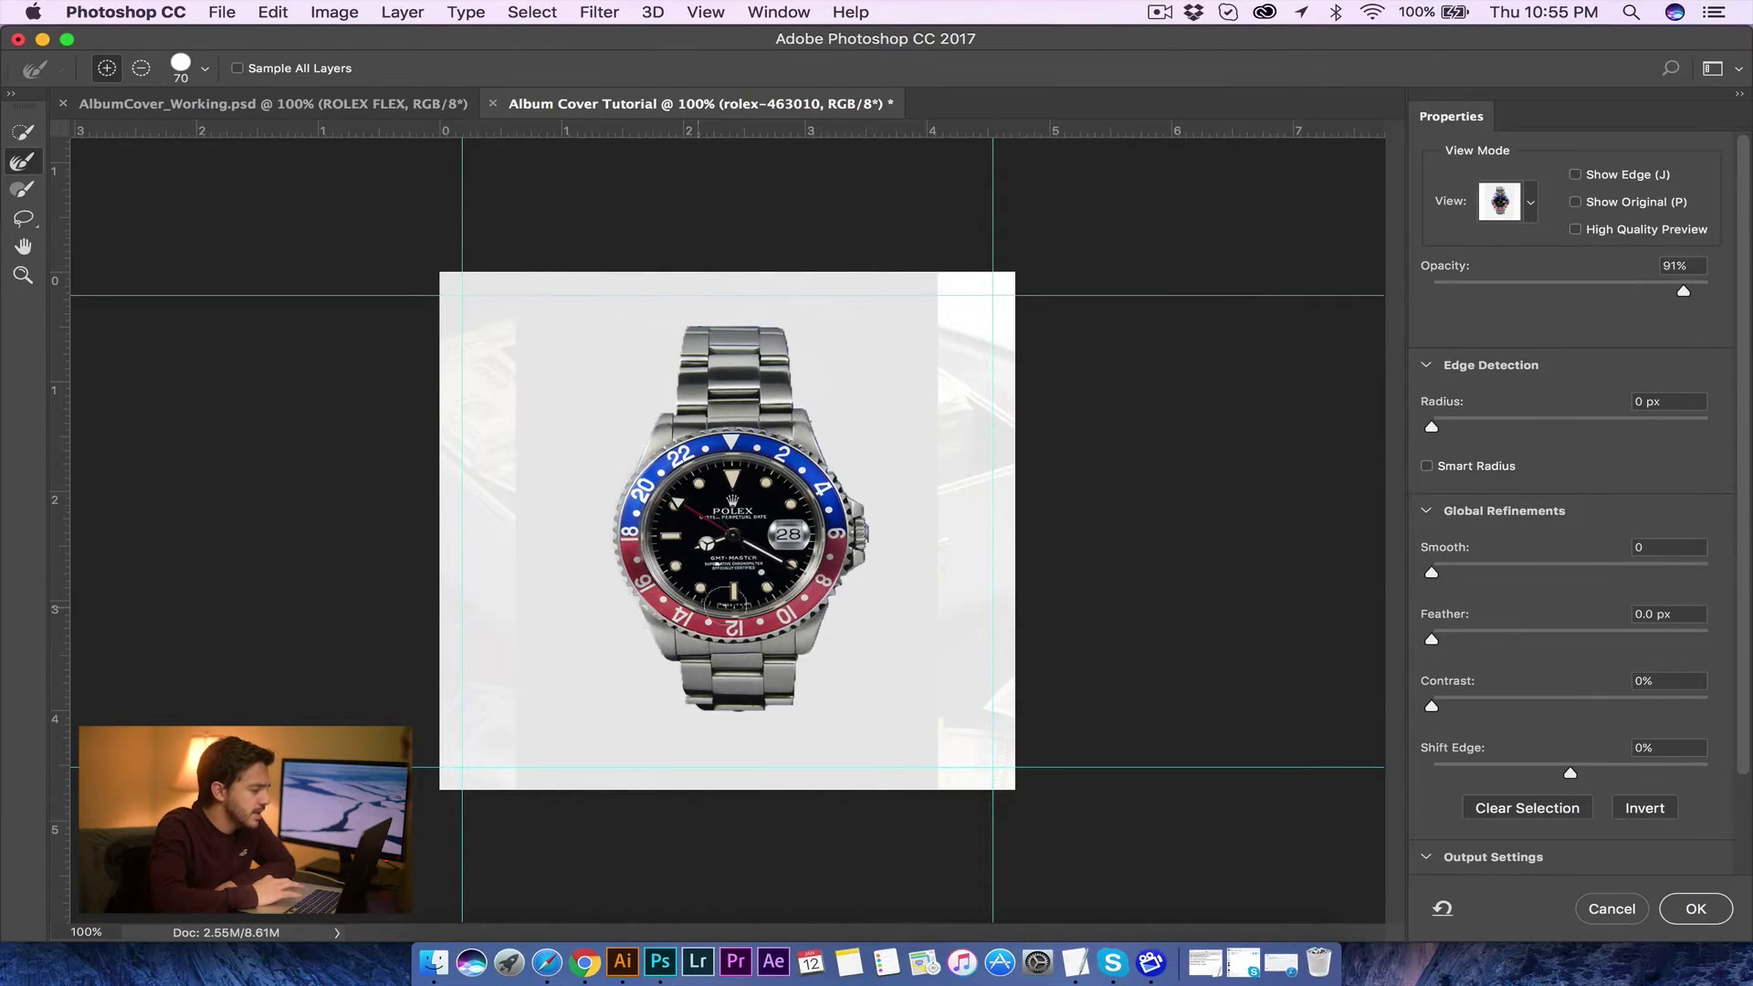
left_click_drag(857, 500, 840, 584)
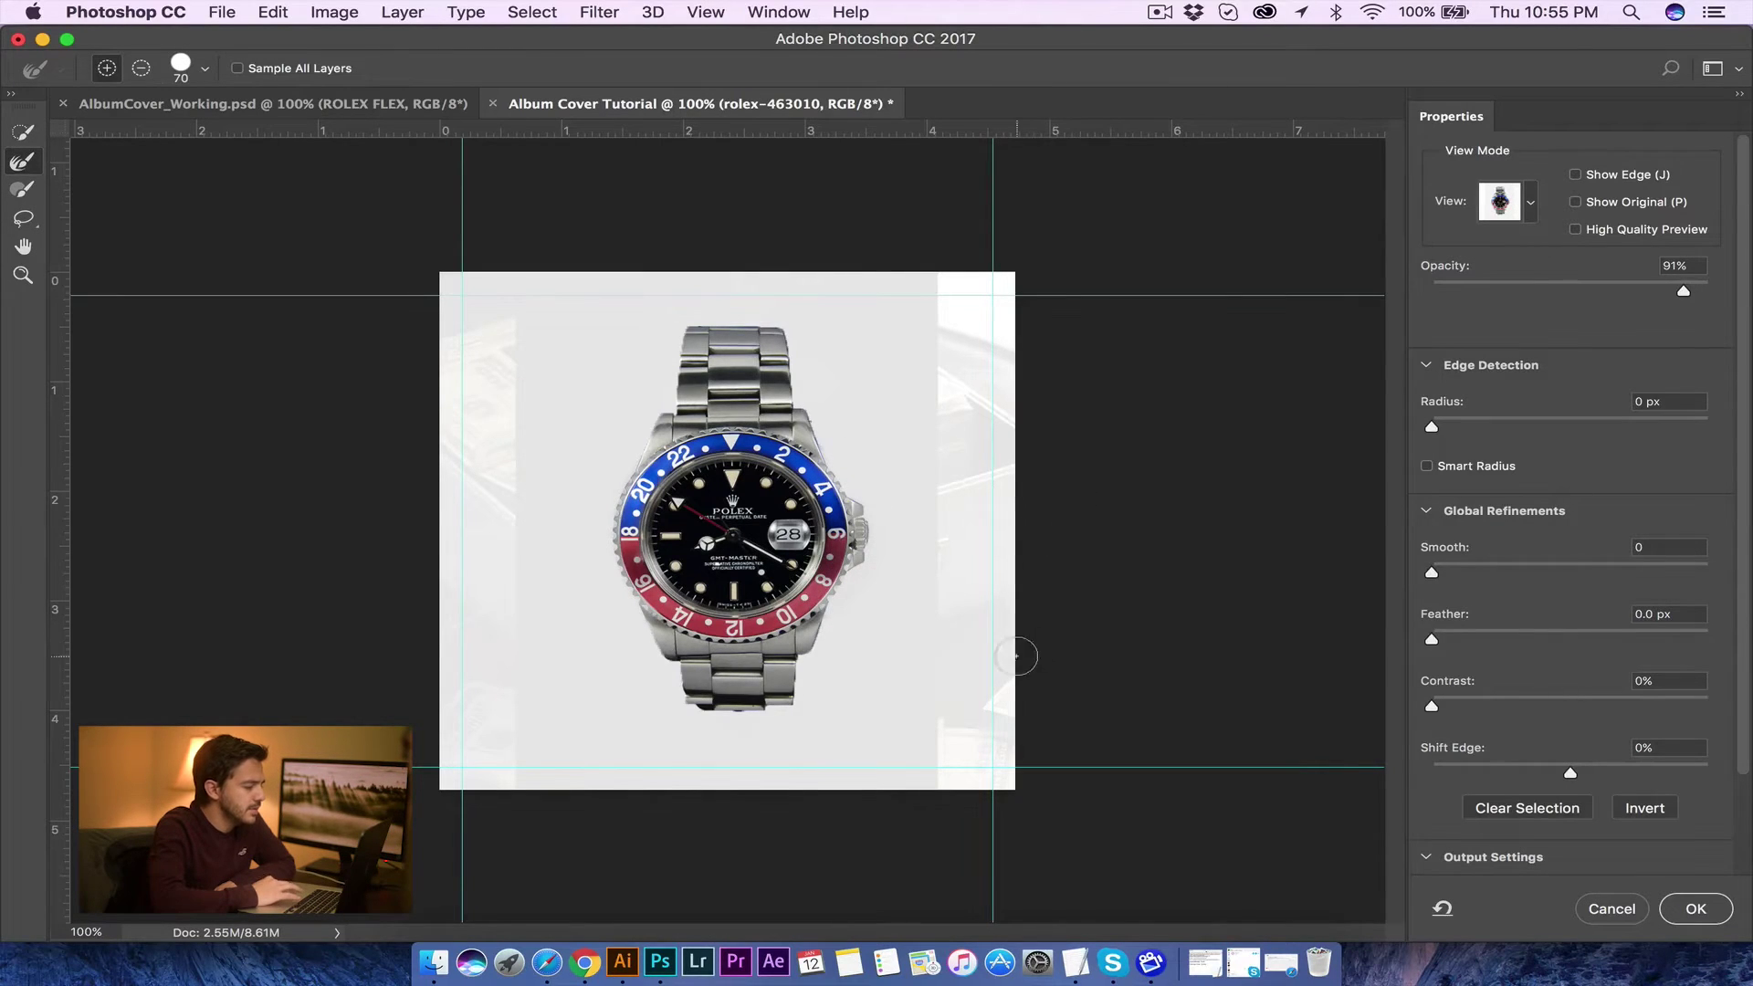
left_click(1729, 908)
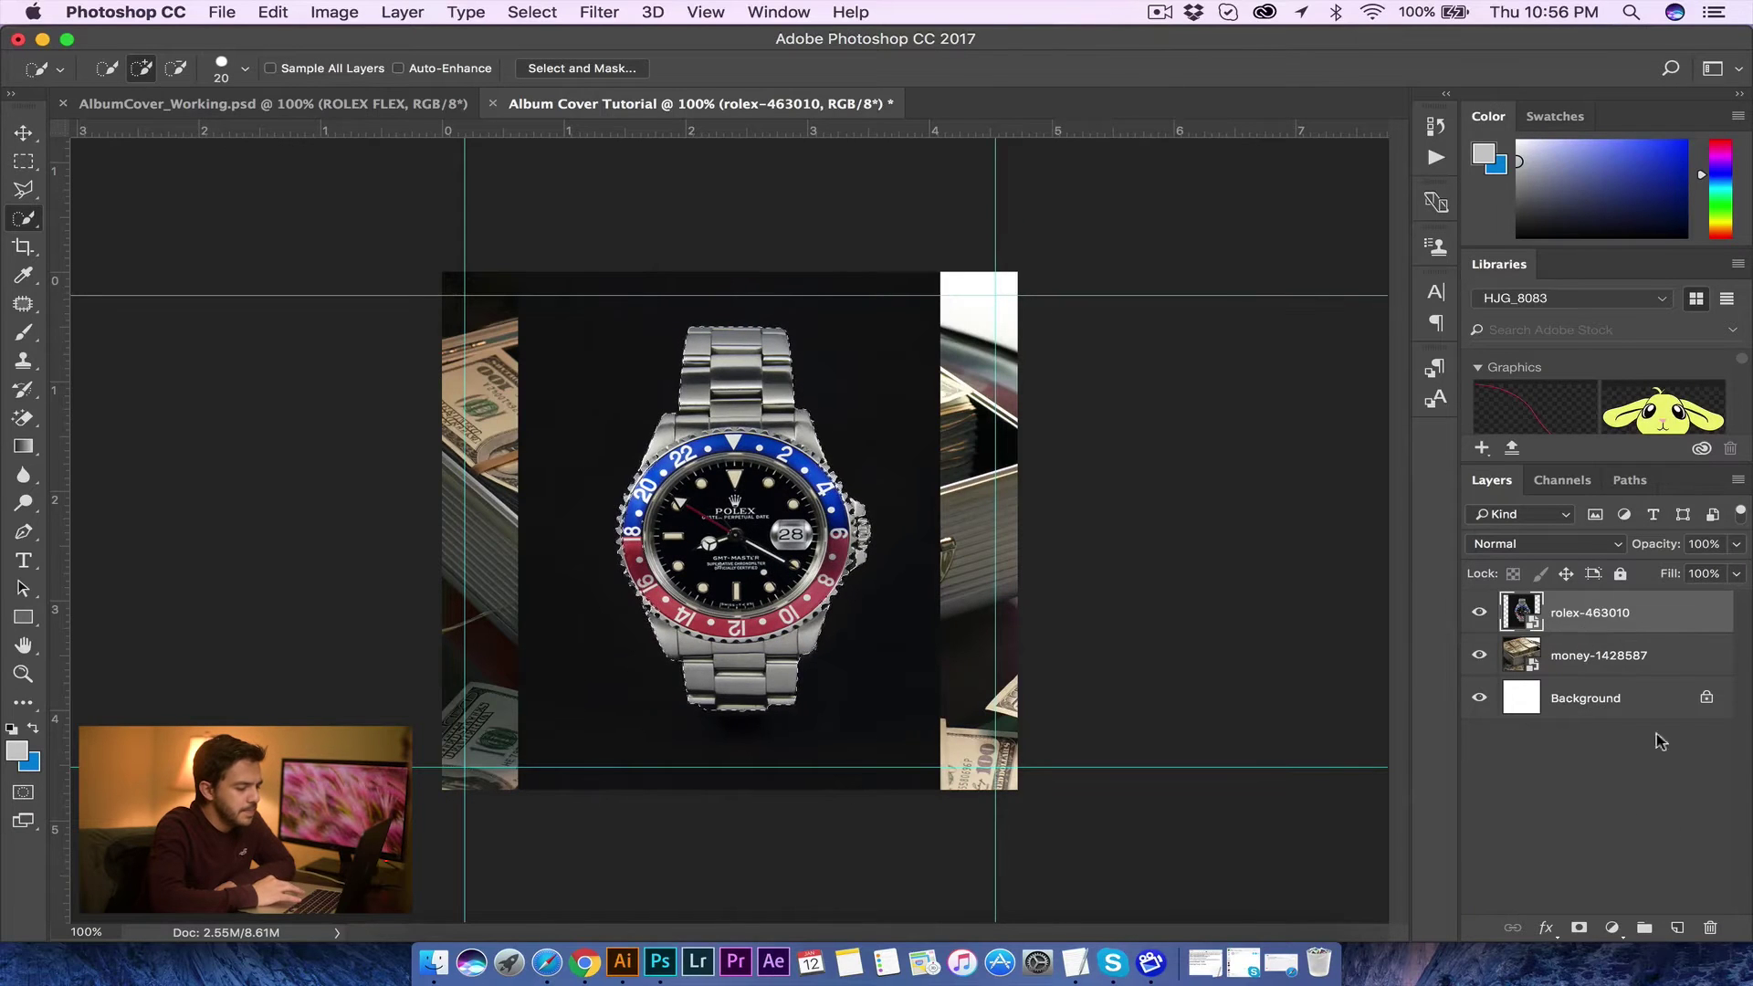
left_click(1580, 929)
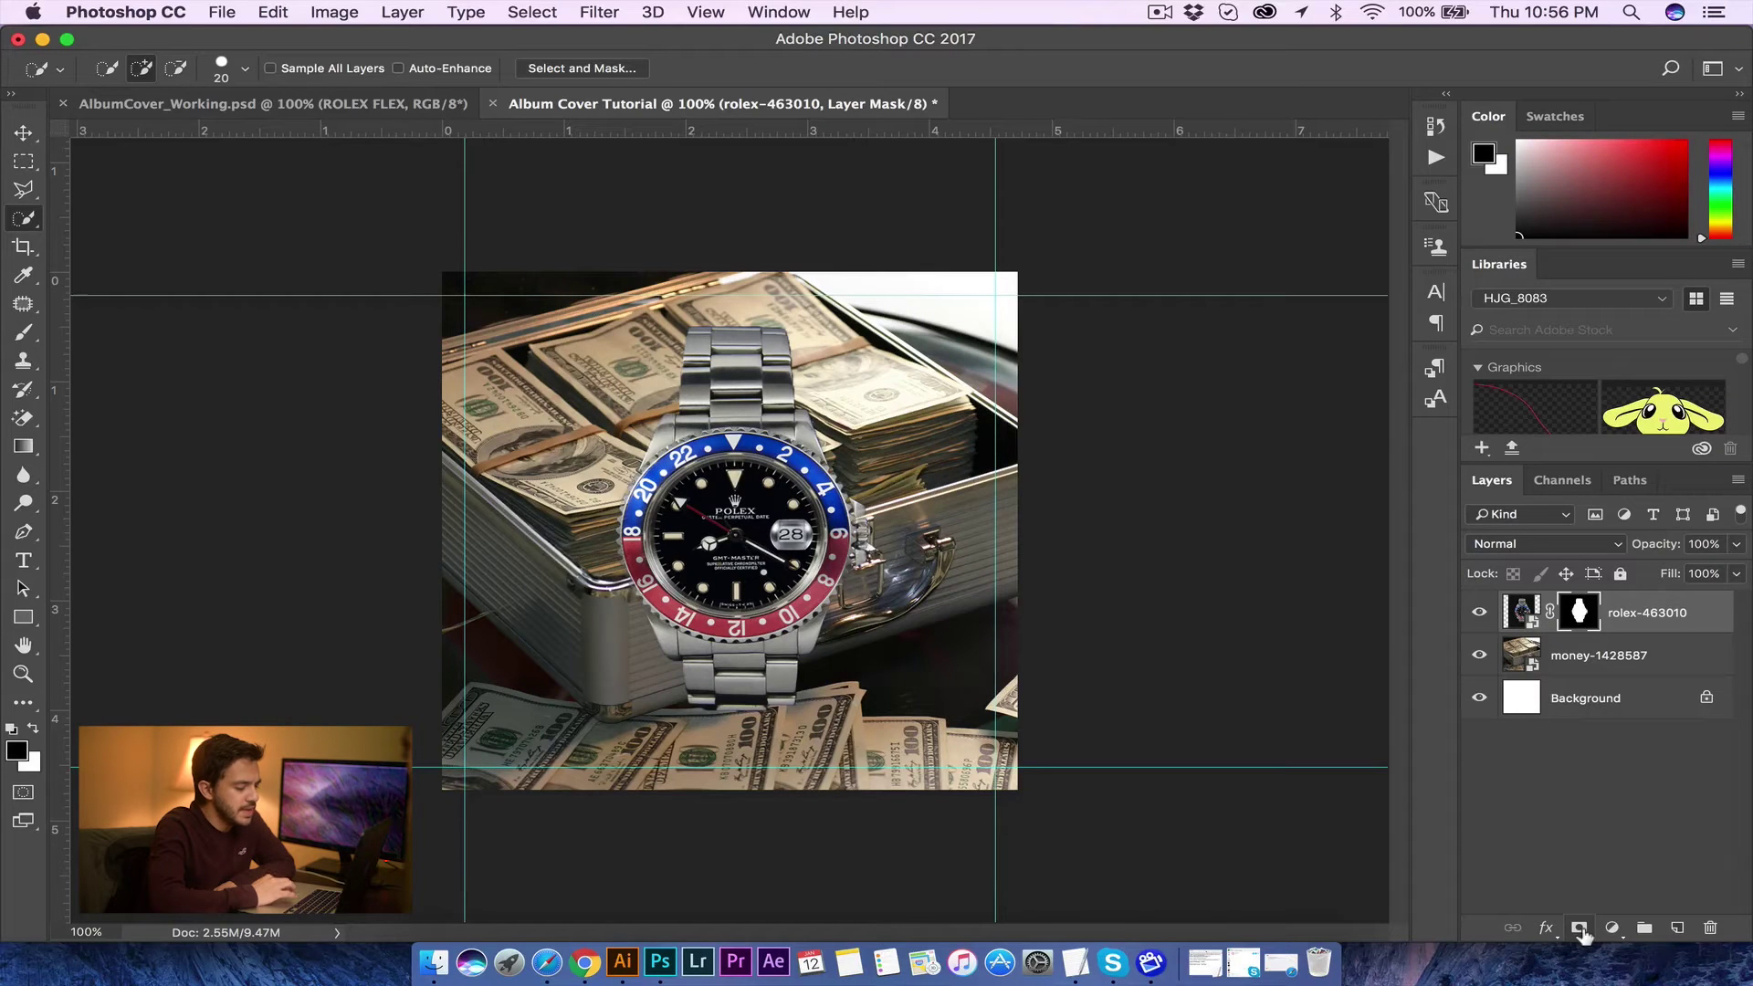
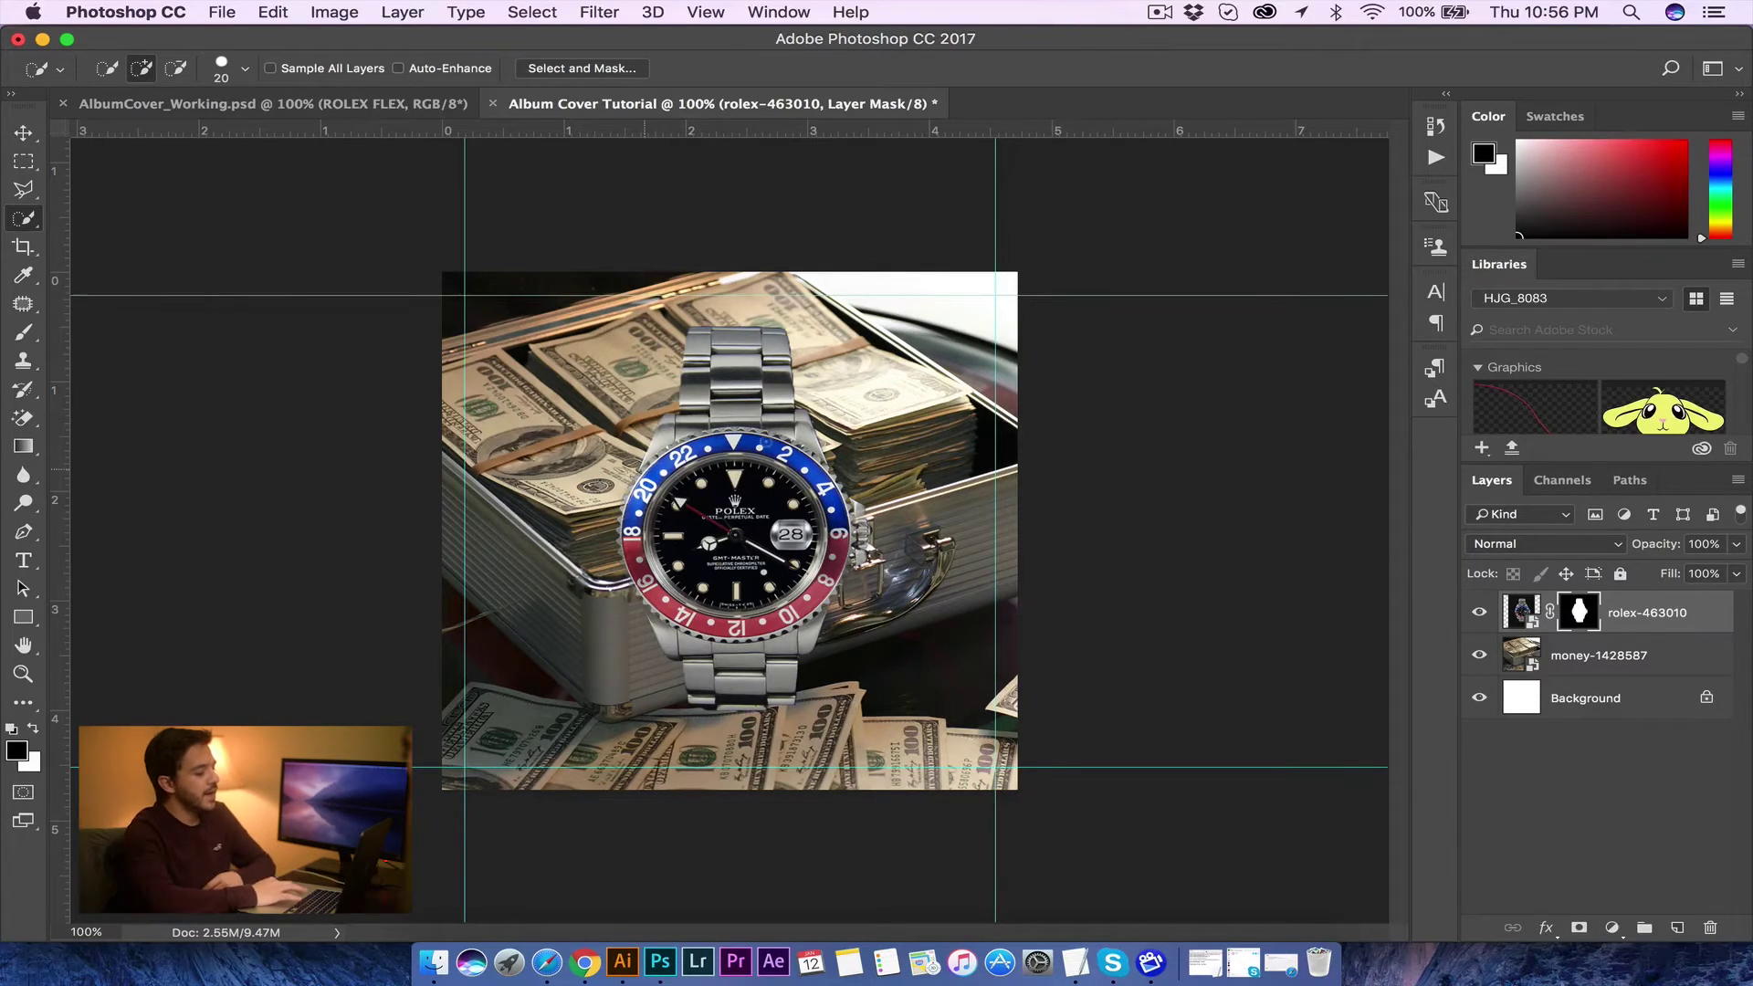
Step: Rotate the watch -90°, scale it to about 47%, and place it on the money stacks in the upper part of the open briefcase
left_click(23, 132)
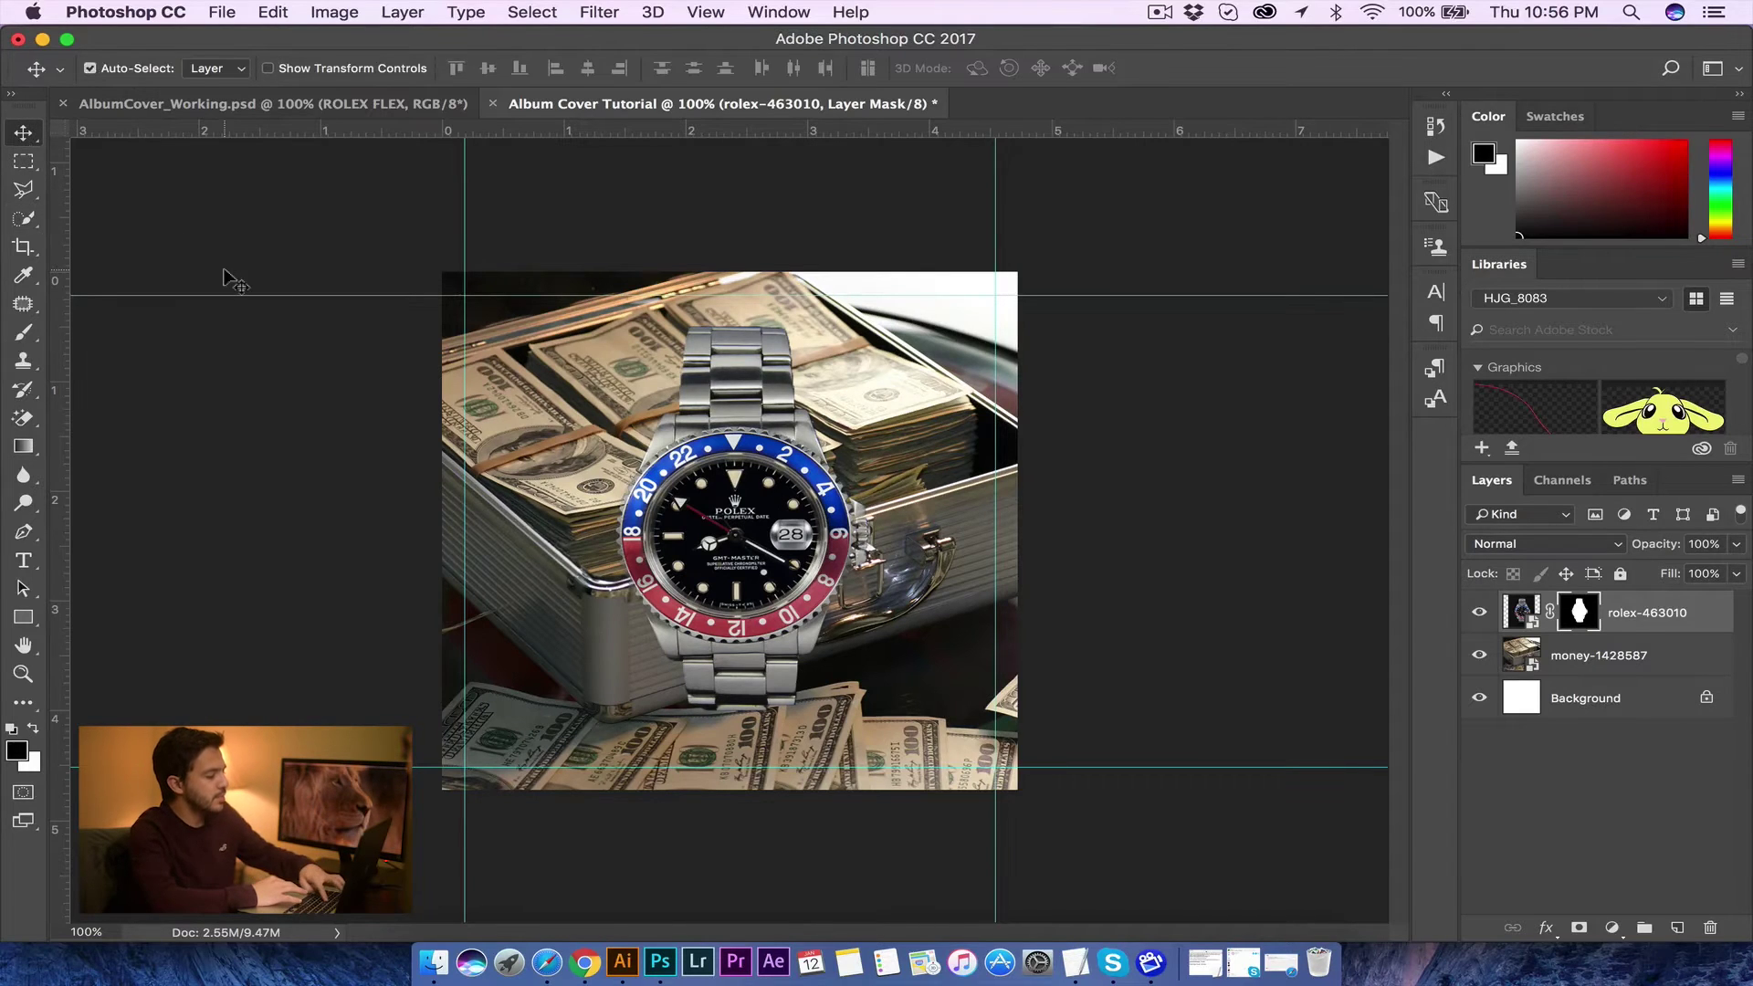
key("ctrl+t")
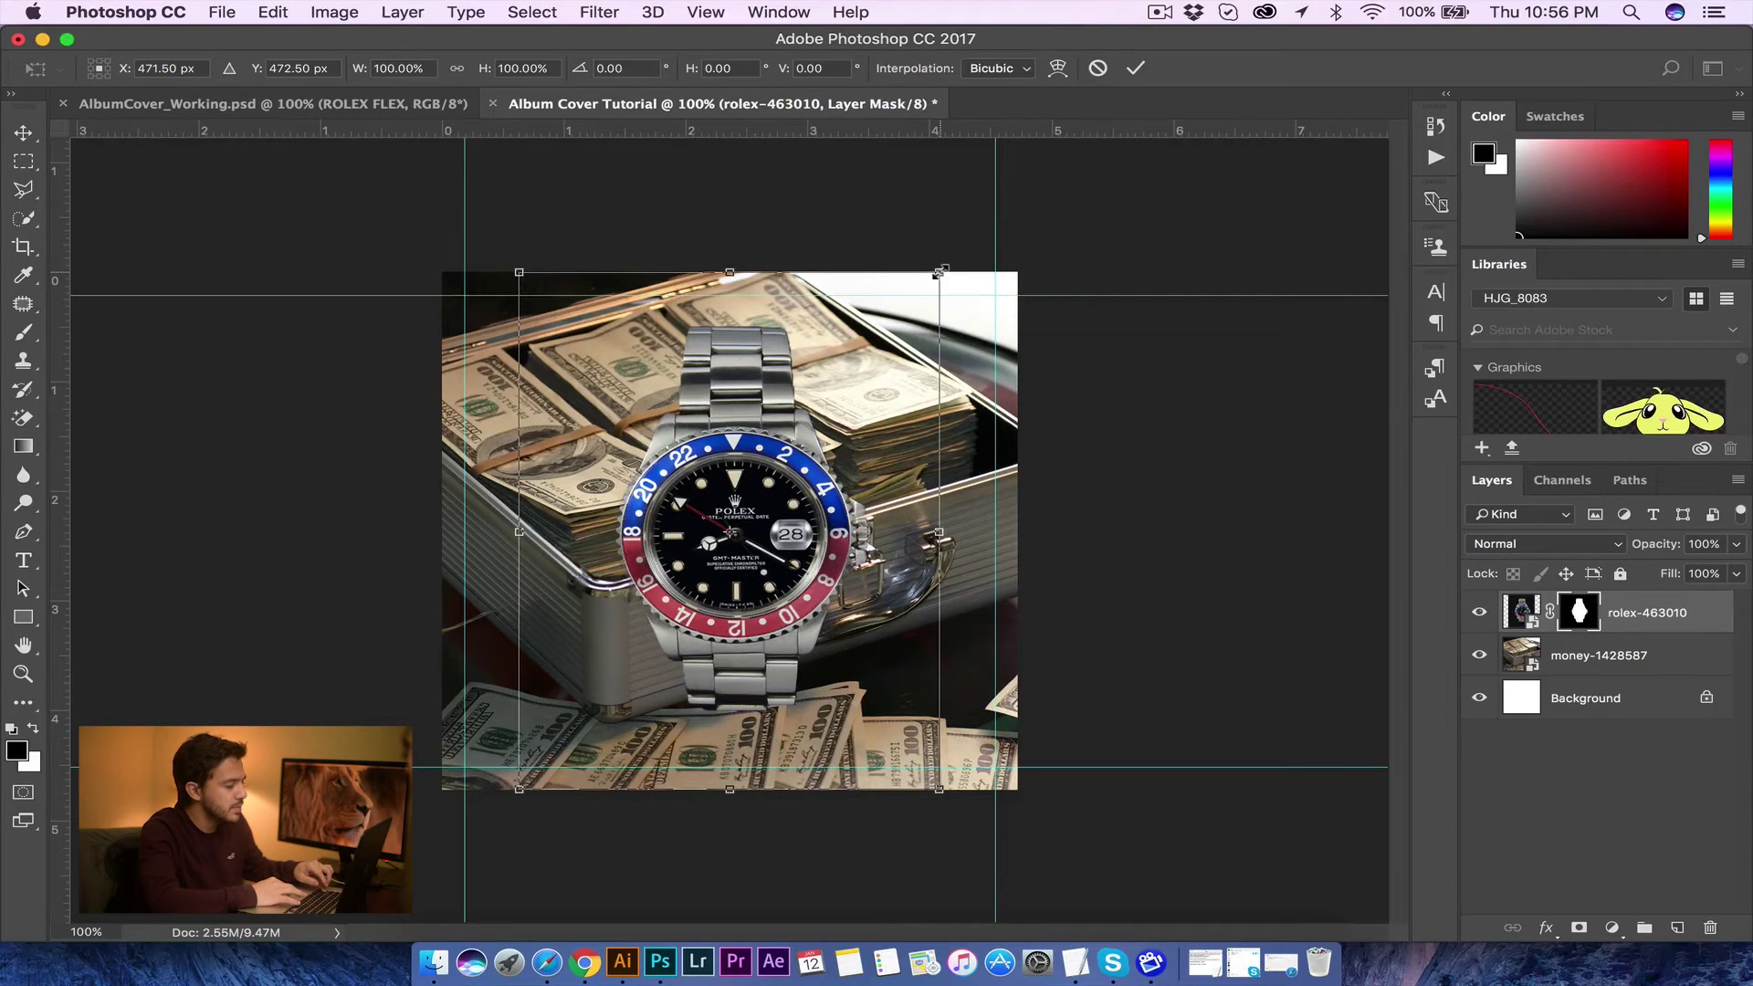
left_click_drag(940, 272, 480, 520)
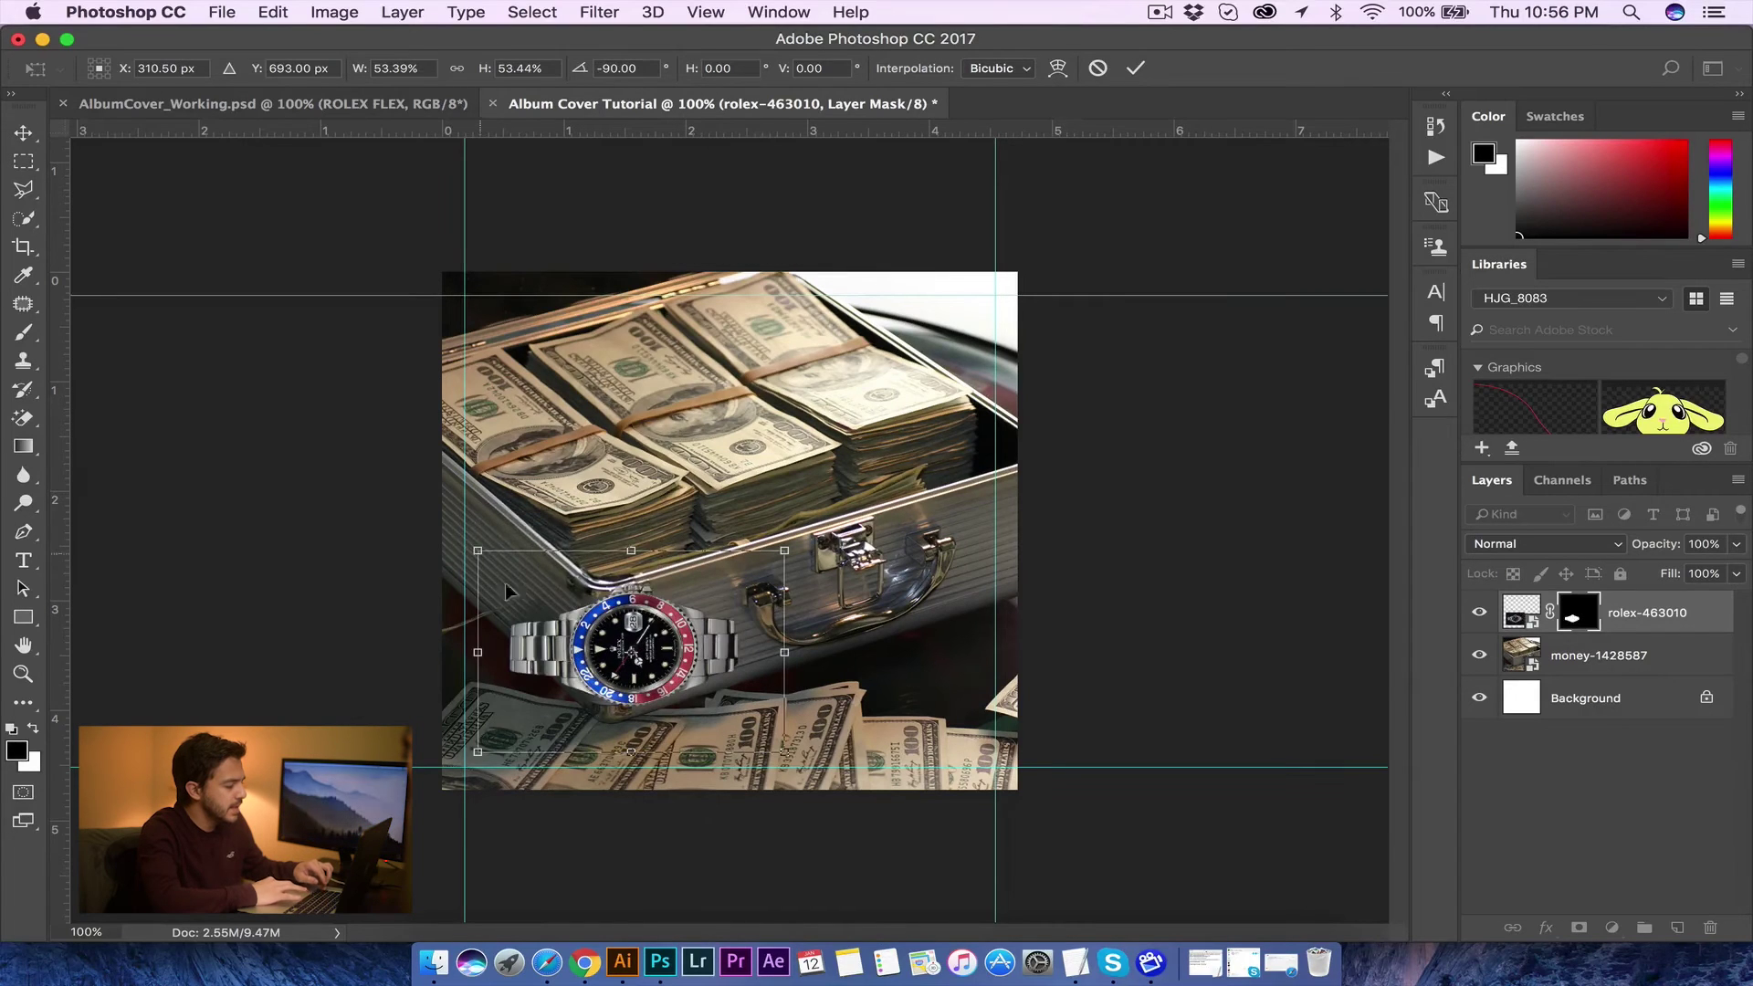
left_click_drag(561, 610, 601, 386)
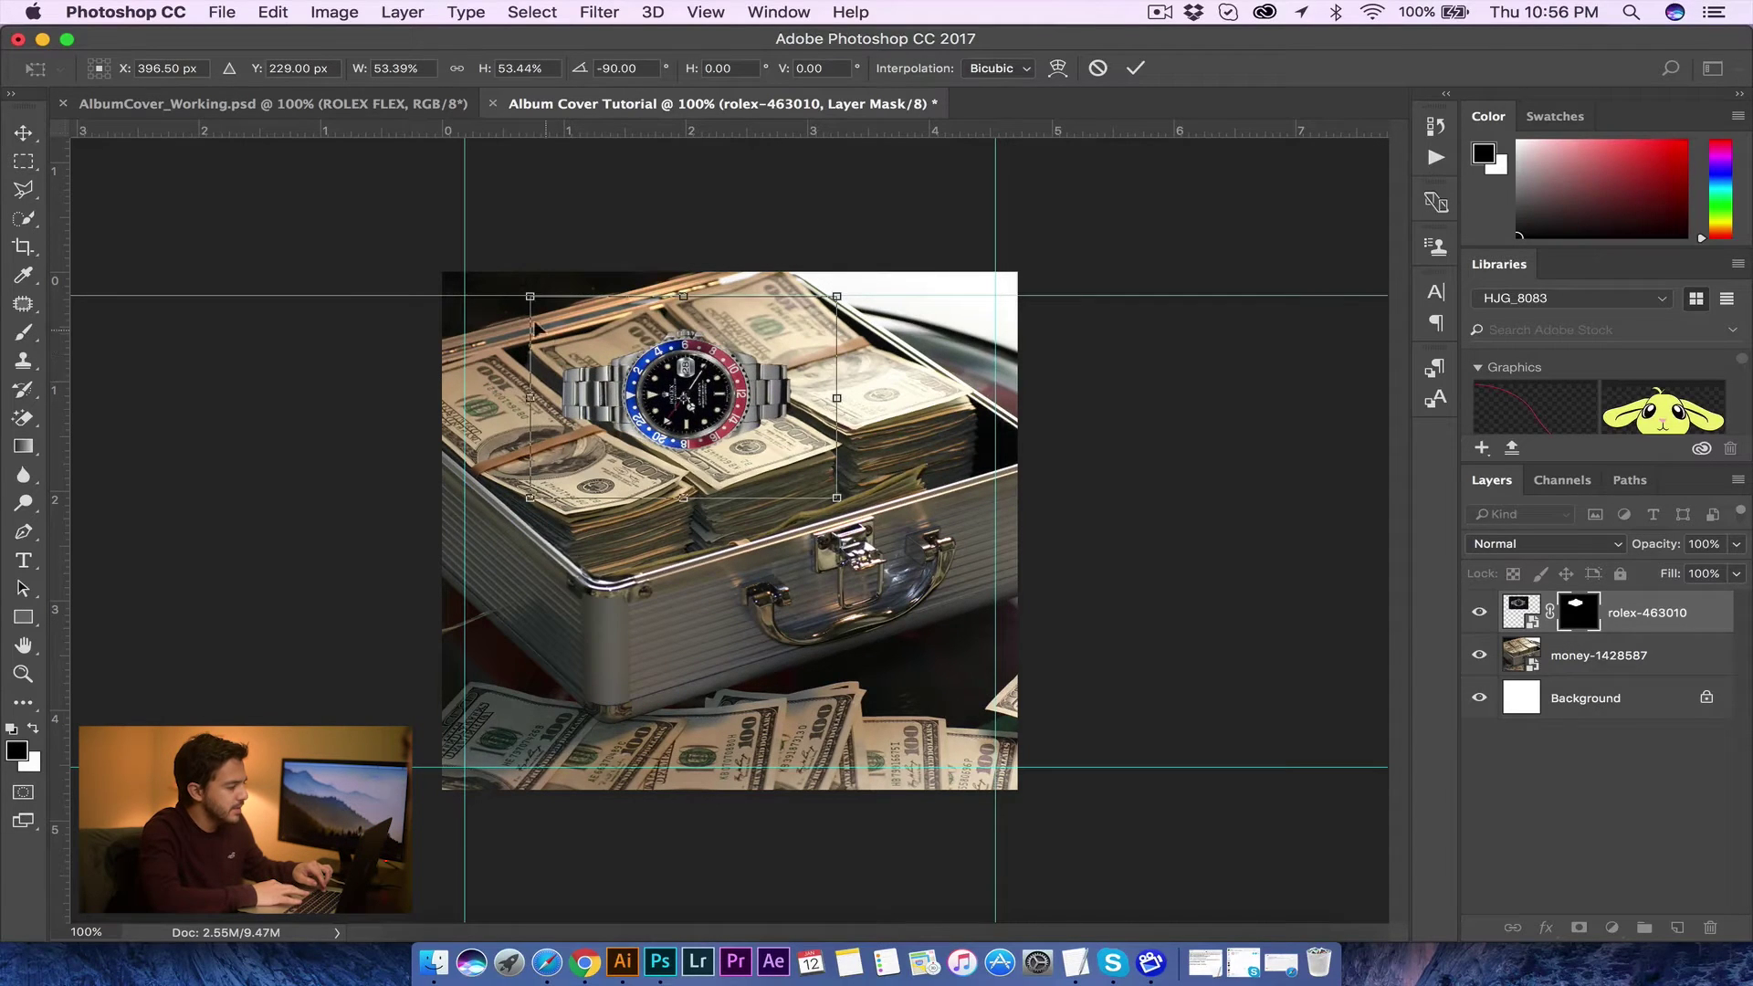
left_click_drag(528, 298, 565, 319)
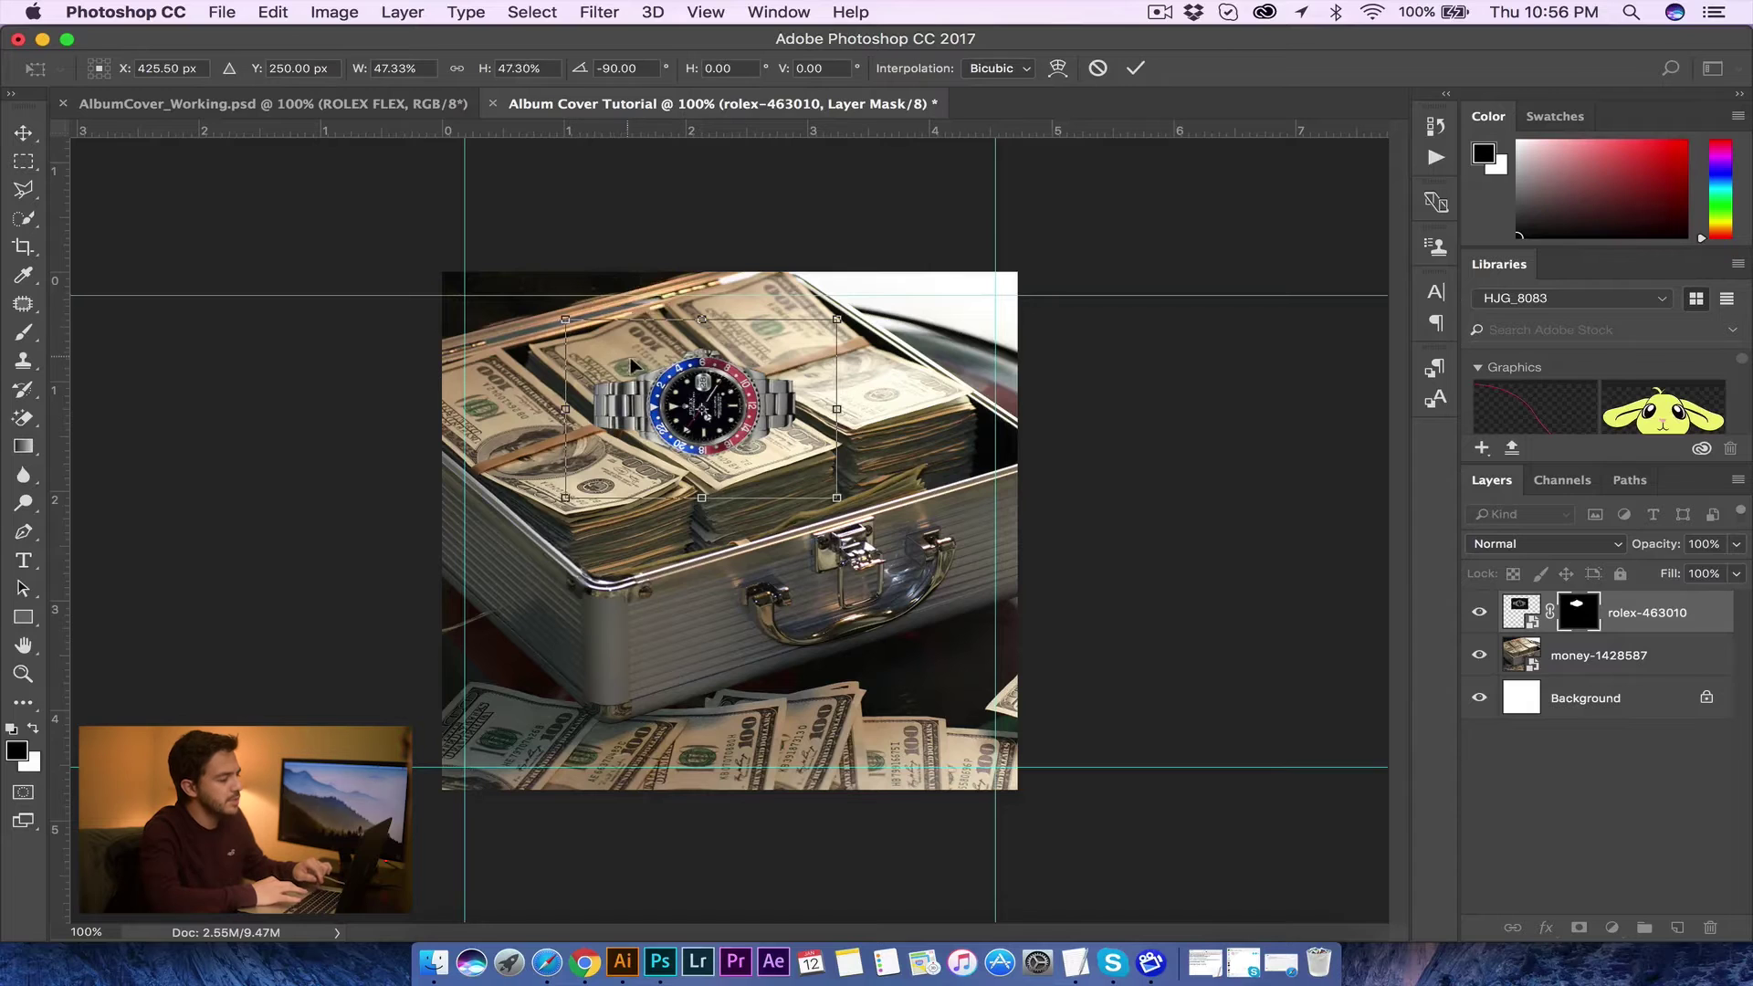
key("Return")
left_click_drag(645, 402, 628, 402)
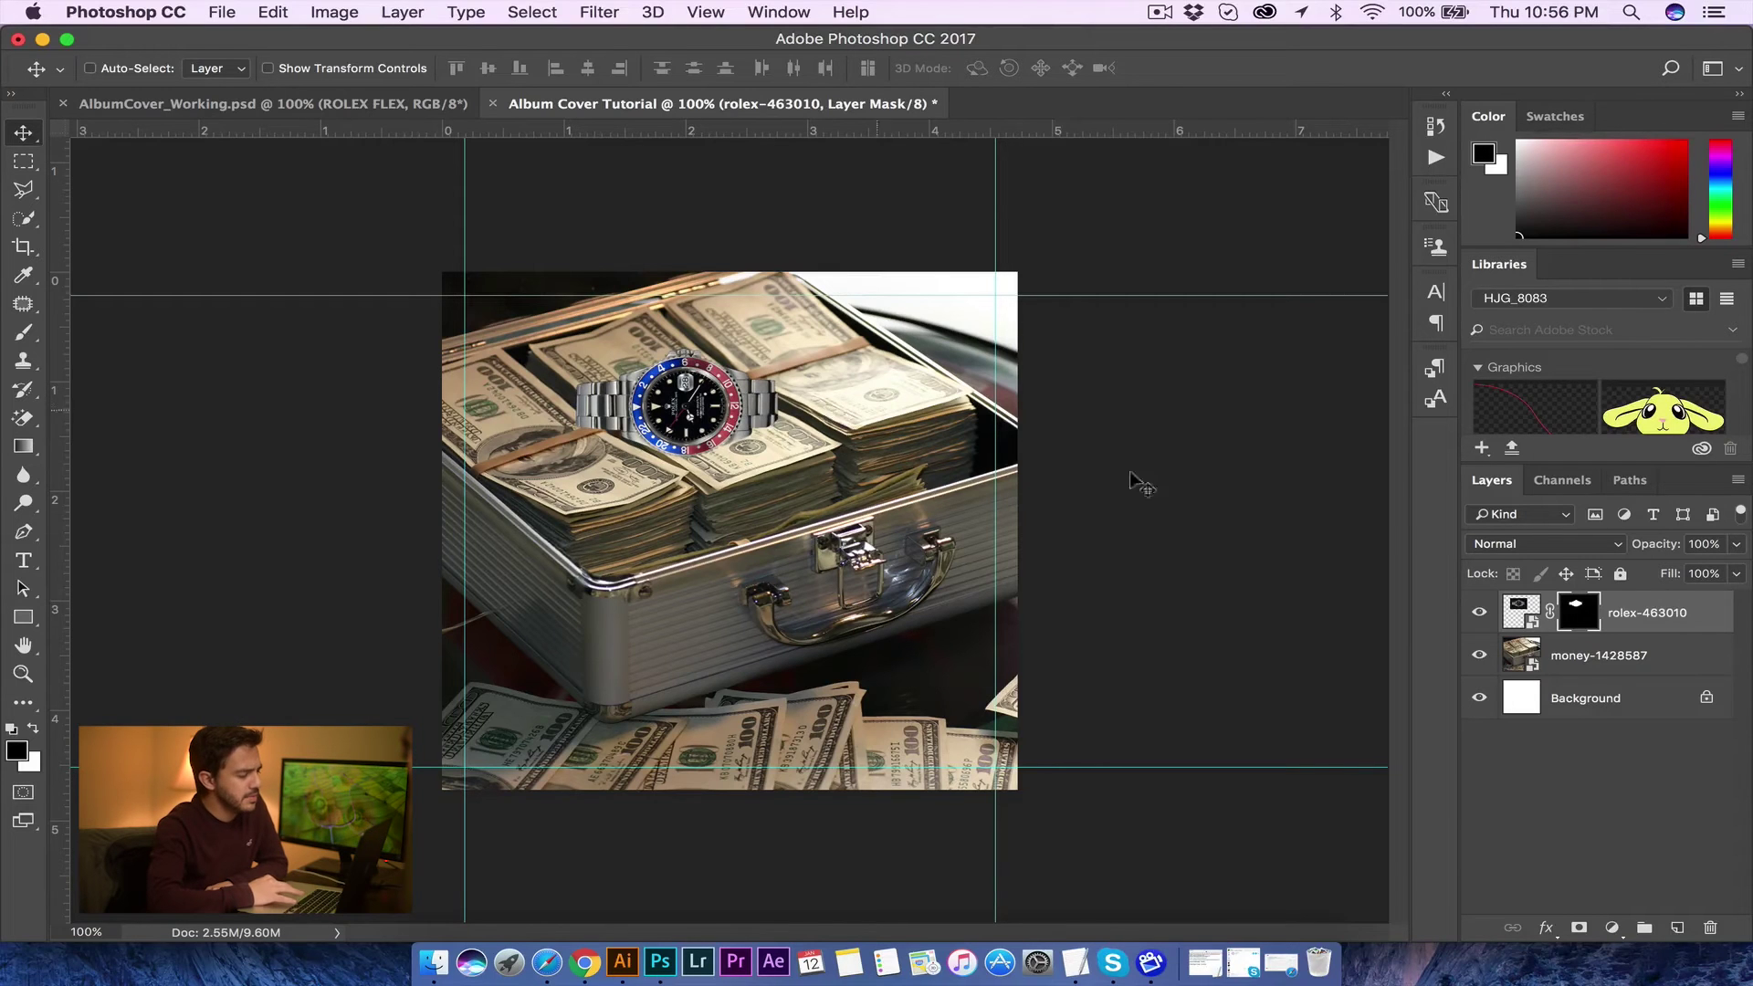
Step: Add a new layer directly below the rolex-463010 layer and set the foreground colour to black (000000) for the Brush tool
left_click(1677, 928)
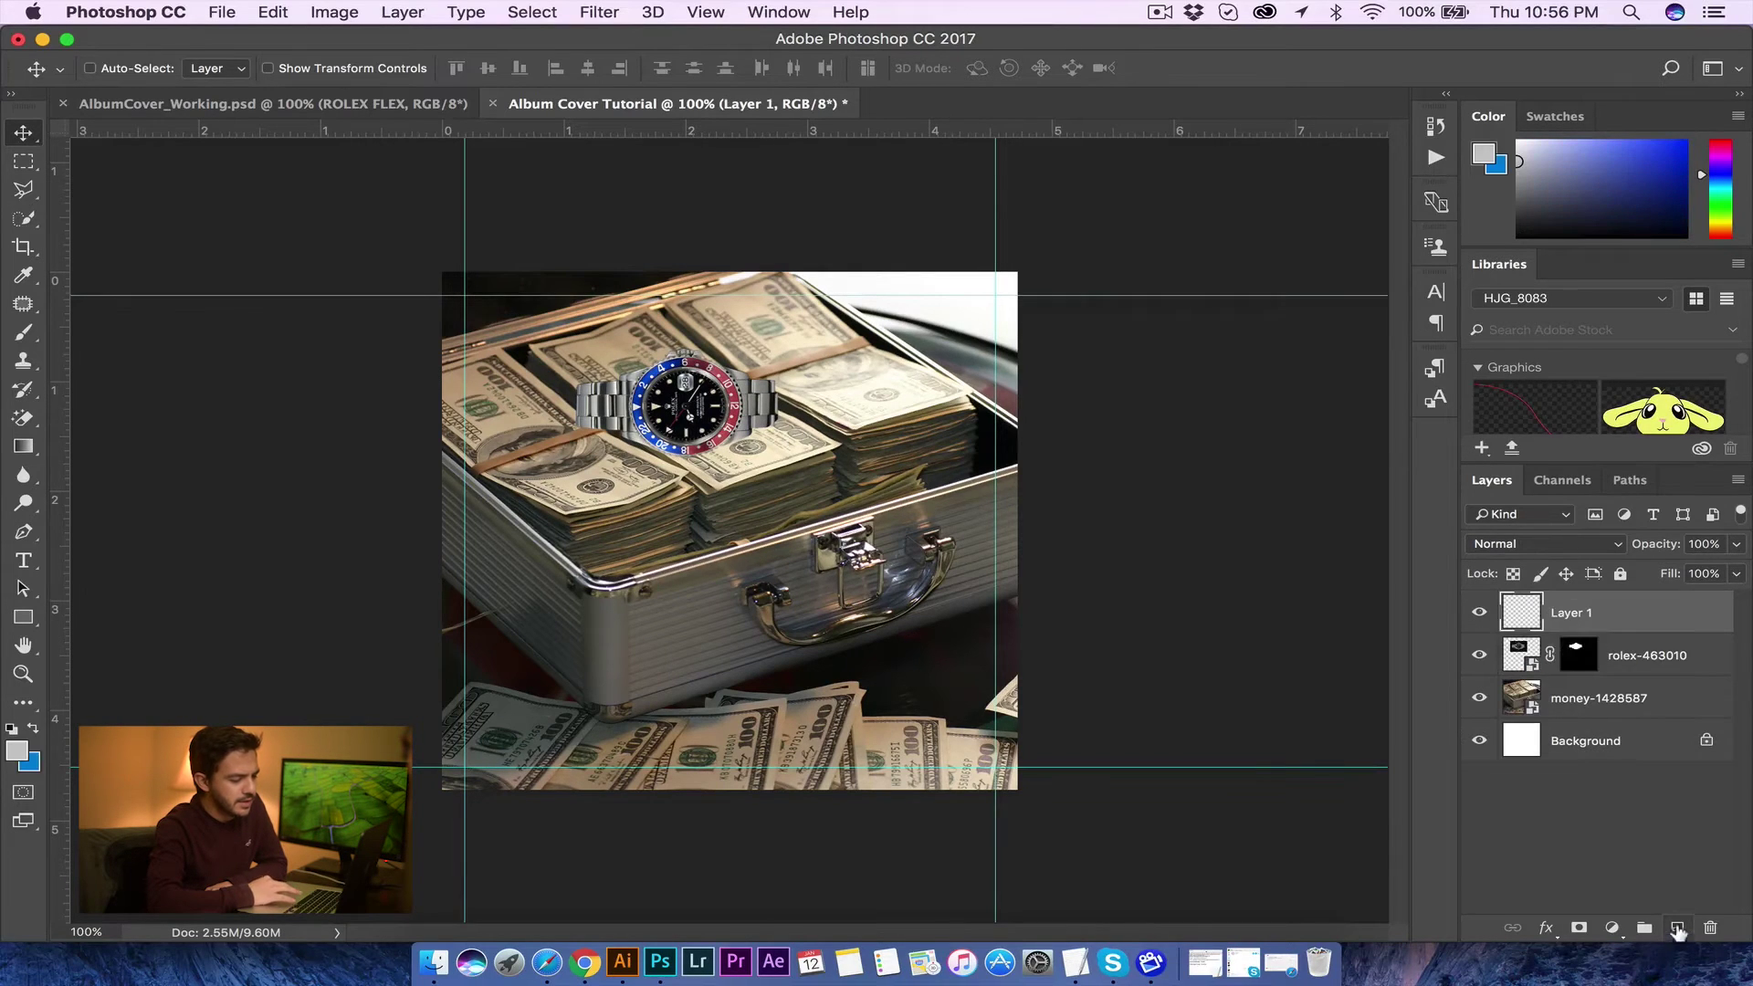
left_click_drag(1615, 614, 1614, 663)
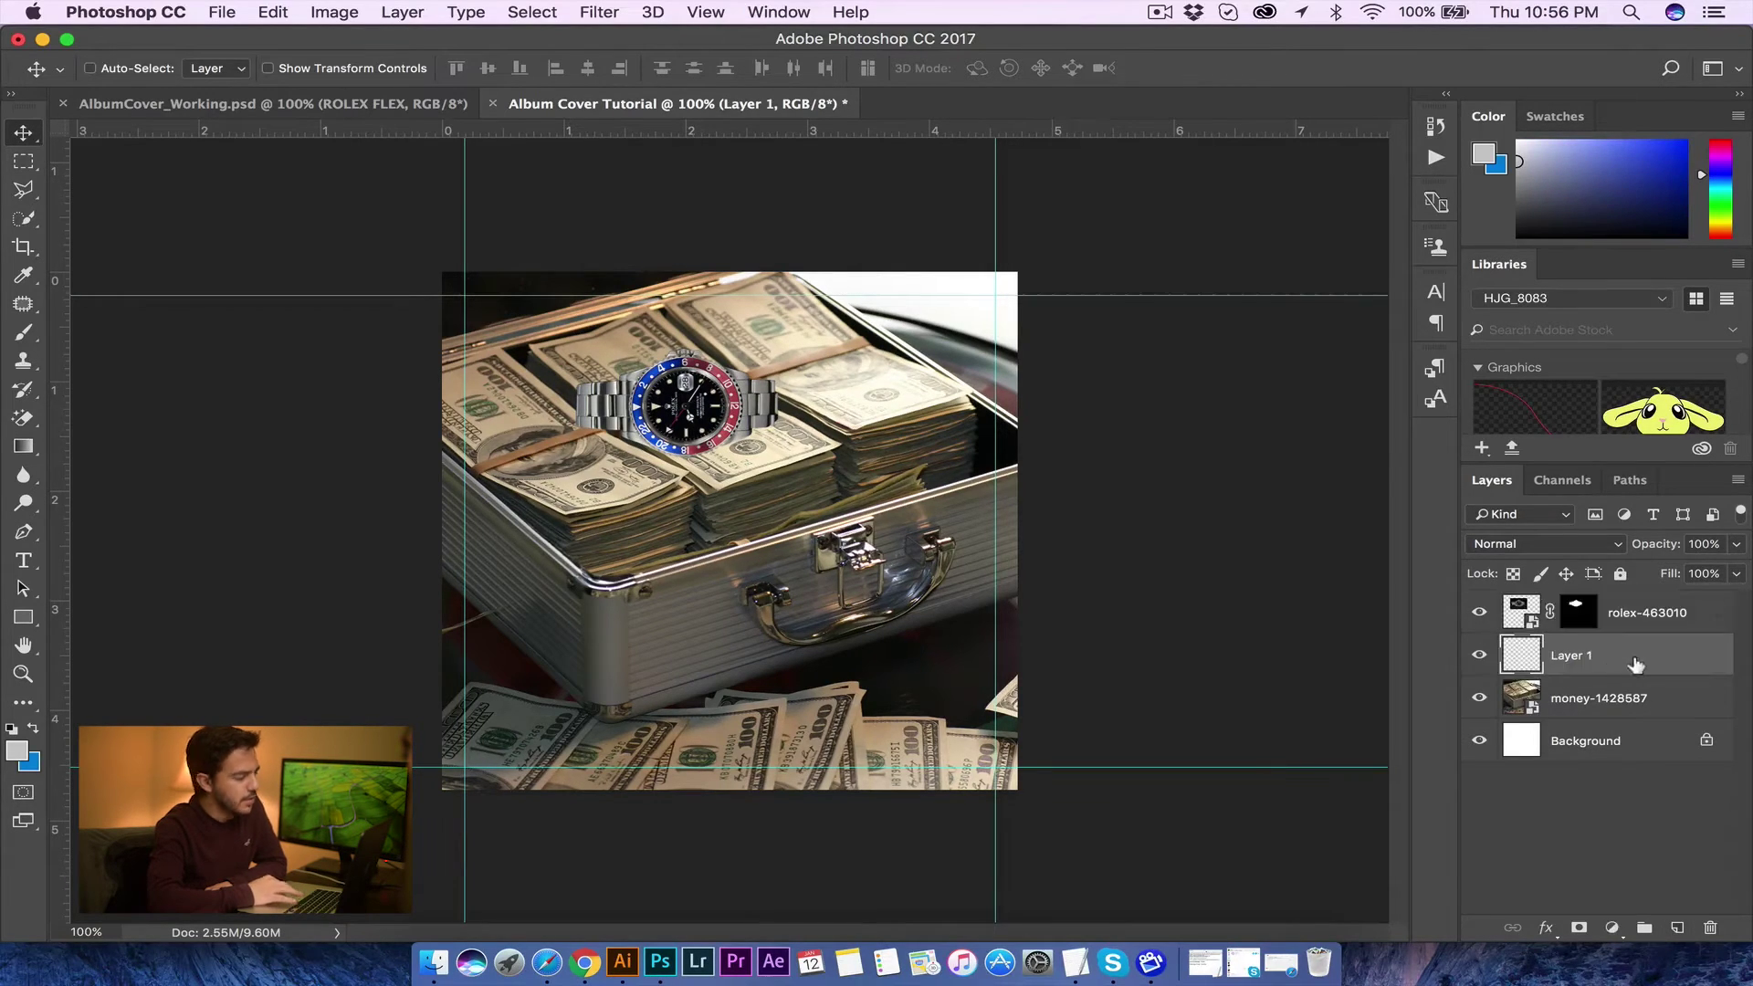
left_click(24, 333)
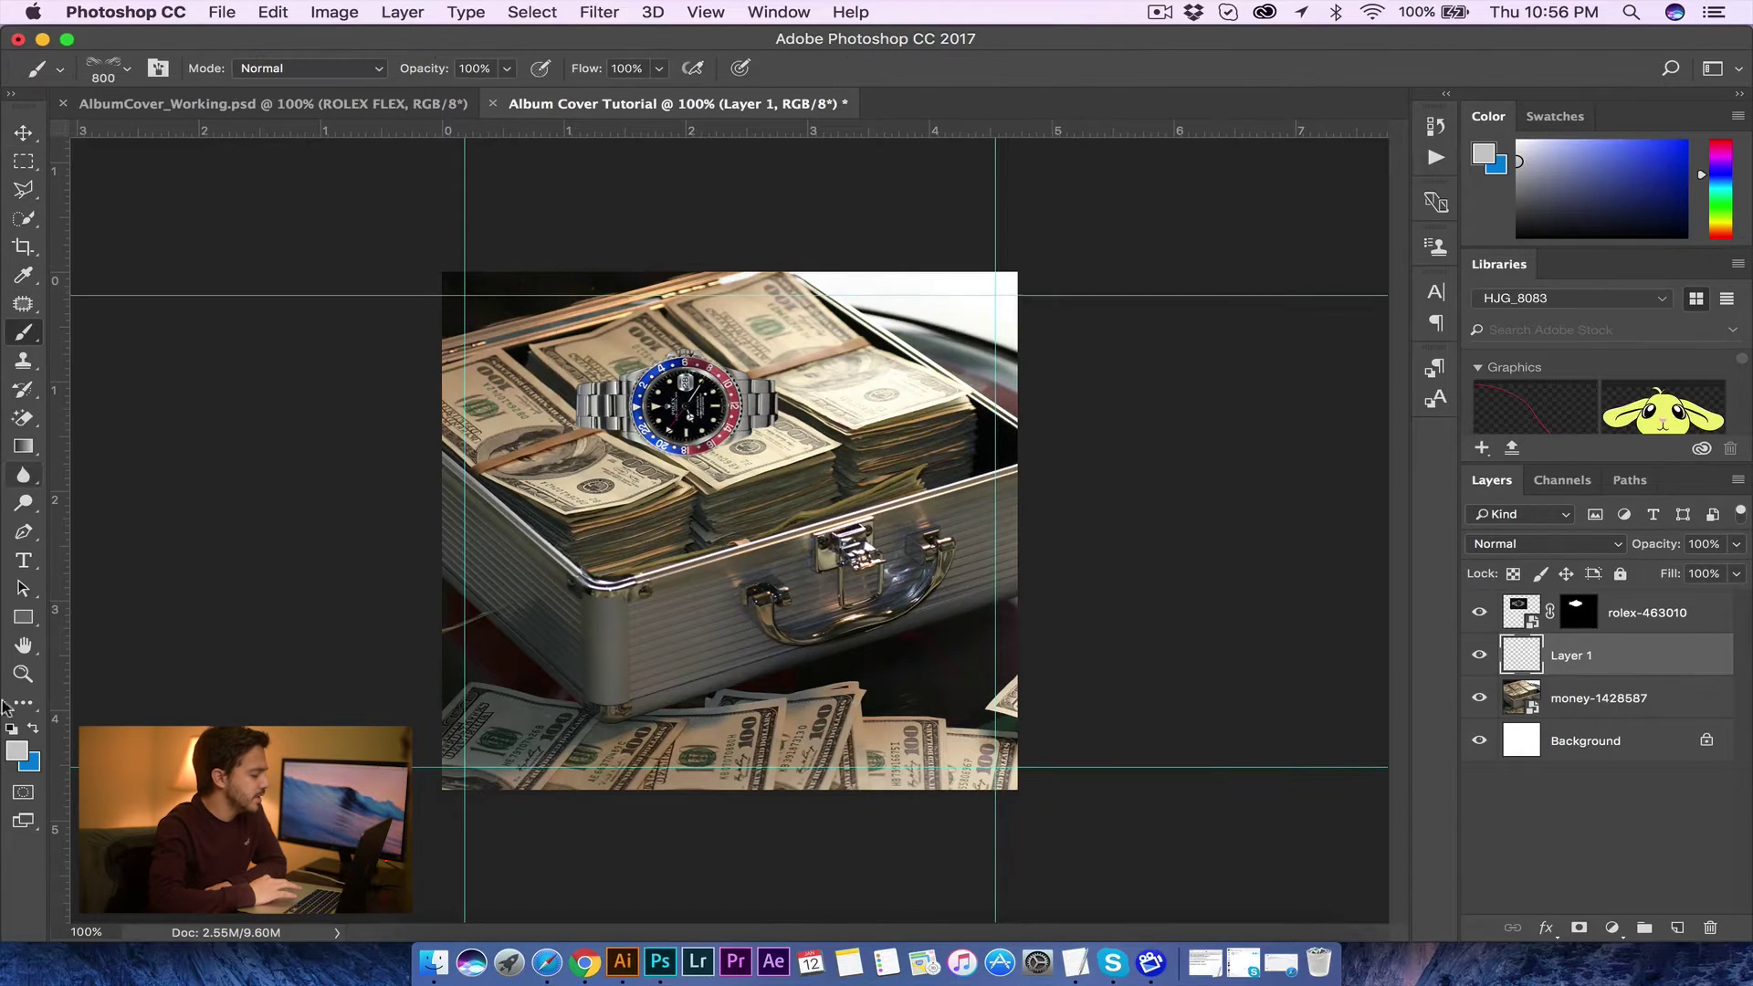
left_click(16, 751)
left_click_drag(1079, 671, 967, 719)
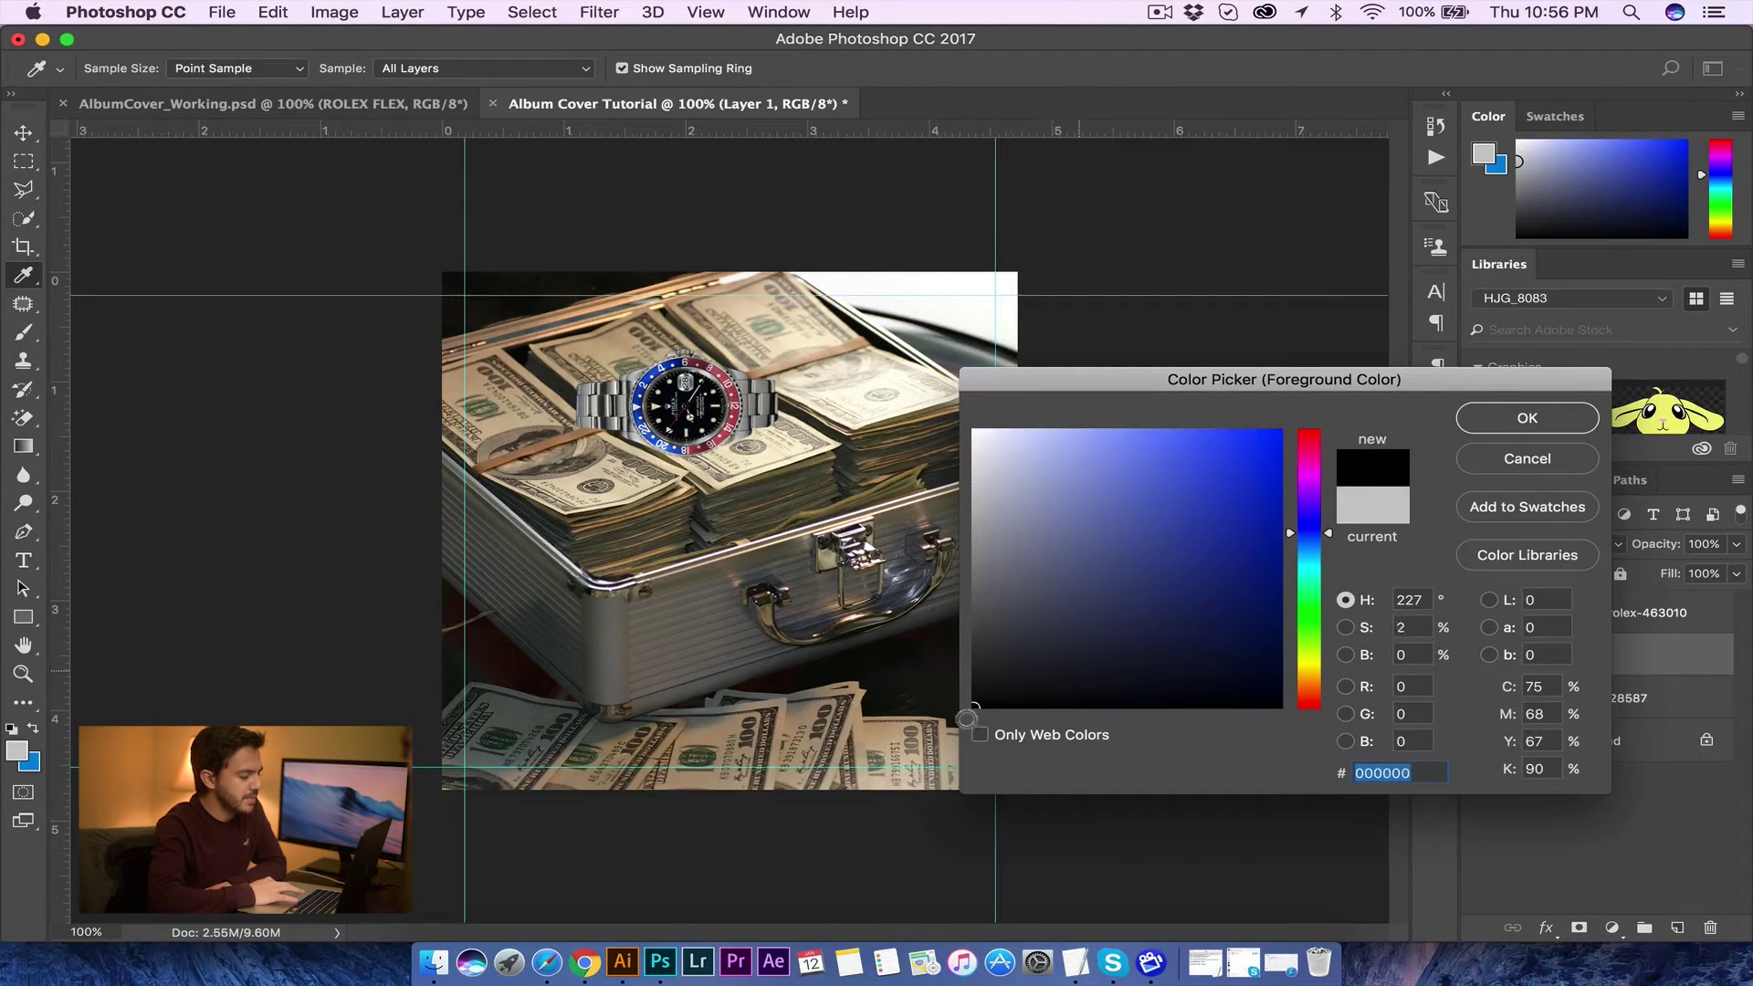
left_click(1546, 426)
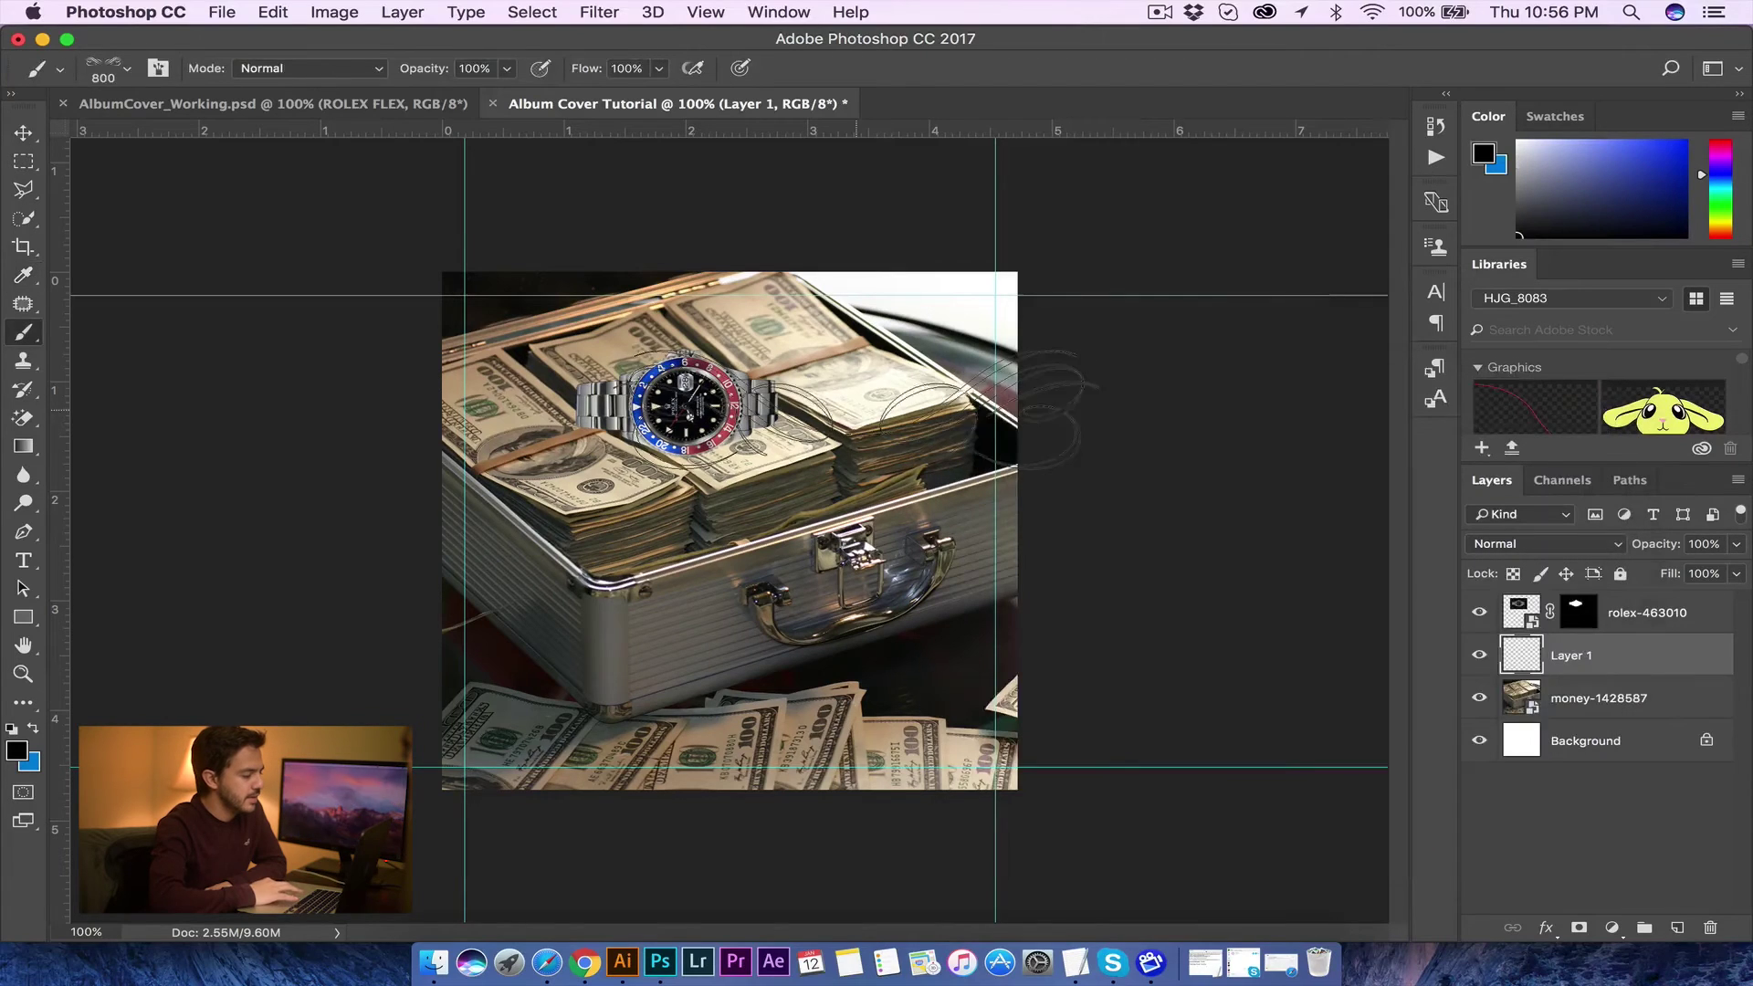
Step: Paint a black shadow along the watch's lower edge on the new layer, using a 49 px soft round brush with 0% hardness
left_click(131, 70)
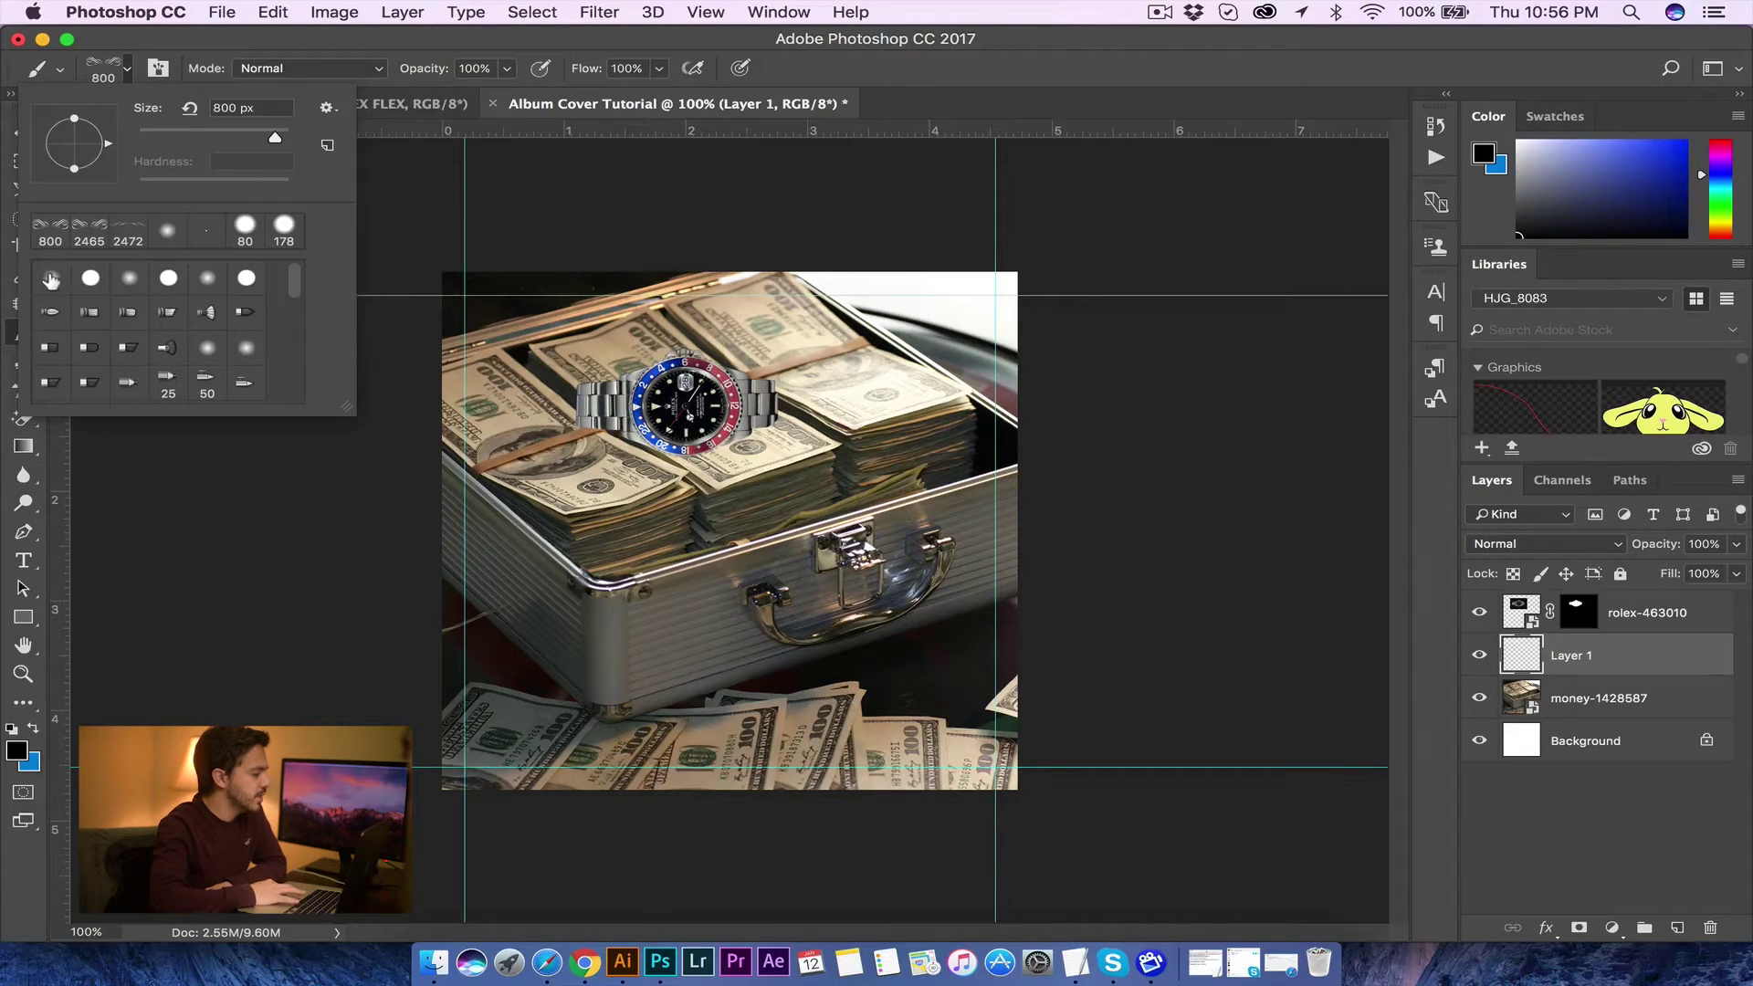
left_click(51, 279)
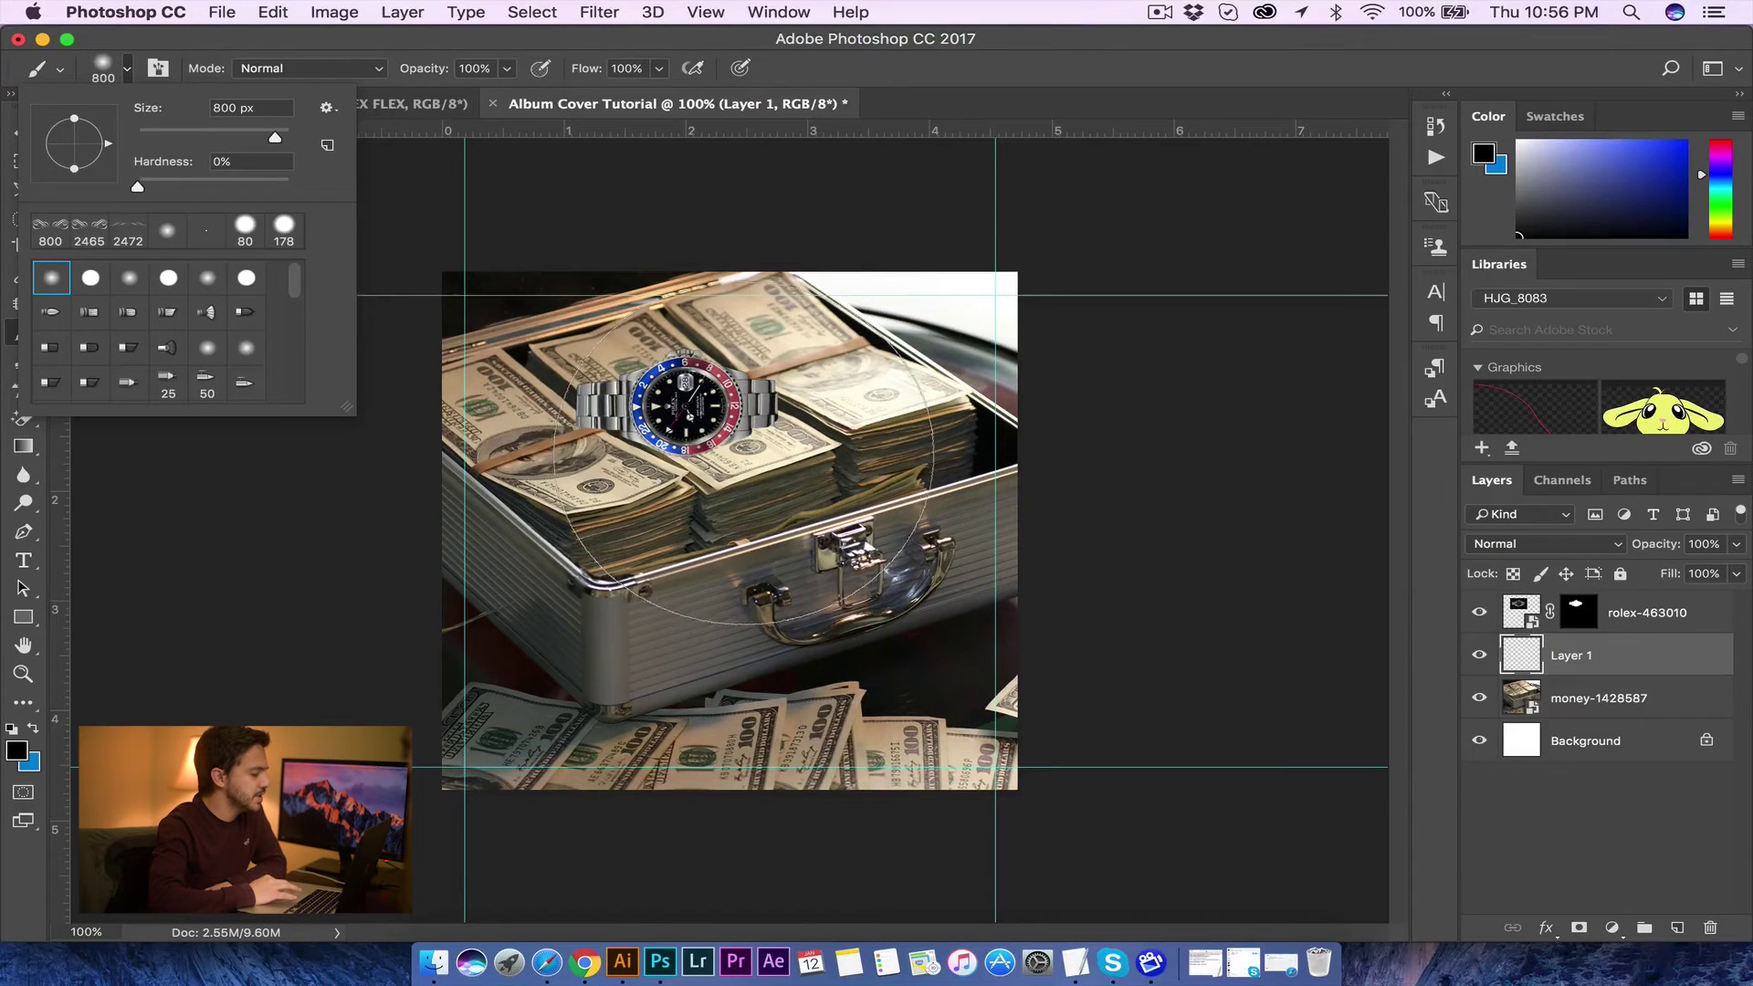
right_click(746, 518)
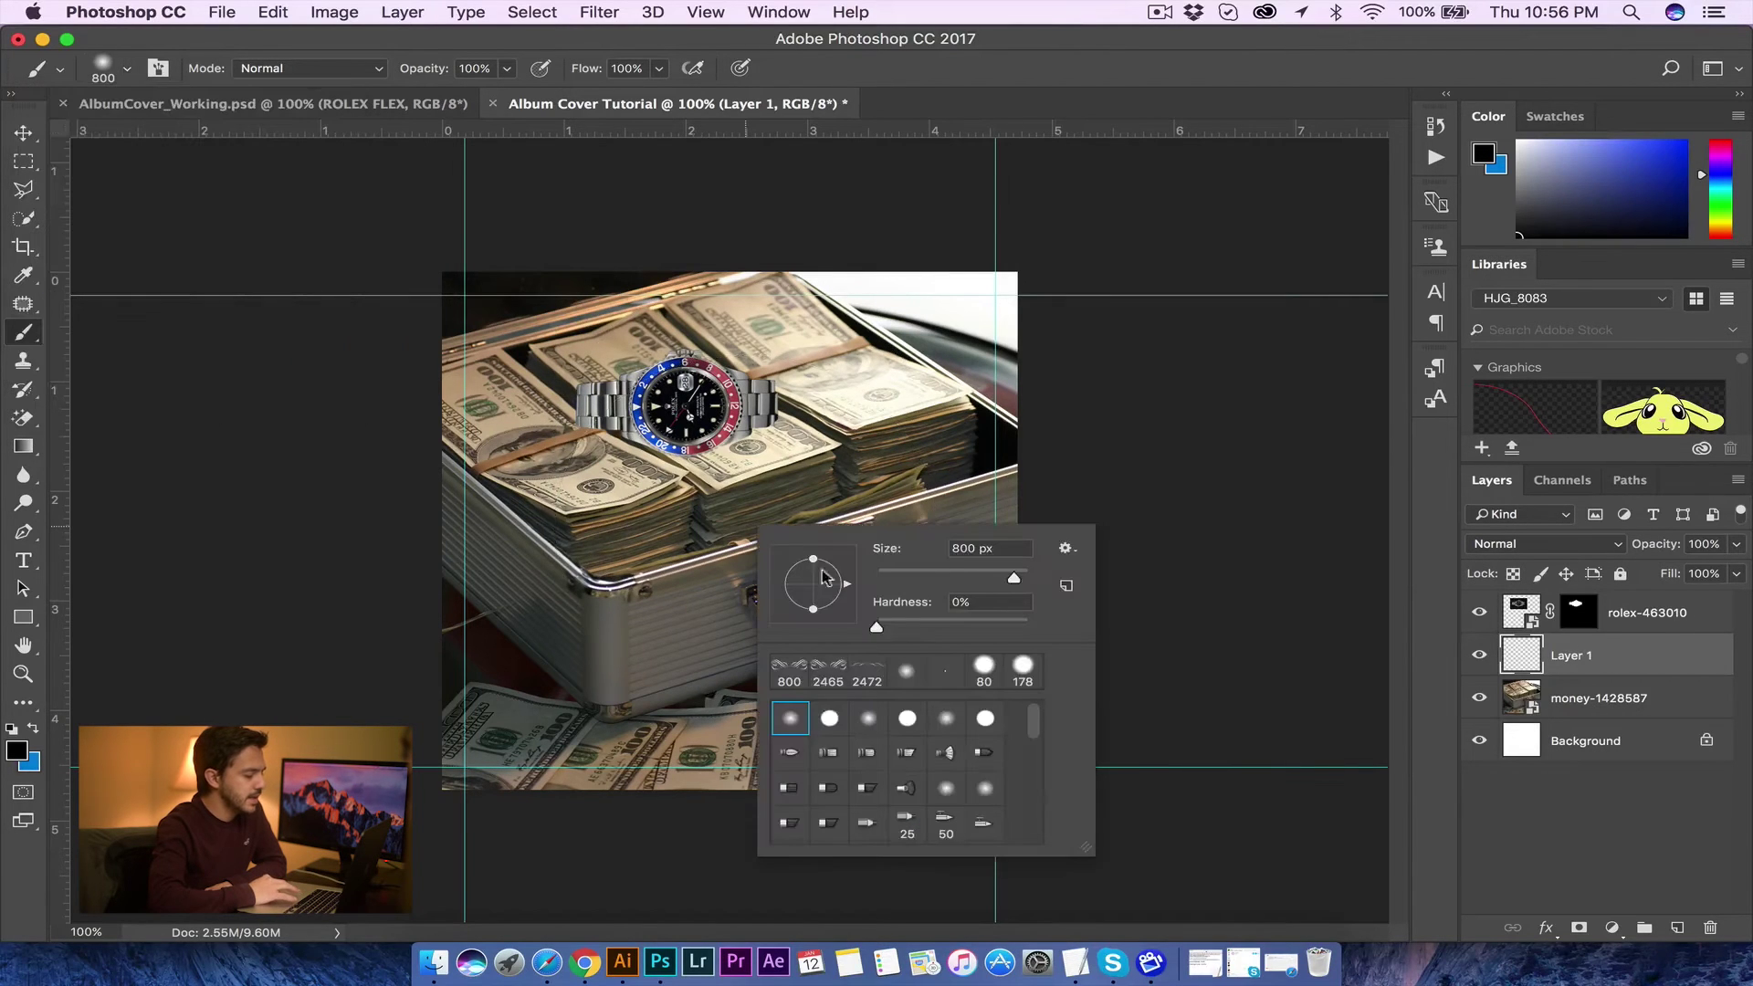
left_click(877, 627)
left_click_drag(1014, 577, 912, 577)
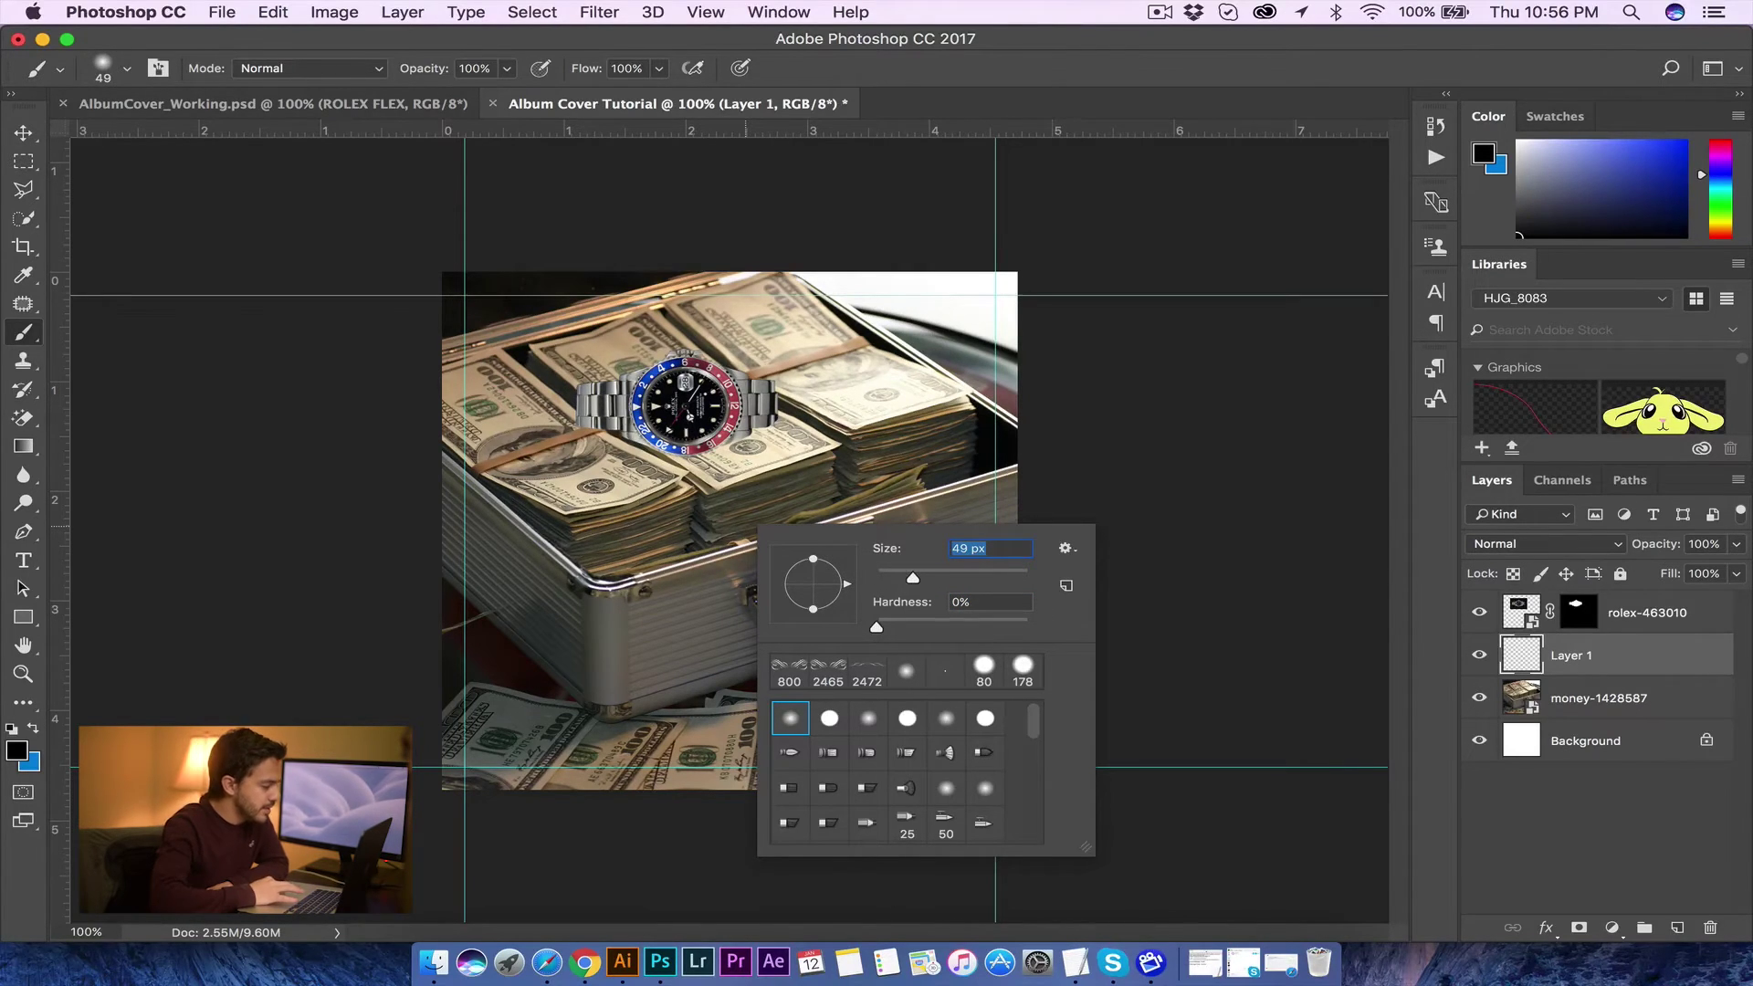
left_click(589, 428)
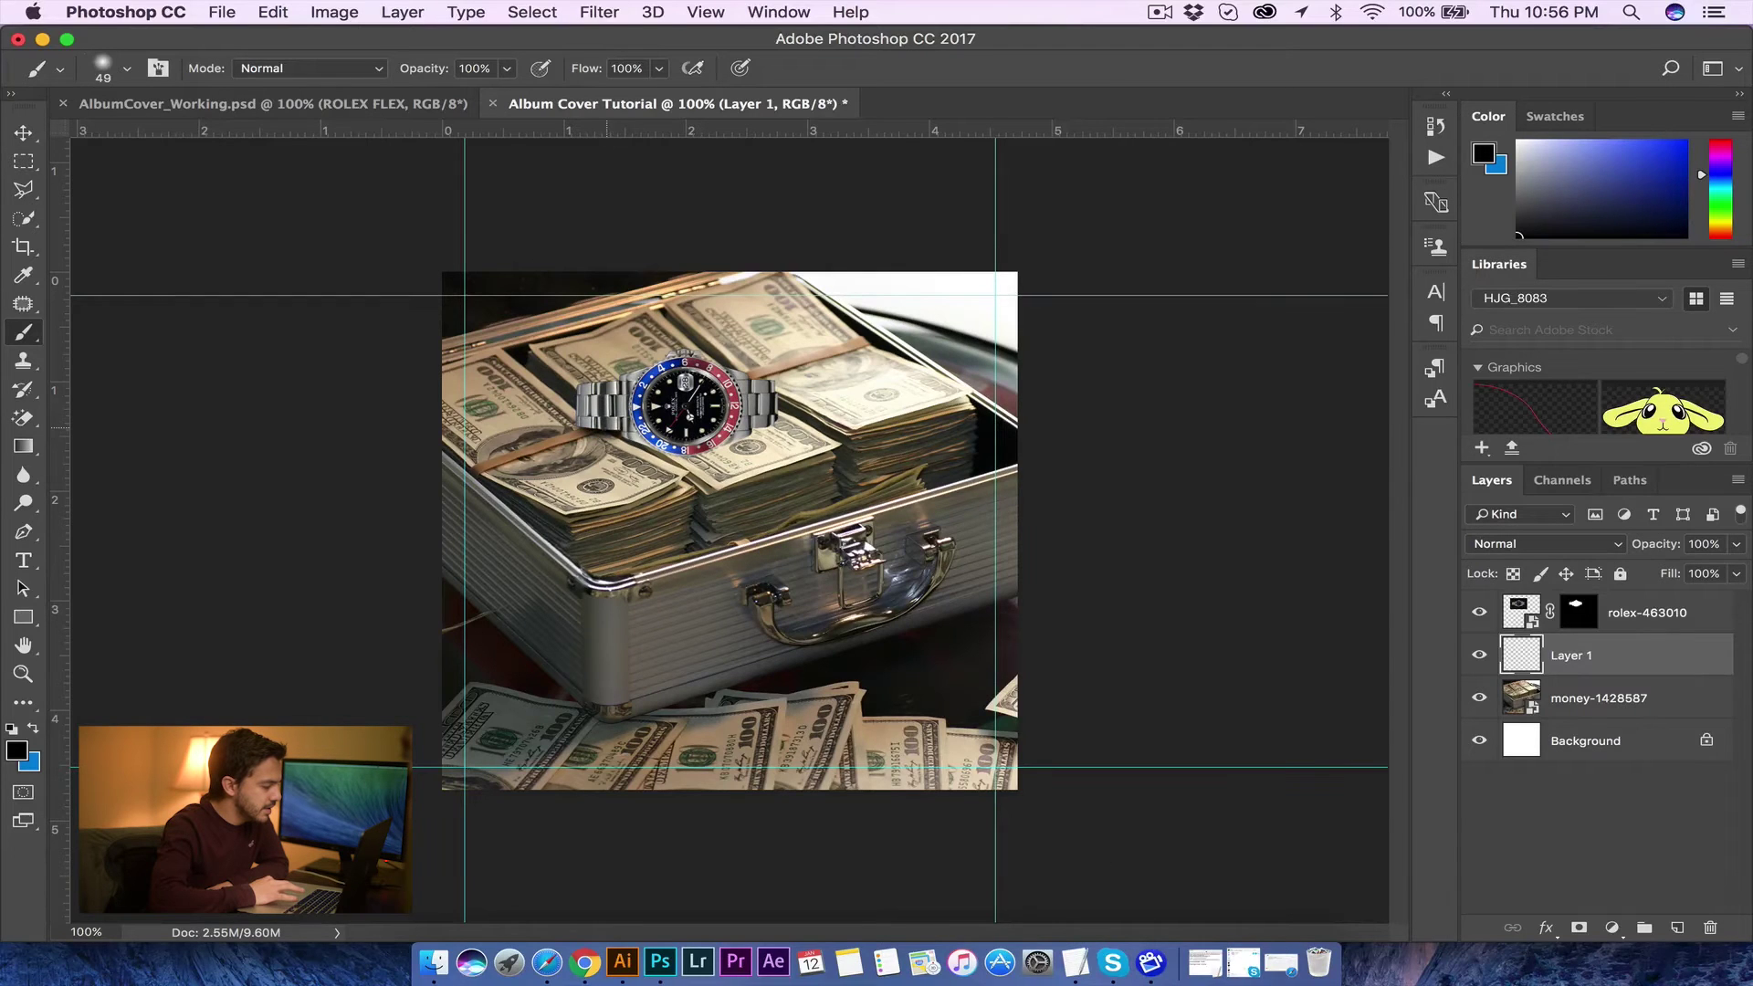
mouse_move(633, 447)
left_mouse_down()
mouse_move(763, 433)
mouse_move(722, 448)
left_mouse_up()
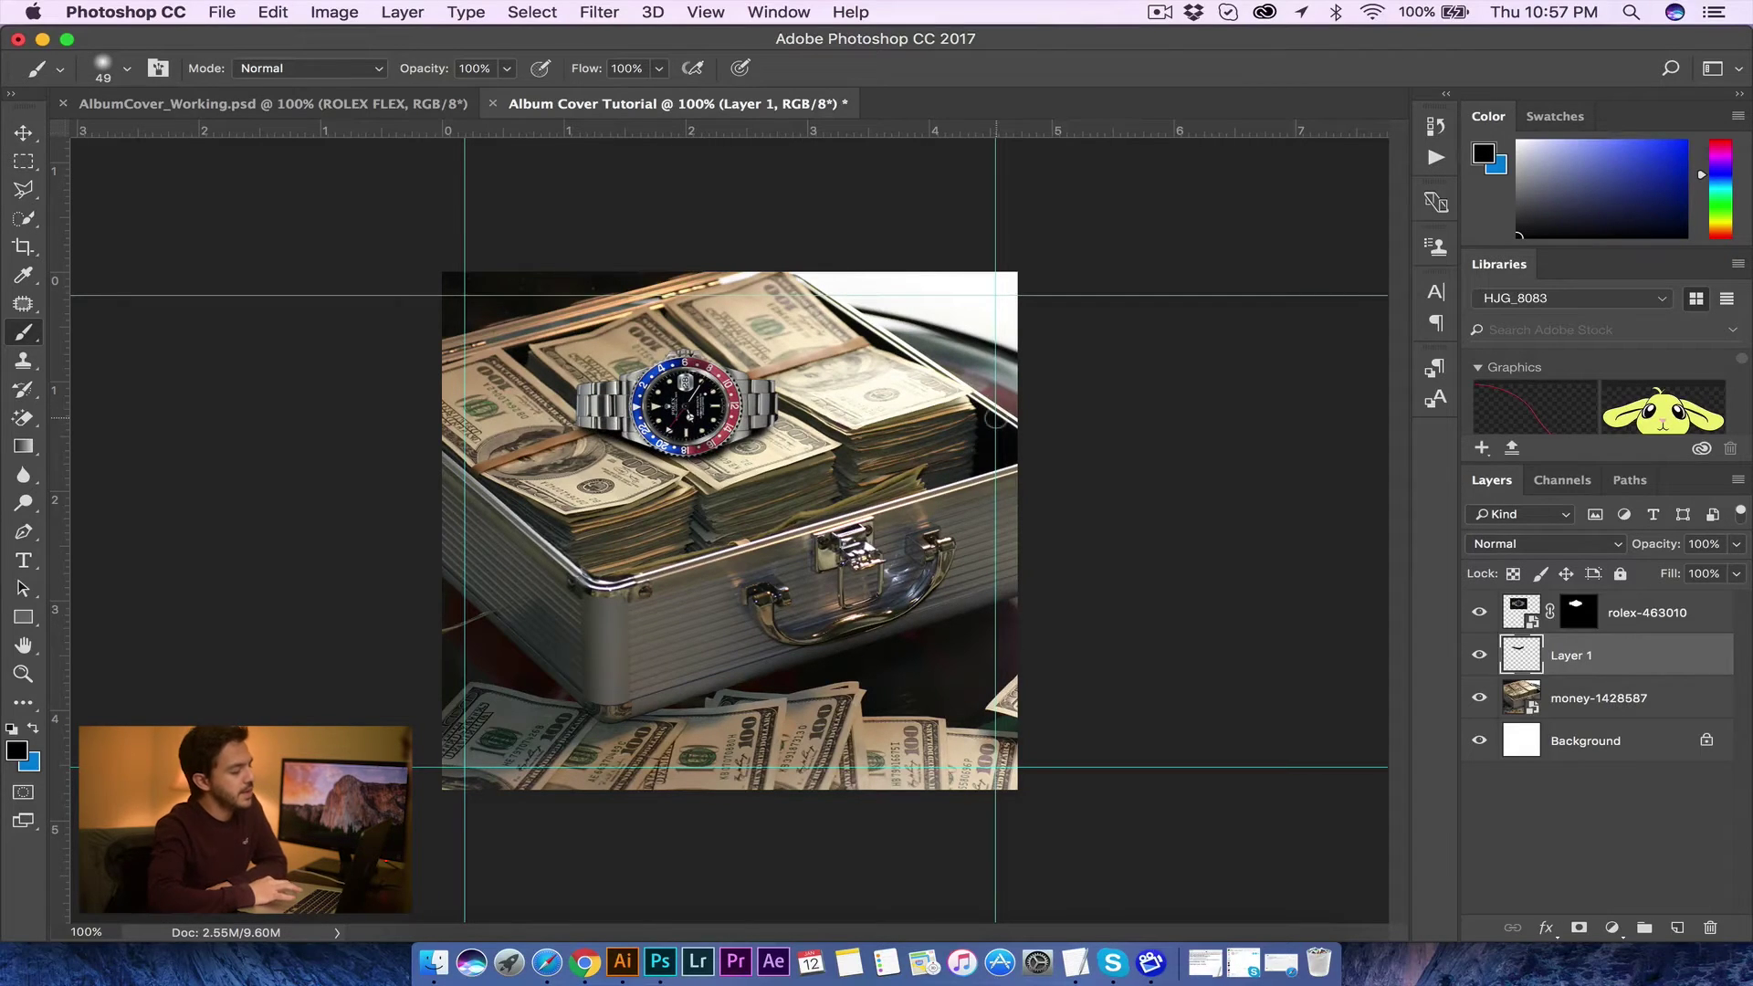
Step: Finish painting the black shadow beneath the watch and reduce Layer 1's opacity to 78%
left_click_drag(647, 448, 746, 438)
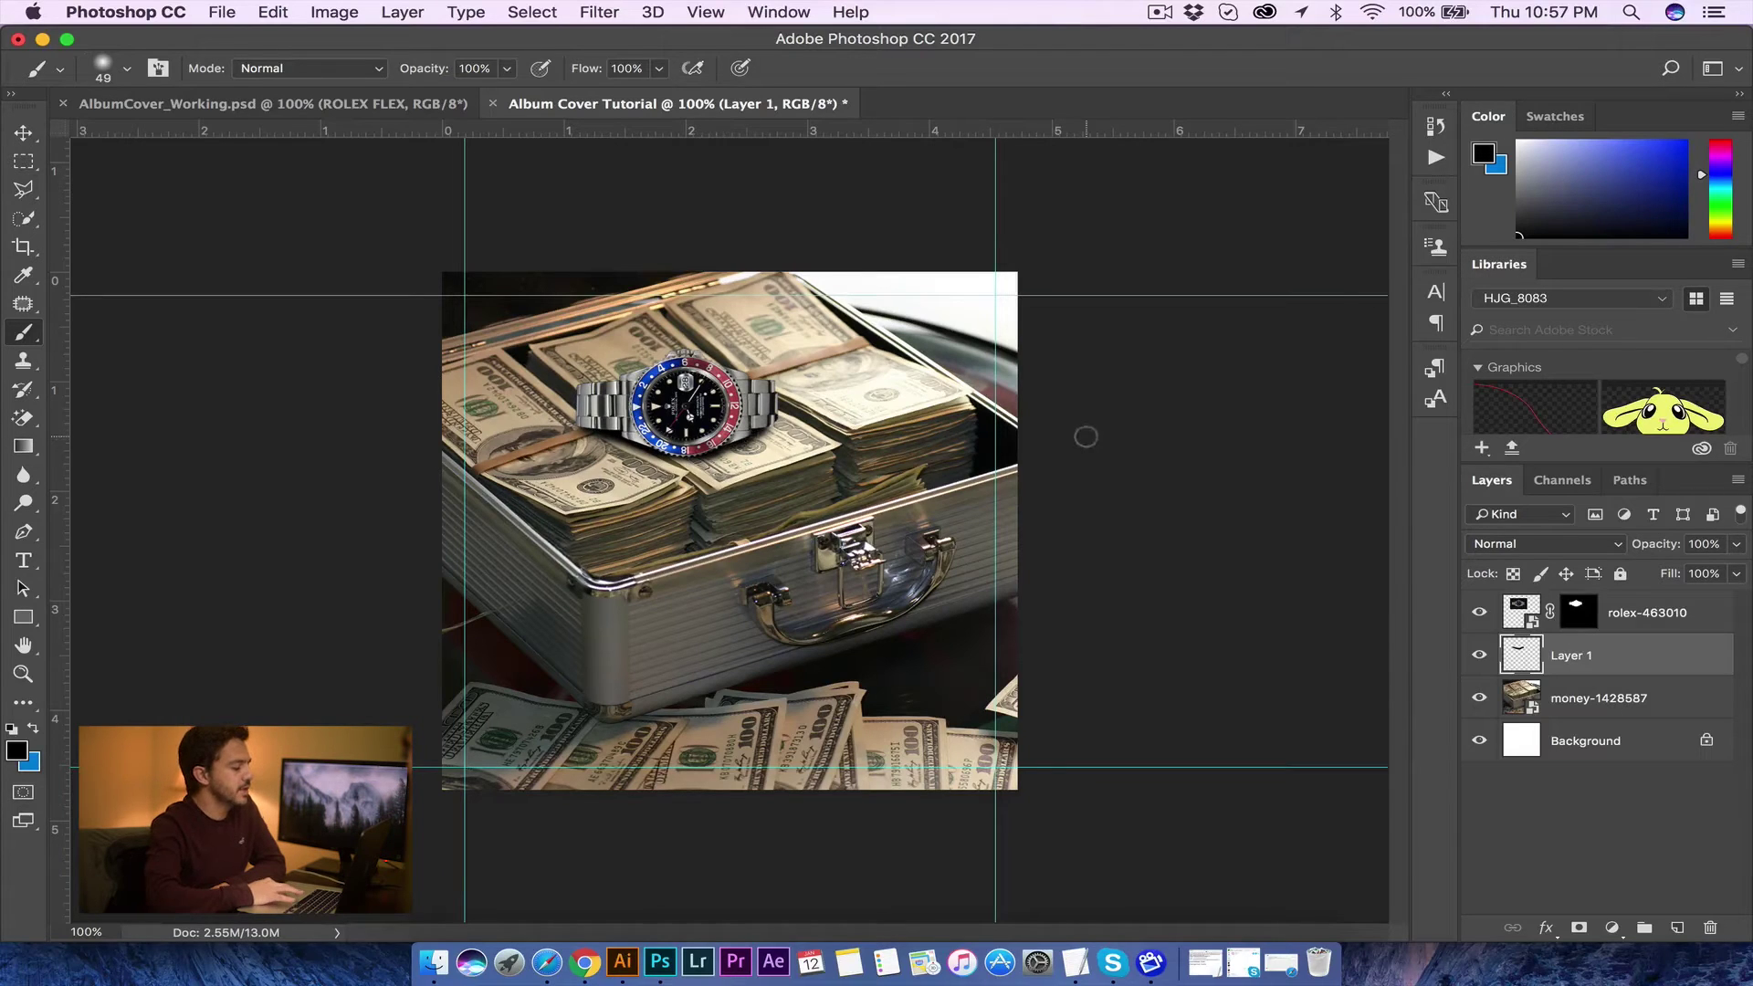
left_click(1737, 545)
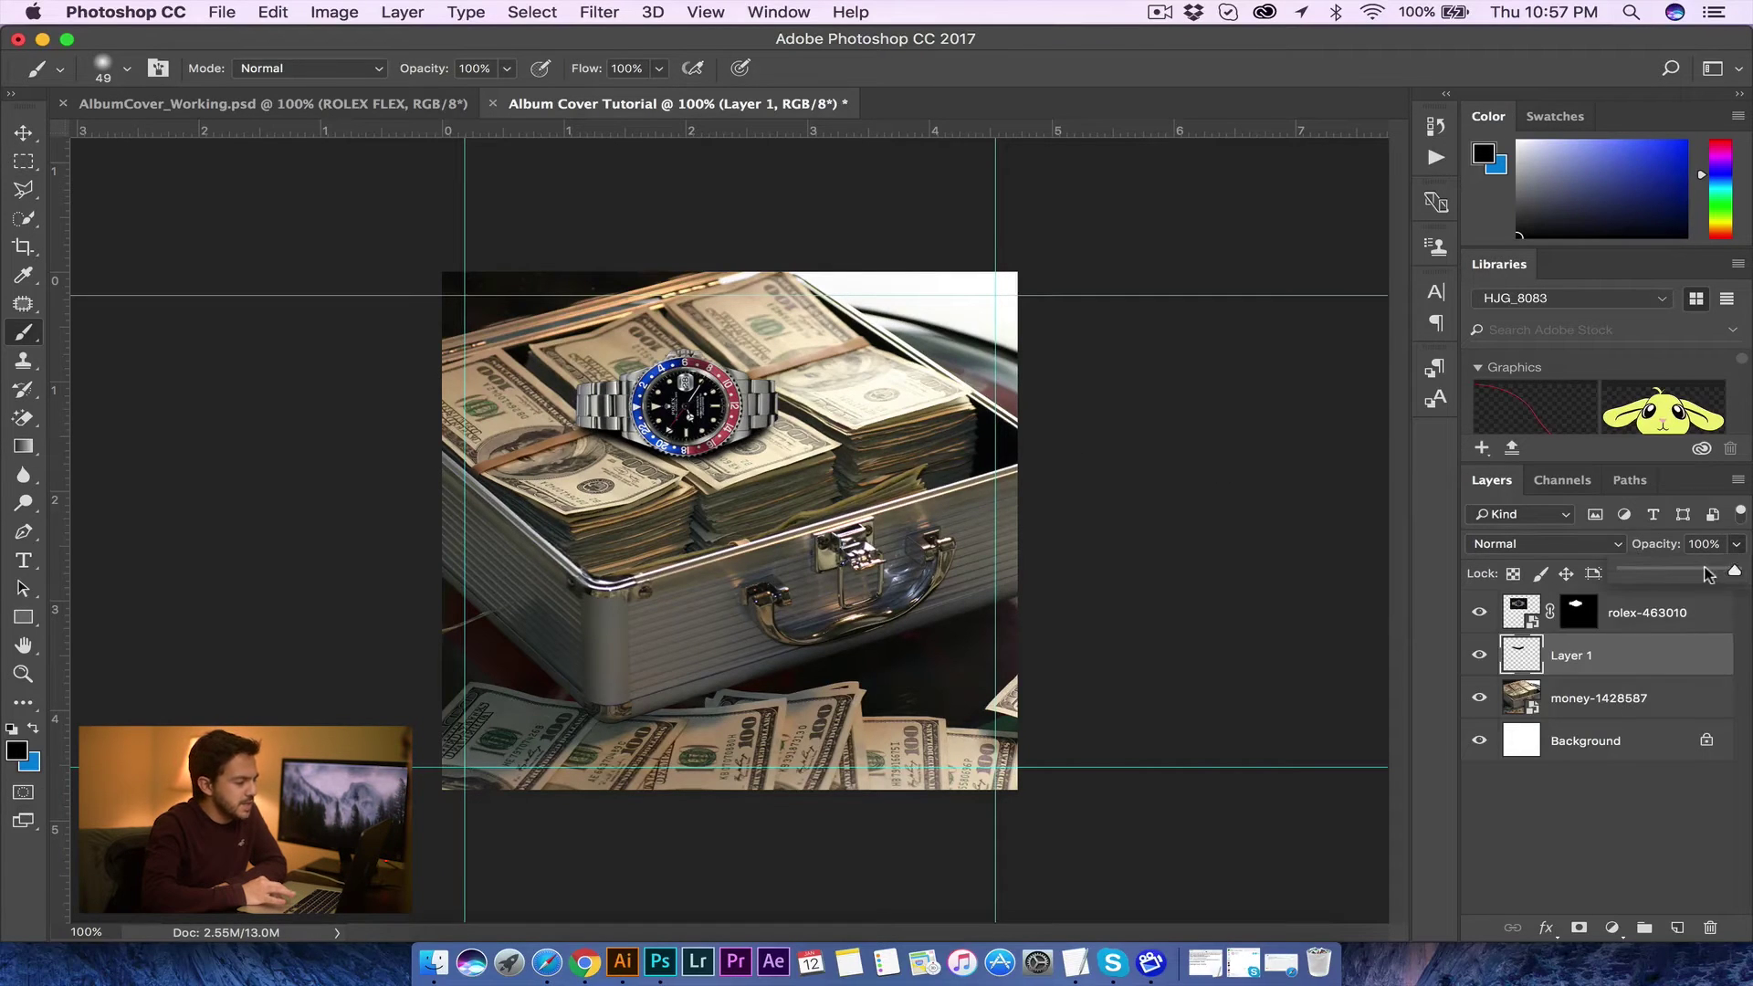
left_click_drag(1709, 575, 1710, 572)
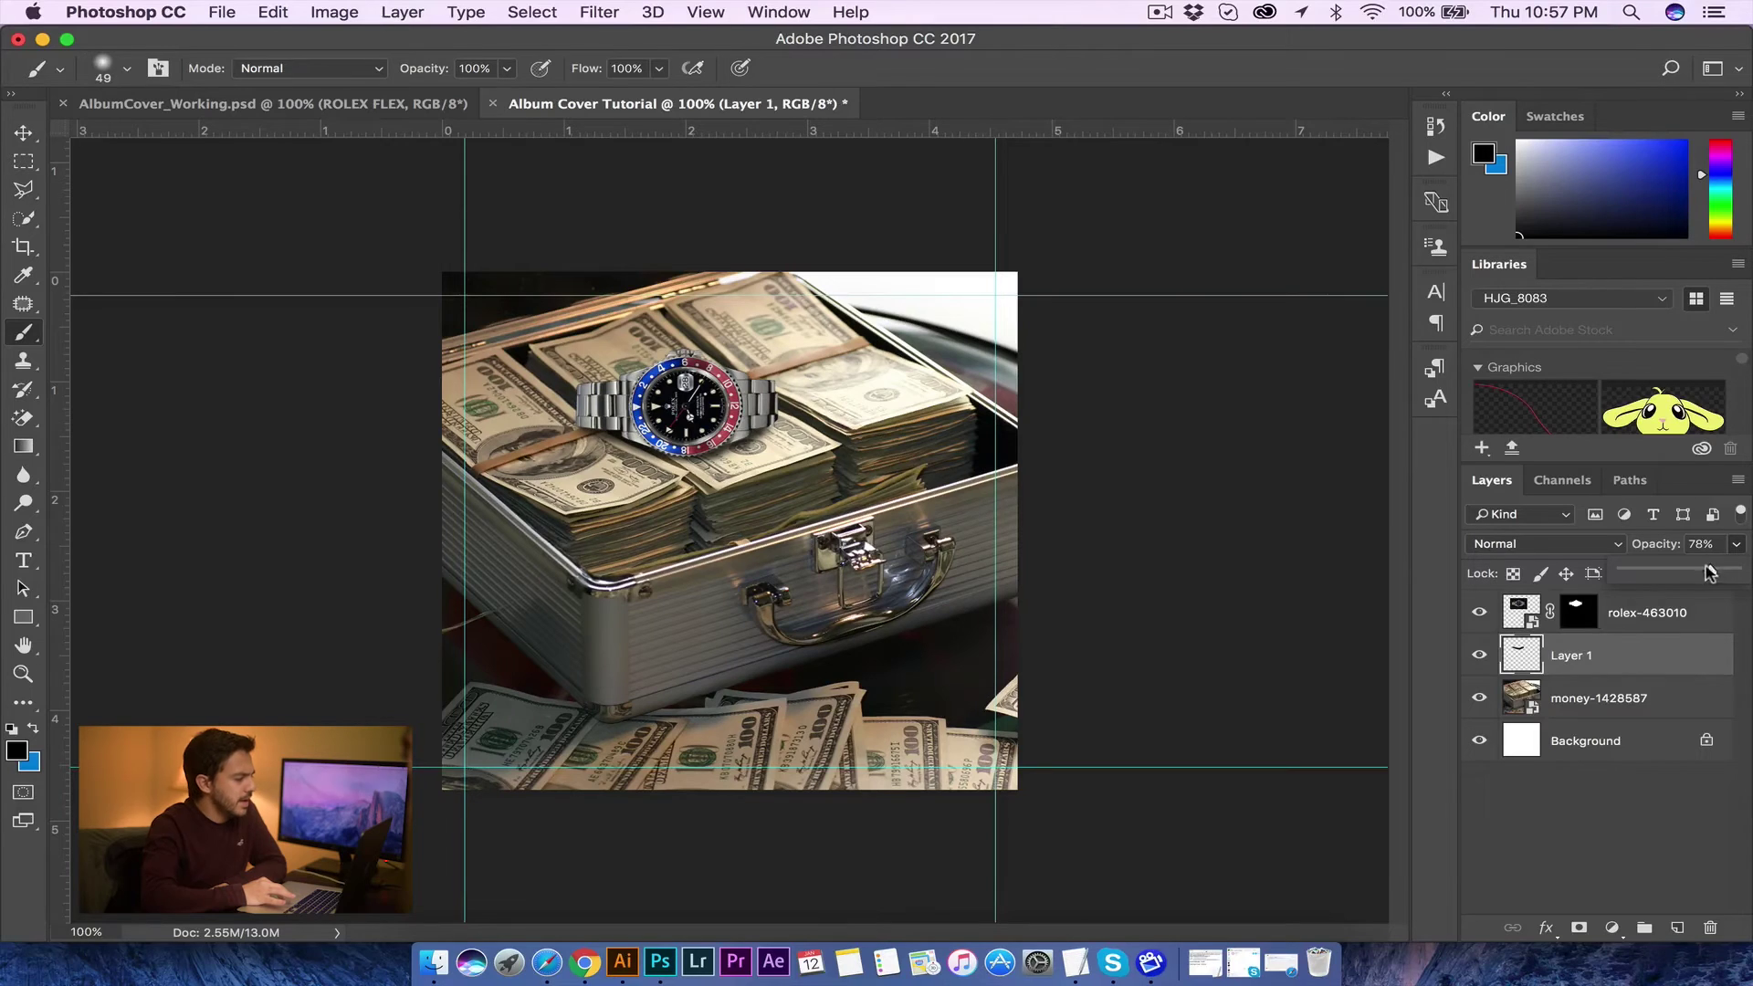
Step: Make rolex-463010 the active layer, preview the texture images in the Files Used folder, and open texture_5.png
left_click(1633, 632)
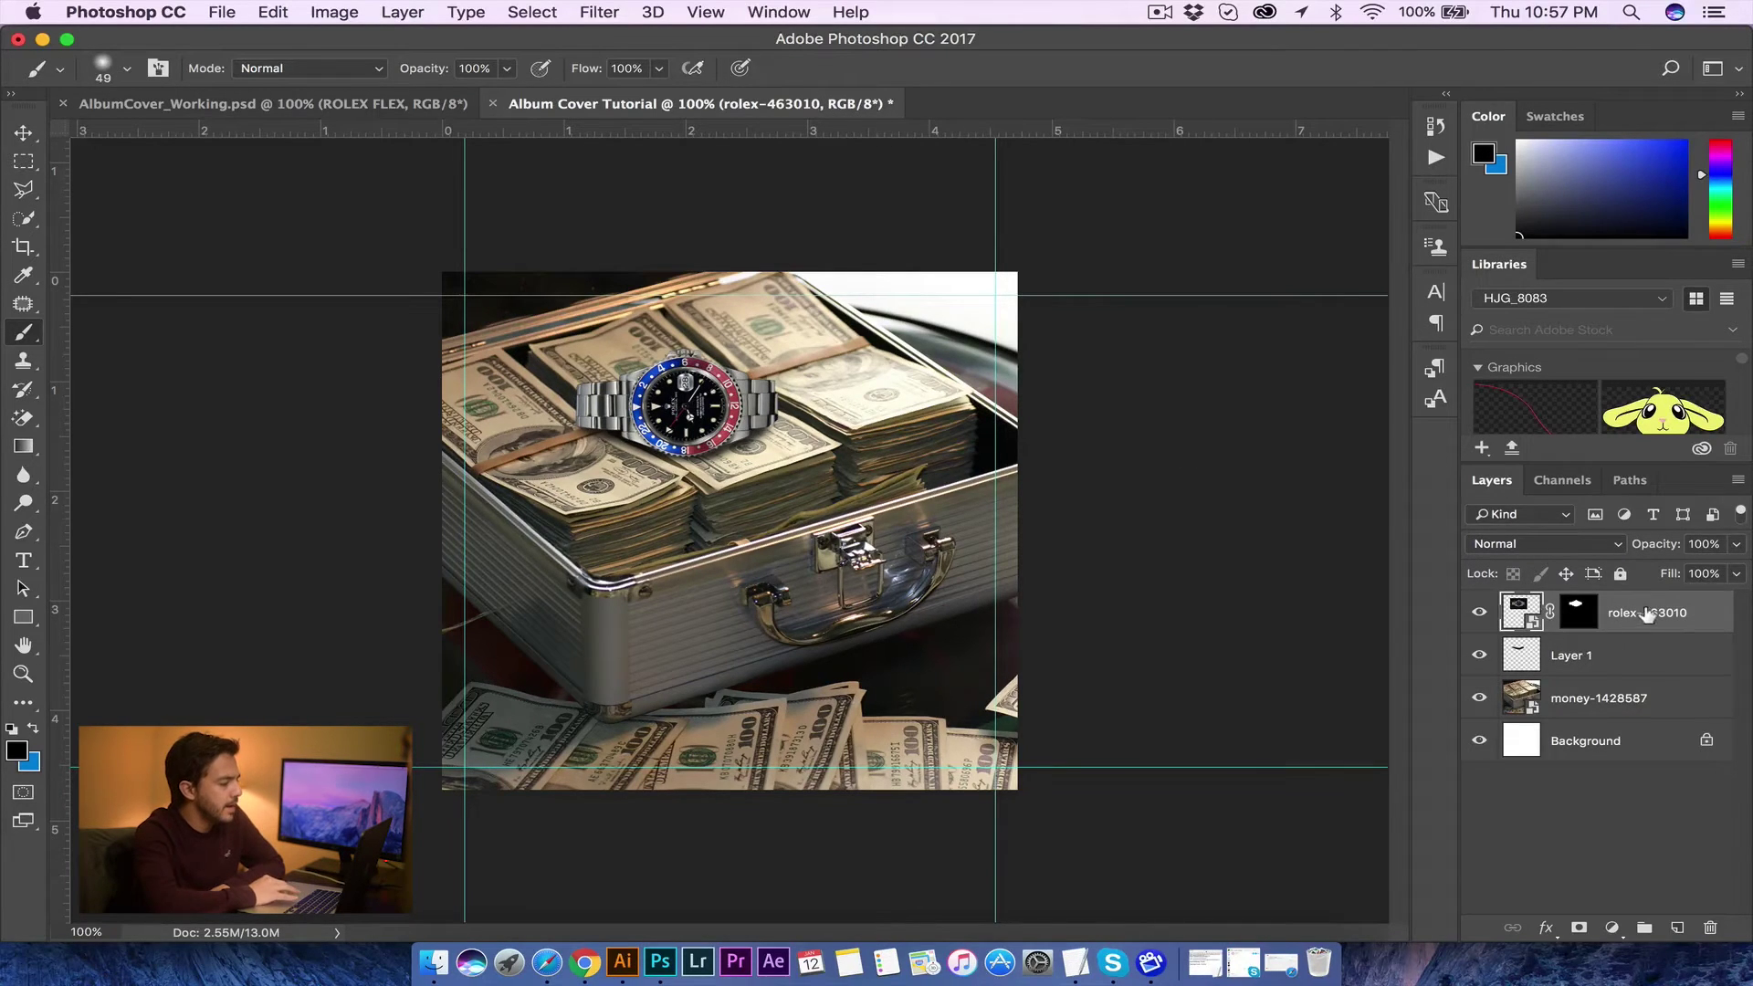
left_click(219, 12)
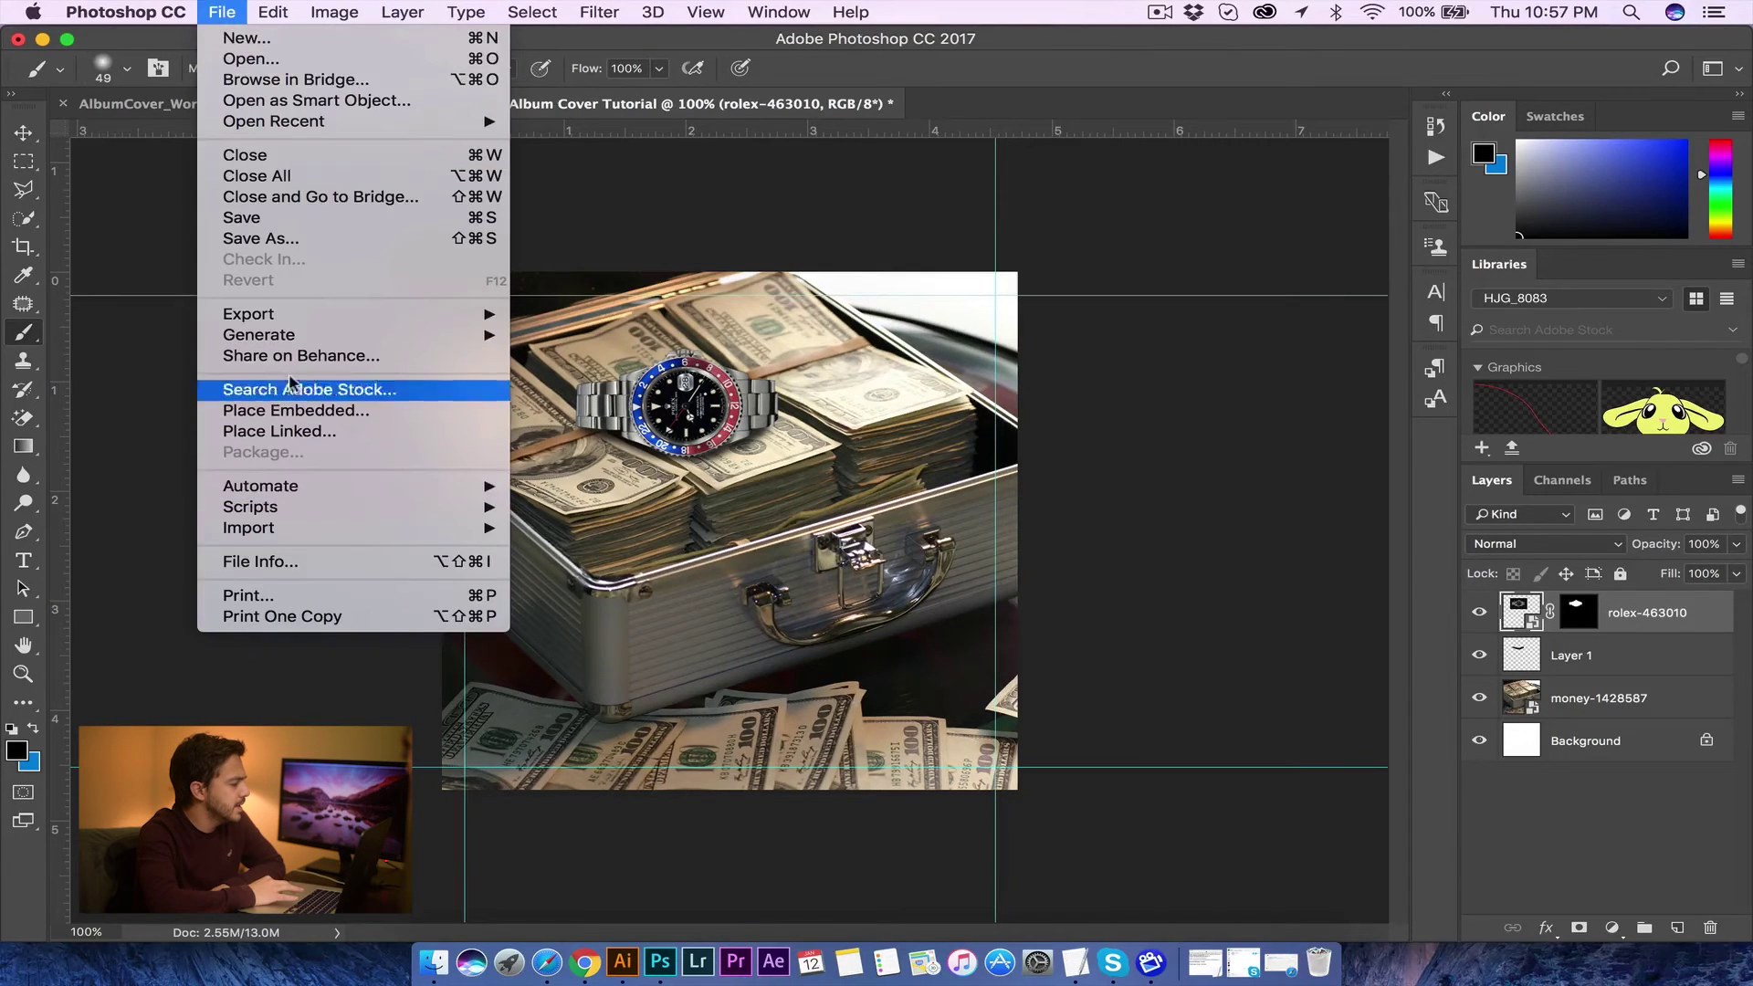
key("Escape")
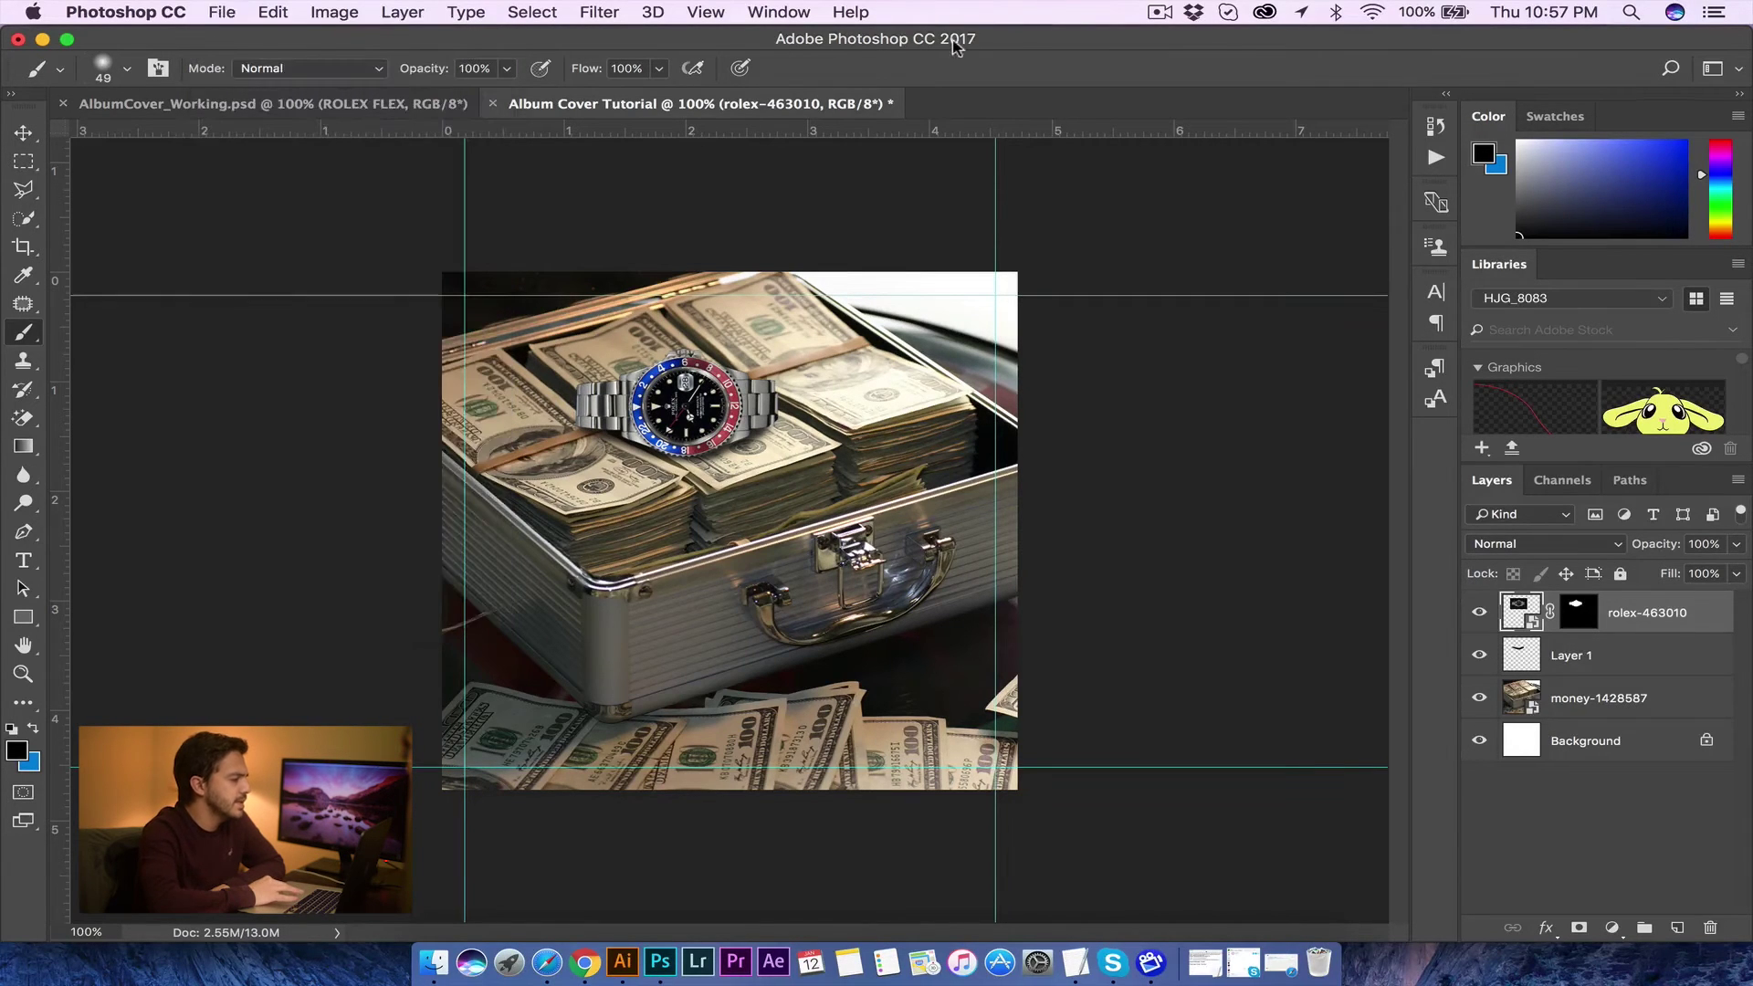
left_click(223, 13)
left_click(252, 61)
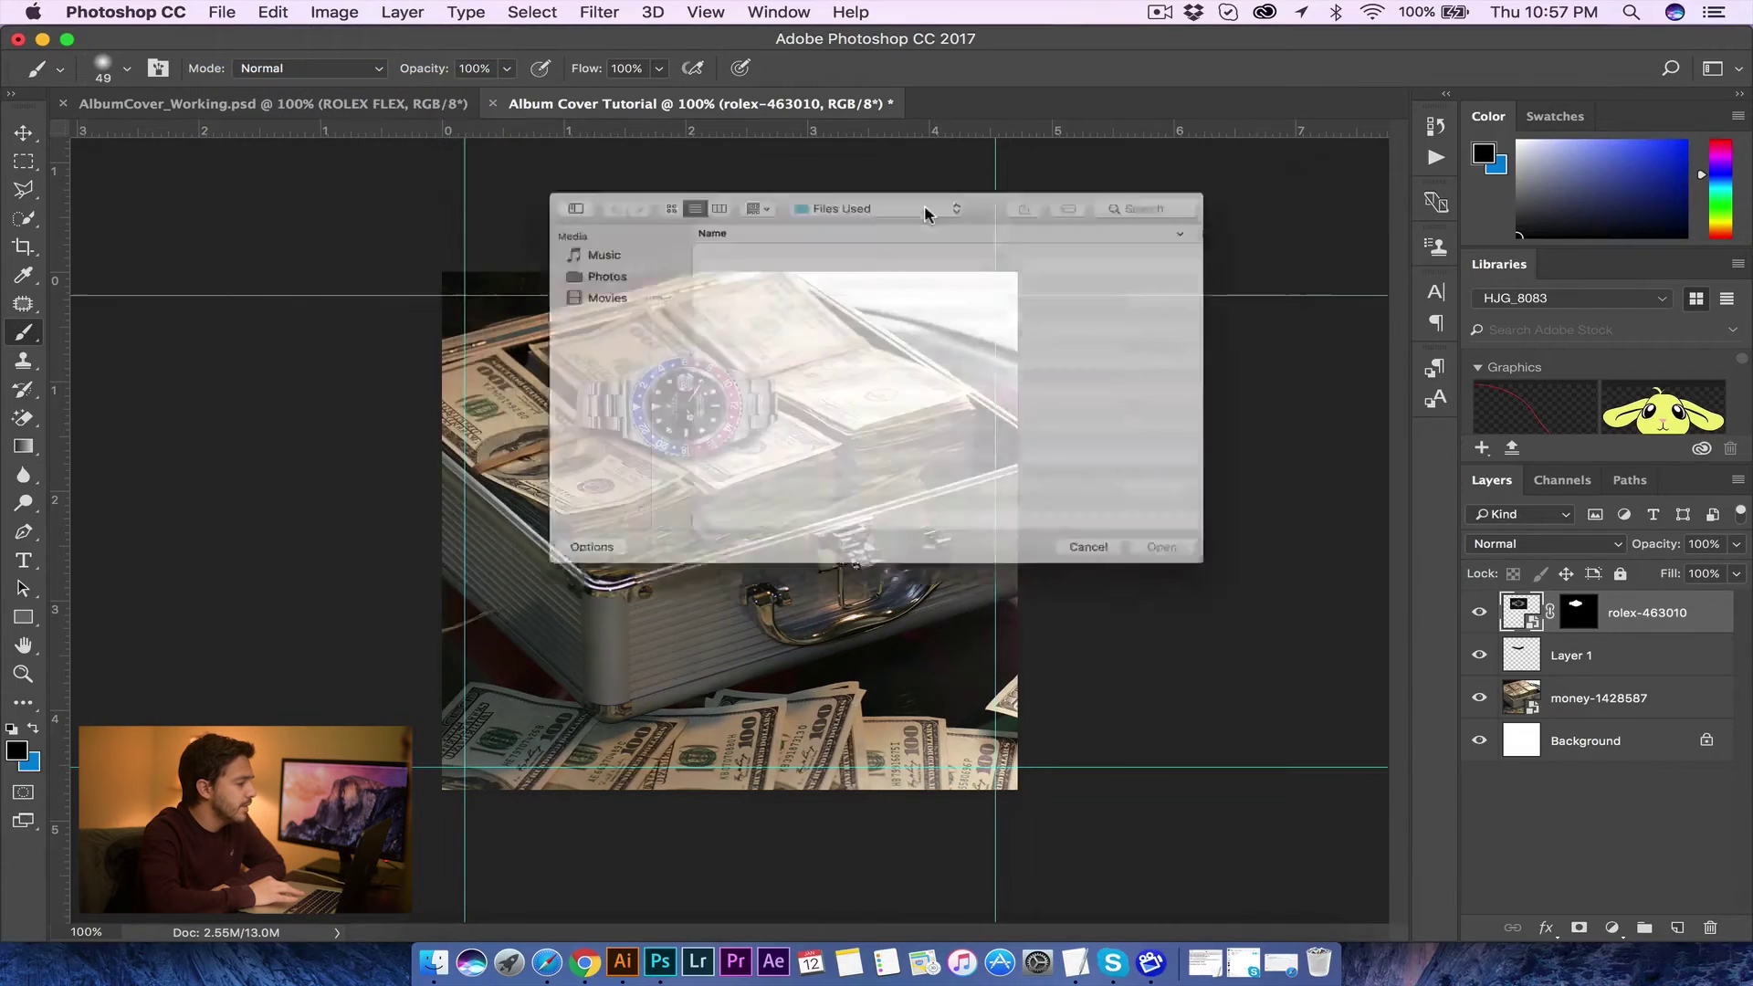
left_click(735, 294)
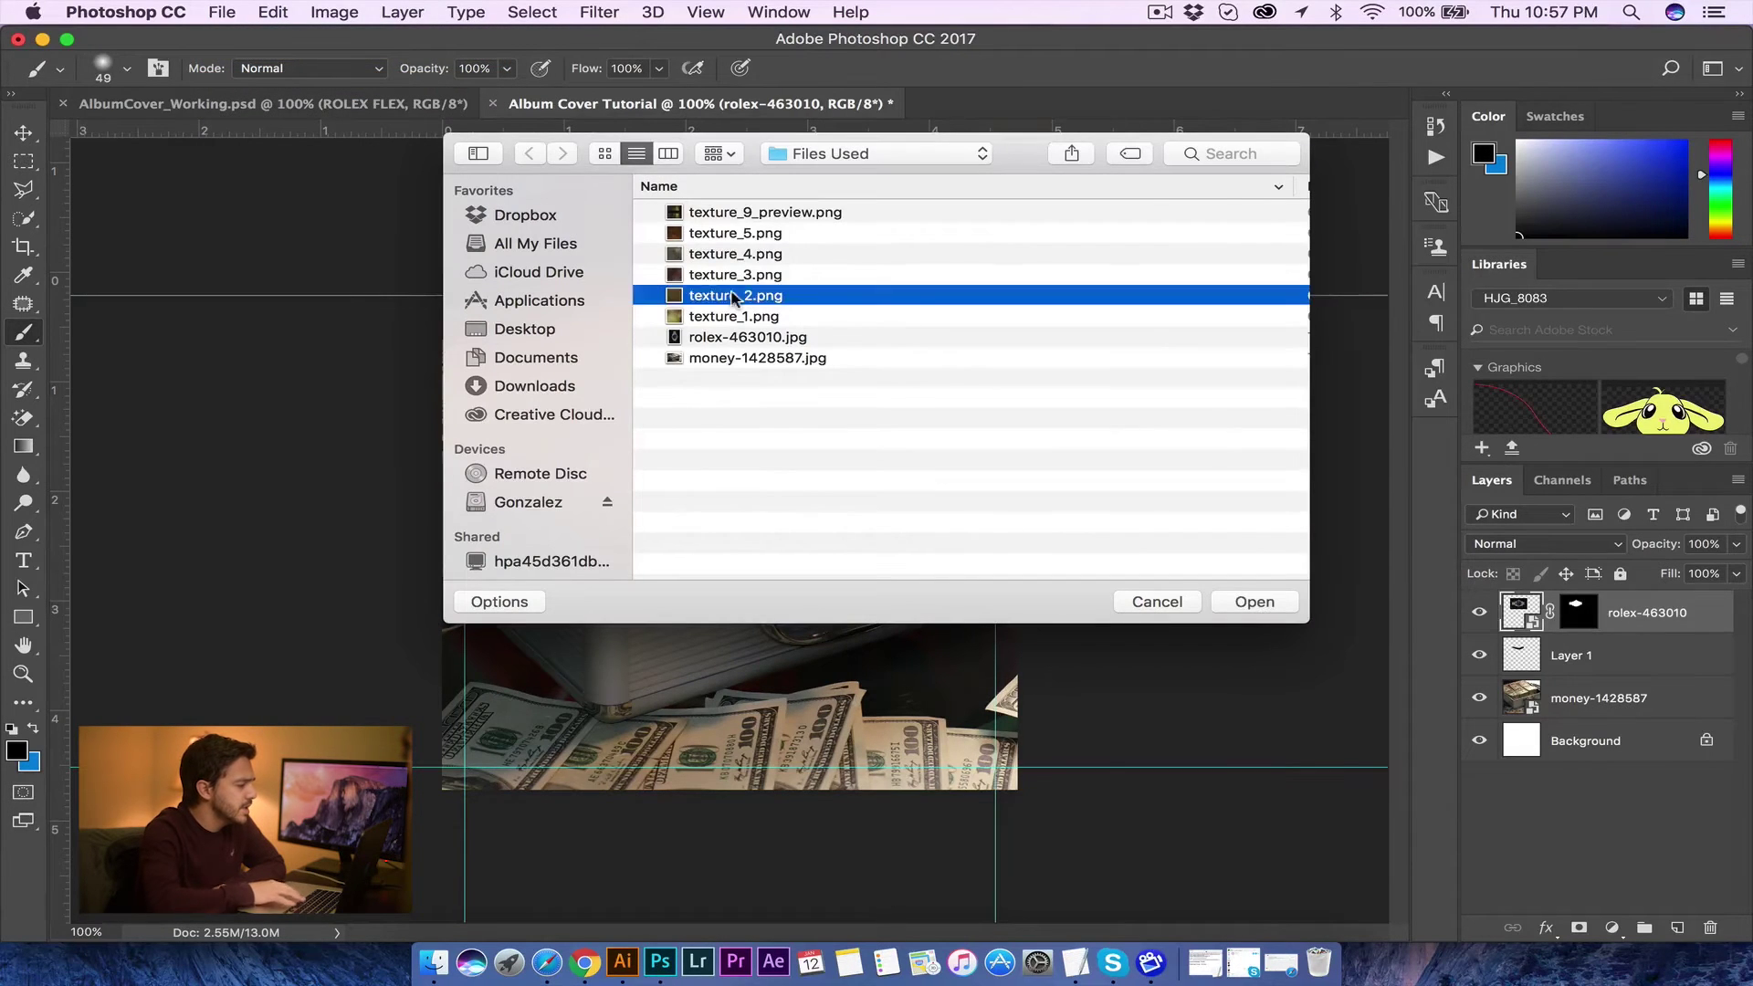
key("space")
key("Up")
key("Up")
key("Down")
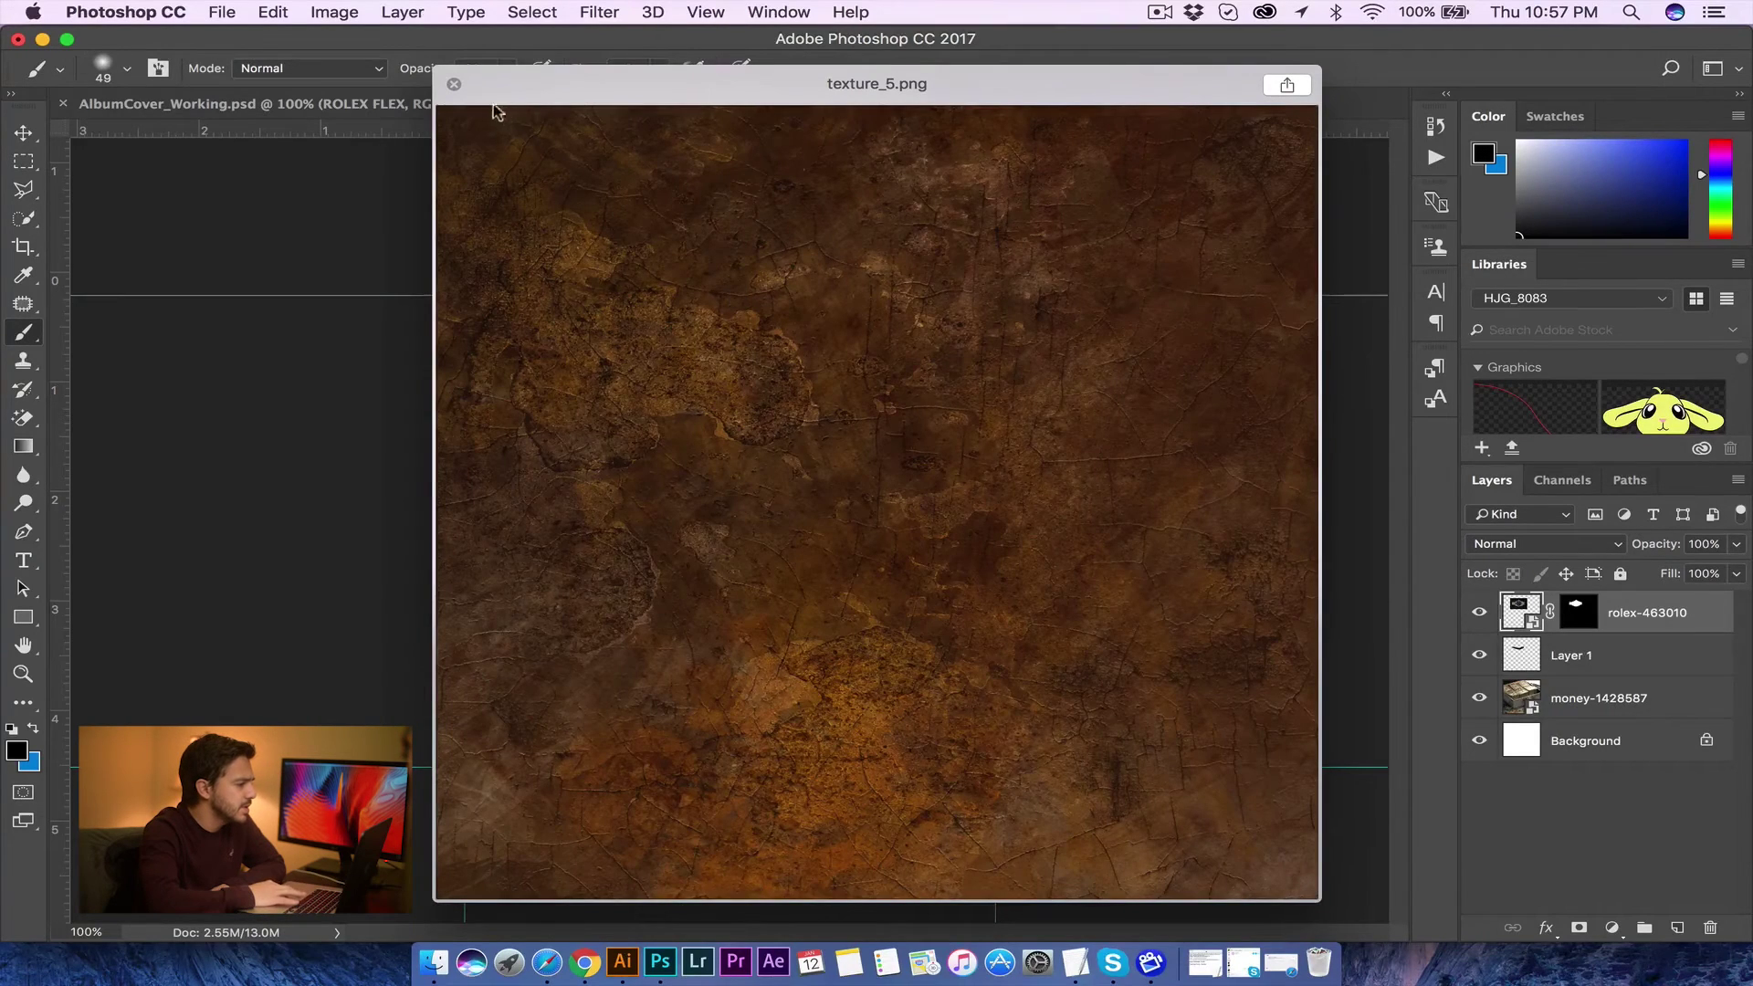
left_click(454, 84)
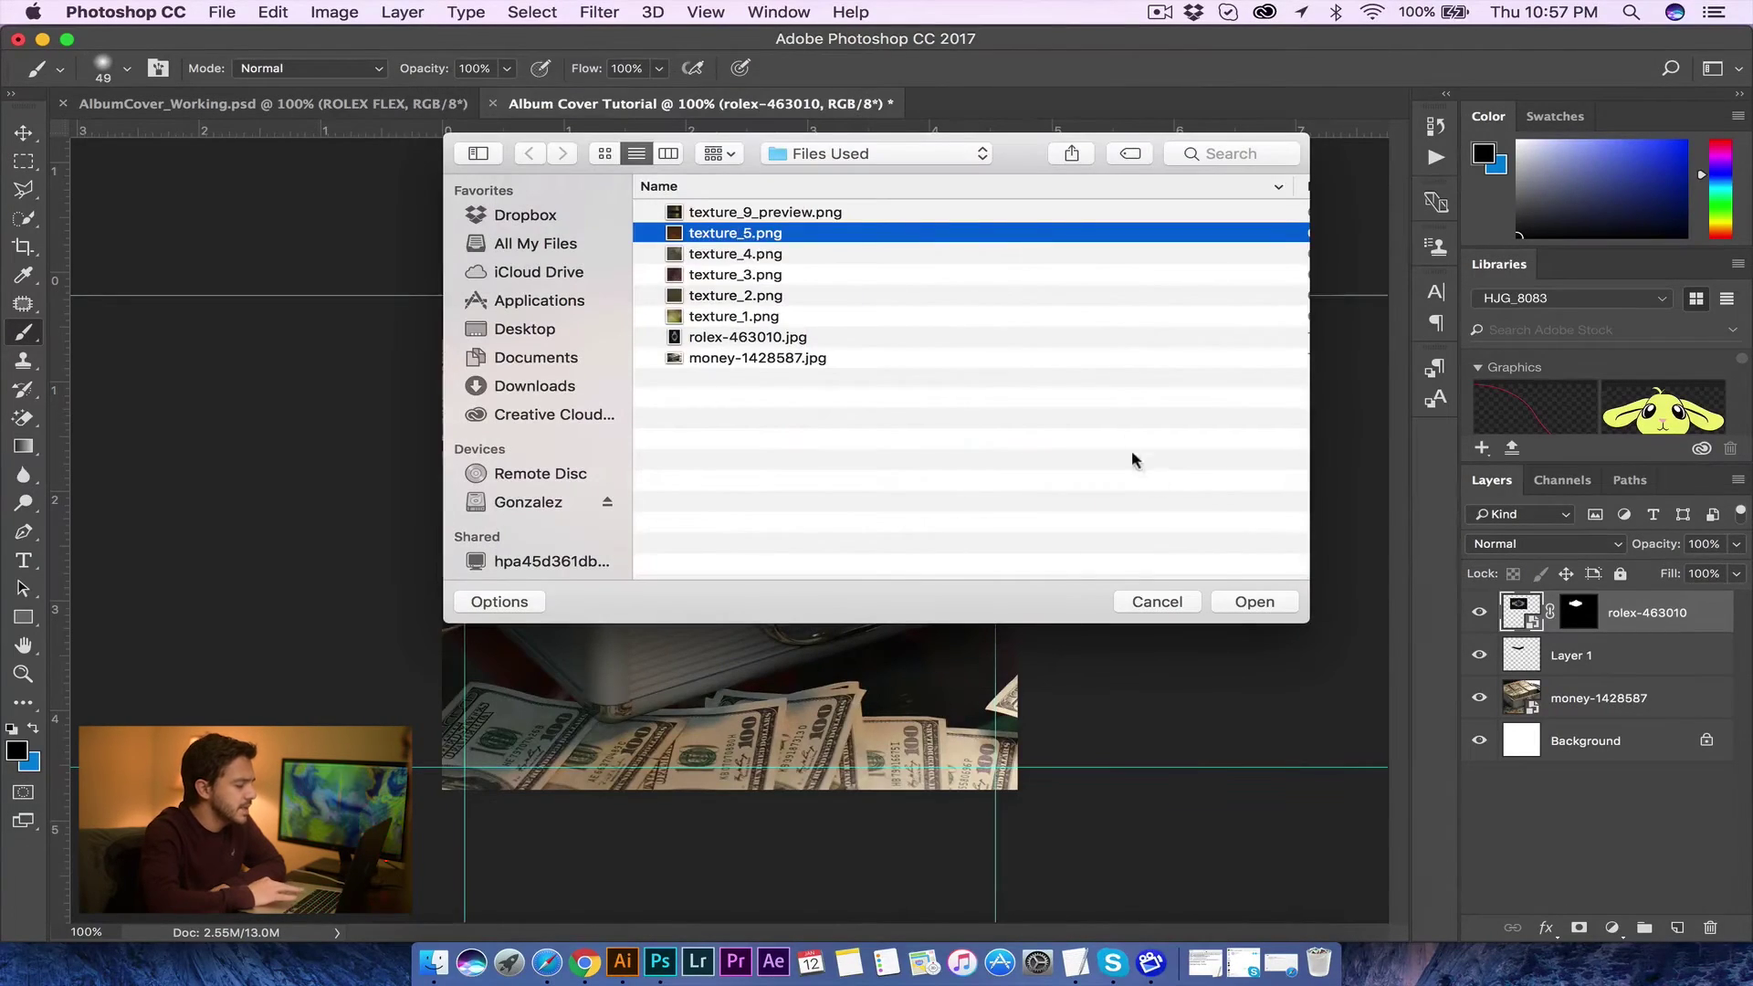
left_click(1253, 602)
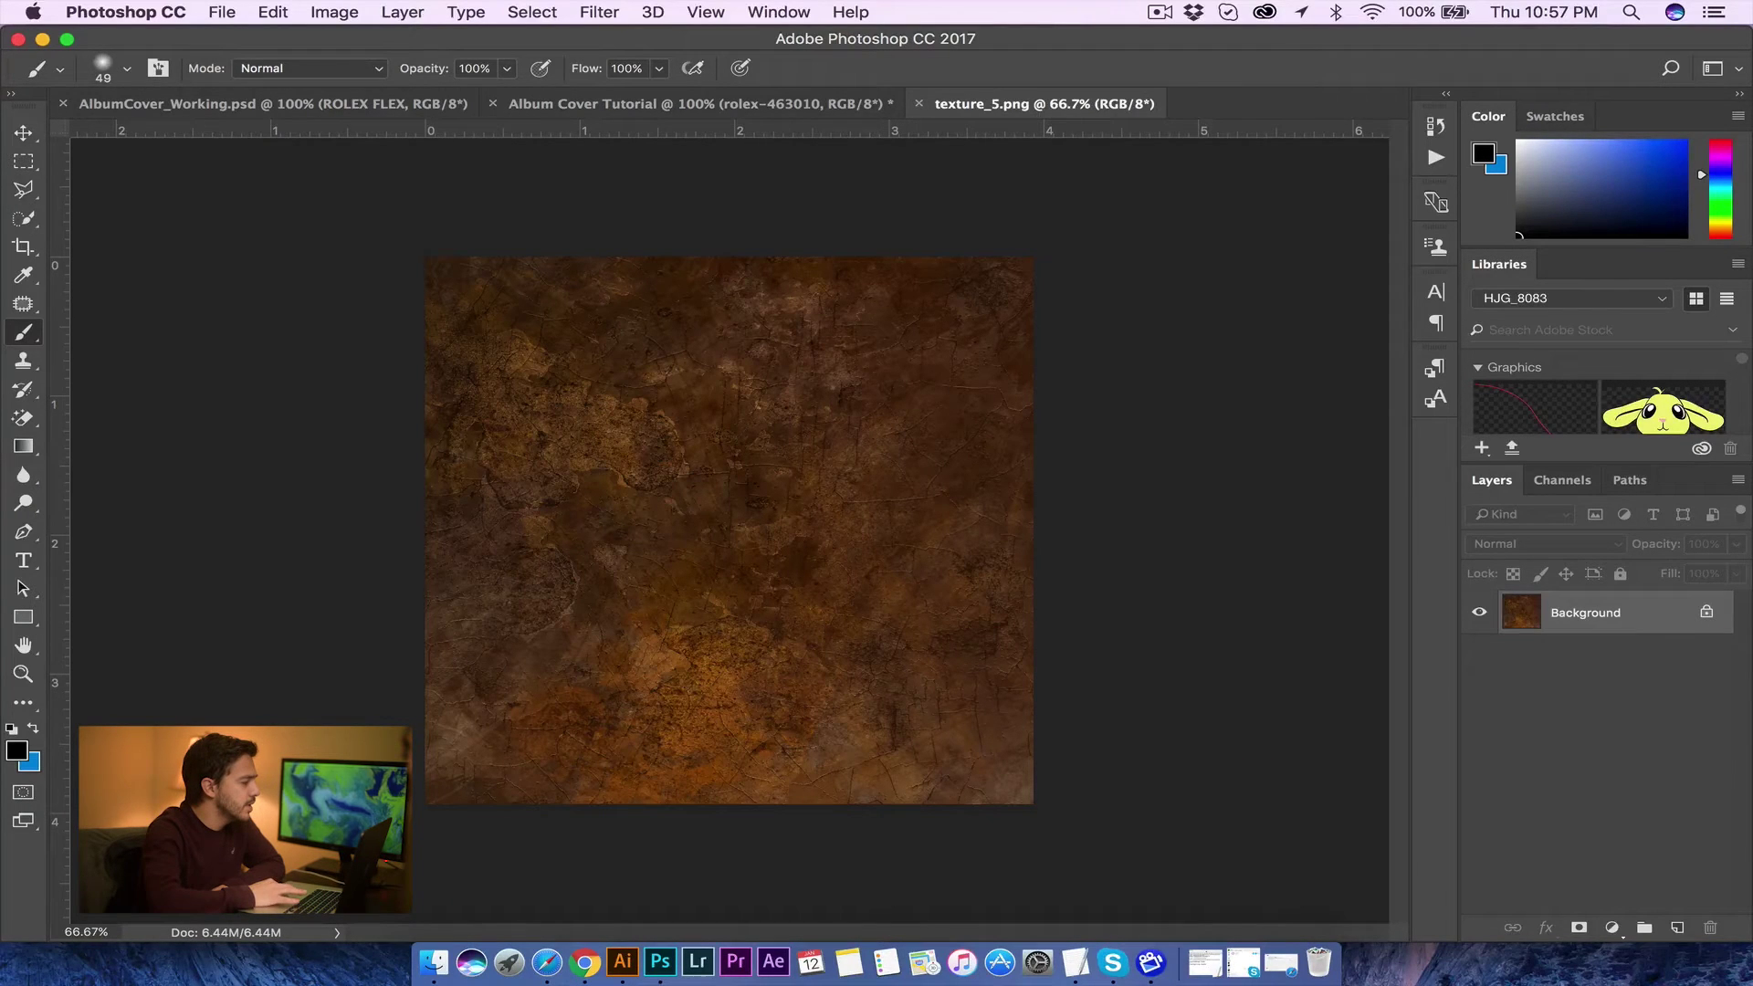
Step: Move the brown texture into the Album Cover Tutorial document as the topmost layer, accept the colour profile conversion, and position it over the whole canvas
left_click(23, 132)
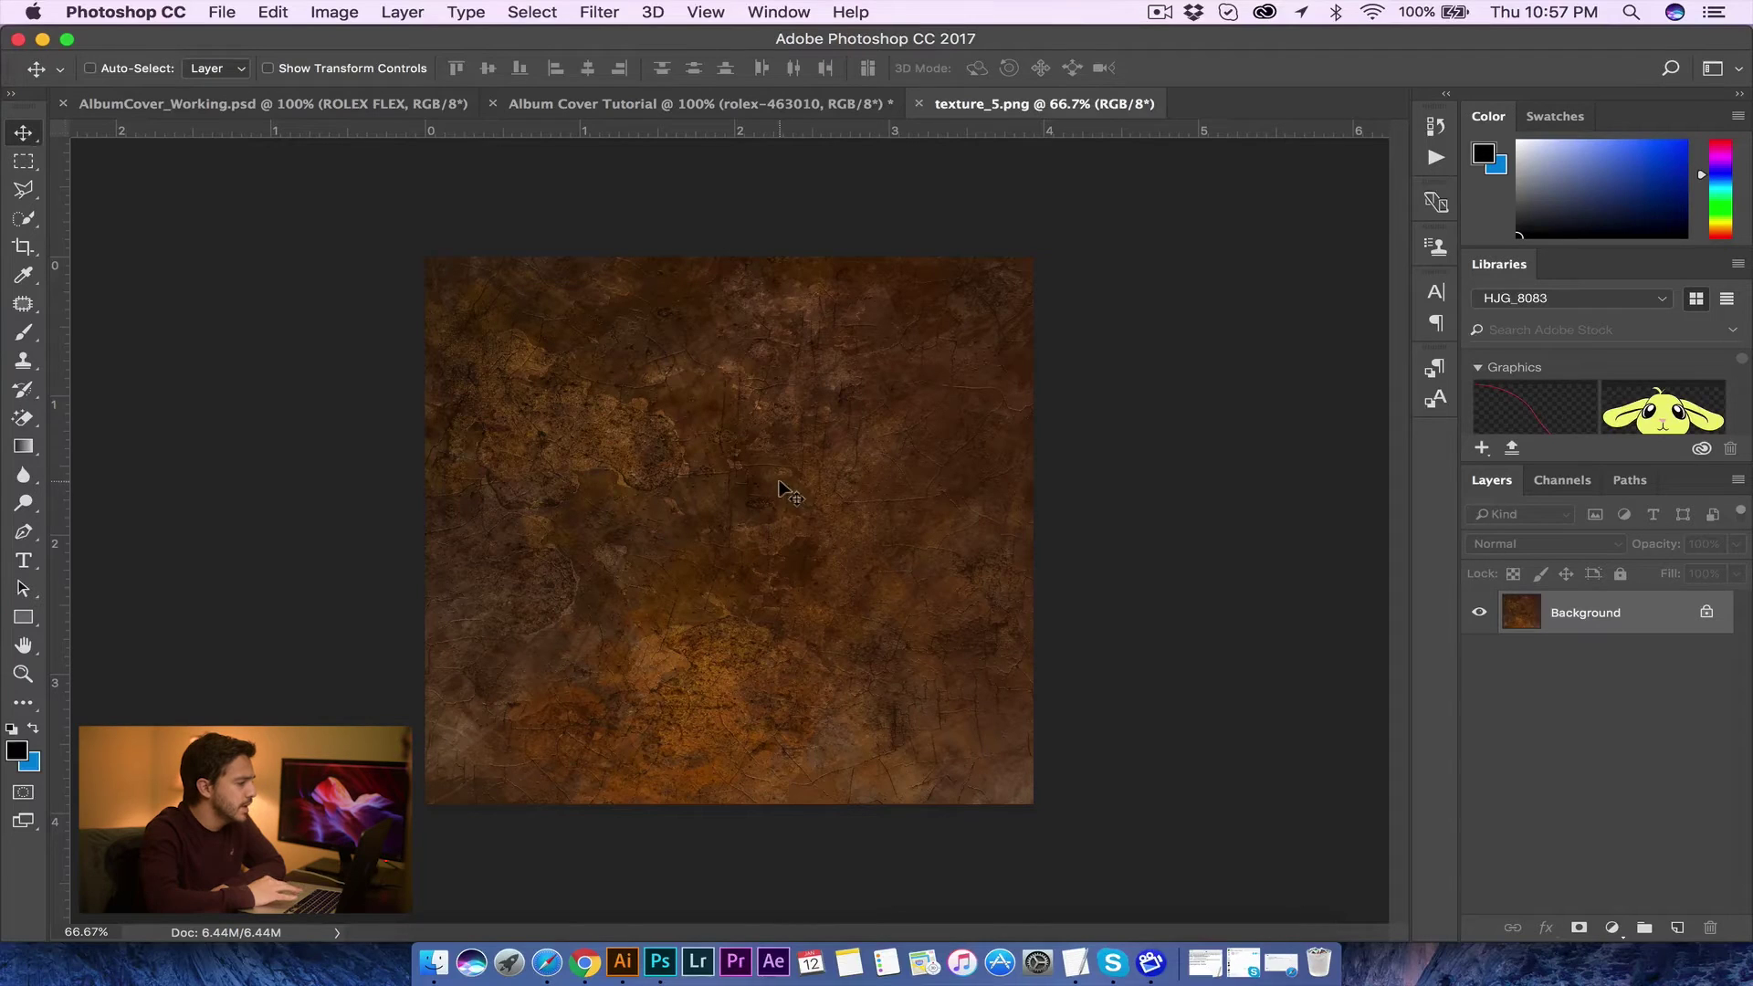
left_click_drag(781, 487, 732, 496)
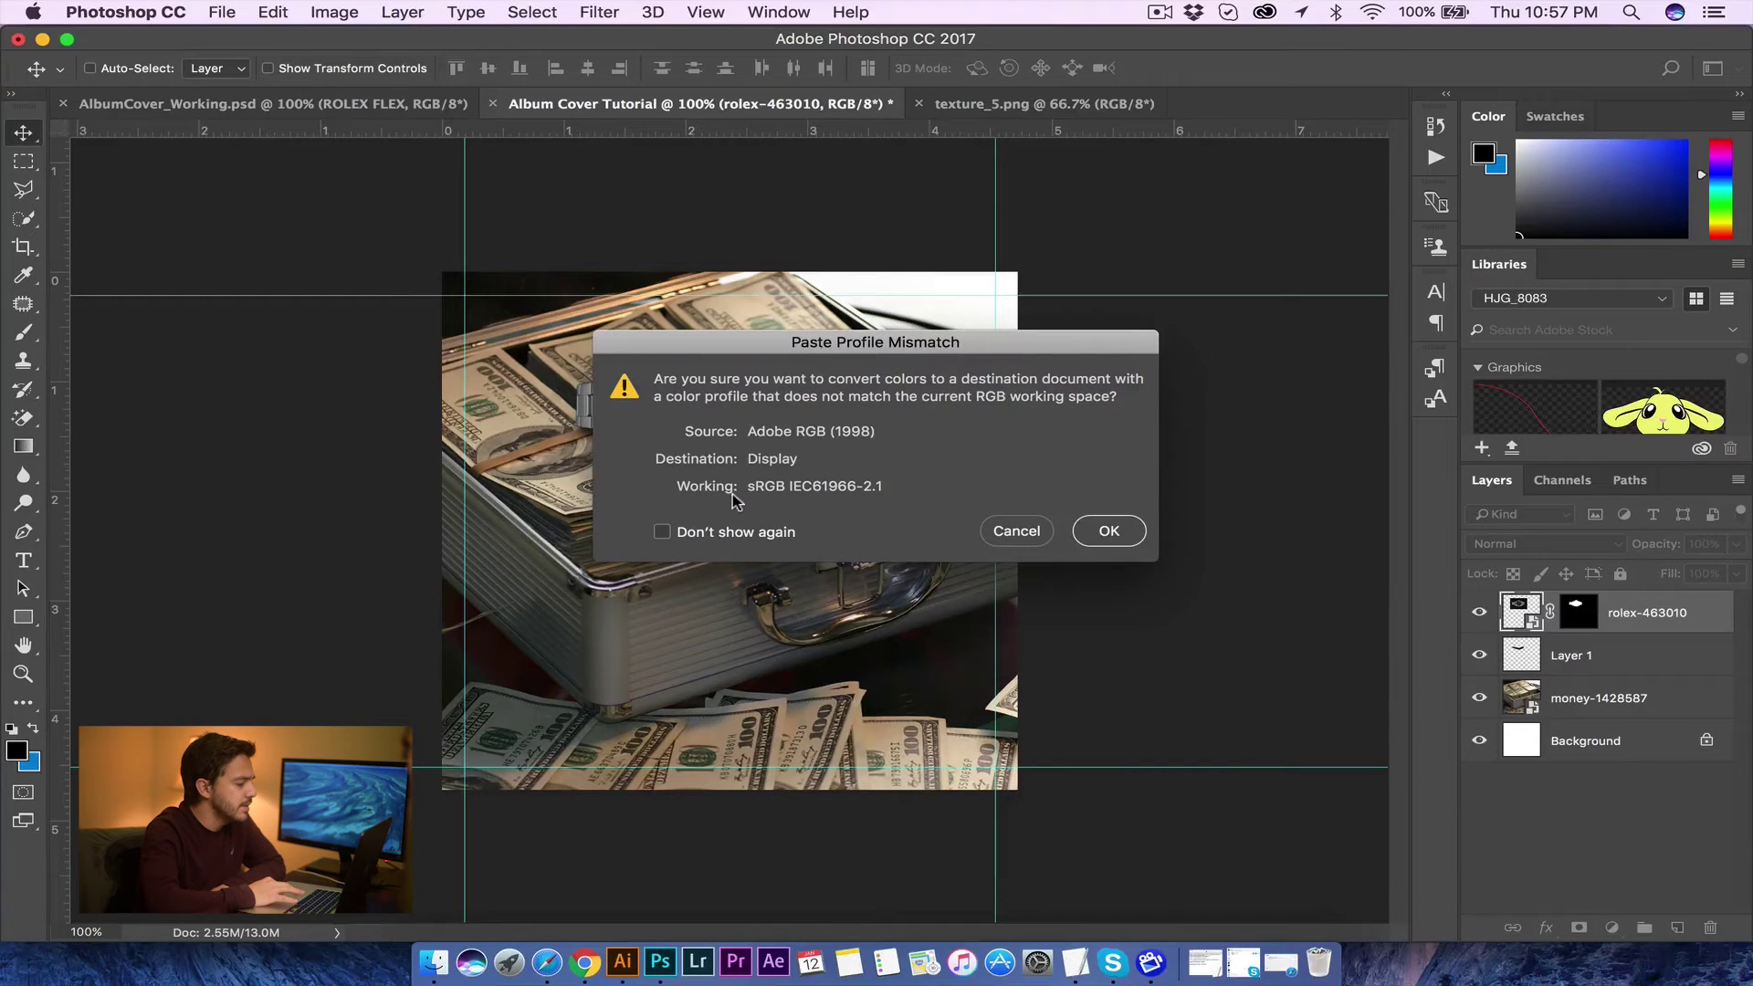
left_click(1108, 532)
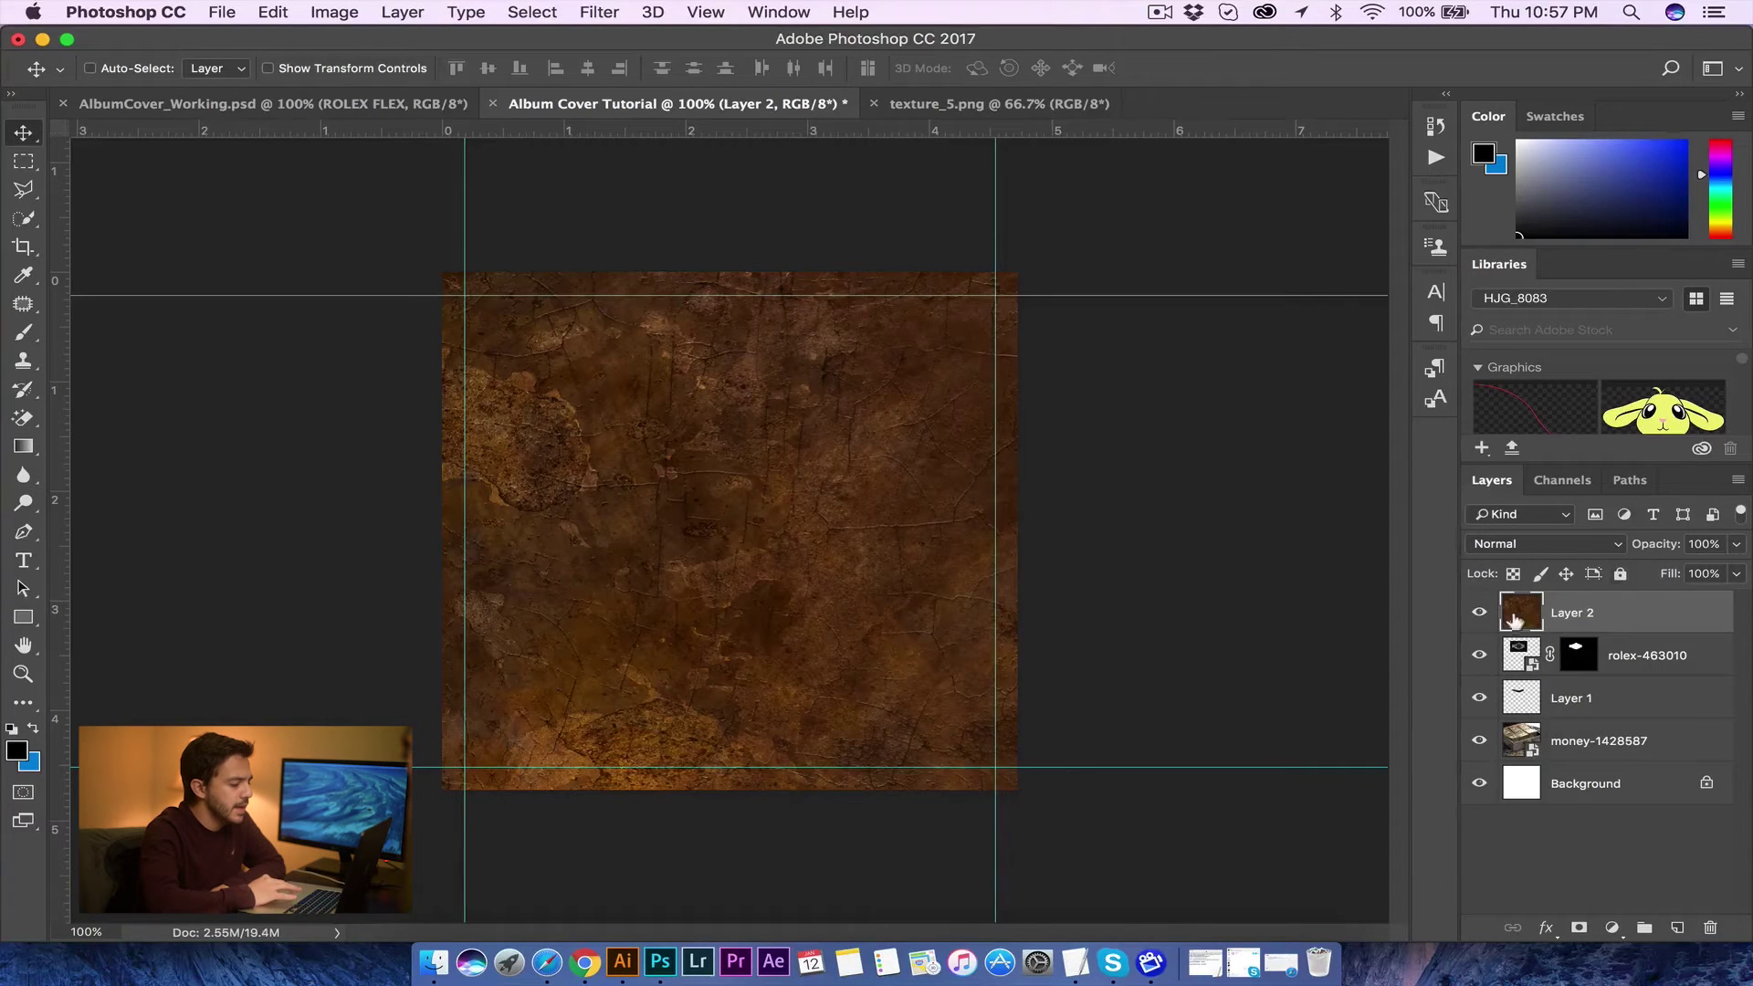
left_click_drag(803, 473, 715, 462)
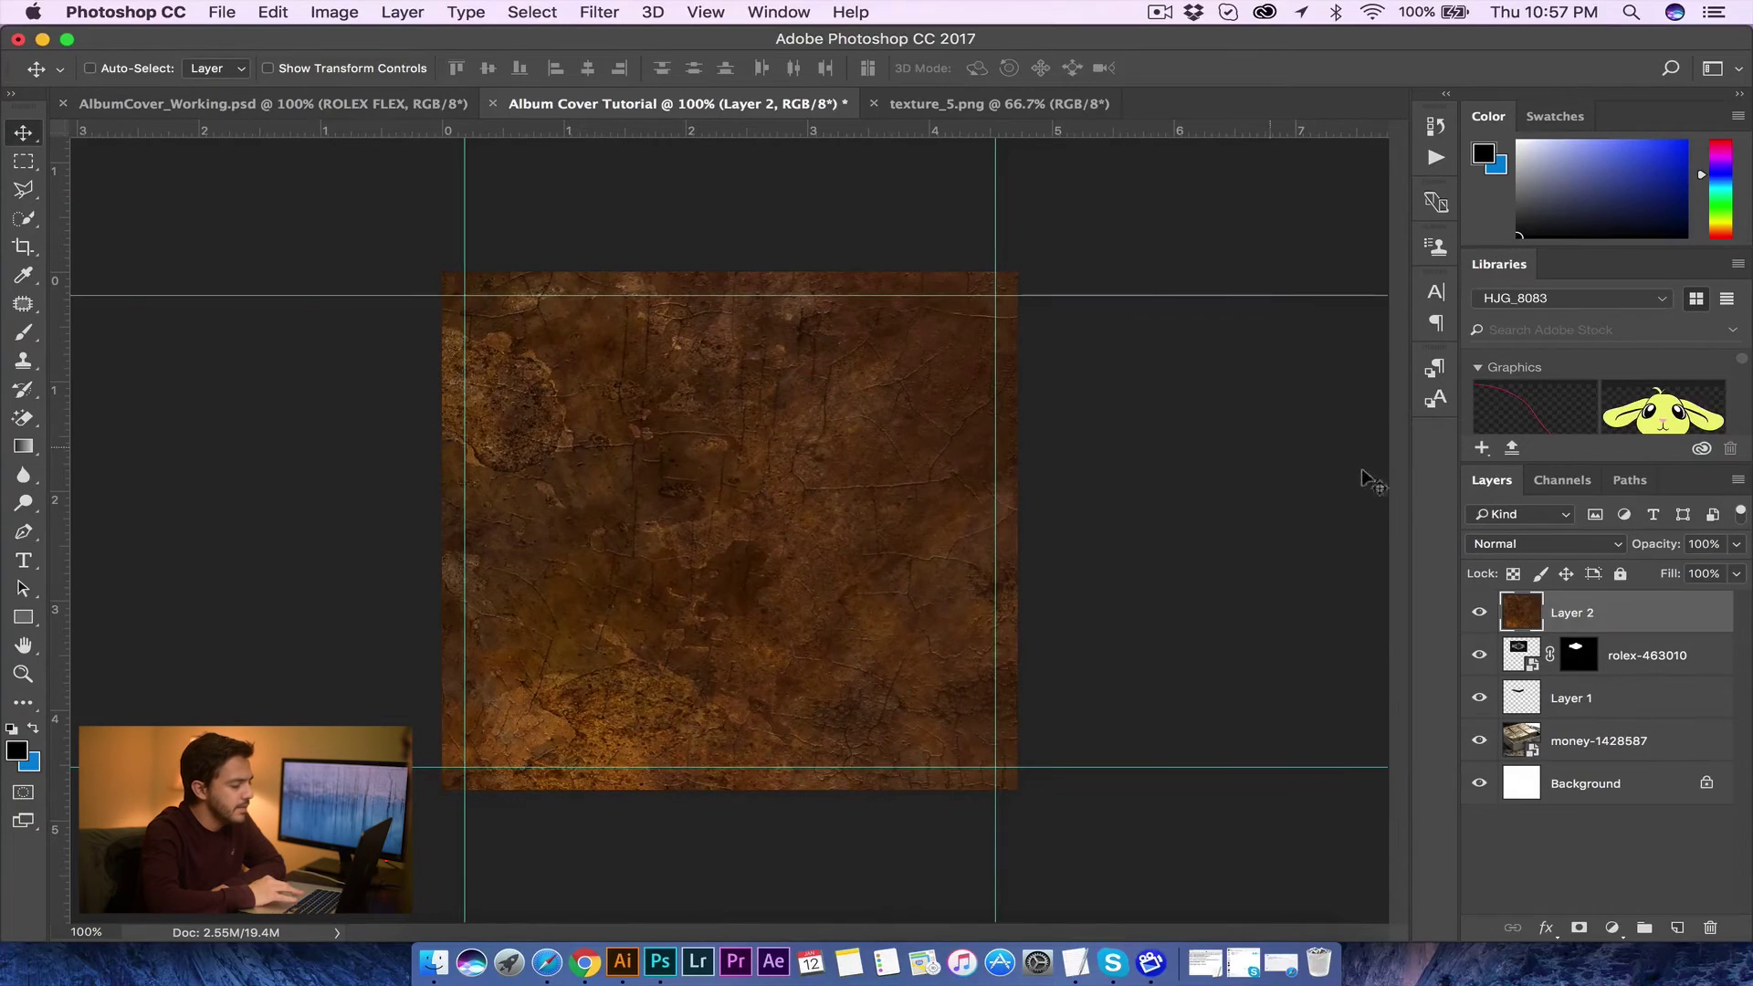
Step: Set the texture layer's blend mode to Overlay and nudge the texture slightly over the cover
left_click(1545, 546)
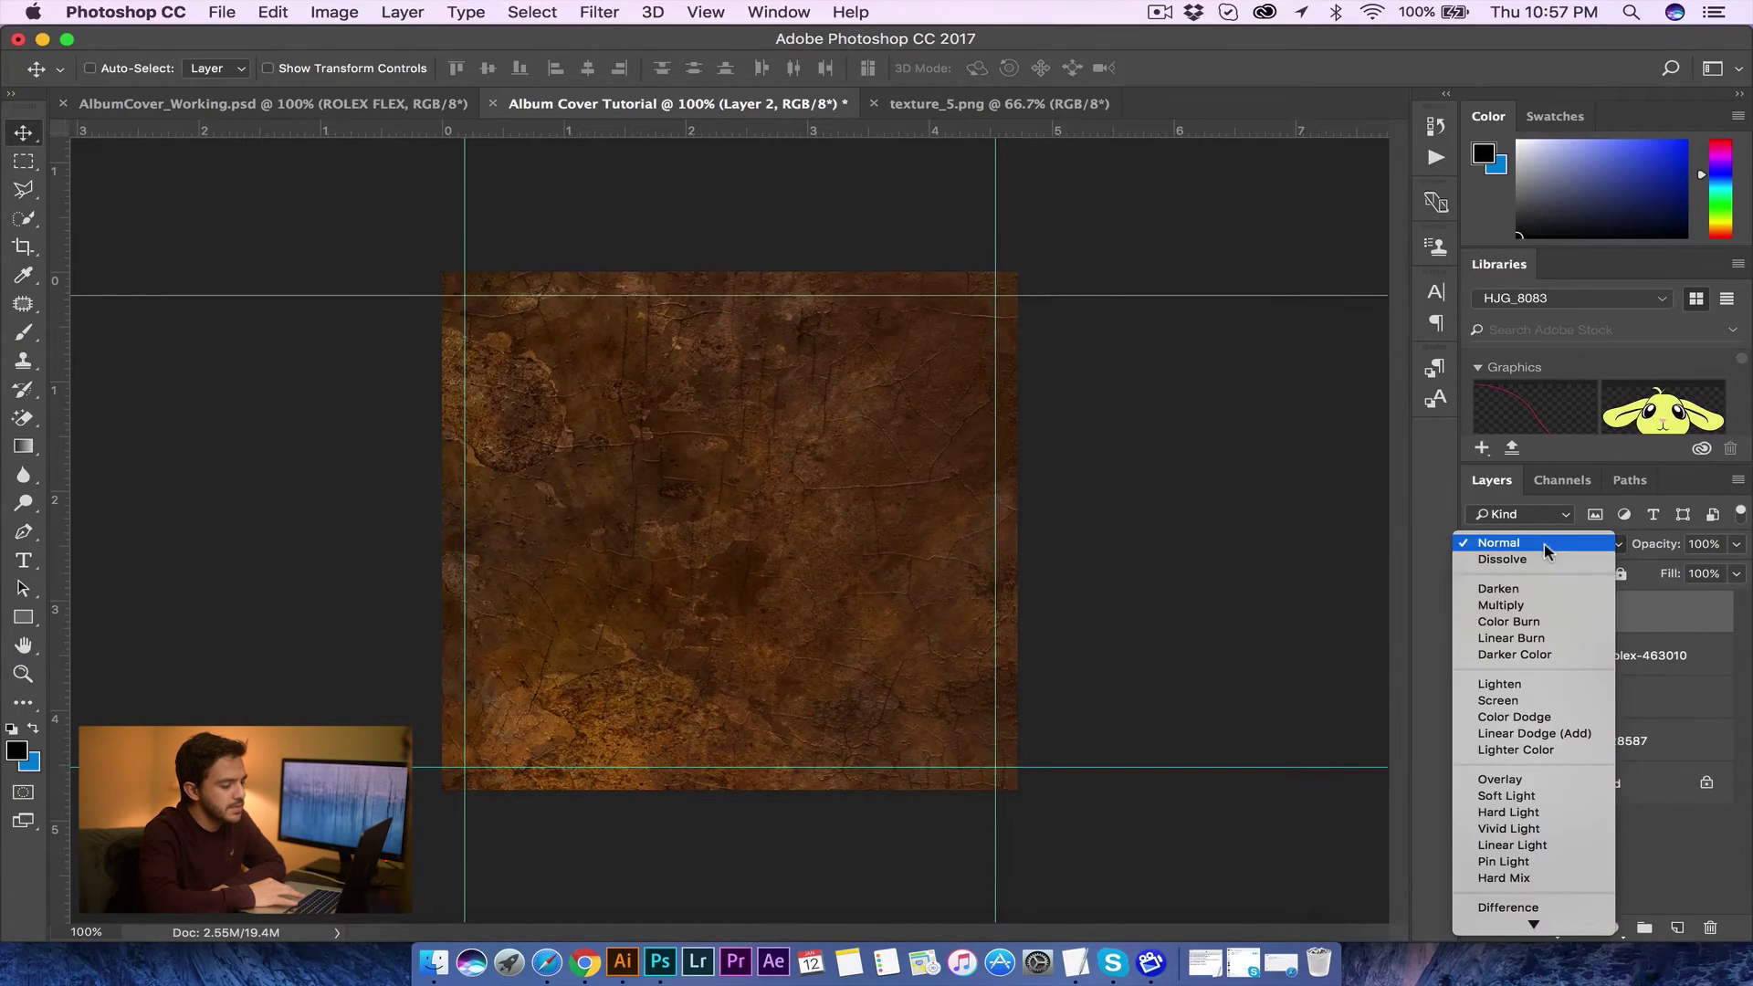
left_click(1532, 784)
mouse_move(836, 457)
left_mouse_down()
mouse_move(838, 497)
mouse_move(882, 452)
mouse_move(857, 463)
left_mouse_up()
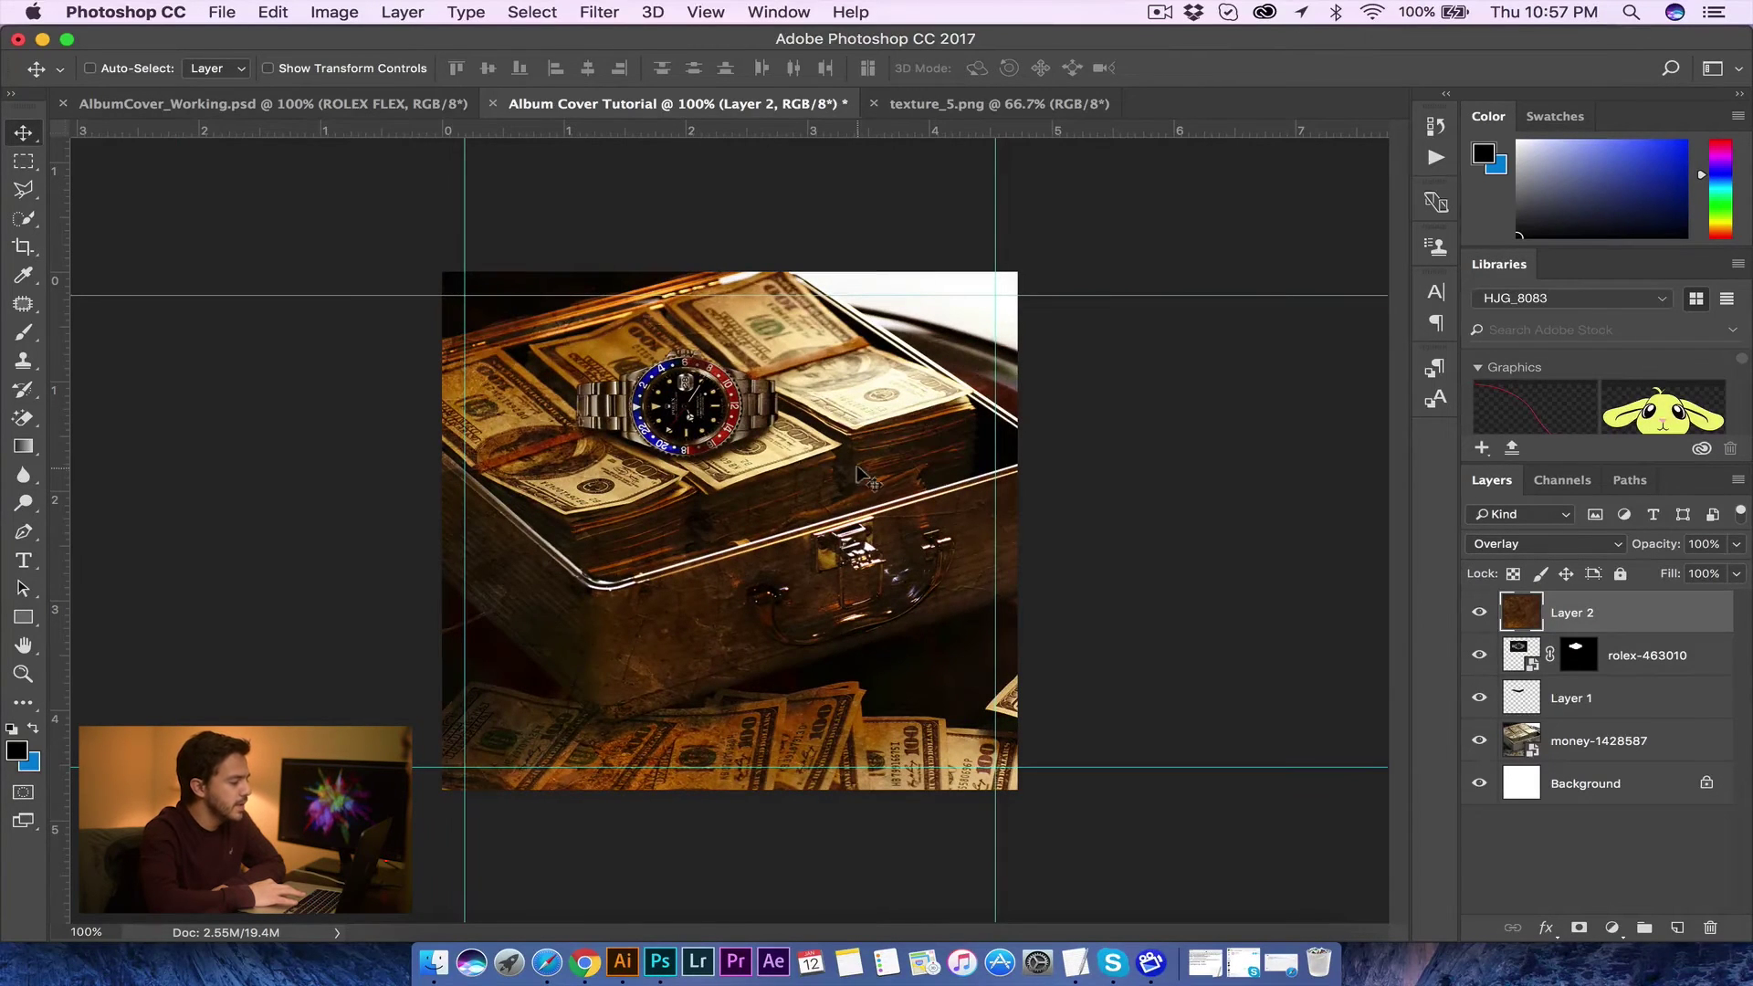
Step: Add a new layer directly above Background and set the foreground colour to bright yellow (fff600)
left_click(1587, 786)
left_click(1677, 929)
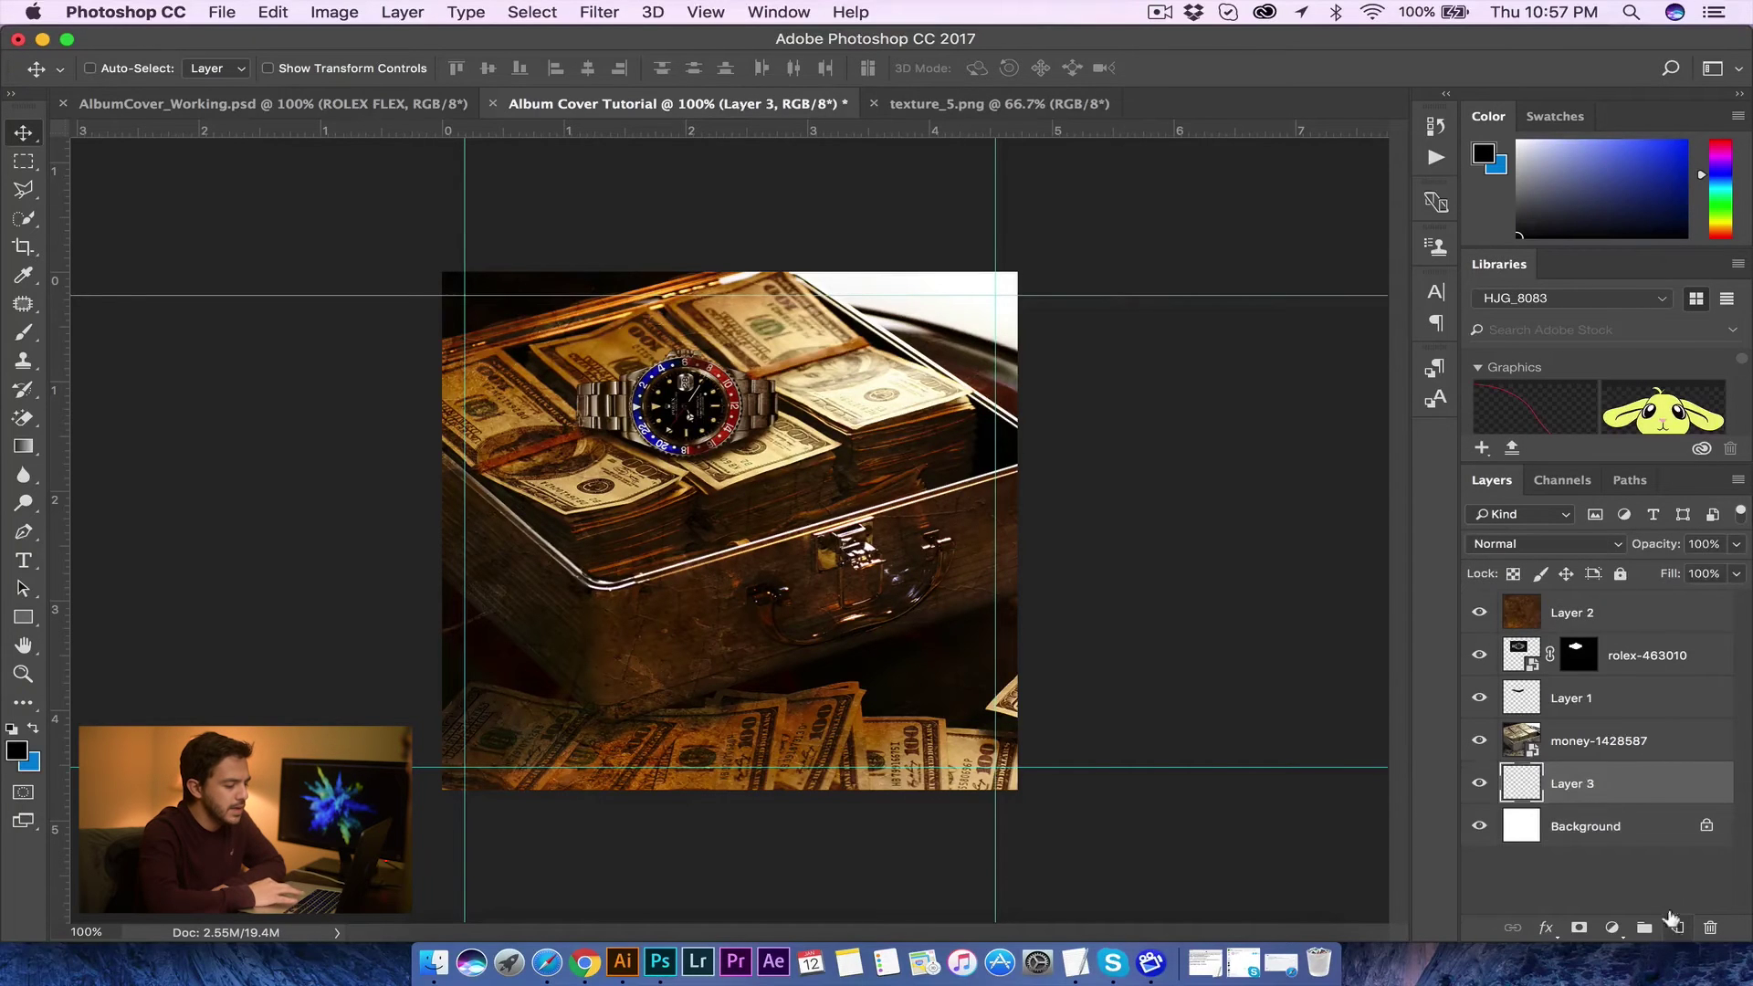
left_click(16, 752)
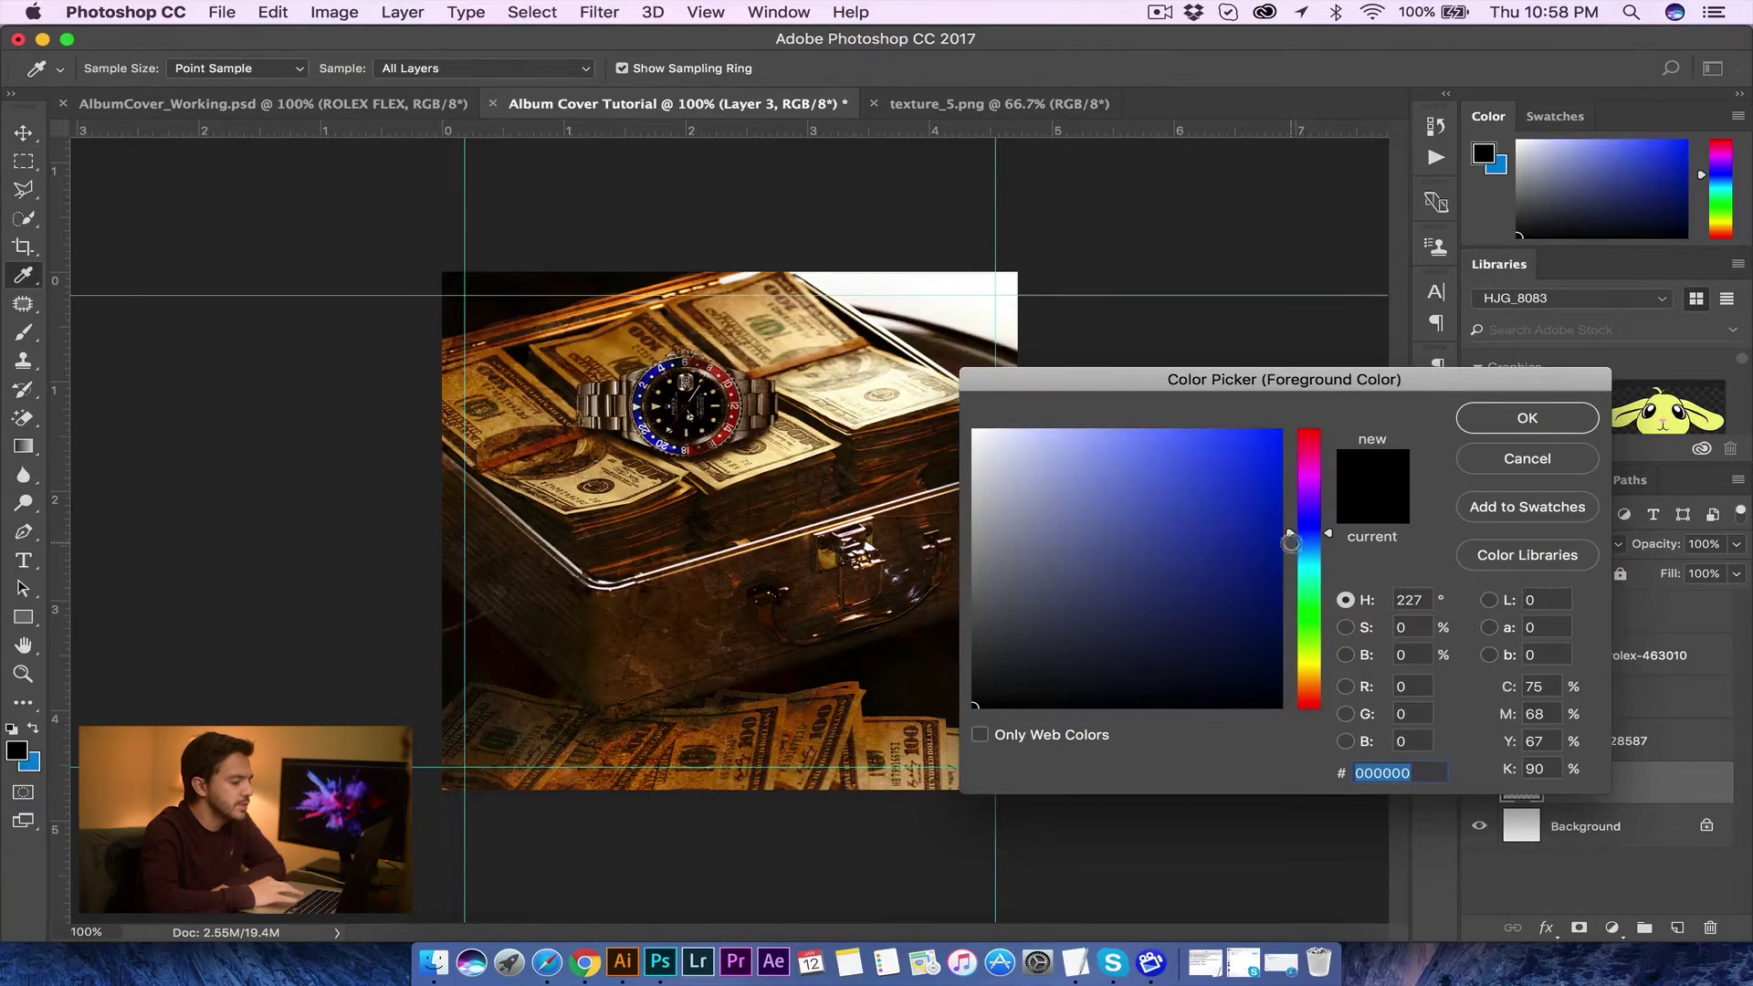
left_click(1312, 665)
left_click(1280, 430)
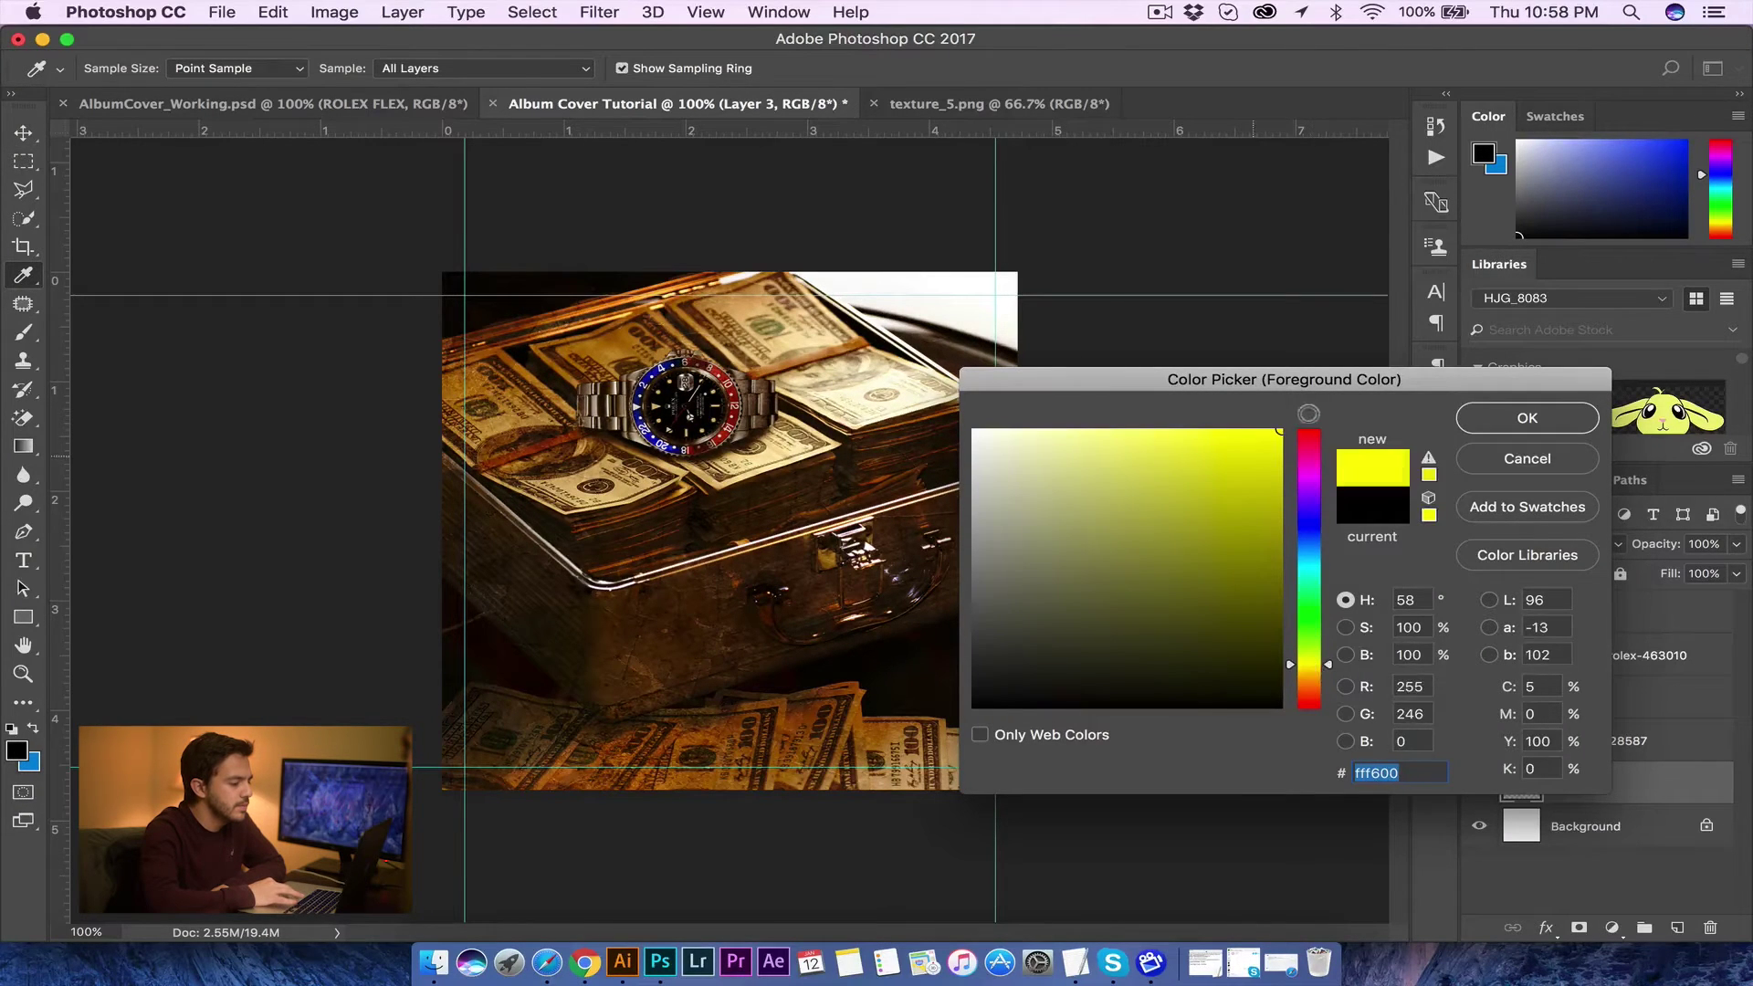
left_click(1527, 417)
key("v")
Step: Set the background colour to bright orange (fa8100)
left_click(31, 767)
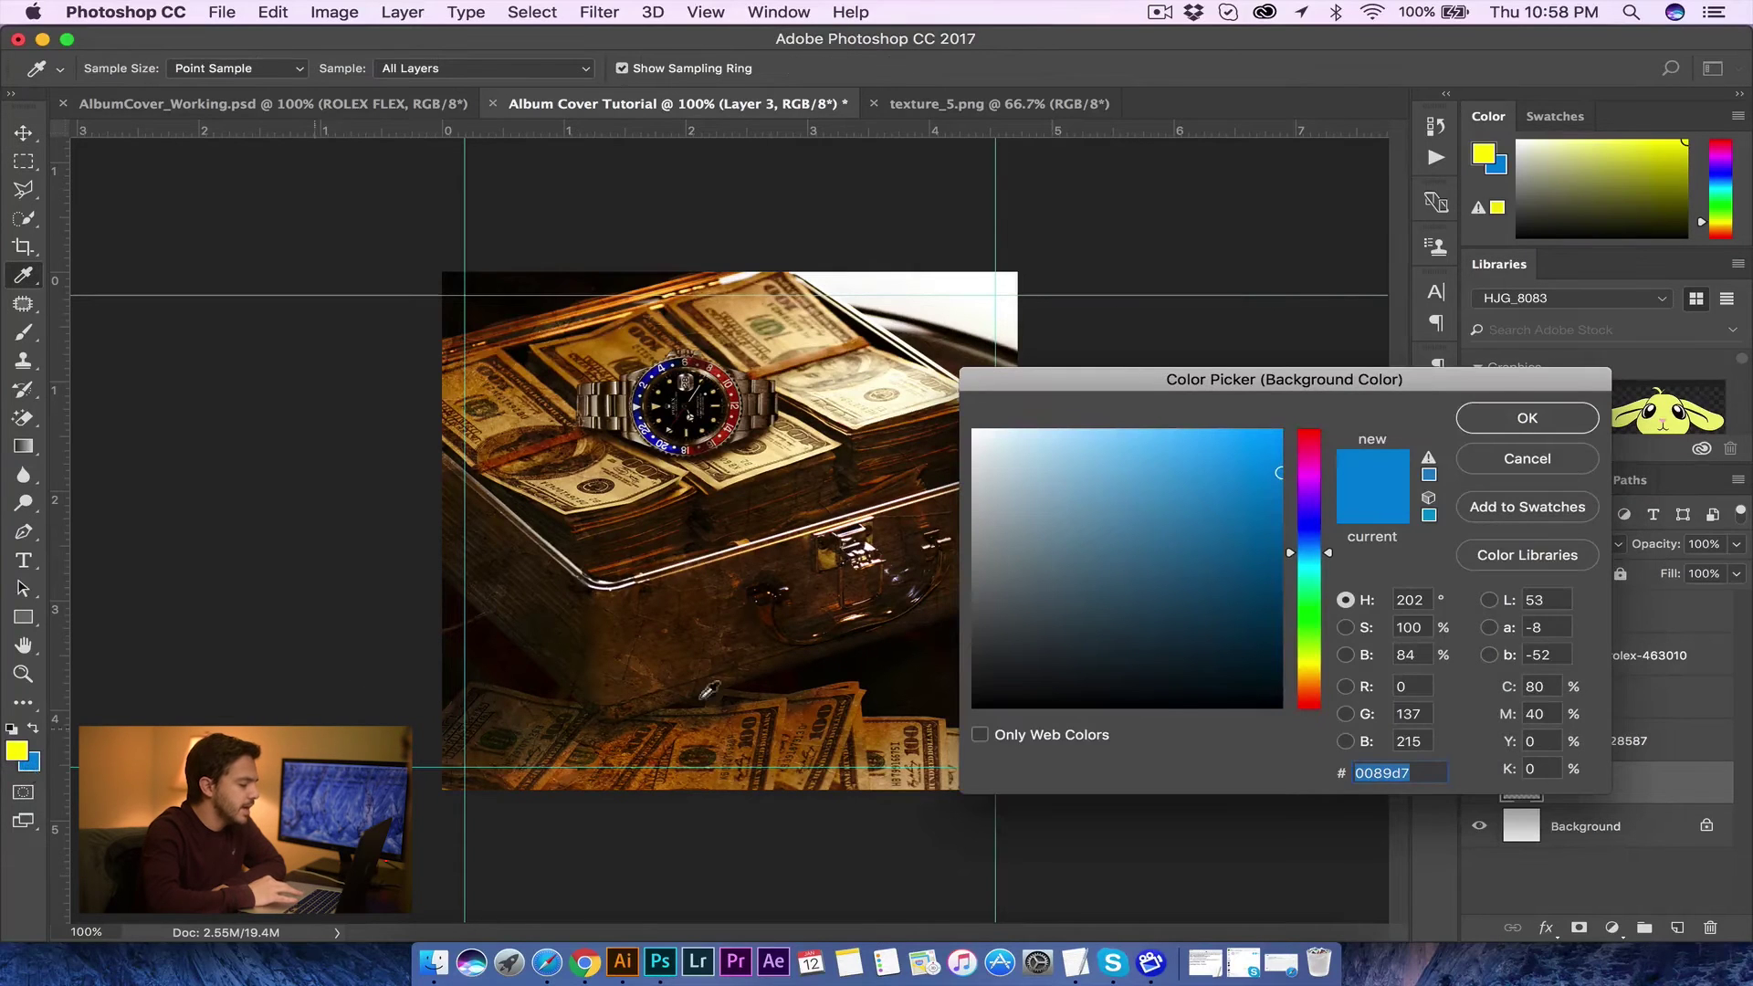
left_click(1302, 685)
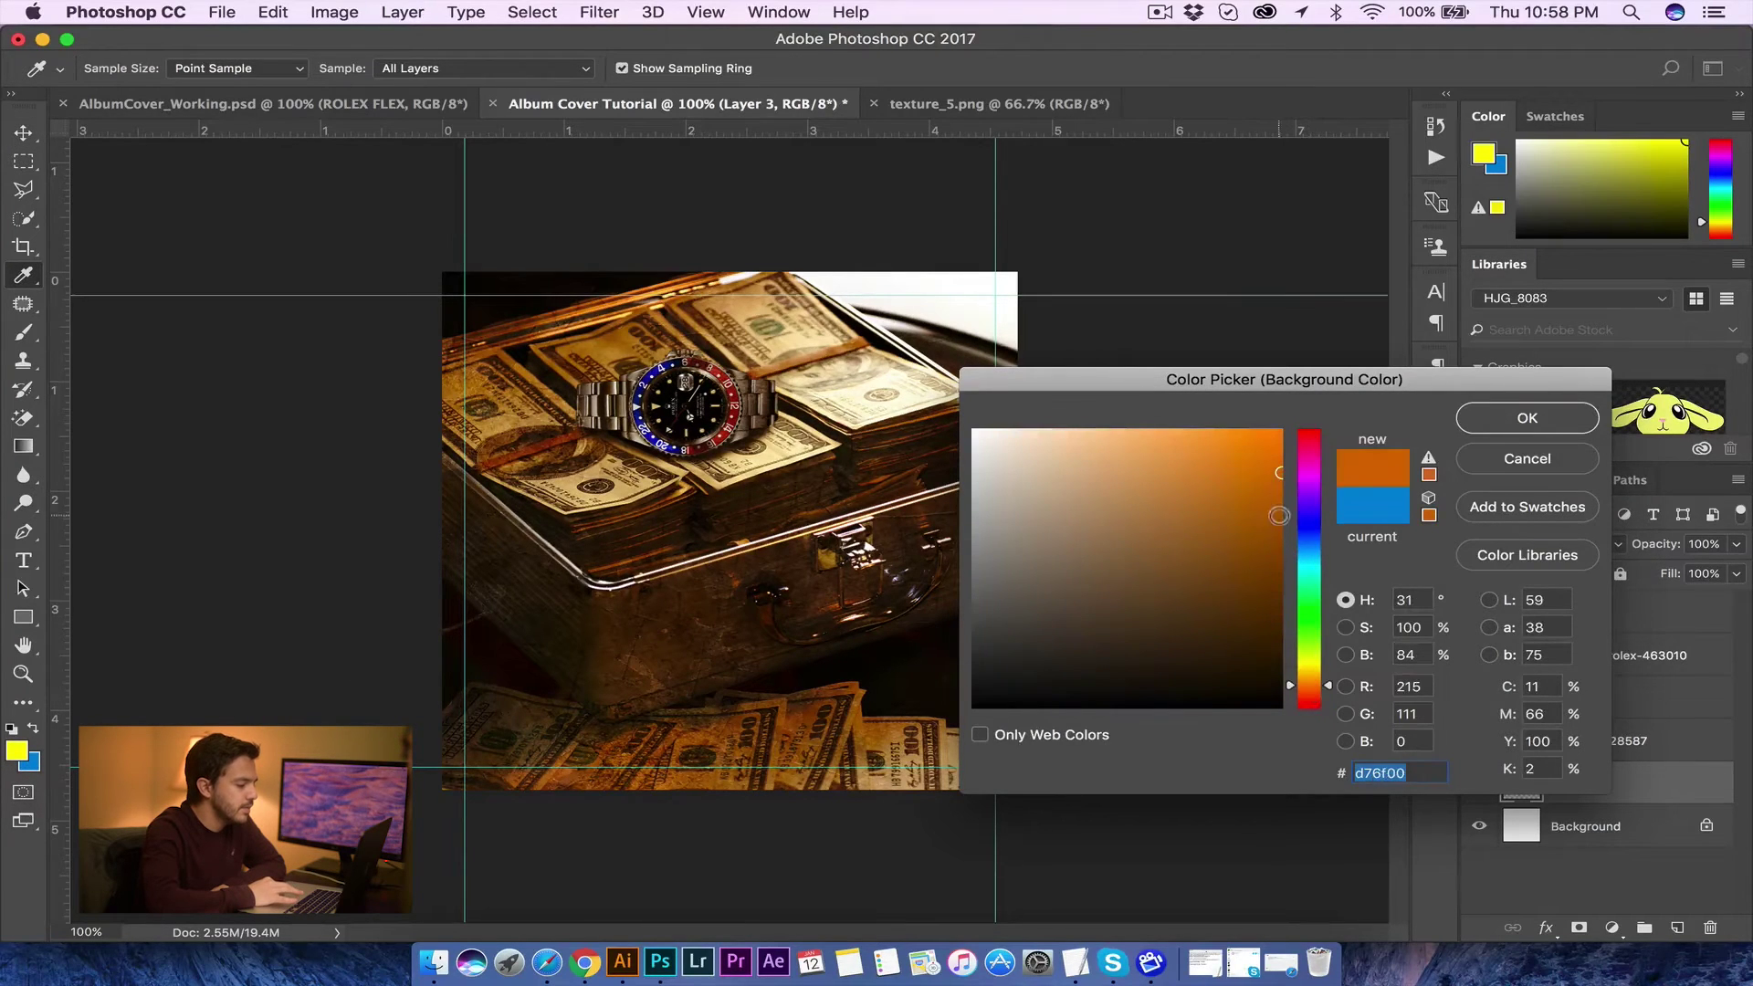
left_click(1280, 432)
left_click(1527, 418)
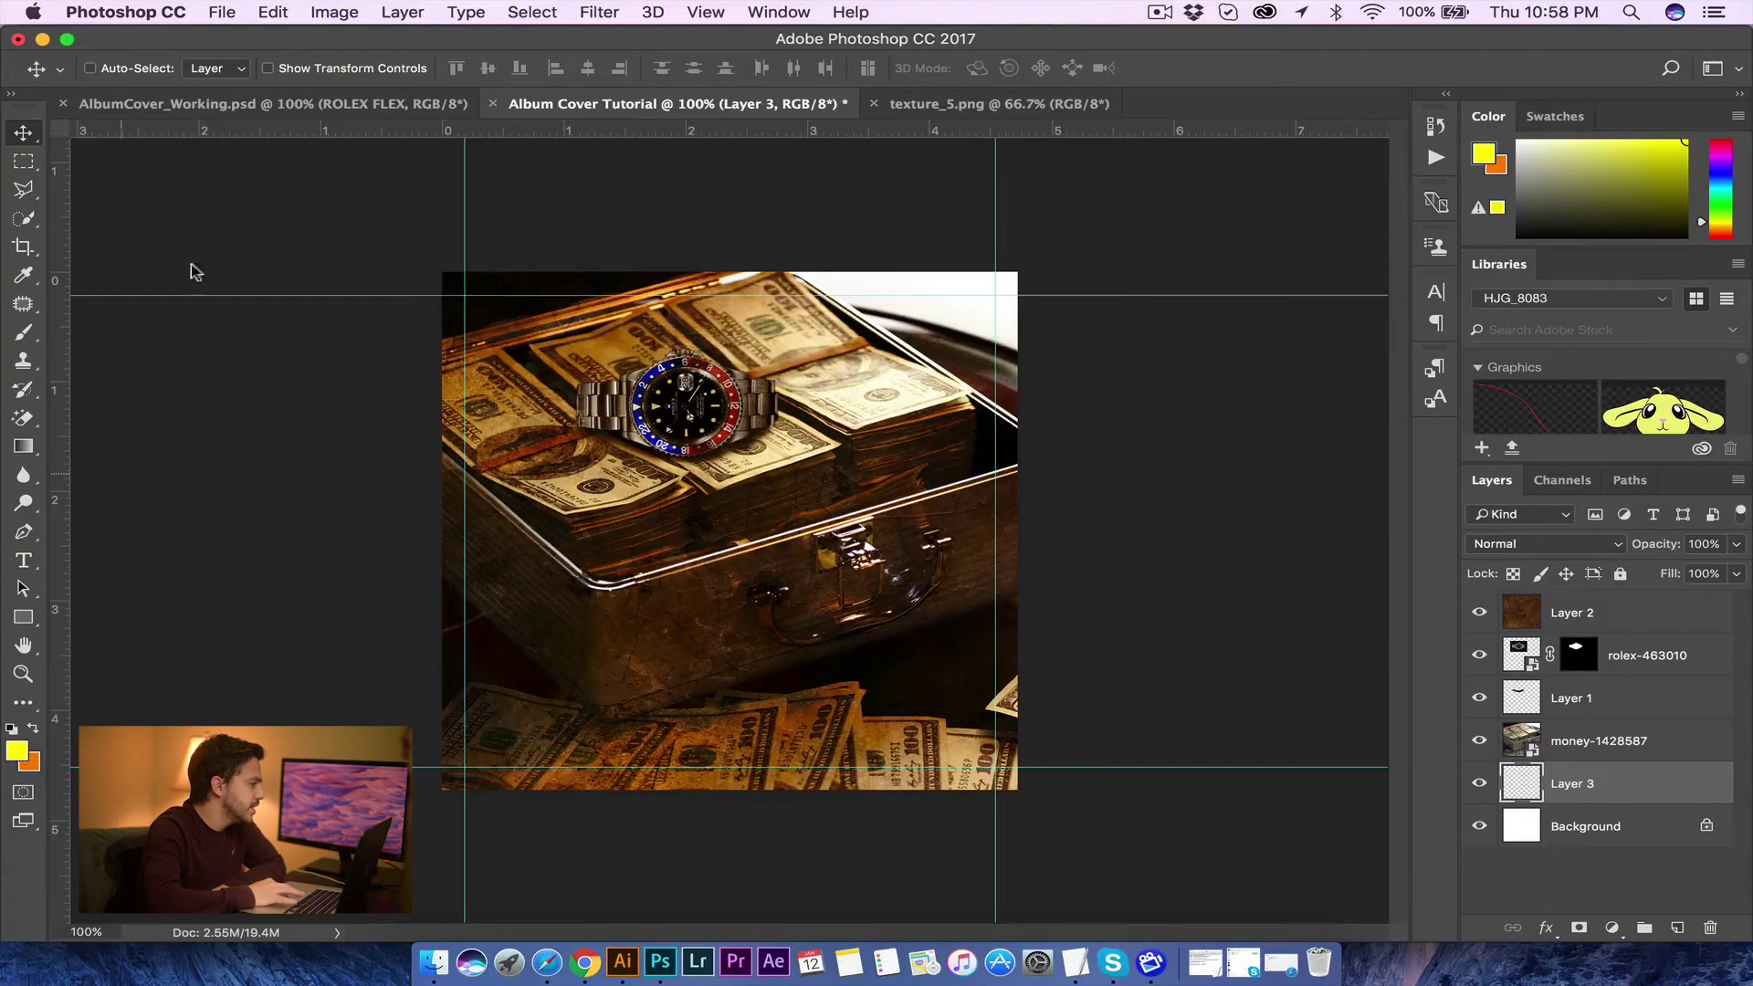
Step: Fill Layer 3 with a reversed radial yellow-to-orange gradient running diagonally from the canvas's upper-left corner to its lower-right corner
left_click(24, 446)
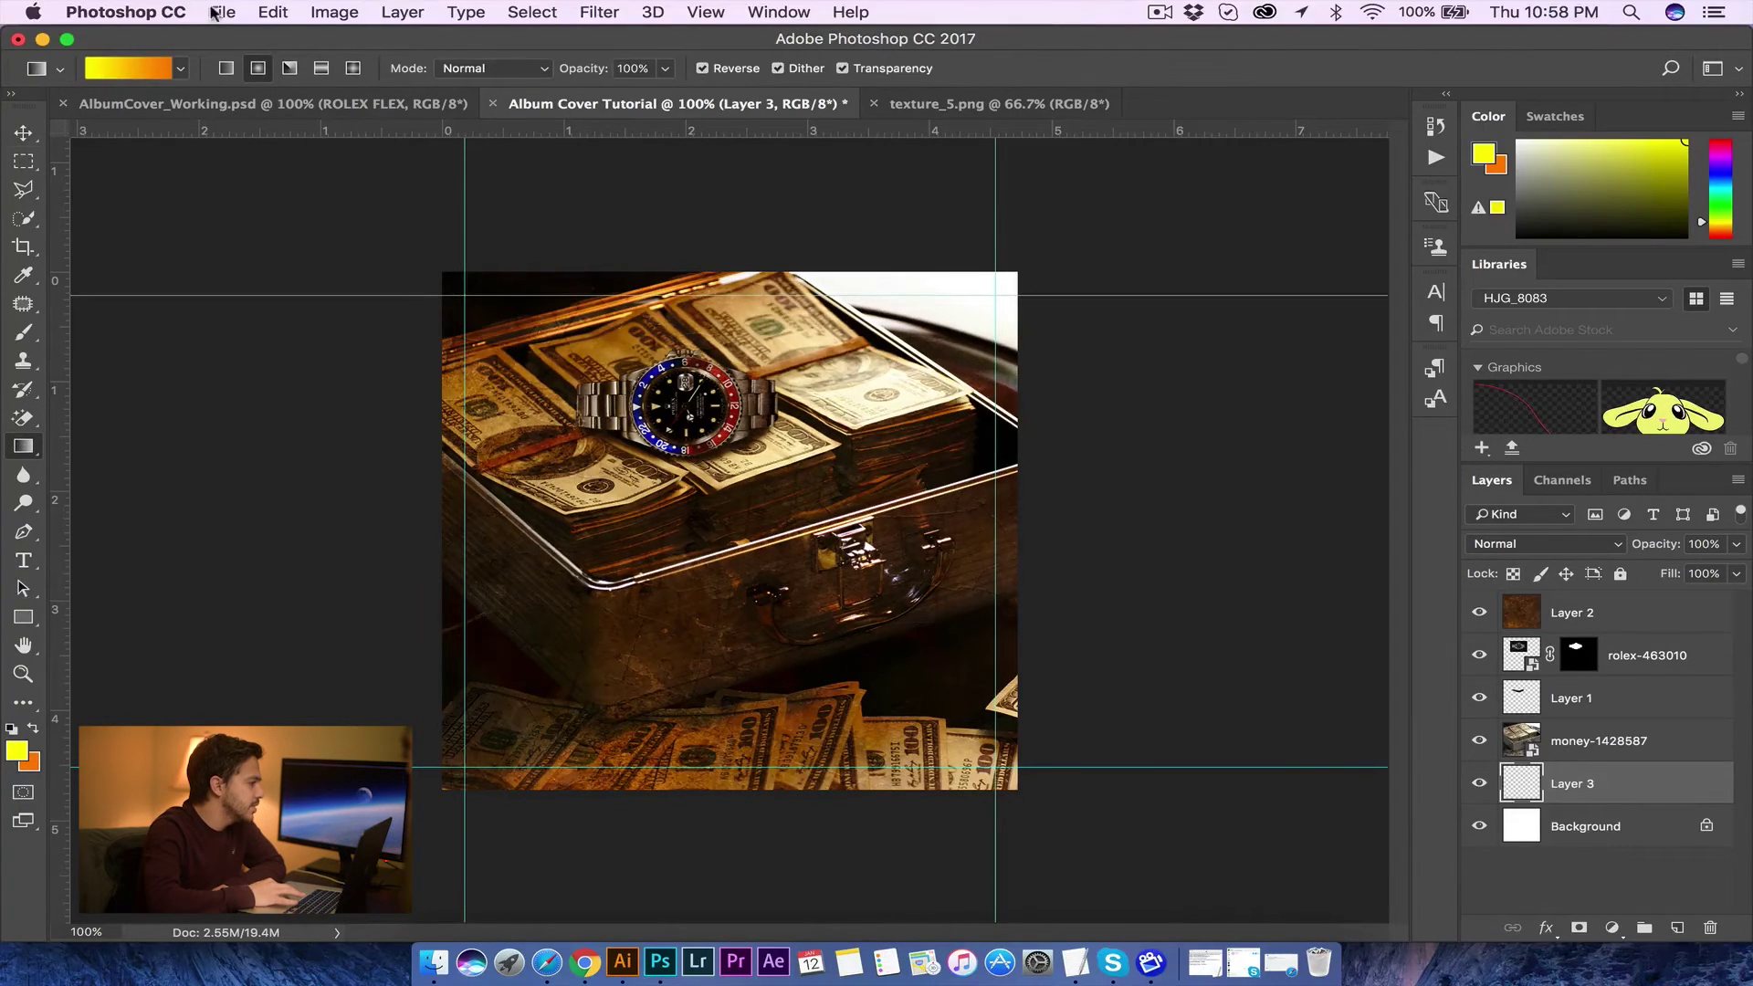
left_click(181, 70)
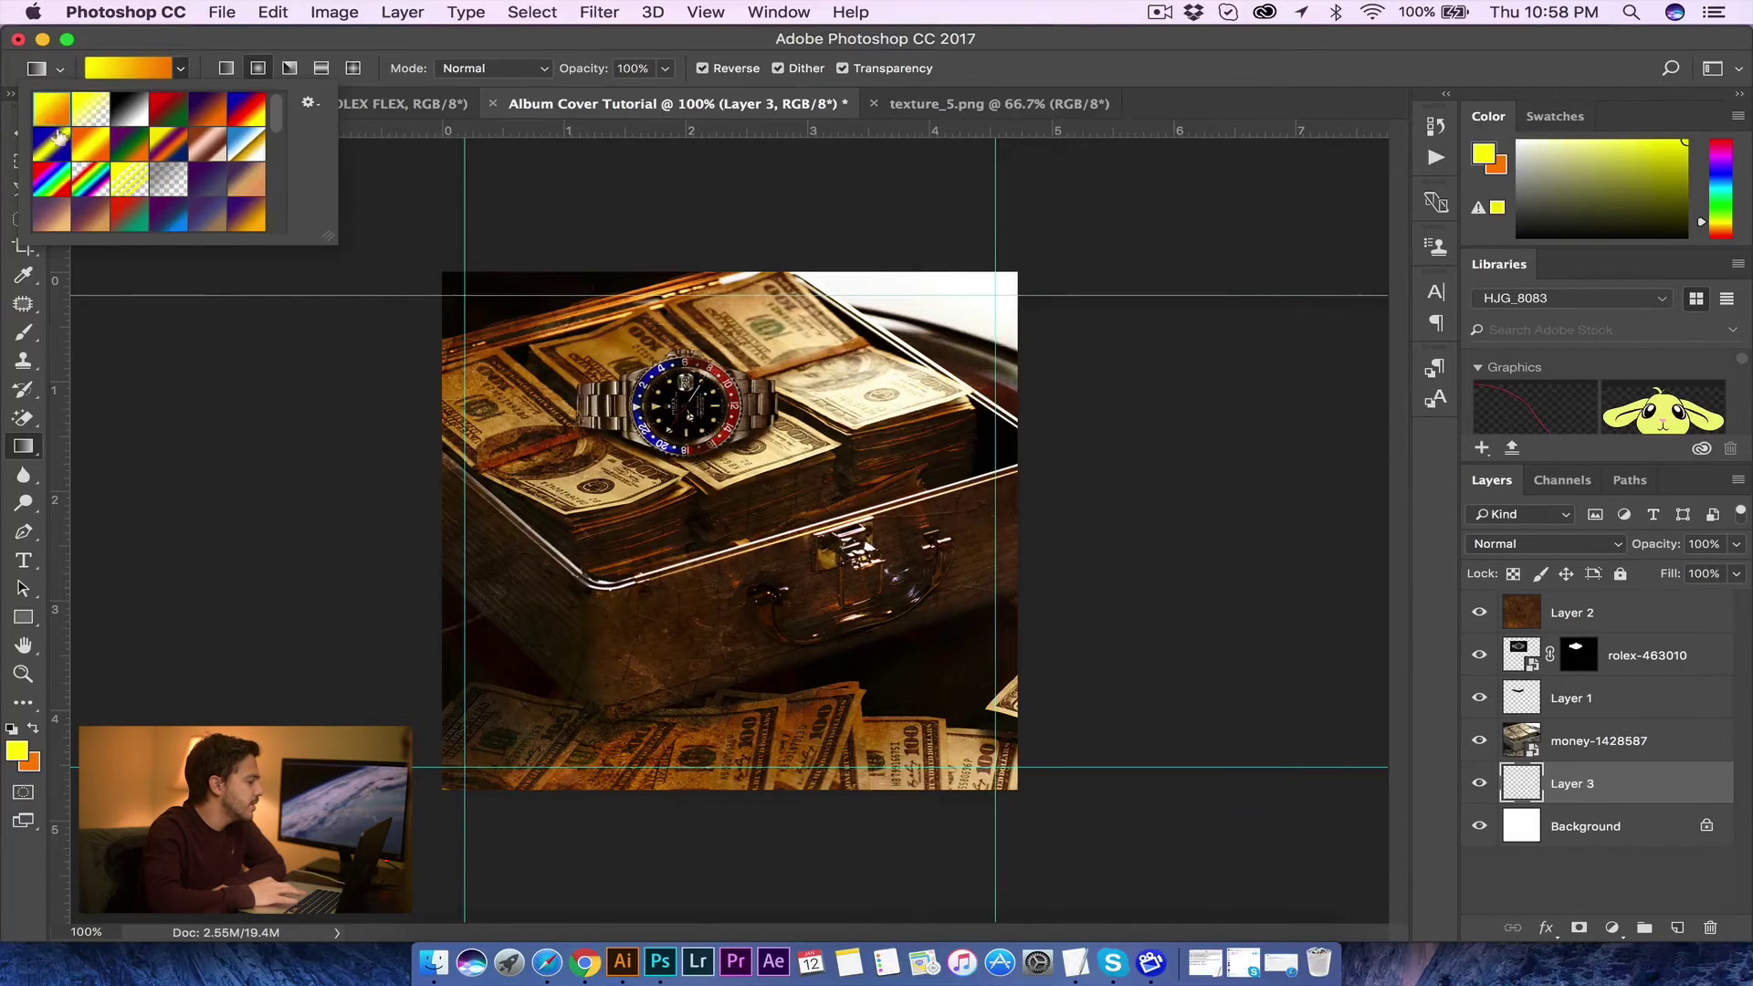
left_click(434, 260)
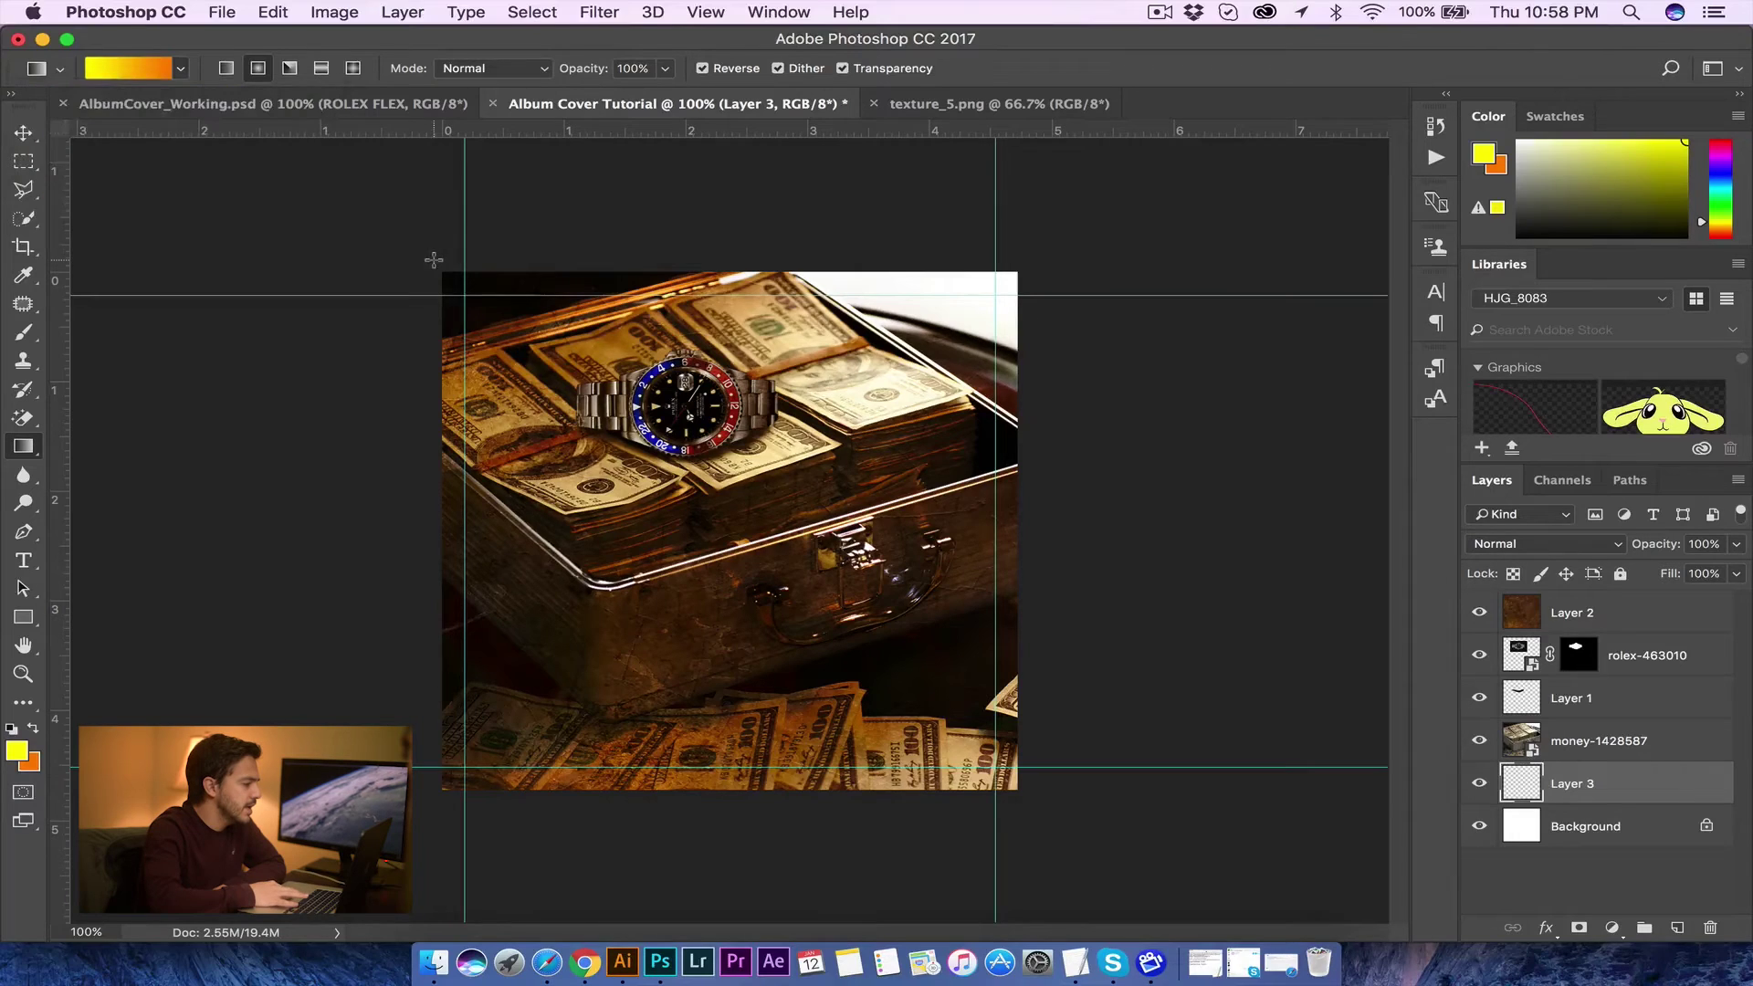
left_click_drag(433, 260, 1024, 815)
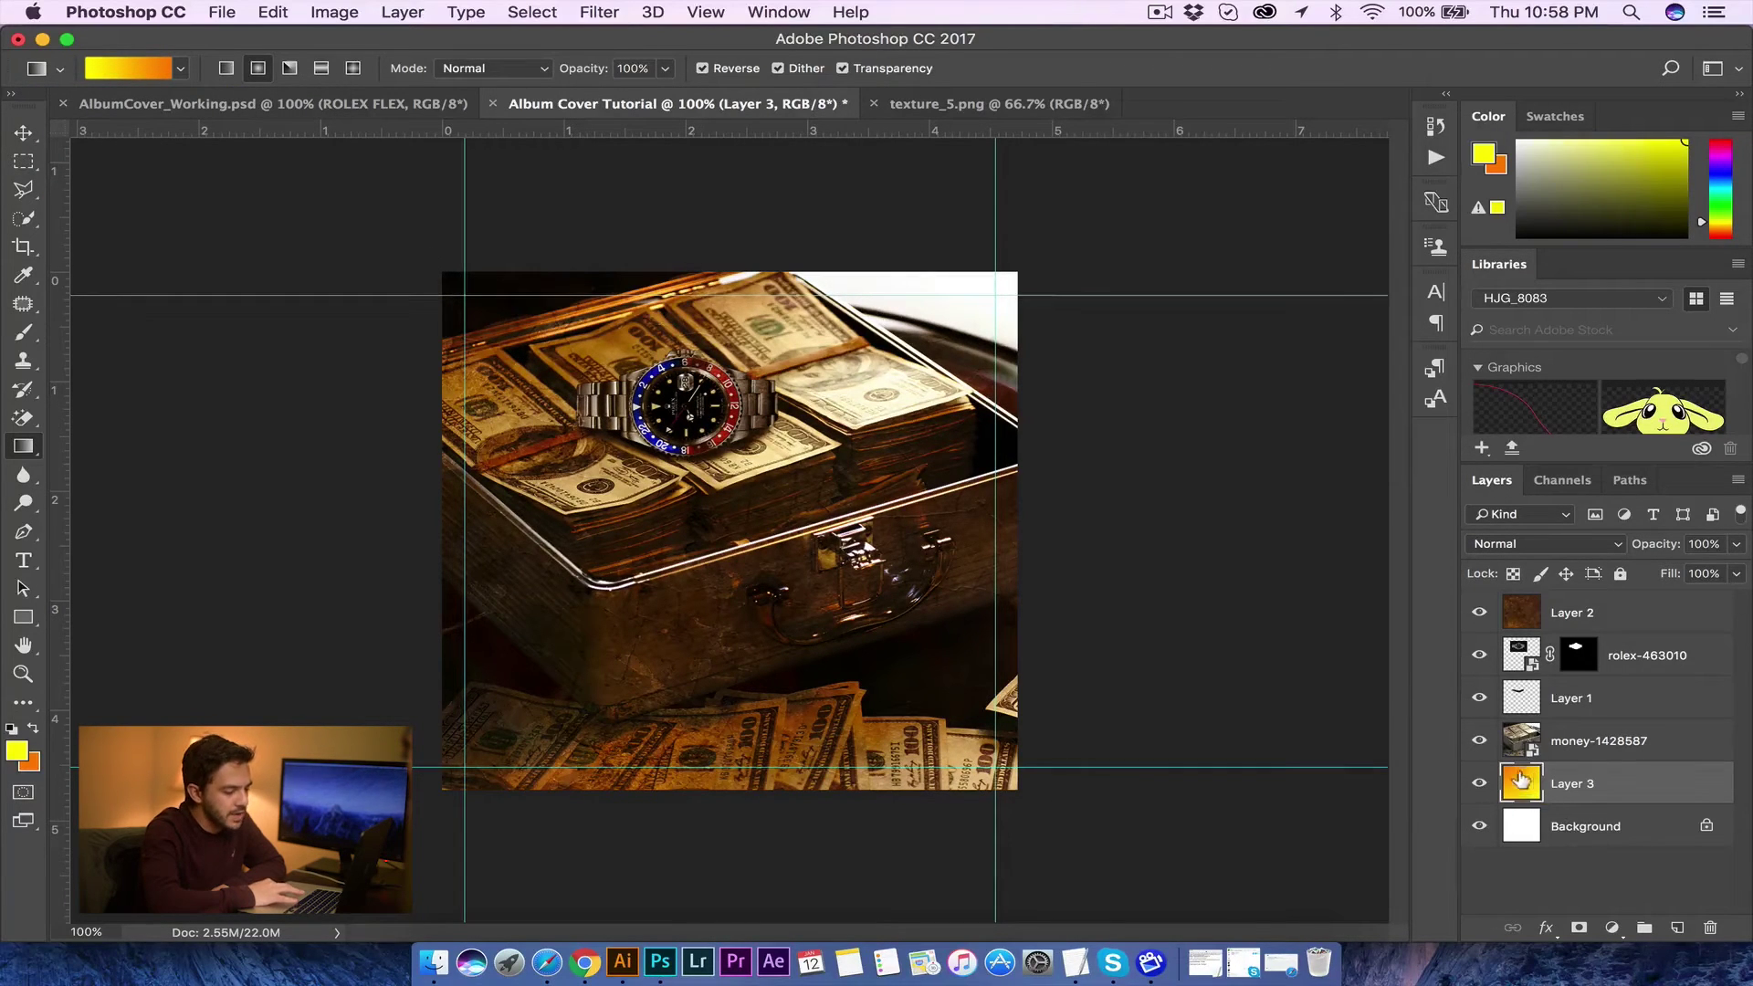
Step: Set the money-1428587 layer's blend mode to Overlay
left_click(1602, 741)
left_click(1578, 543)
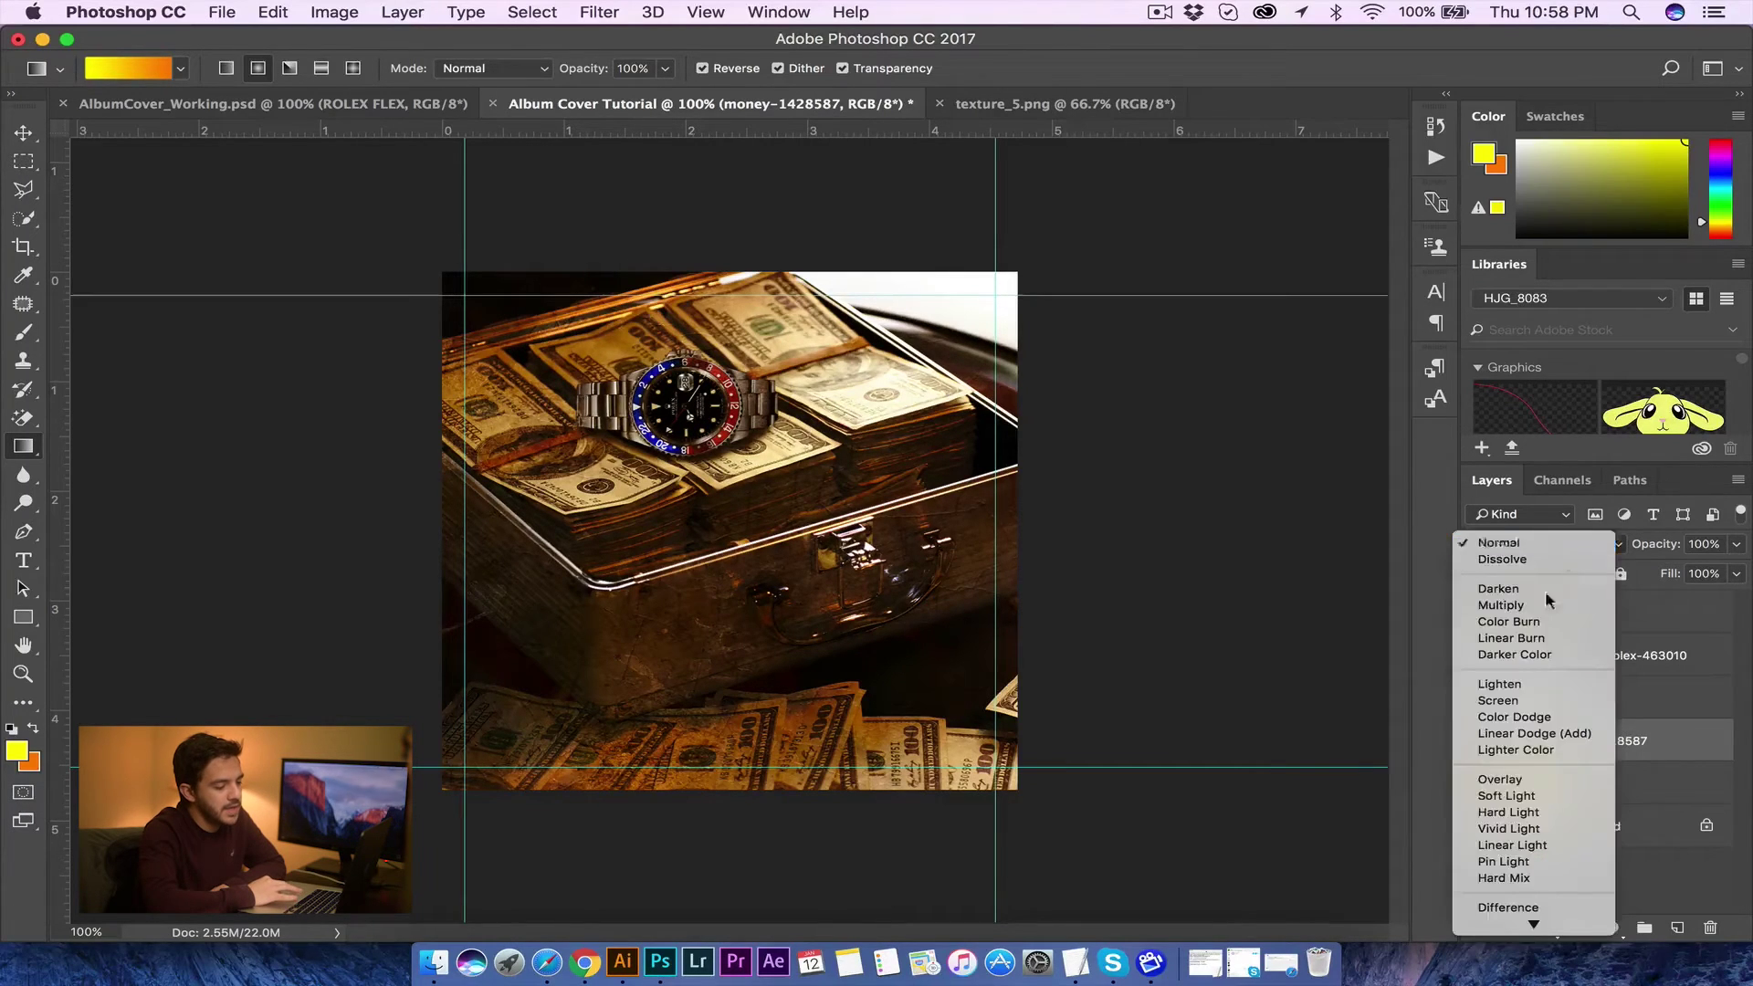
key("Escape")
left_click(1523, 545)
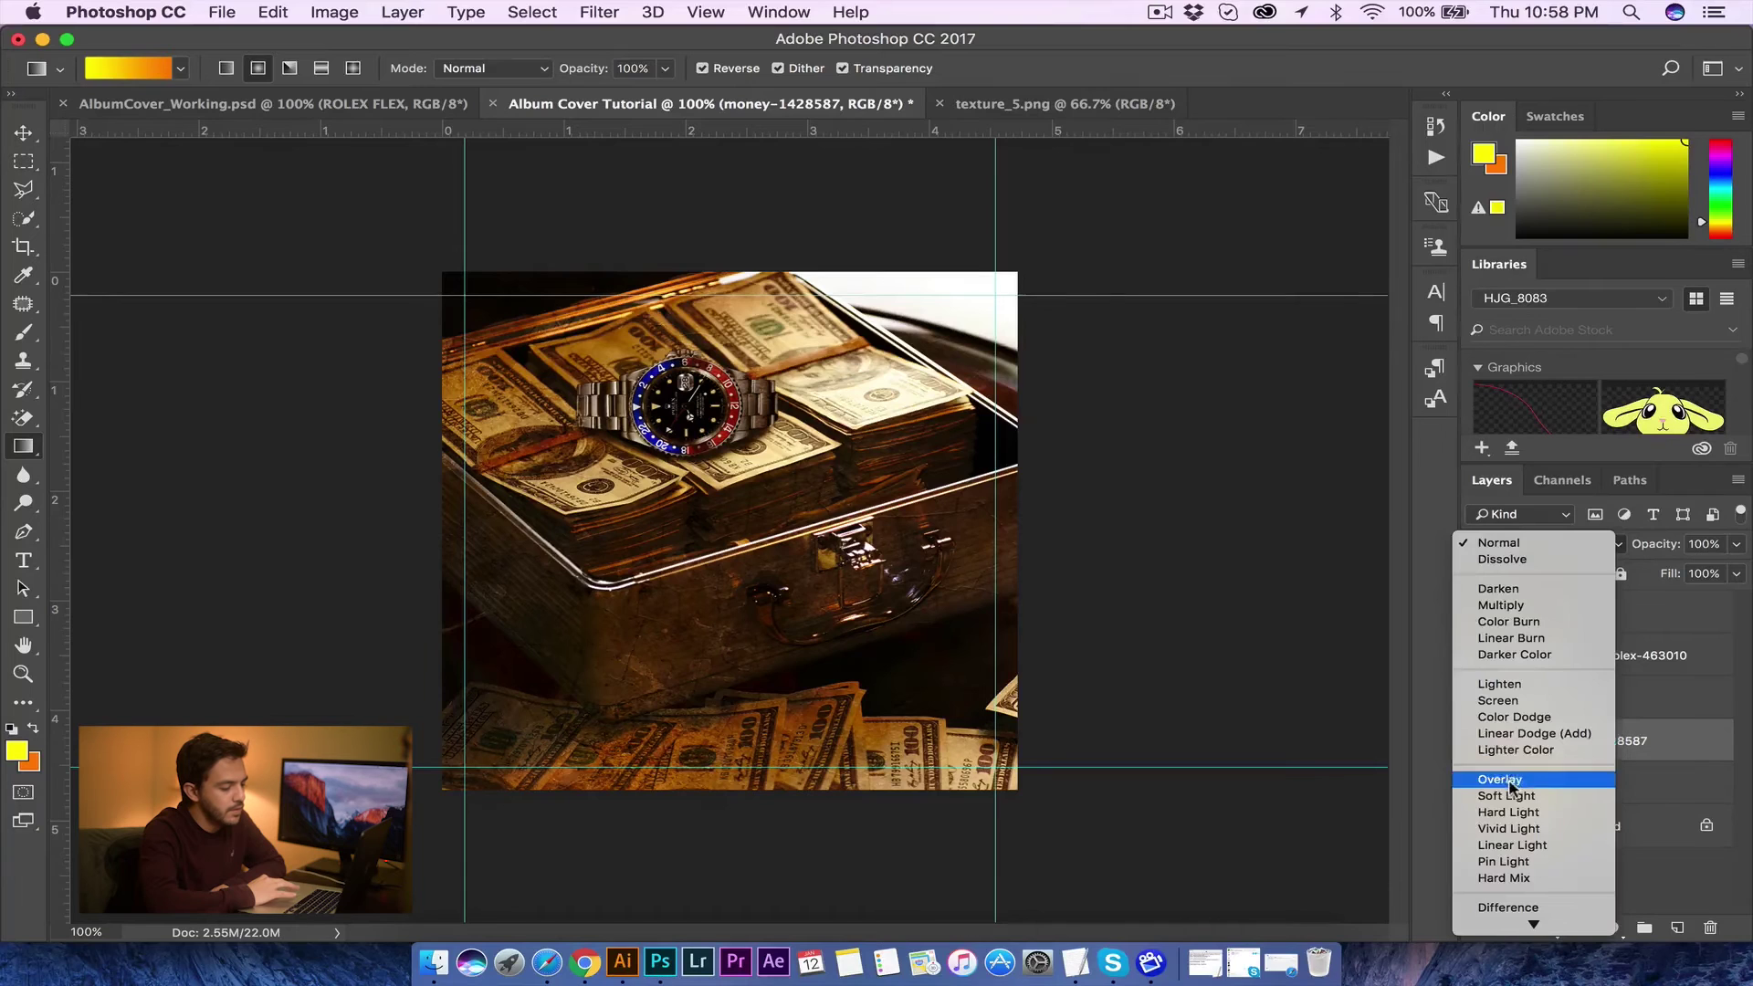
left_click(1505, 655)
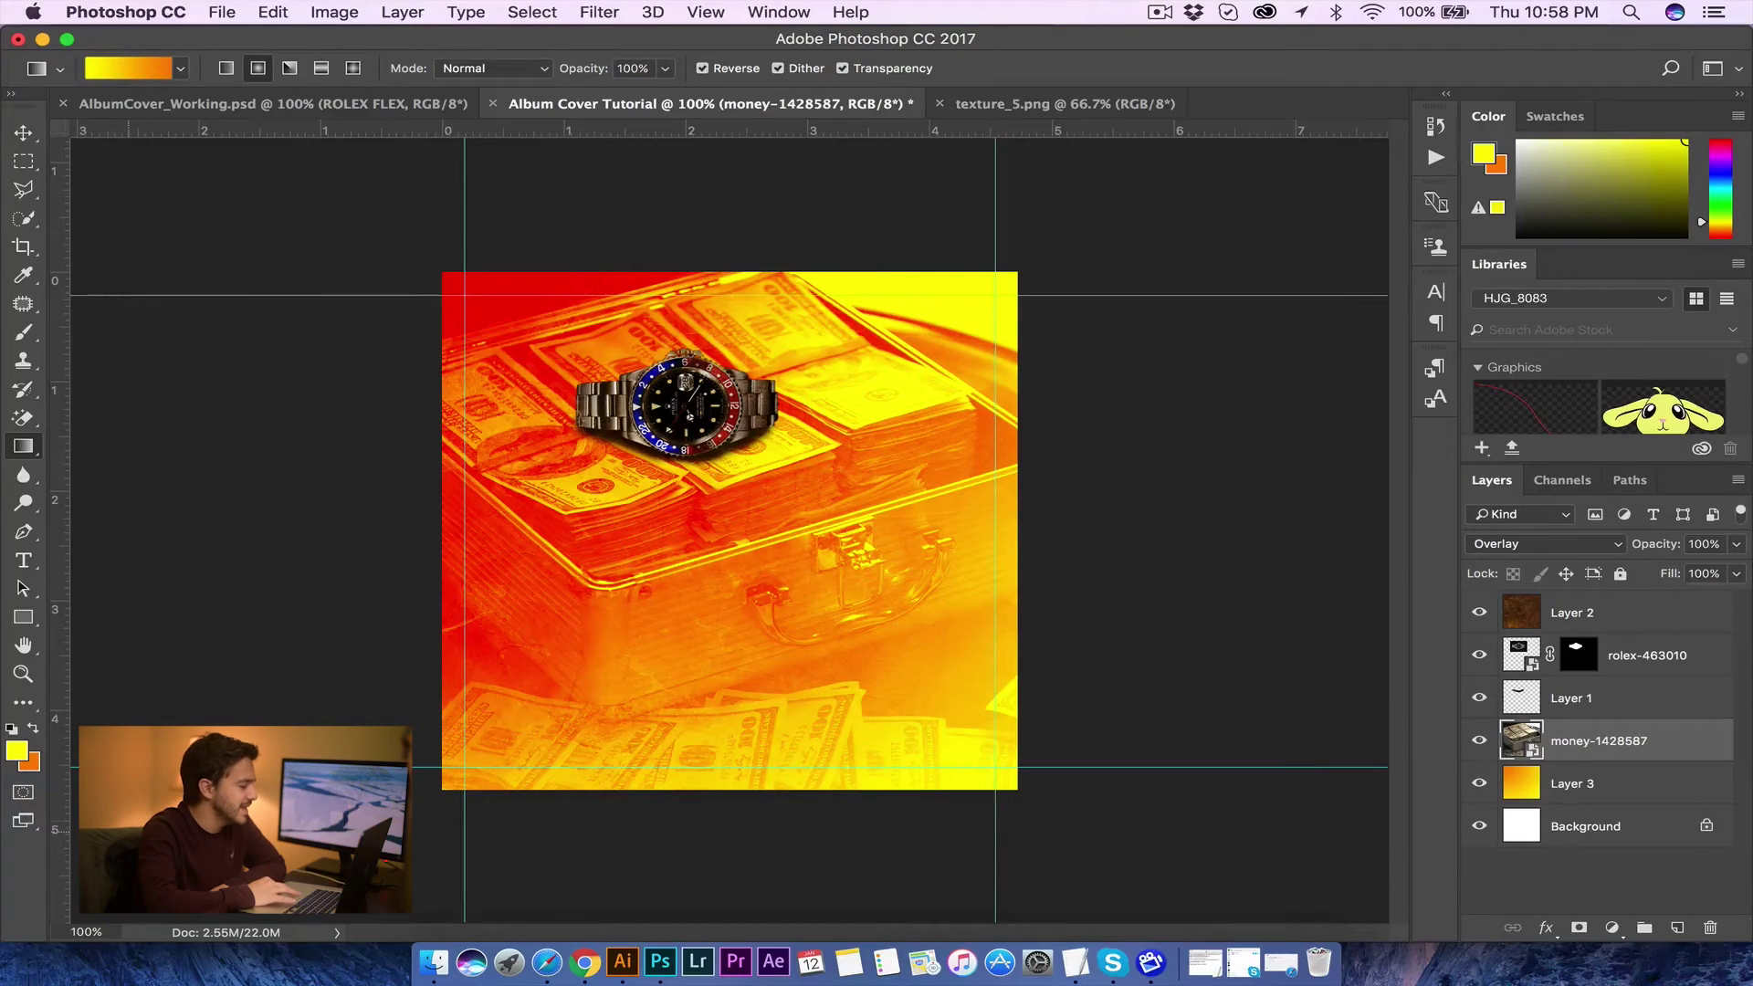
Step: Set the foreground colour to blue (0072ff) and the background colour to a dark navy blue for the gradient
left_click(19, 753)
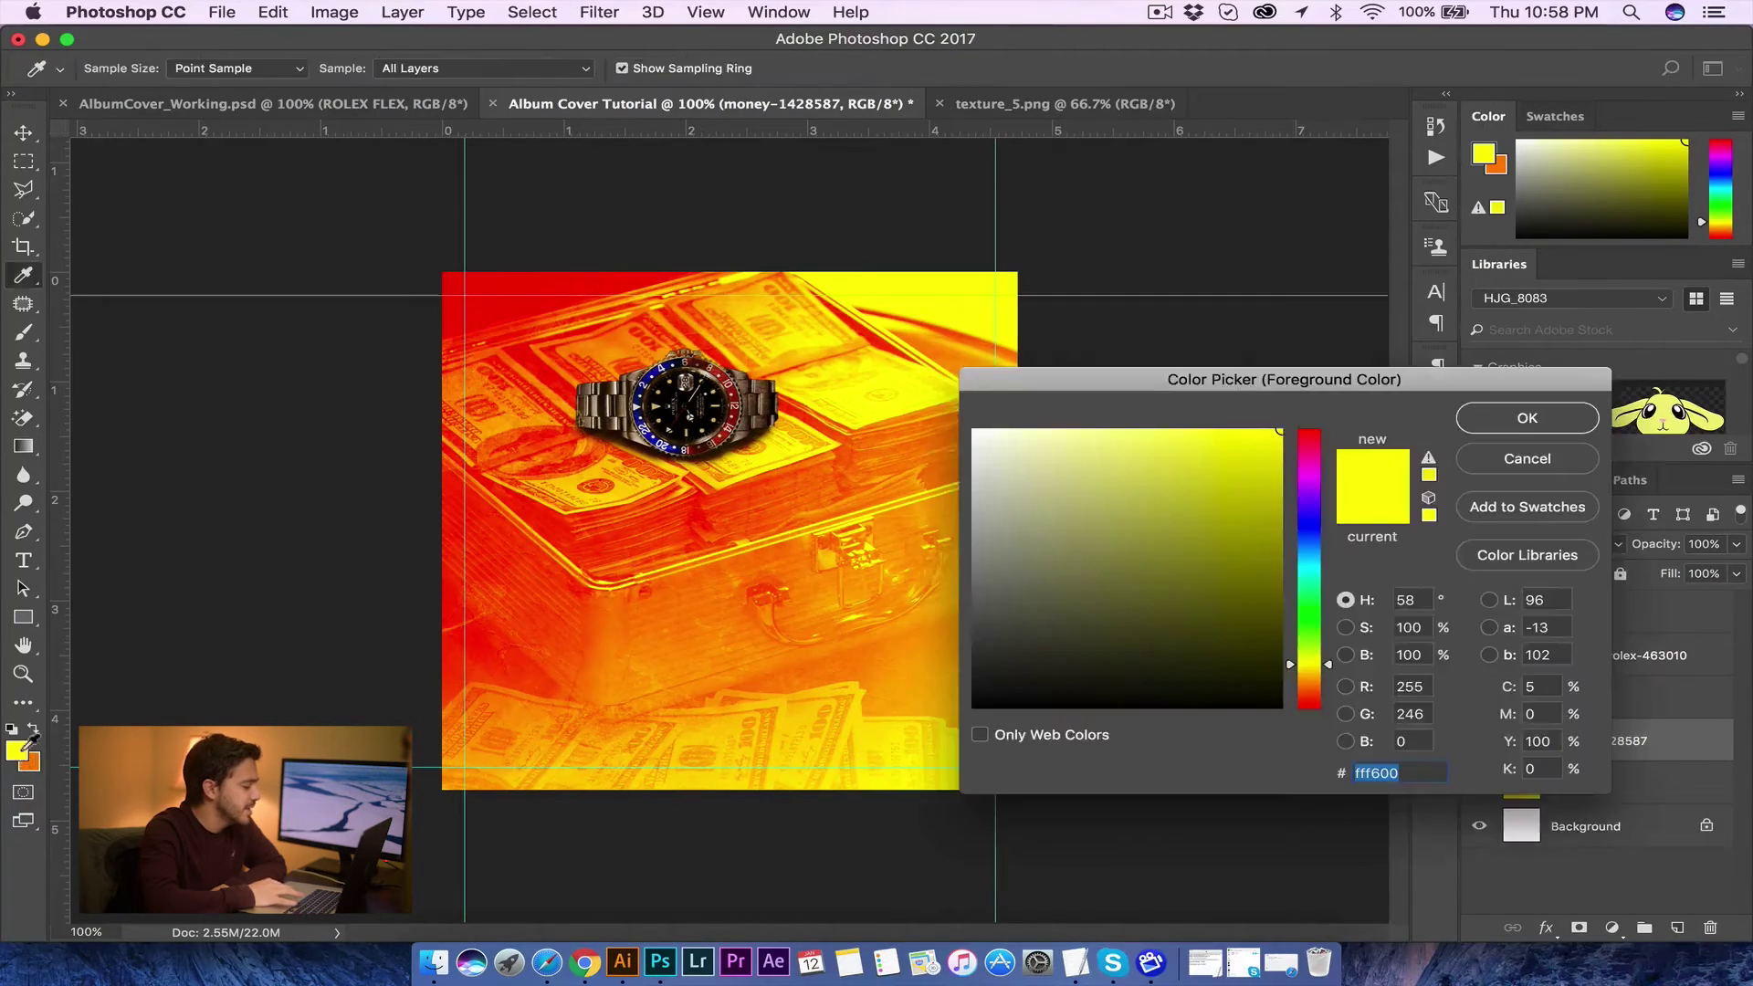
left_click(1310, 544)
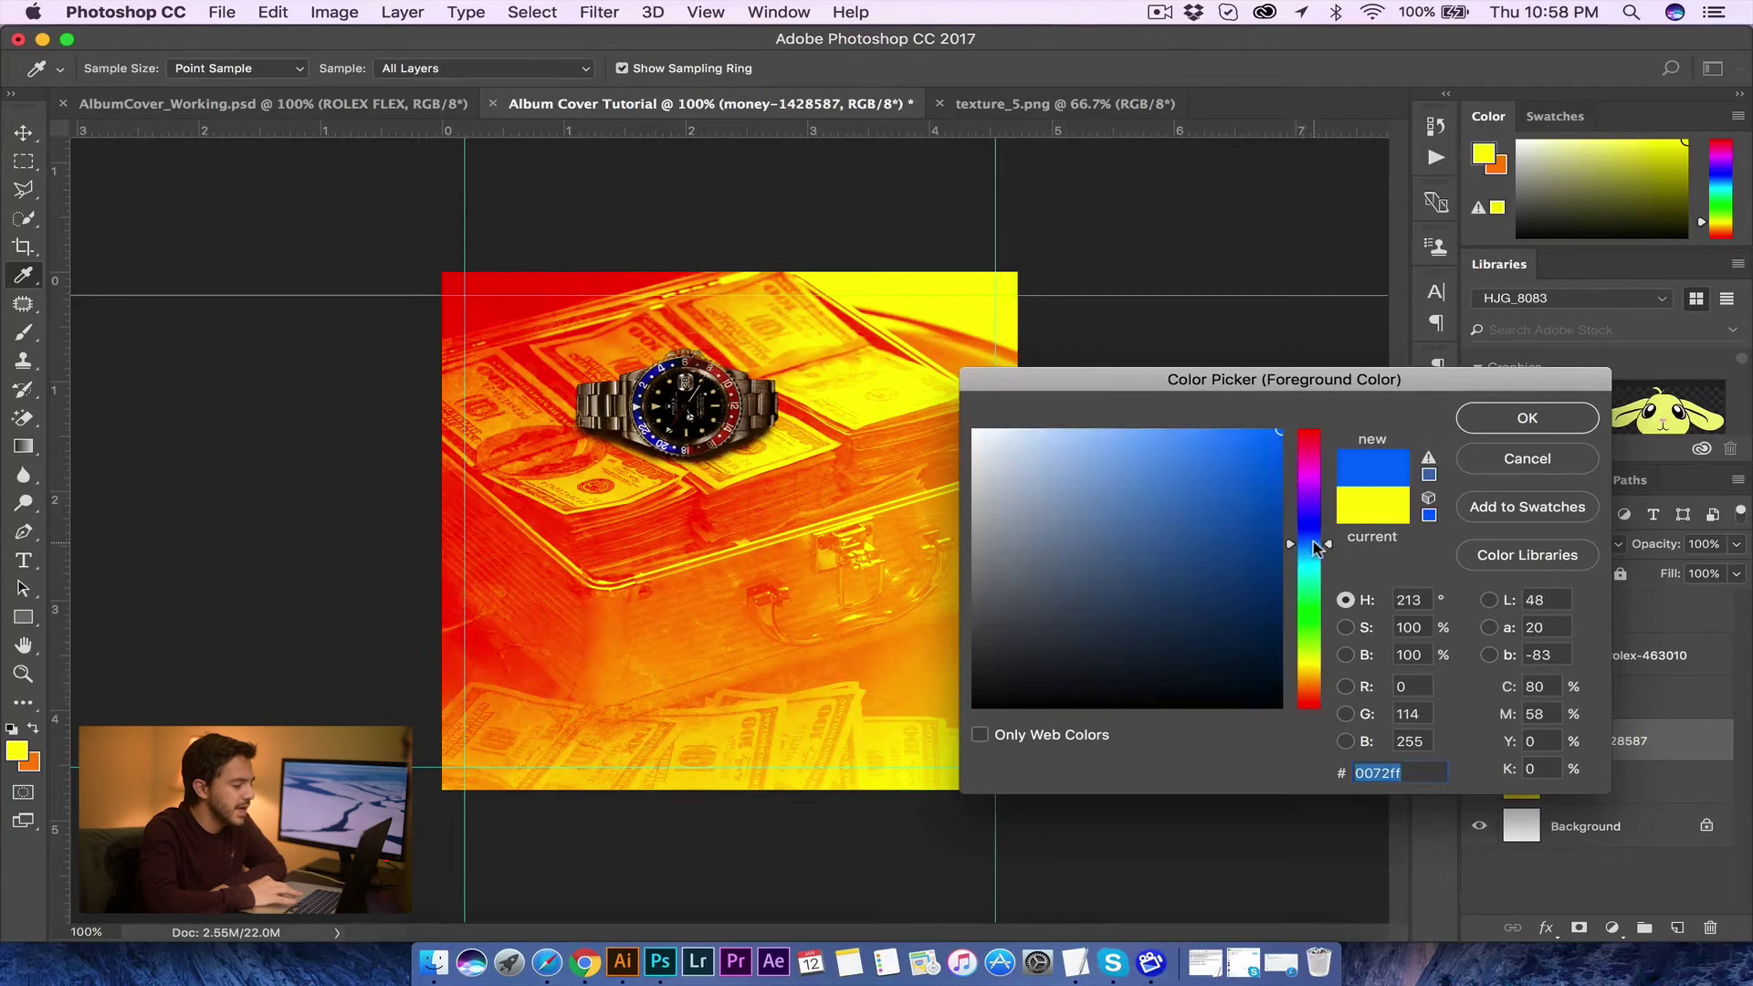
left_click(1495, 426)
key("g")
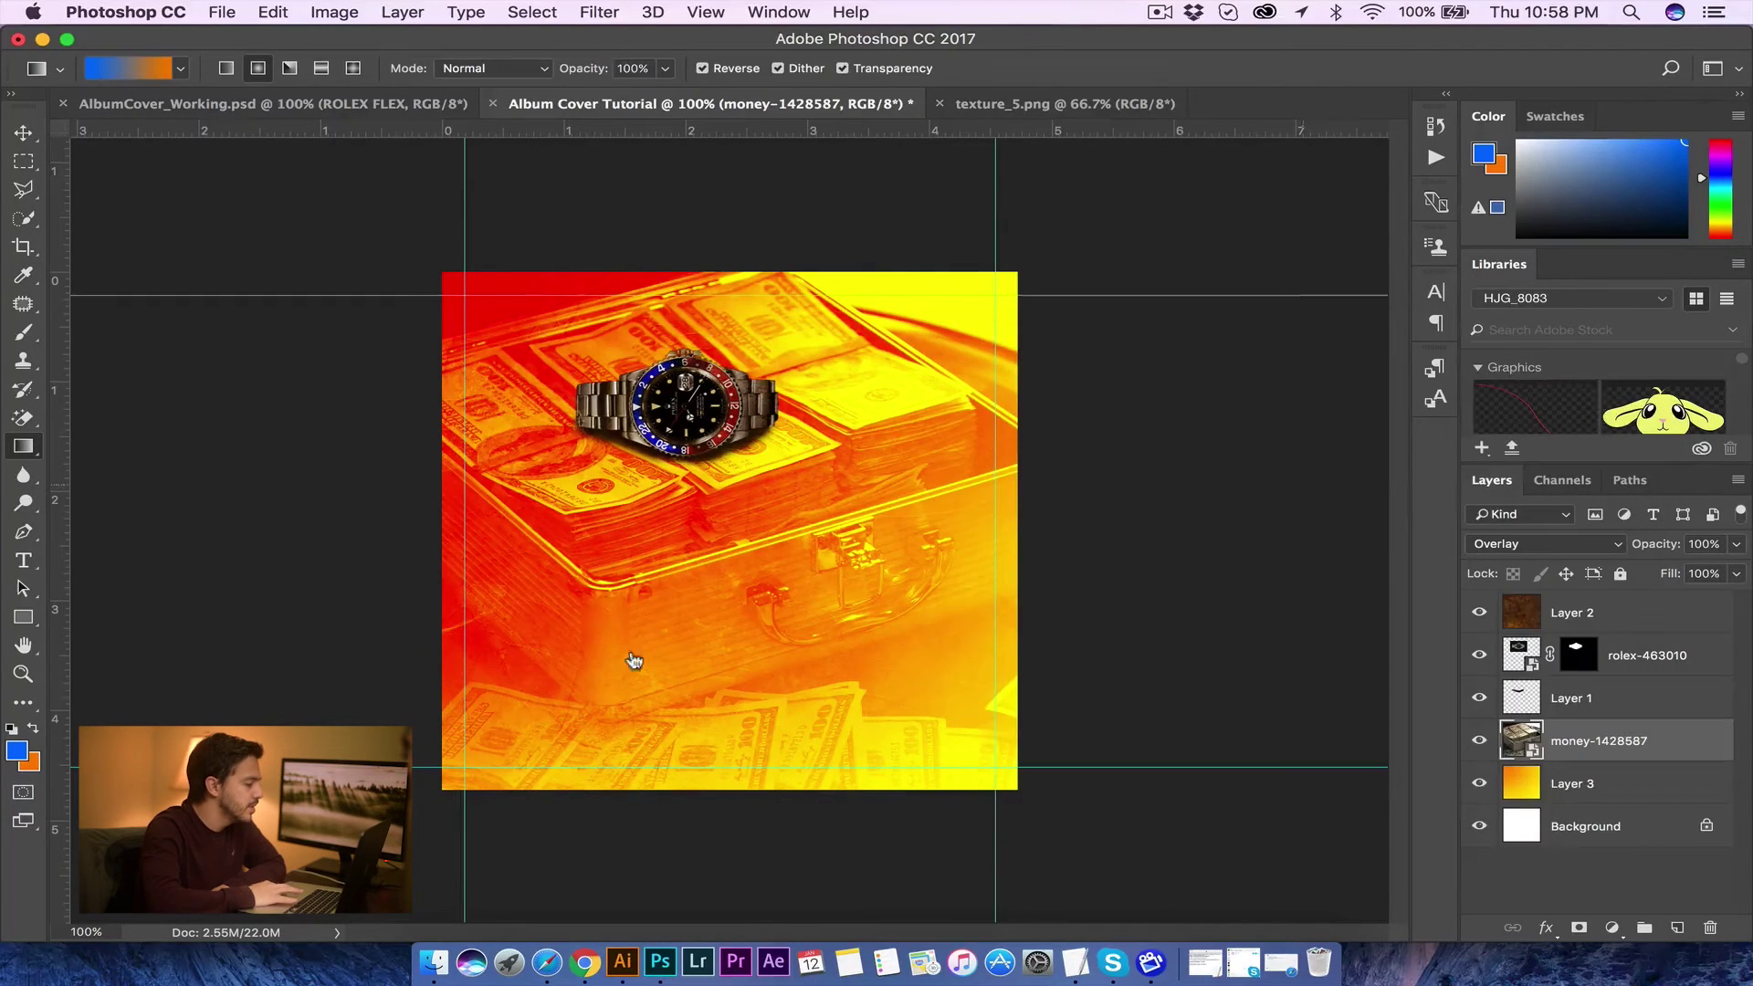
left_click(28, 770)
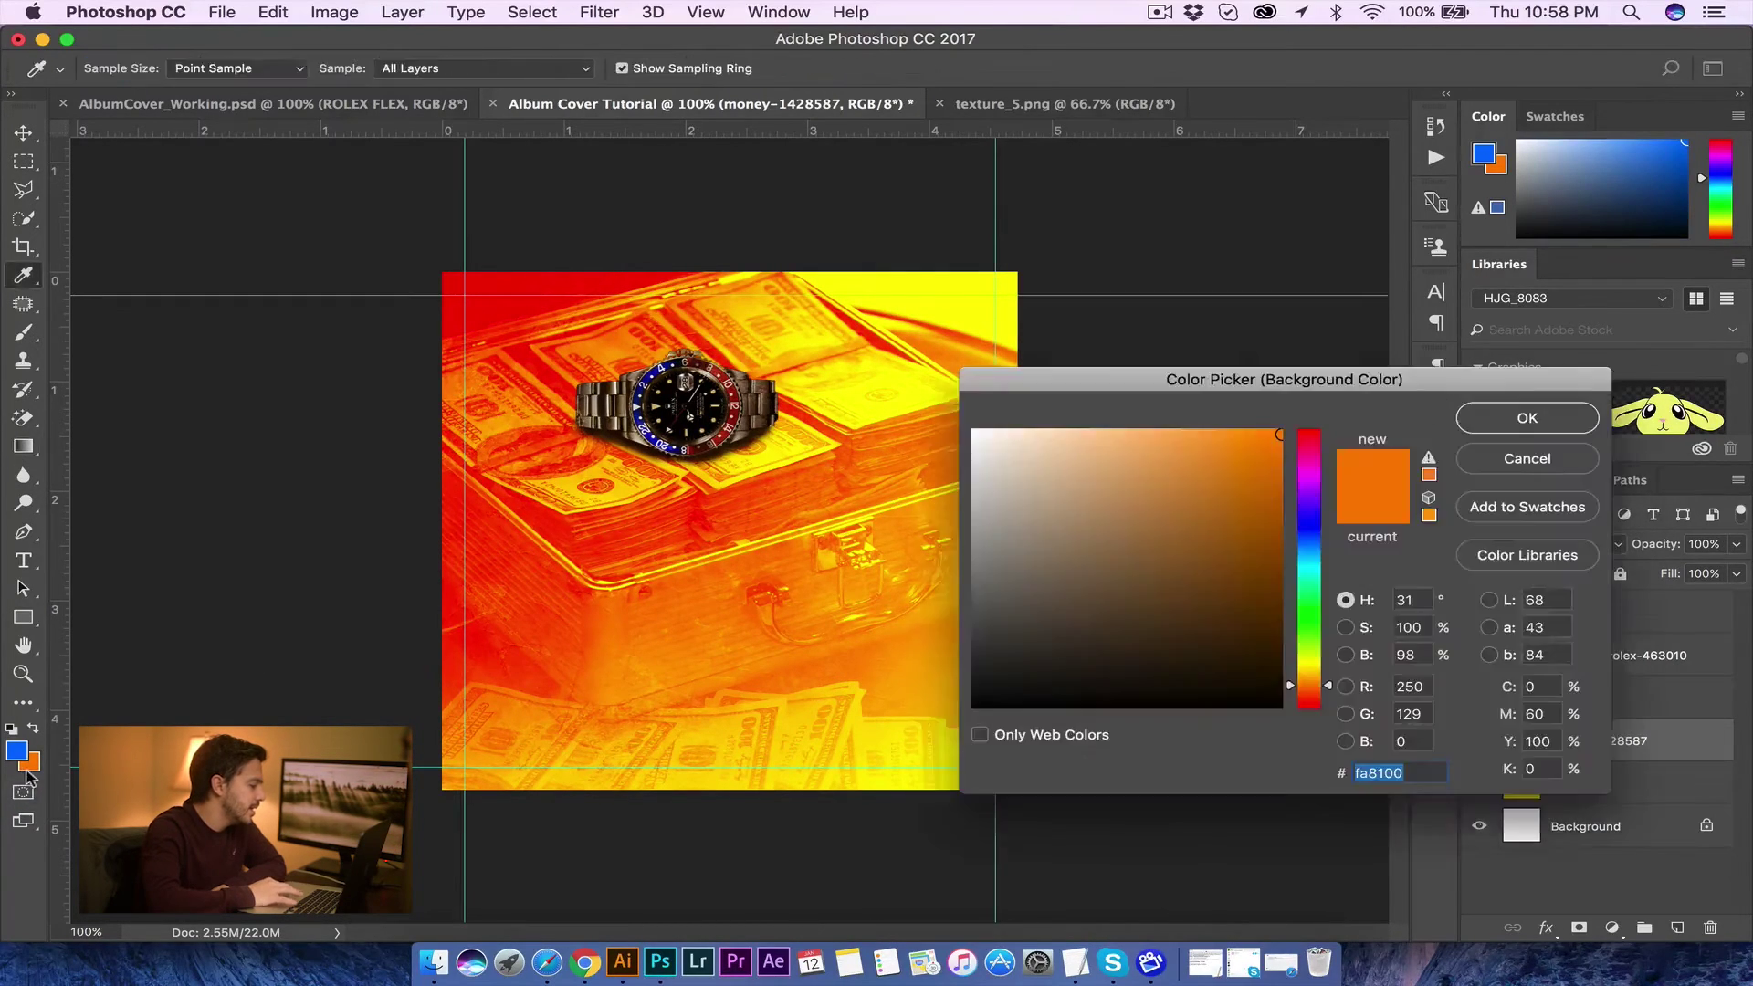
left_click(1306, 526)
left_click_drag(1277, 541, 1278, 580)
left_click(1515, 428)
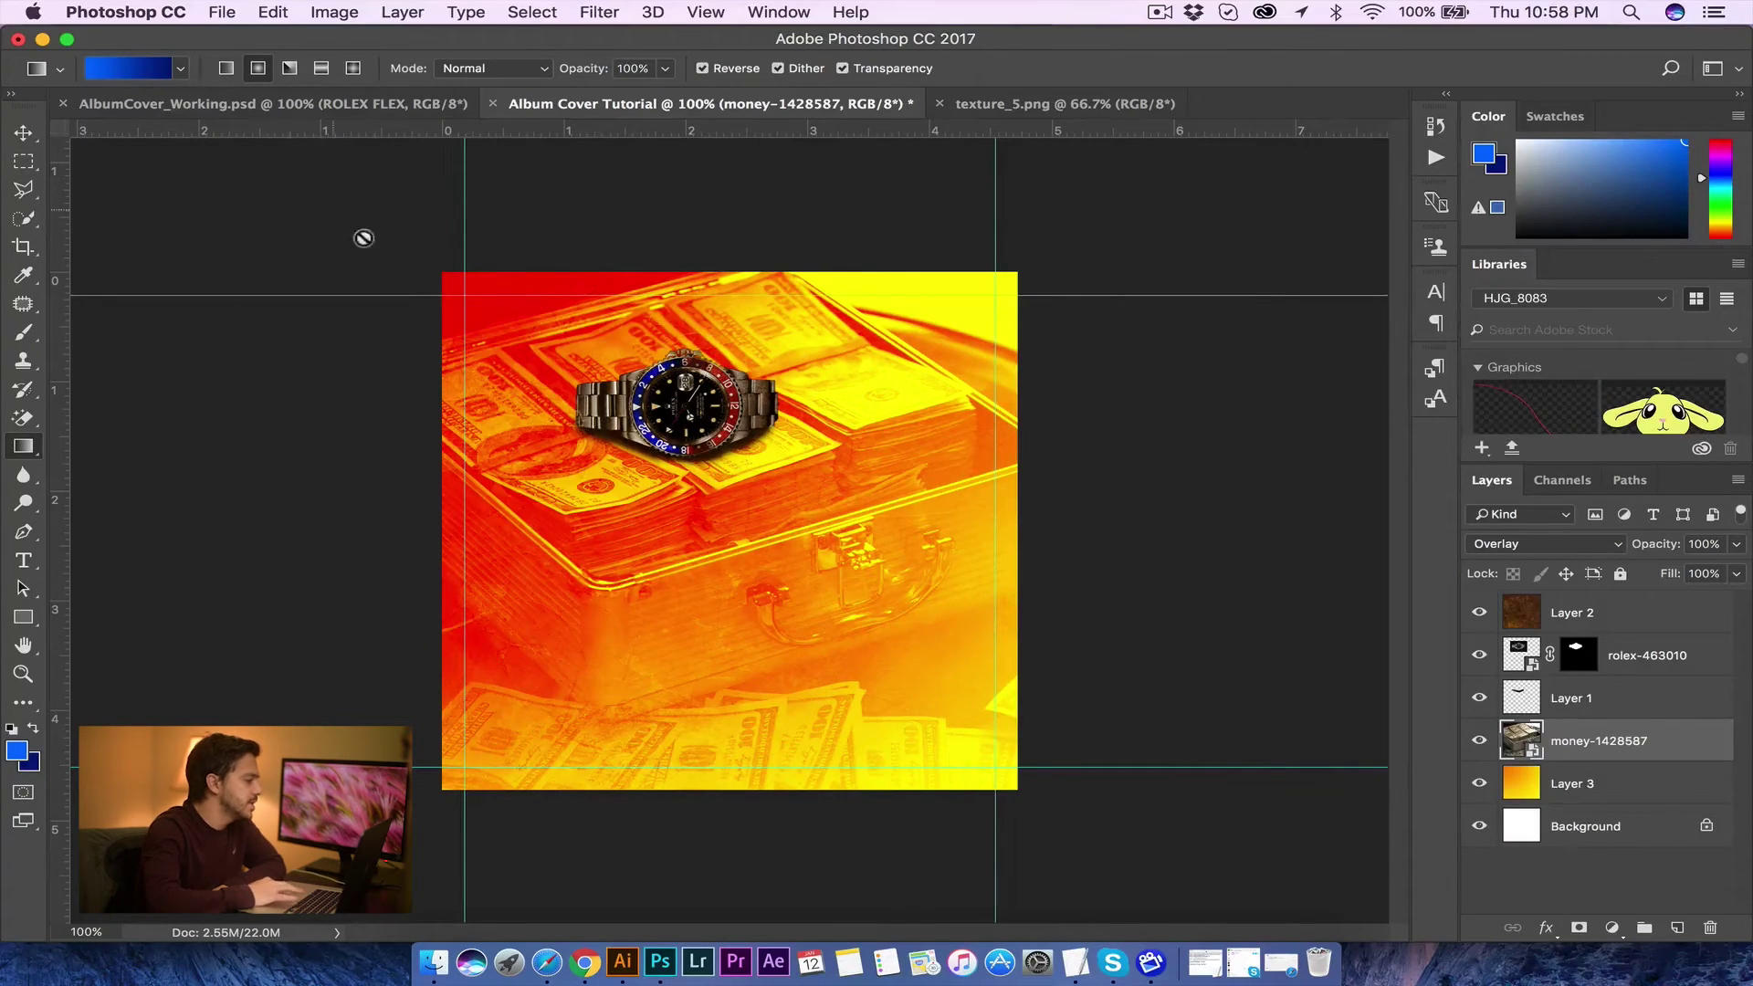
Step: Fill Layer 3 with the blue-to-navy radial gradient, running diagonally from the canvas's upper-left corner to beyond its lower-right corner
left_click(1575, 788)
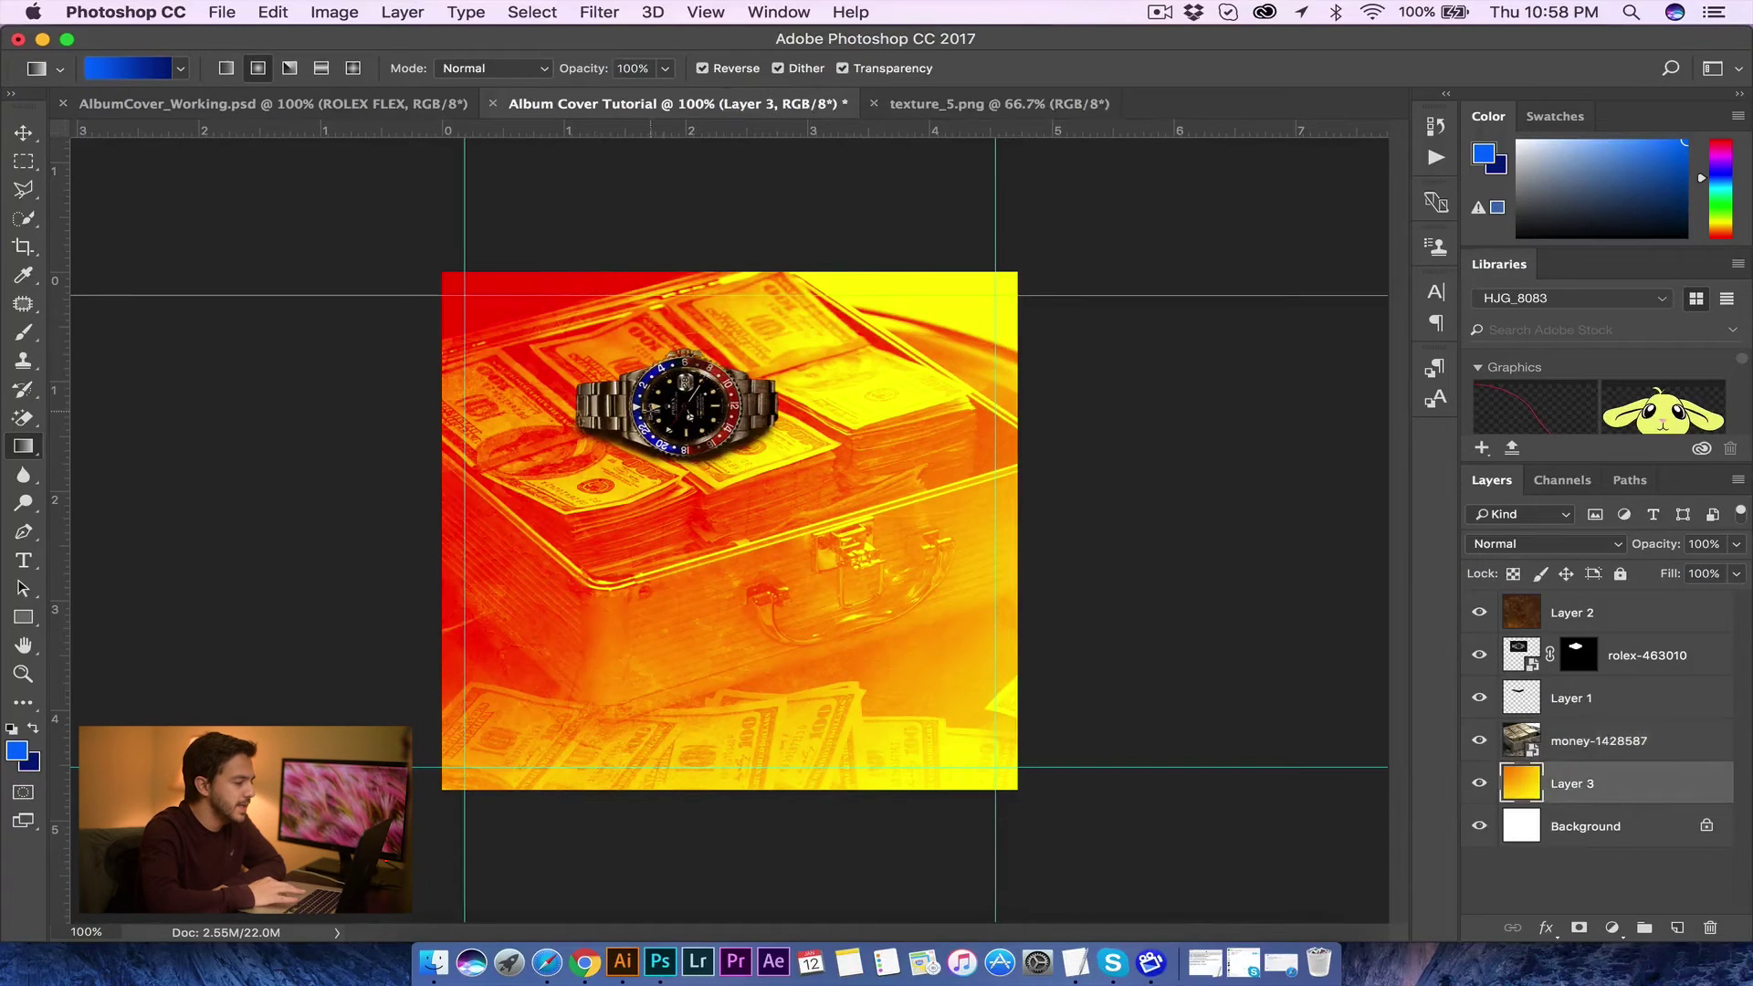
left_click_drag(431, 260, 1028, 812)
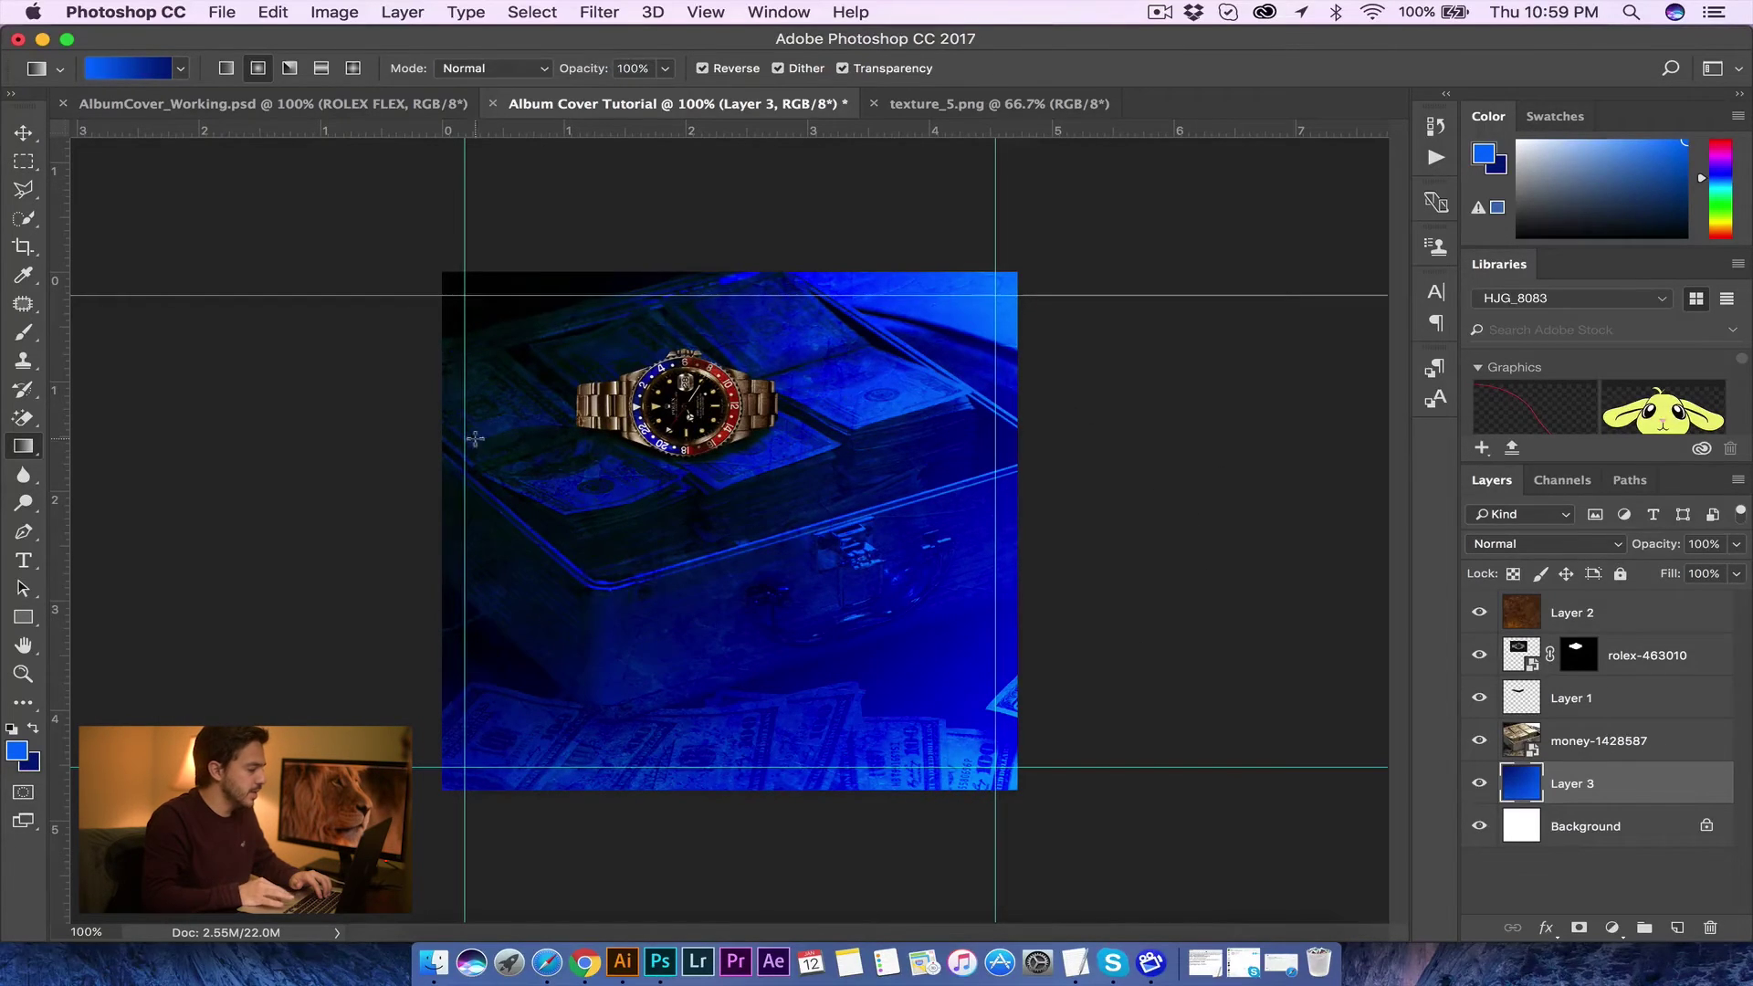
Step: Add the title text "ROLEX FLEX" in Nexa Bold 24 pt on the lower half of the cover
left_click(23, 560)
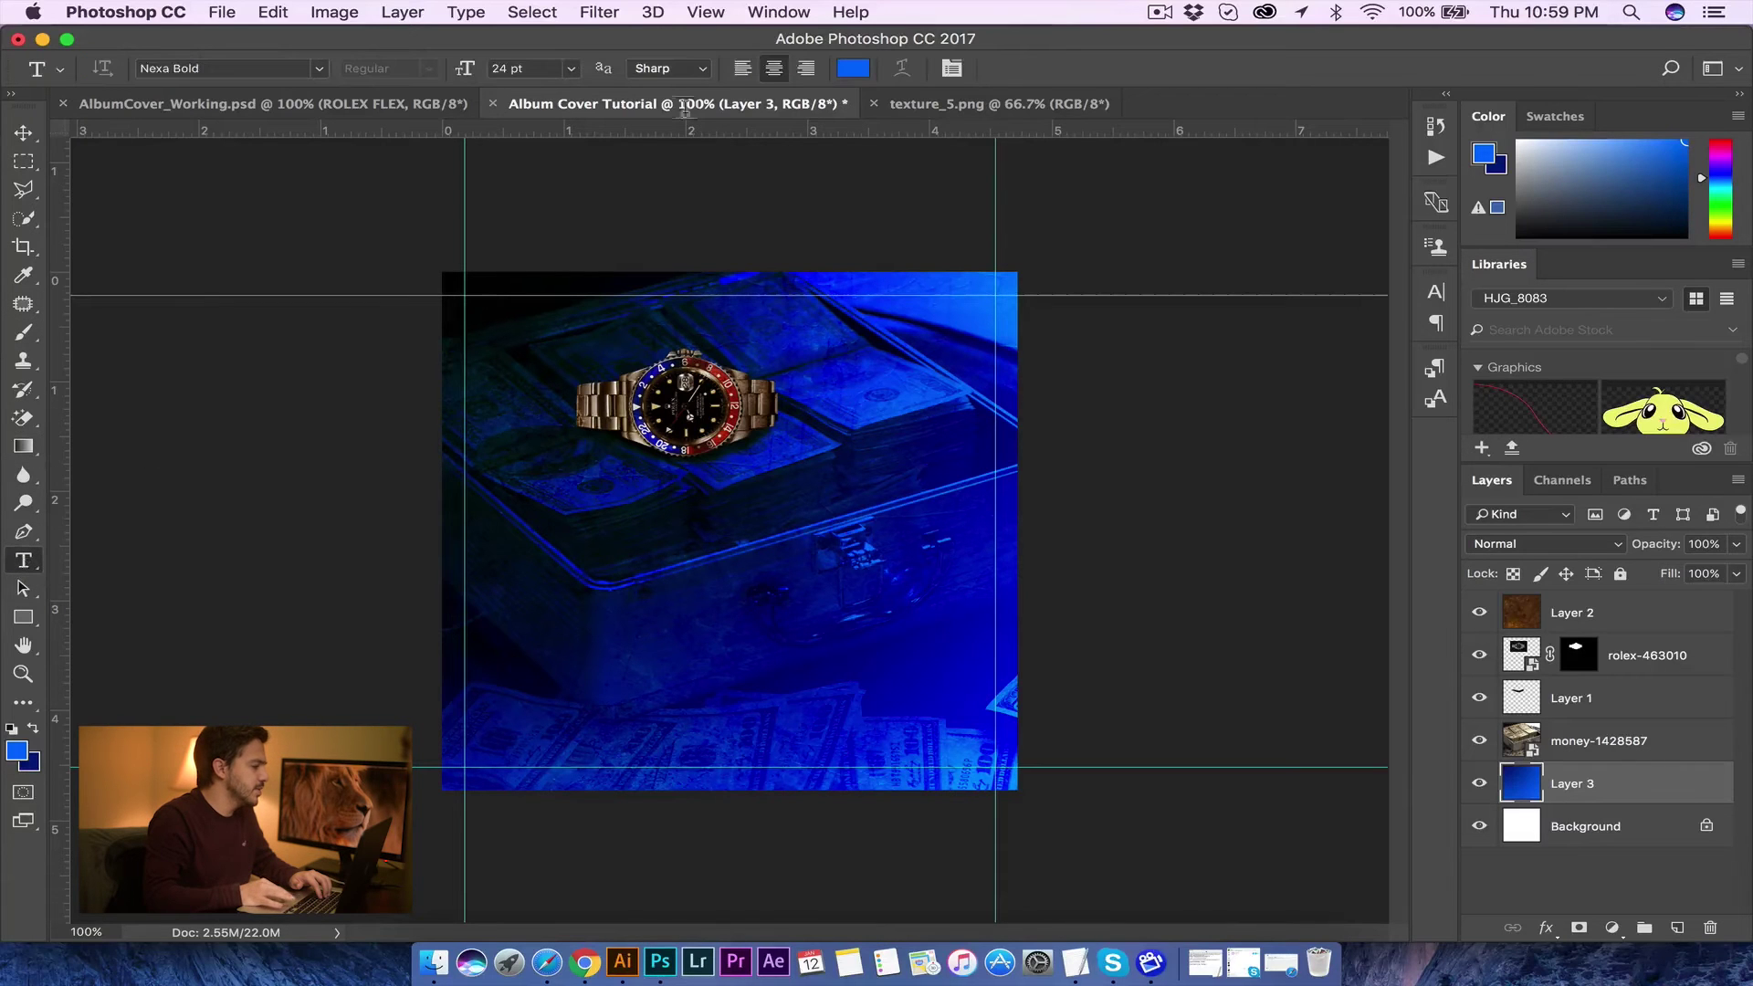
left_click(319, 69)
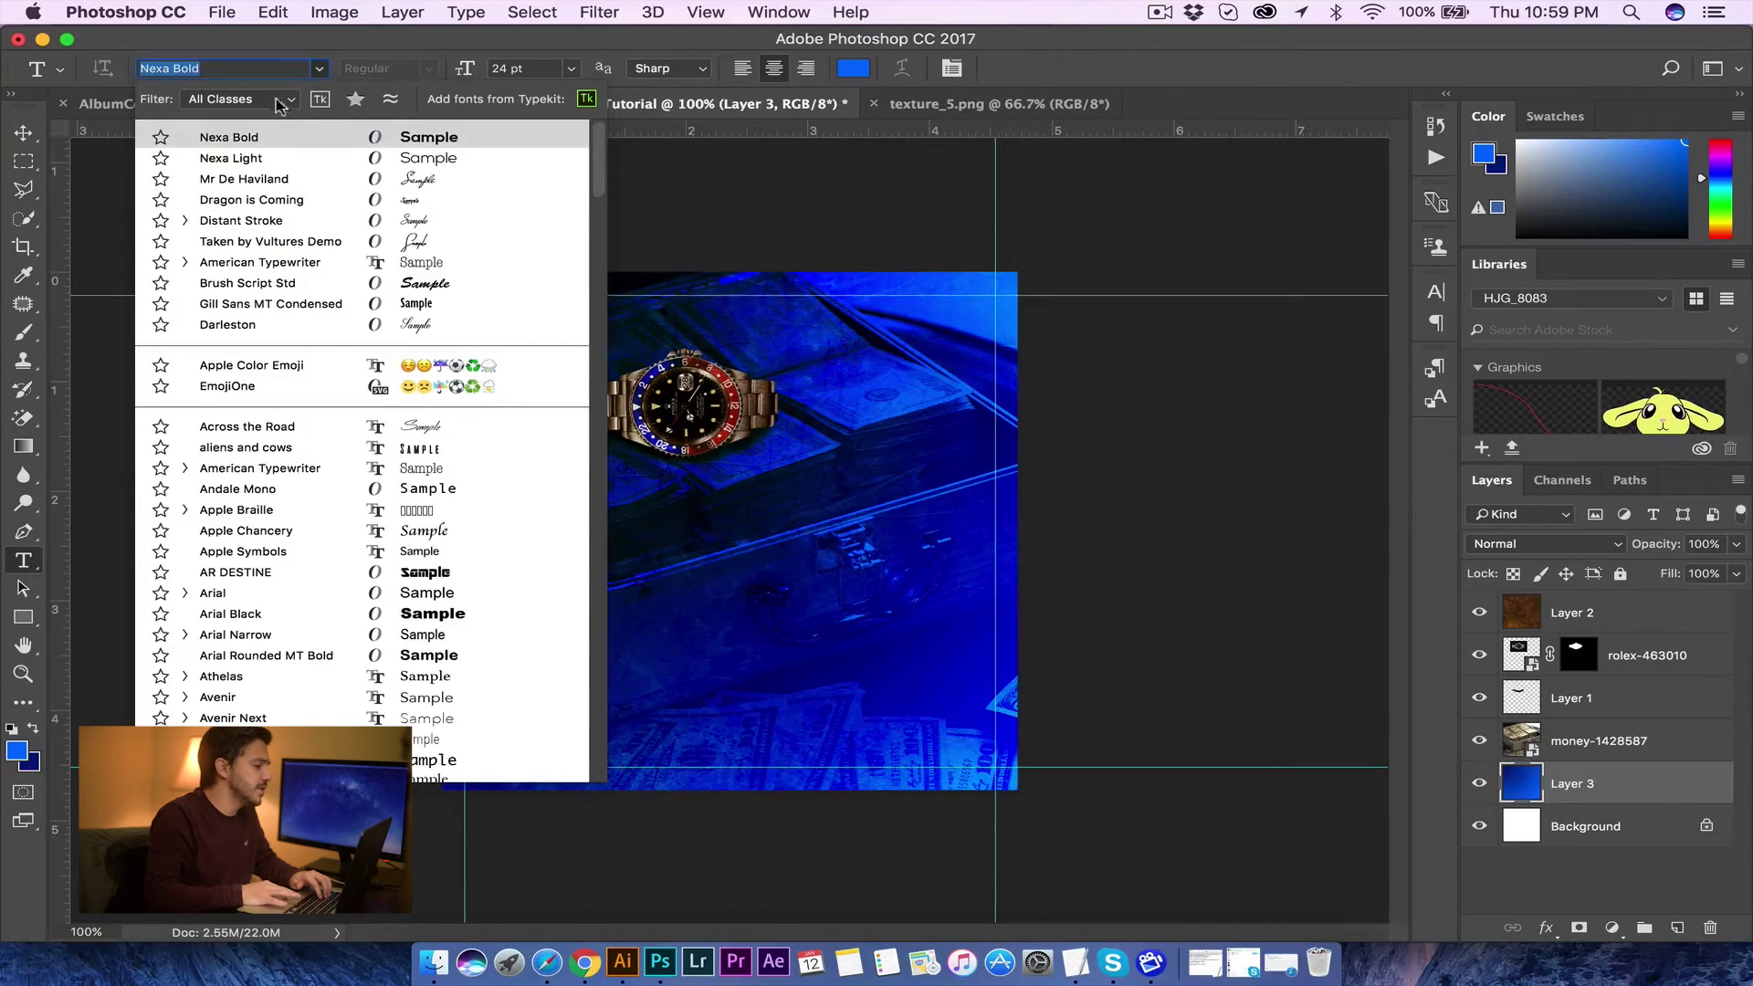
left_click(332, 47)
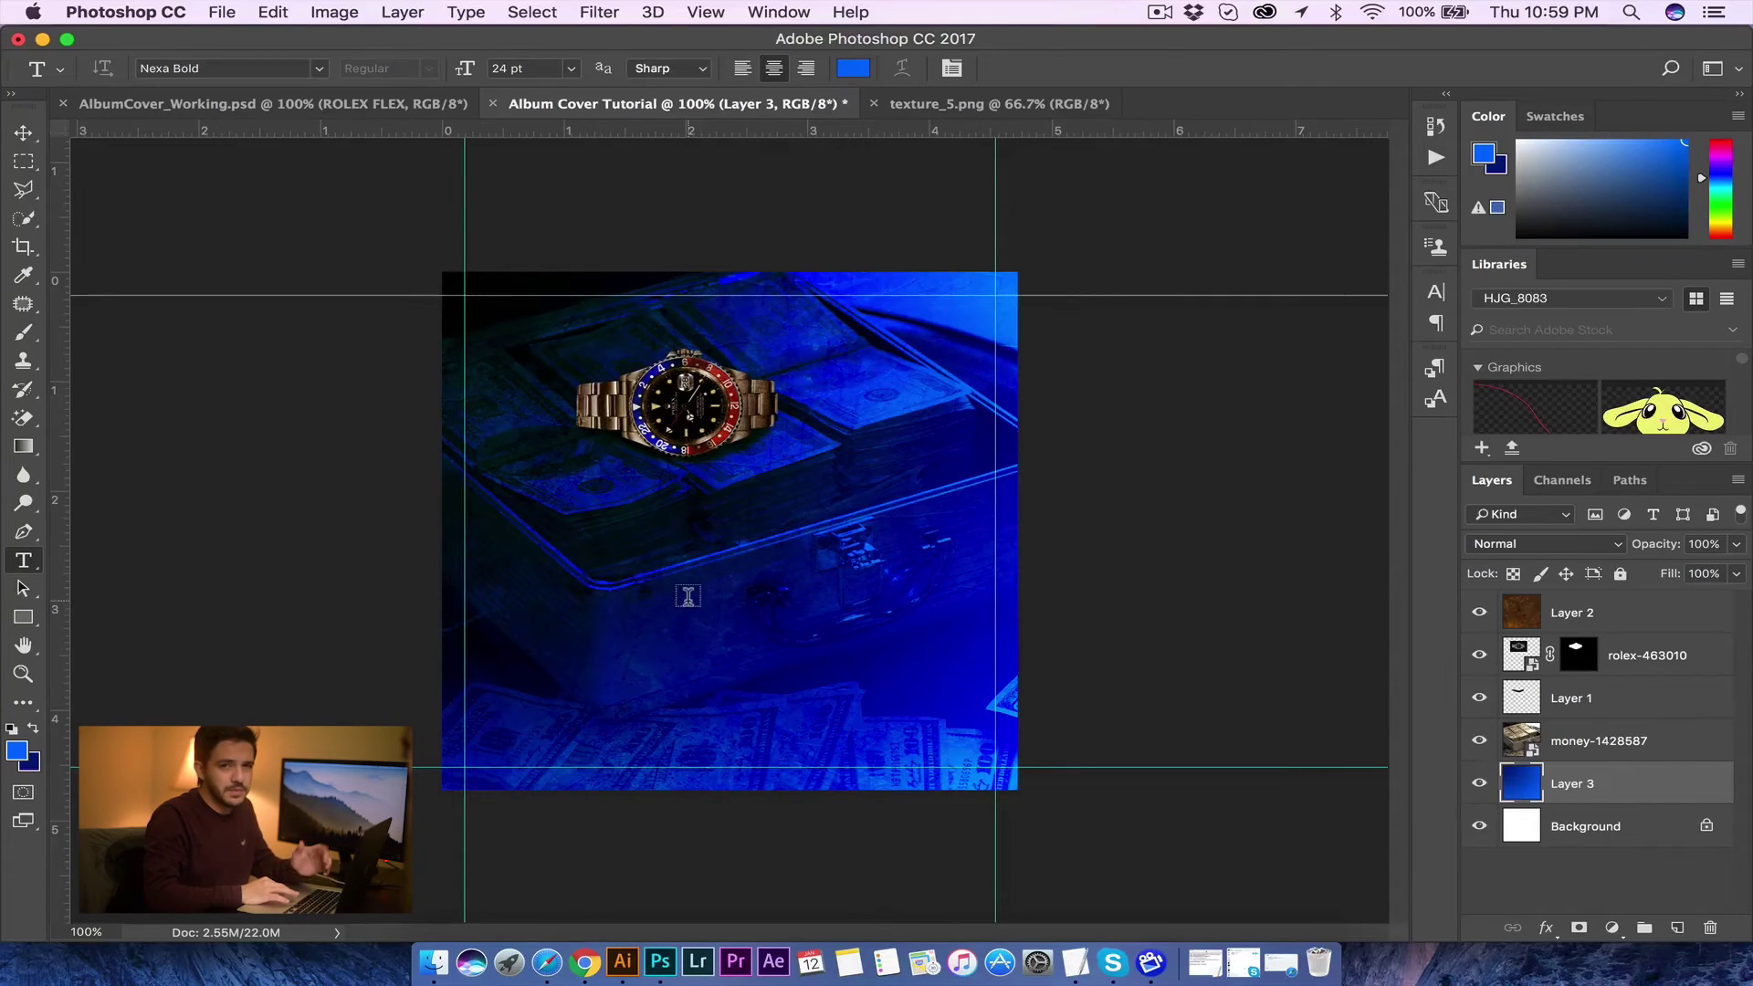
left_click(640, 623)
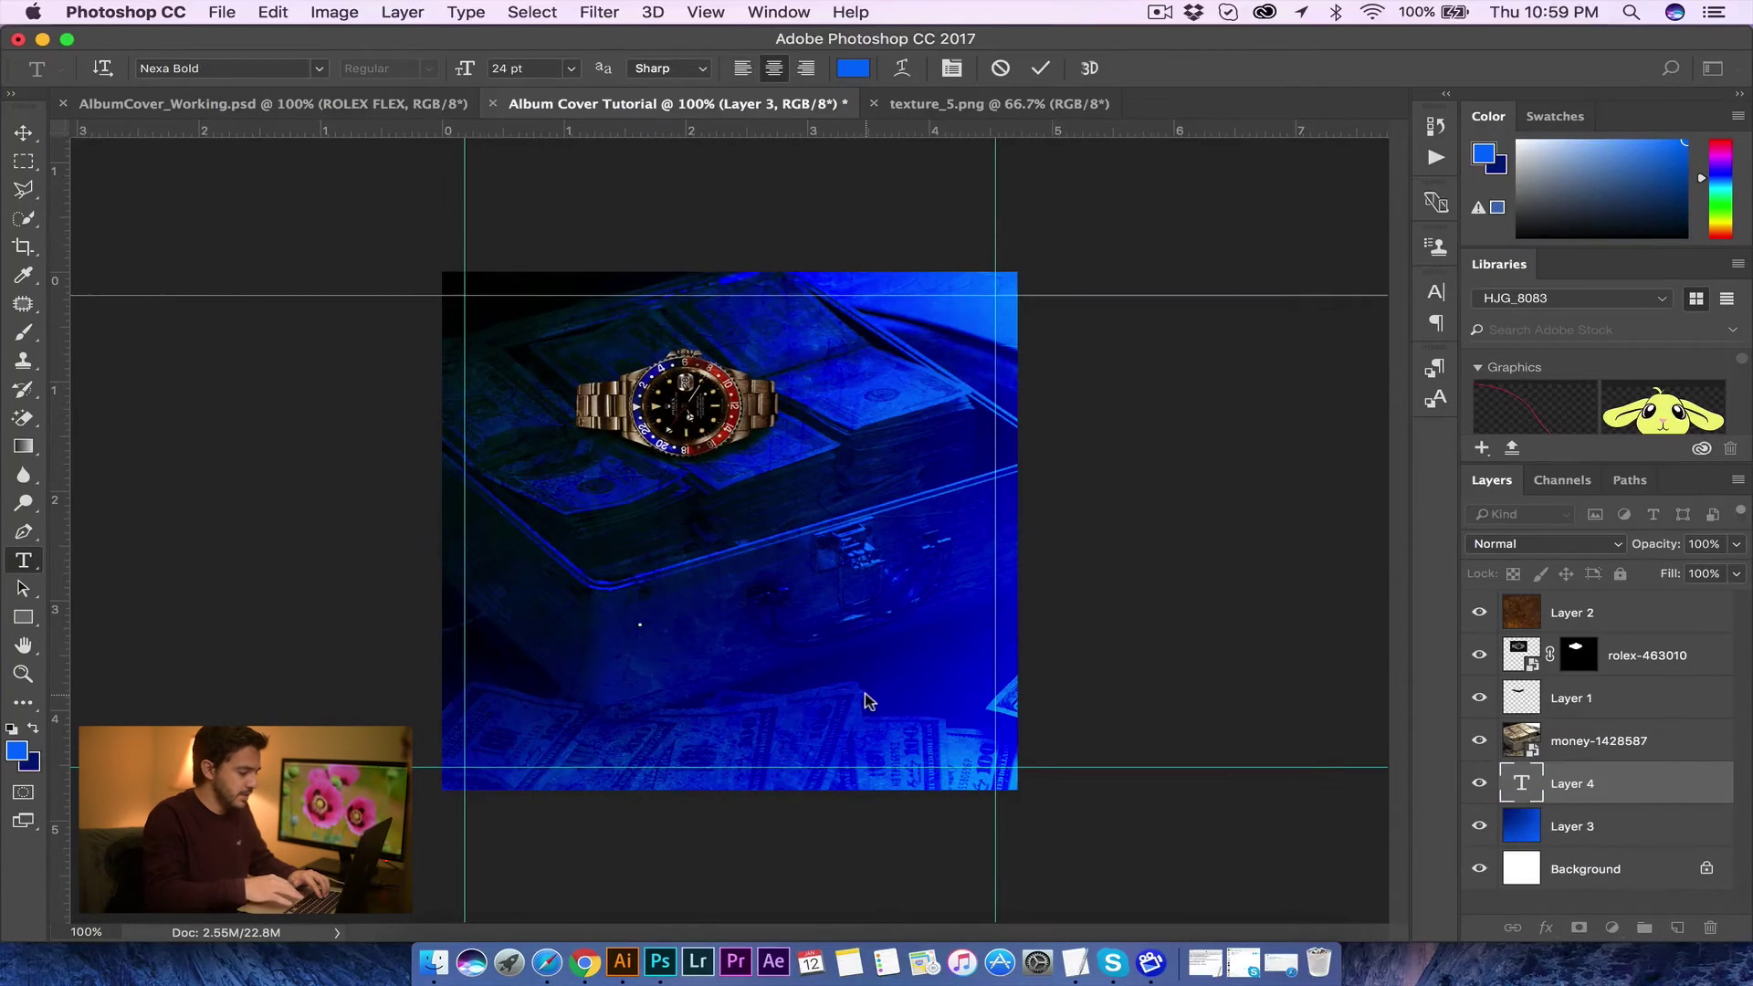
type("ROLE")
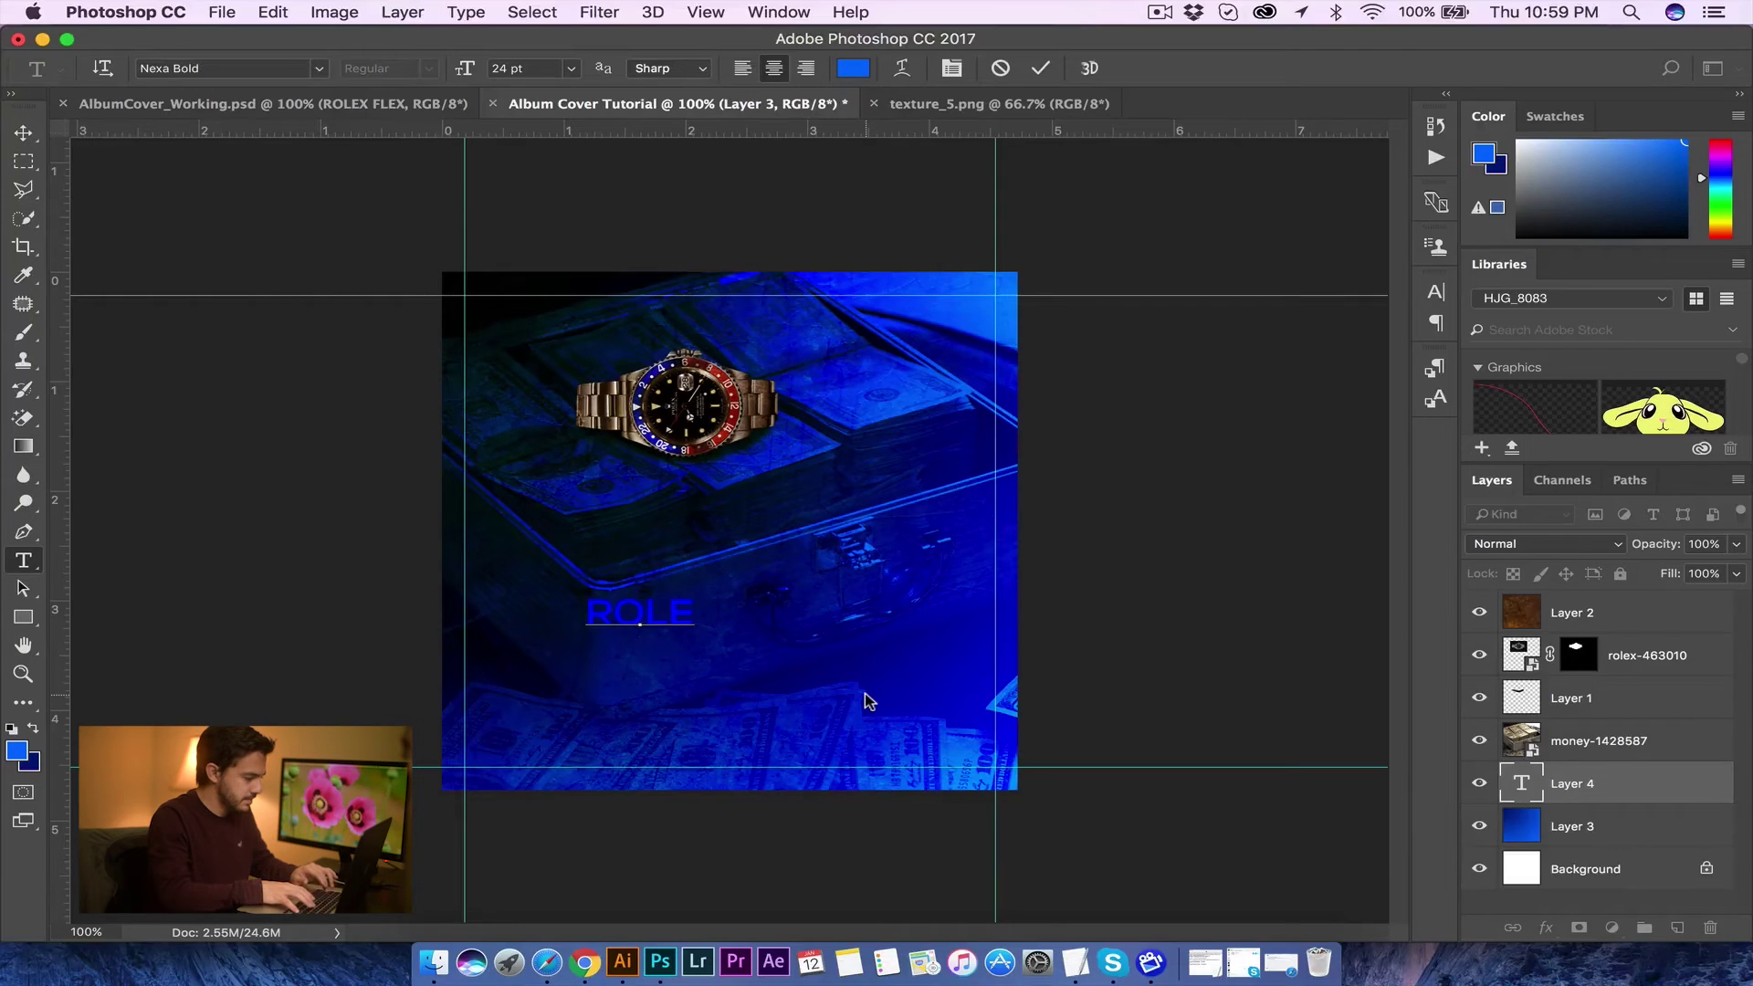
type("X FLEX")
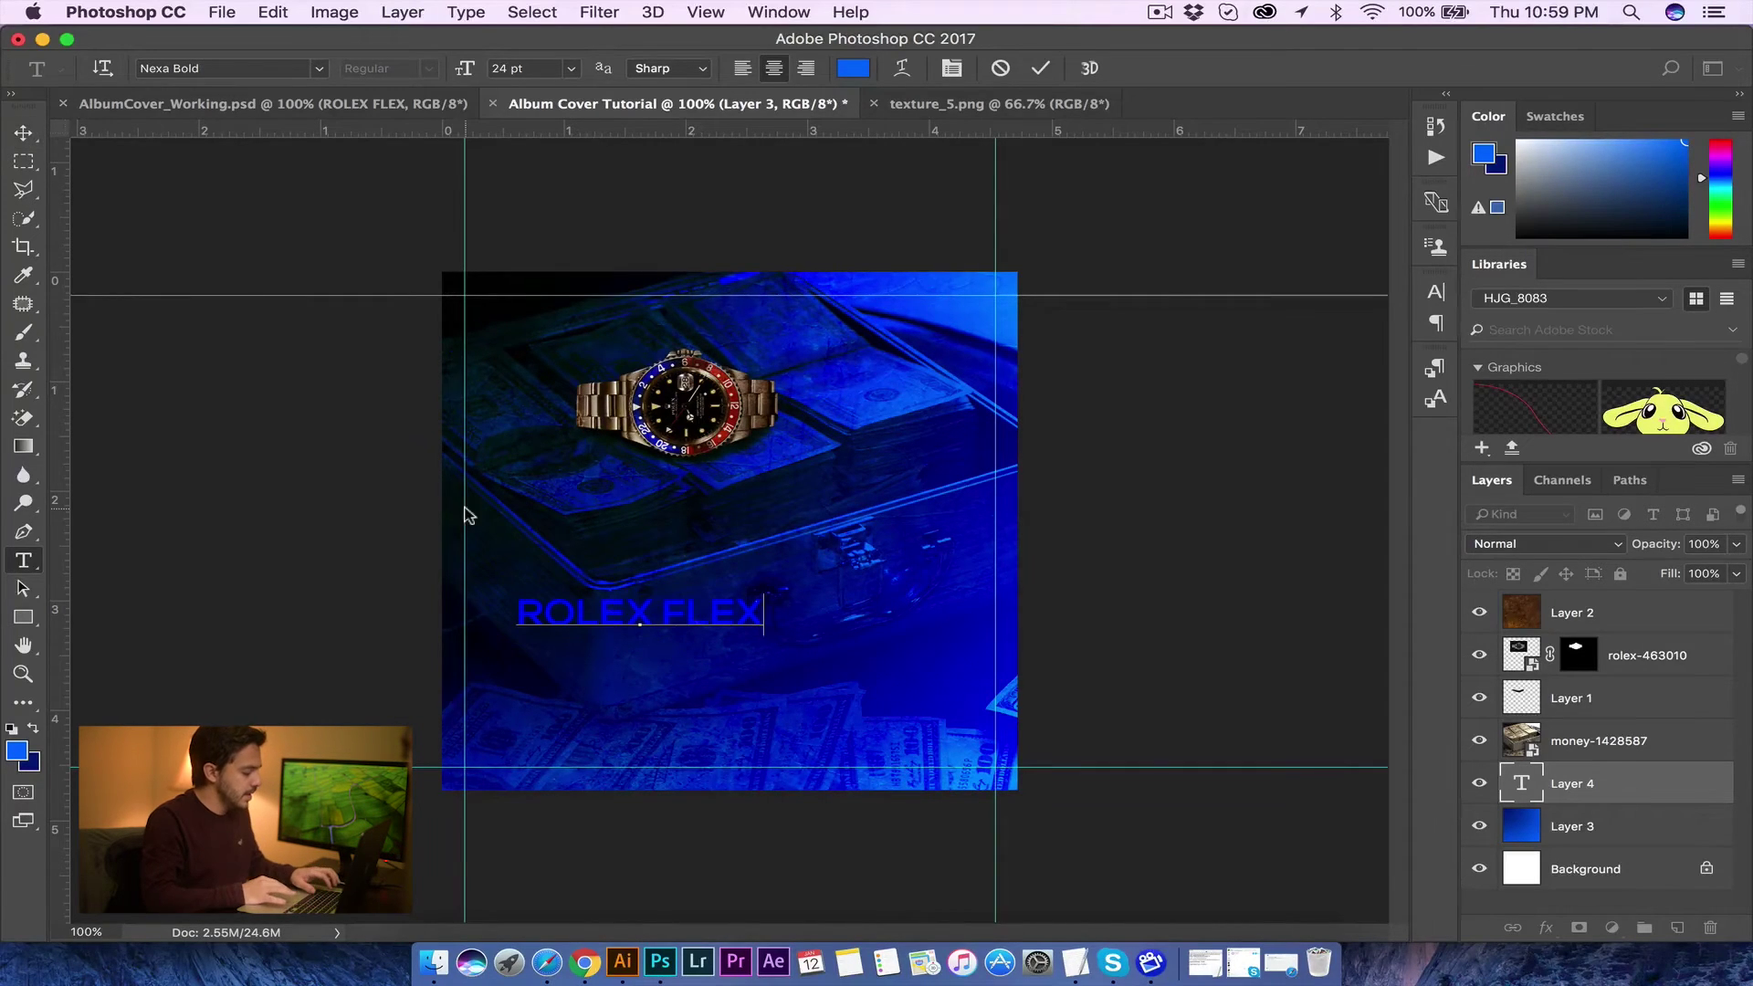
Step: Change the colour of the whole ROLEX FLEX title to white
key("super+a")
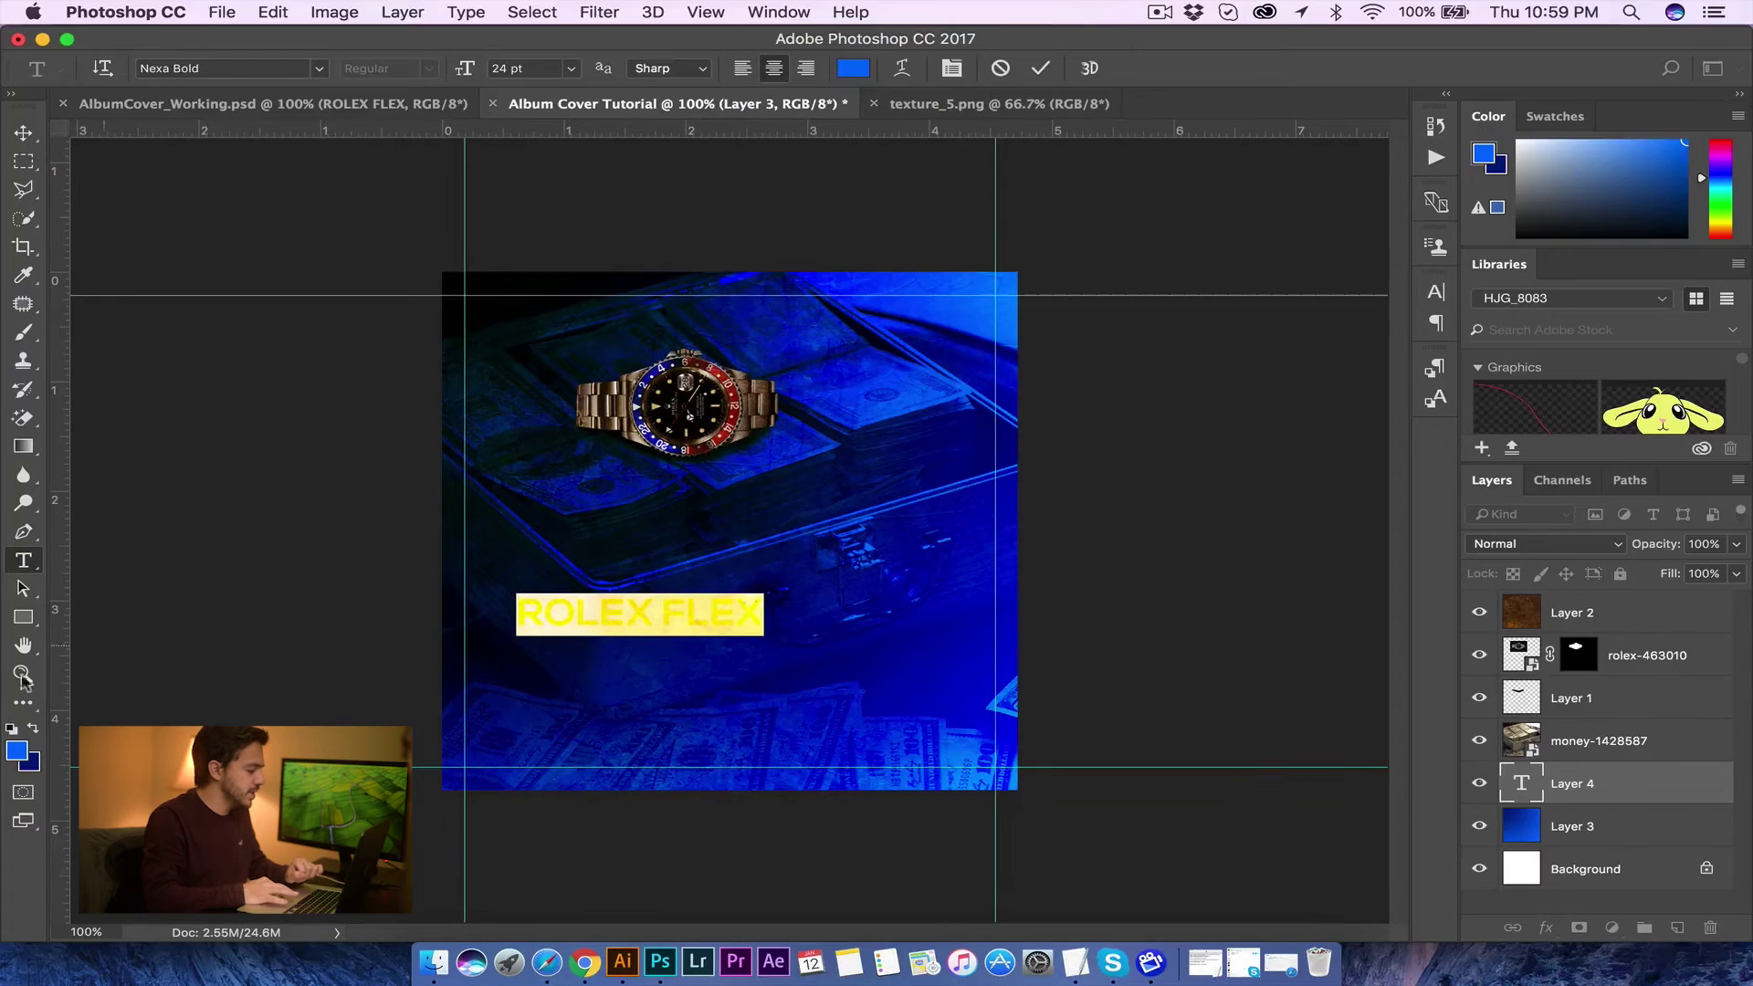
left_click(16, 750)
left_click(993, 532)
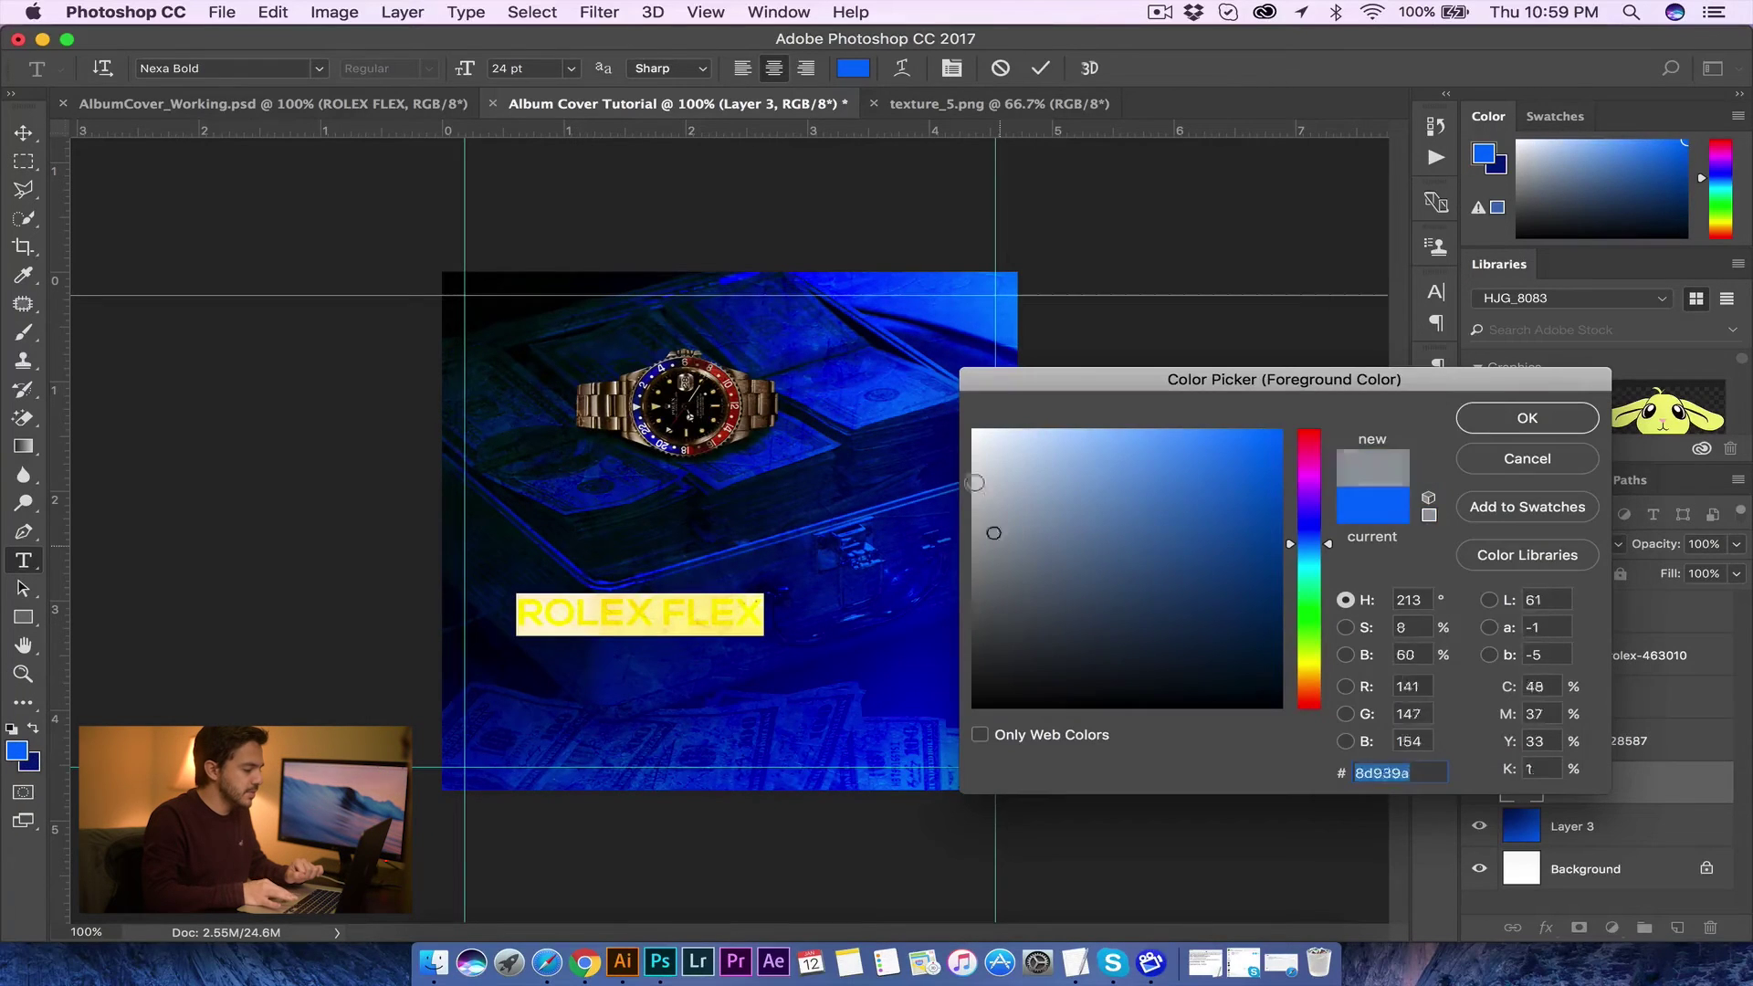
left_click_drag(975, 482, 972, 427)
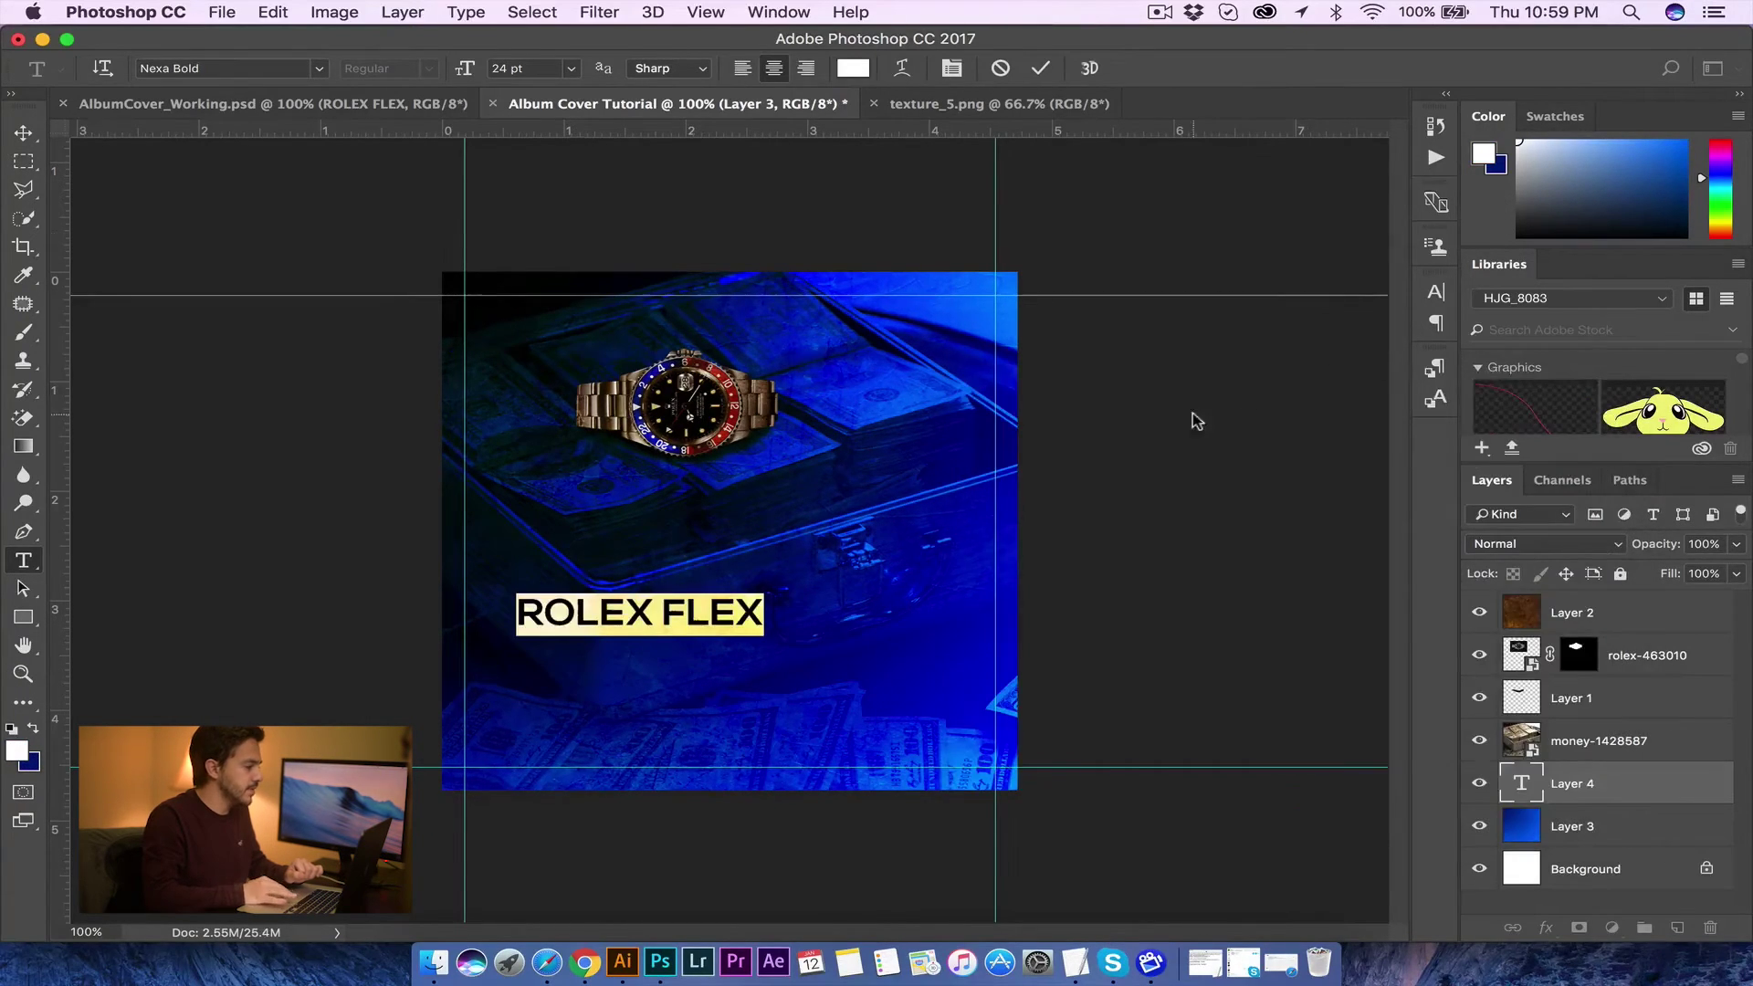
left_click(23, 132)
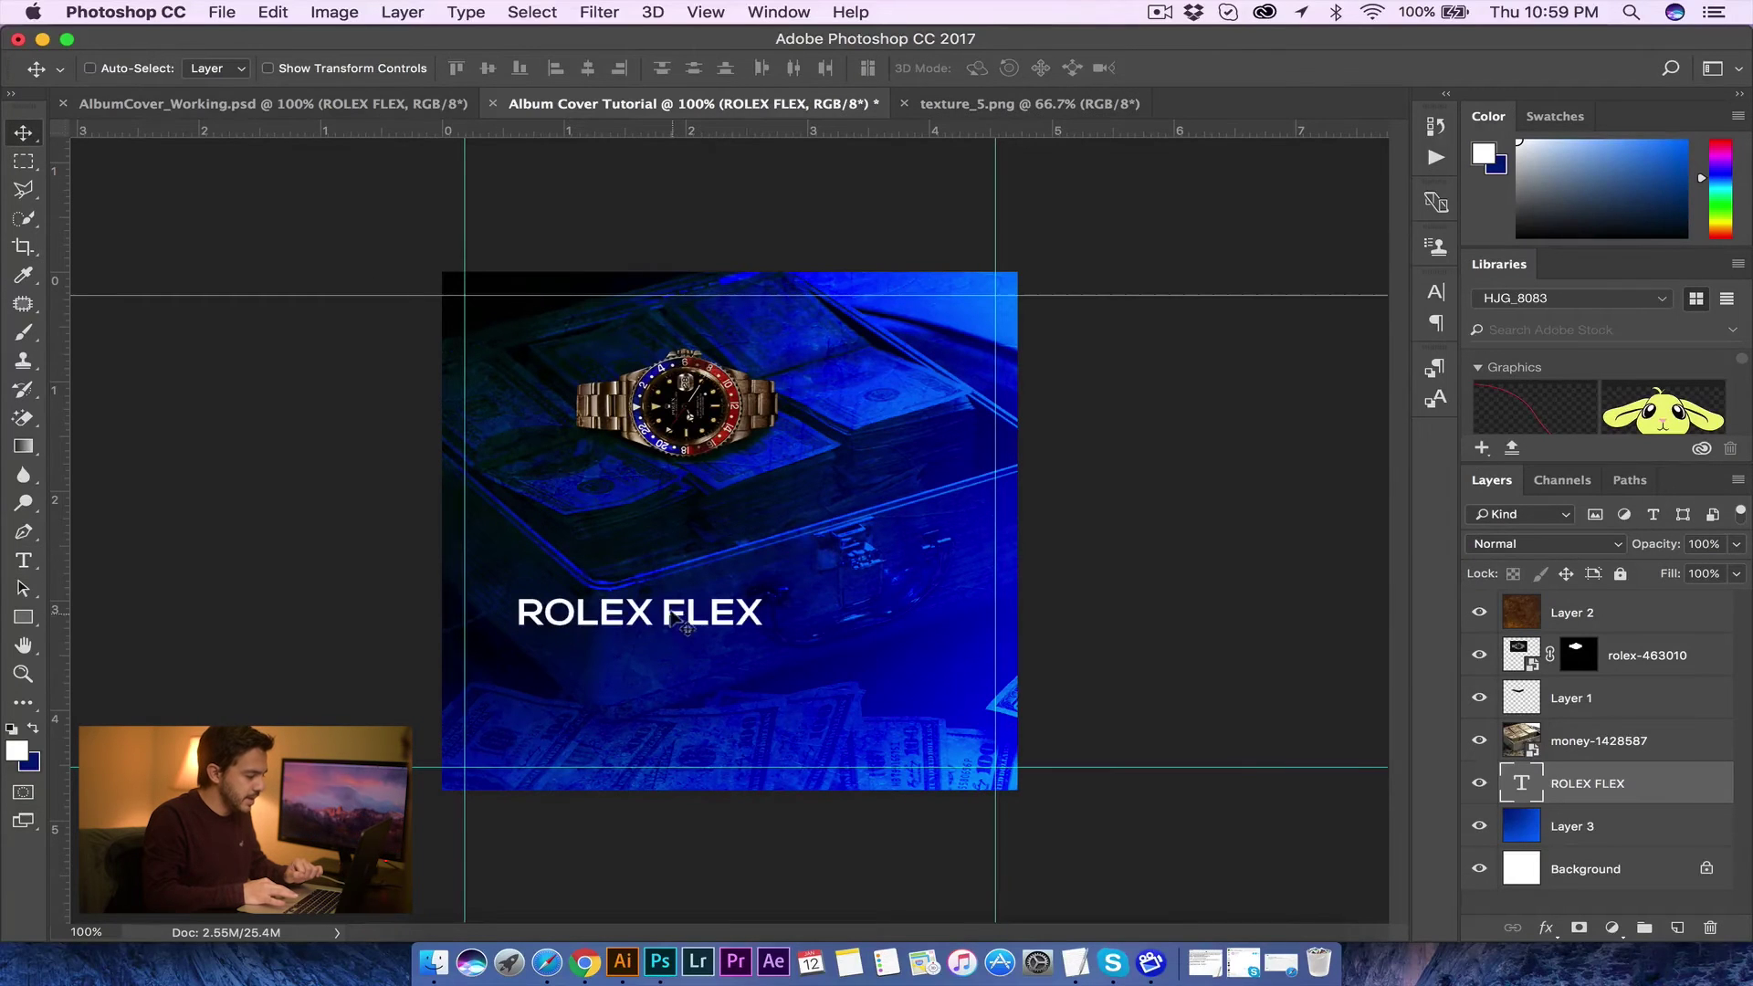
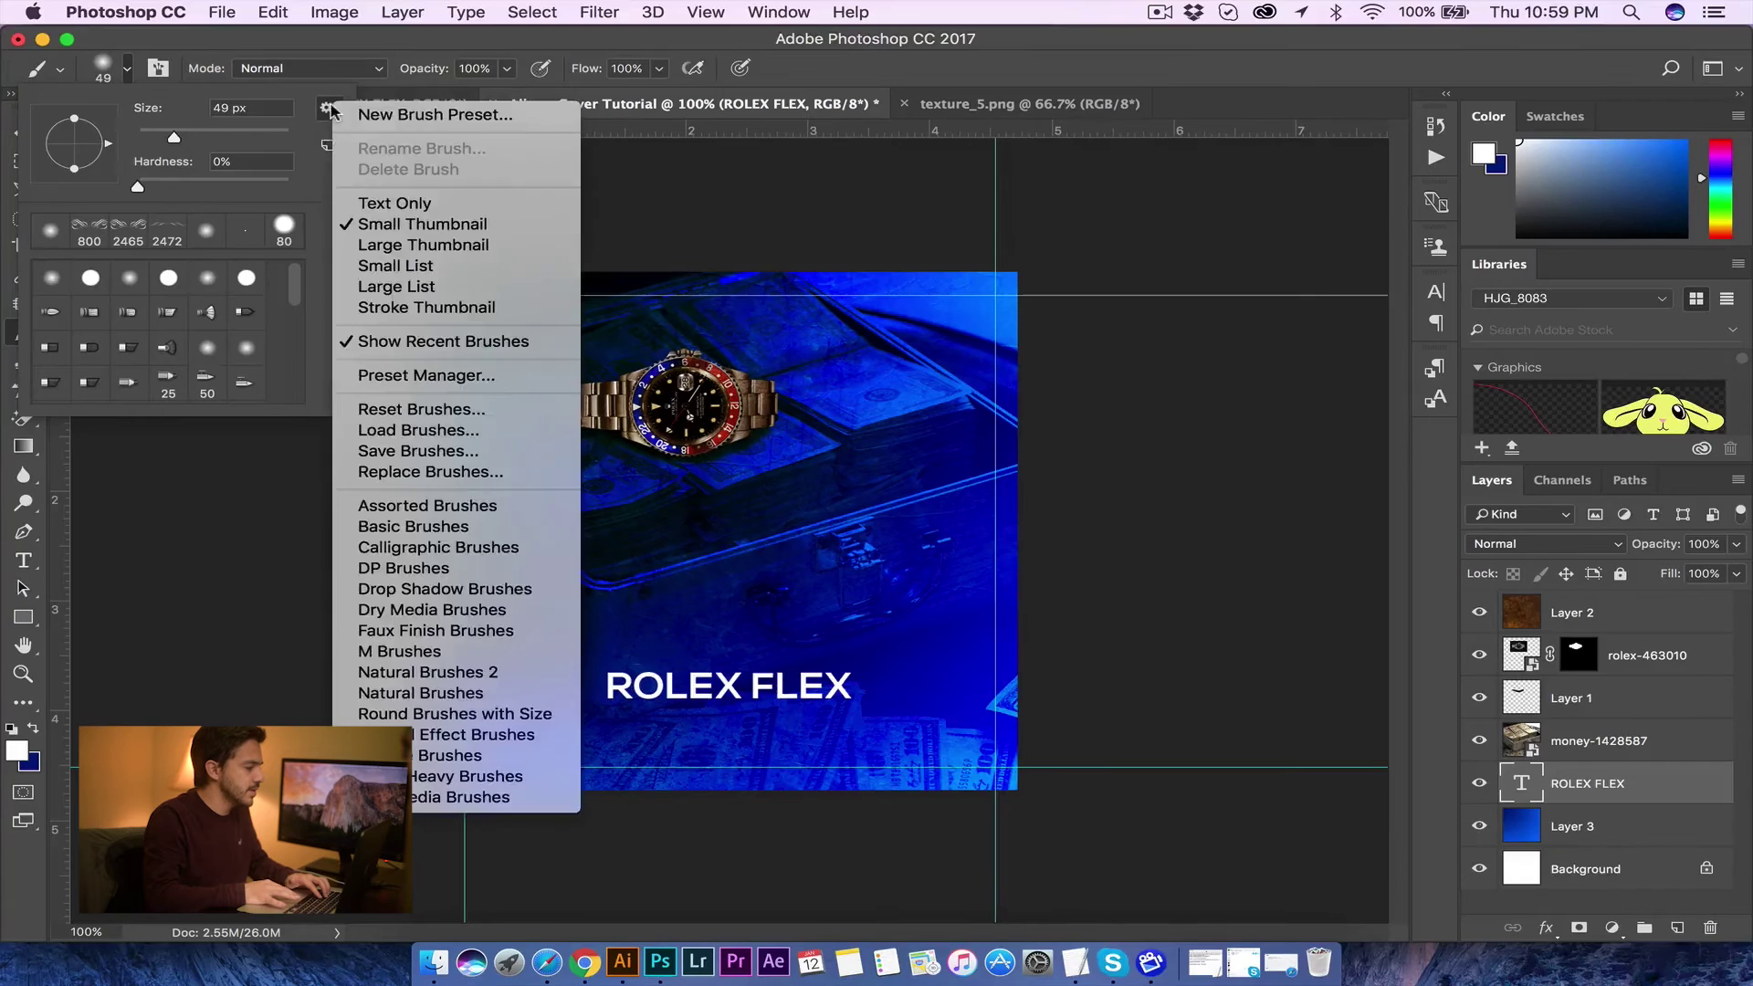
Step: Load the brush set Calligraphicbrushes.abr from the Burshes Used folder inside the Tutorial folder
left_click(436, 435)
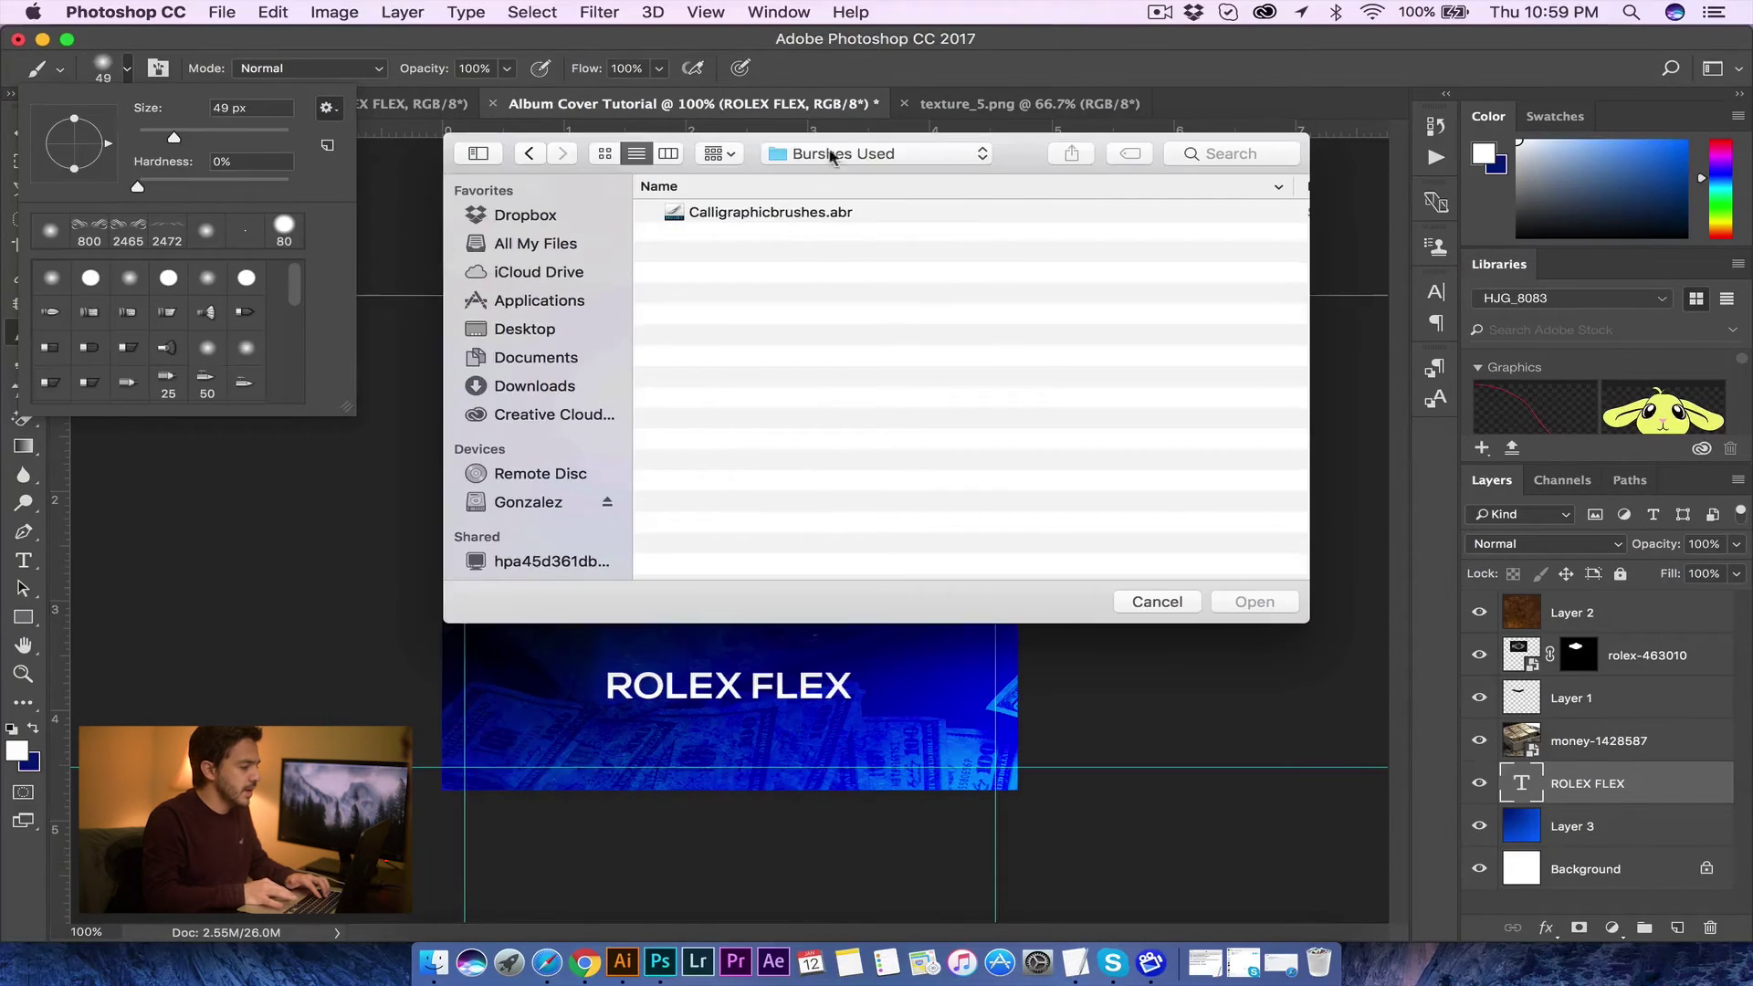
left_click(842, 155)
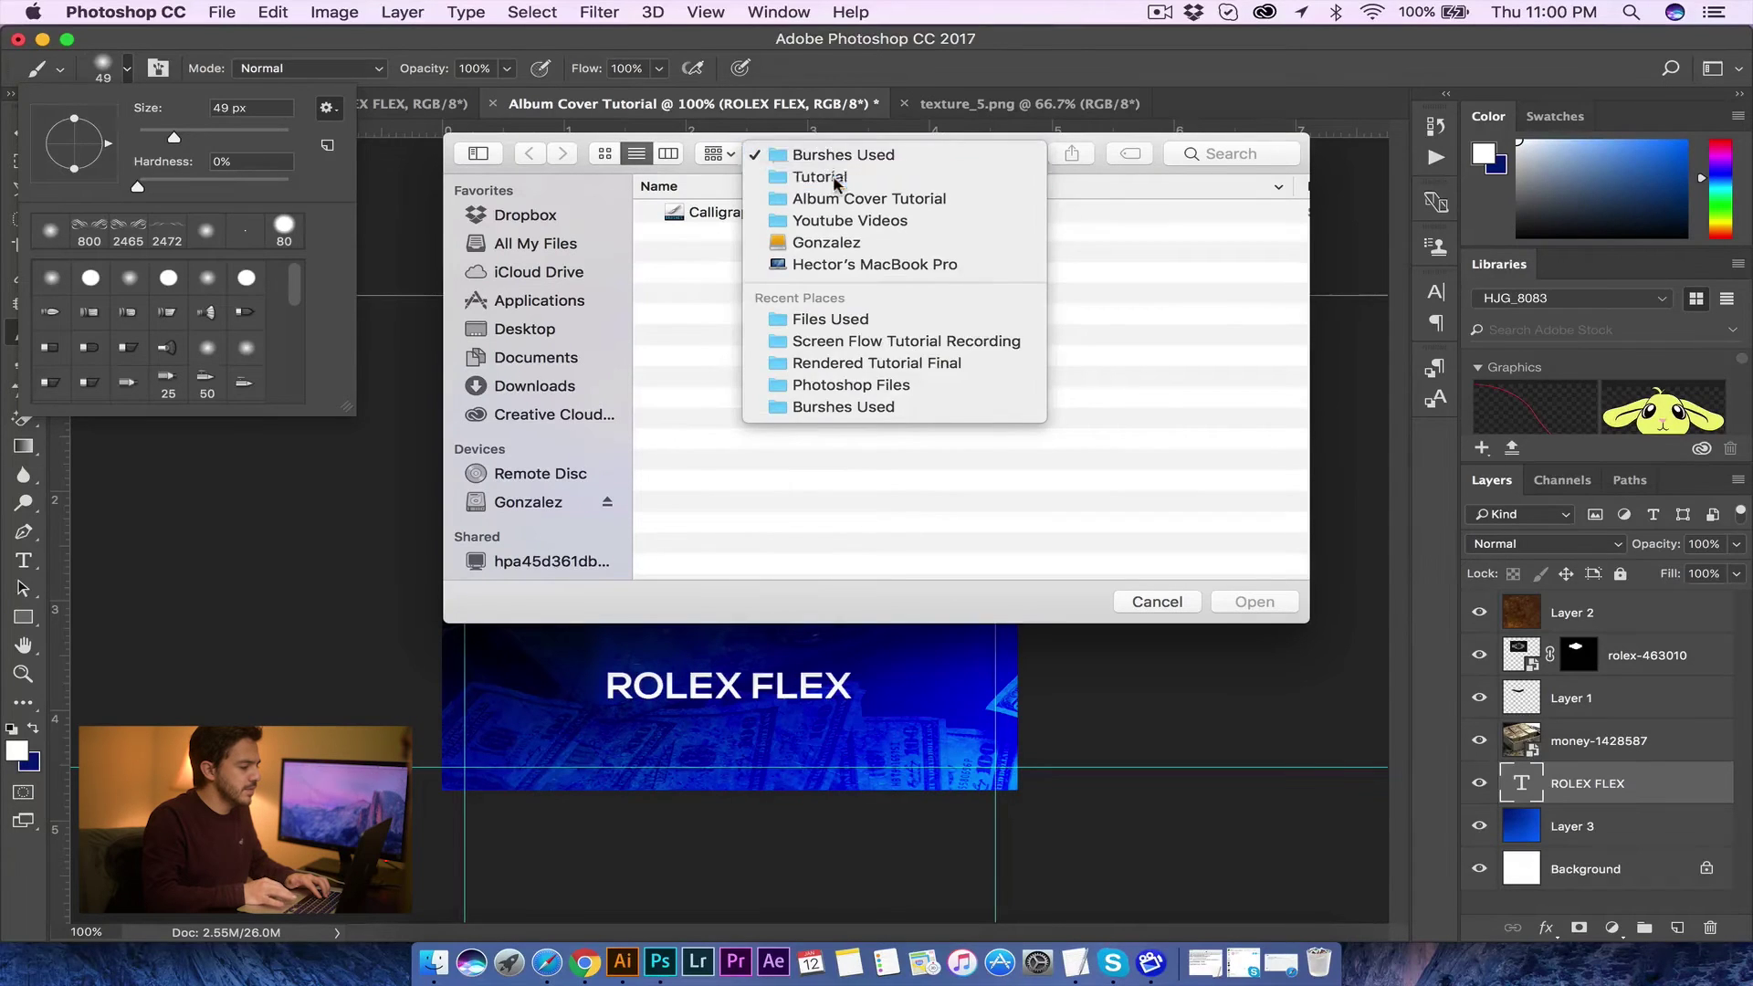
left_click(795, 176)
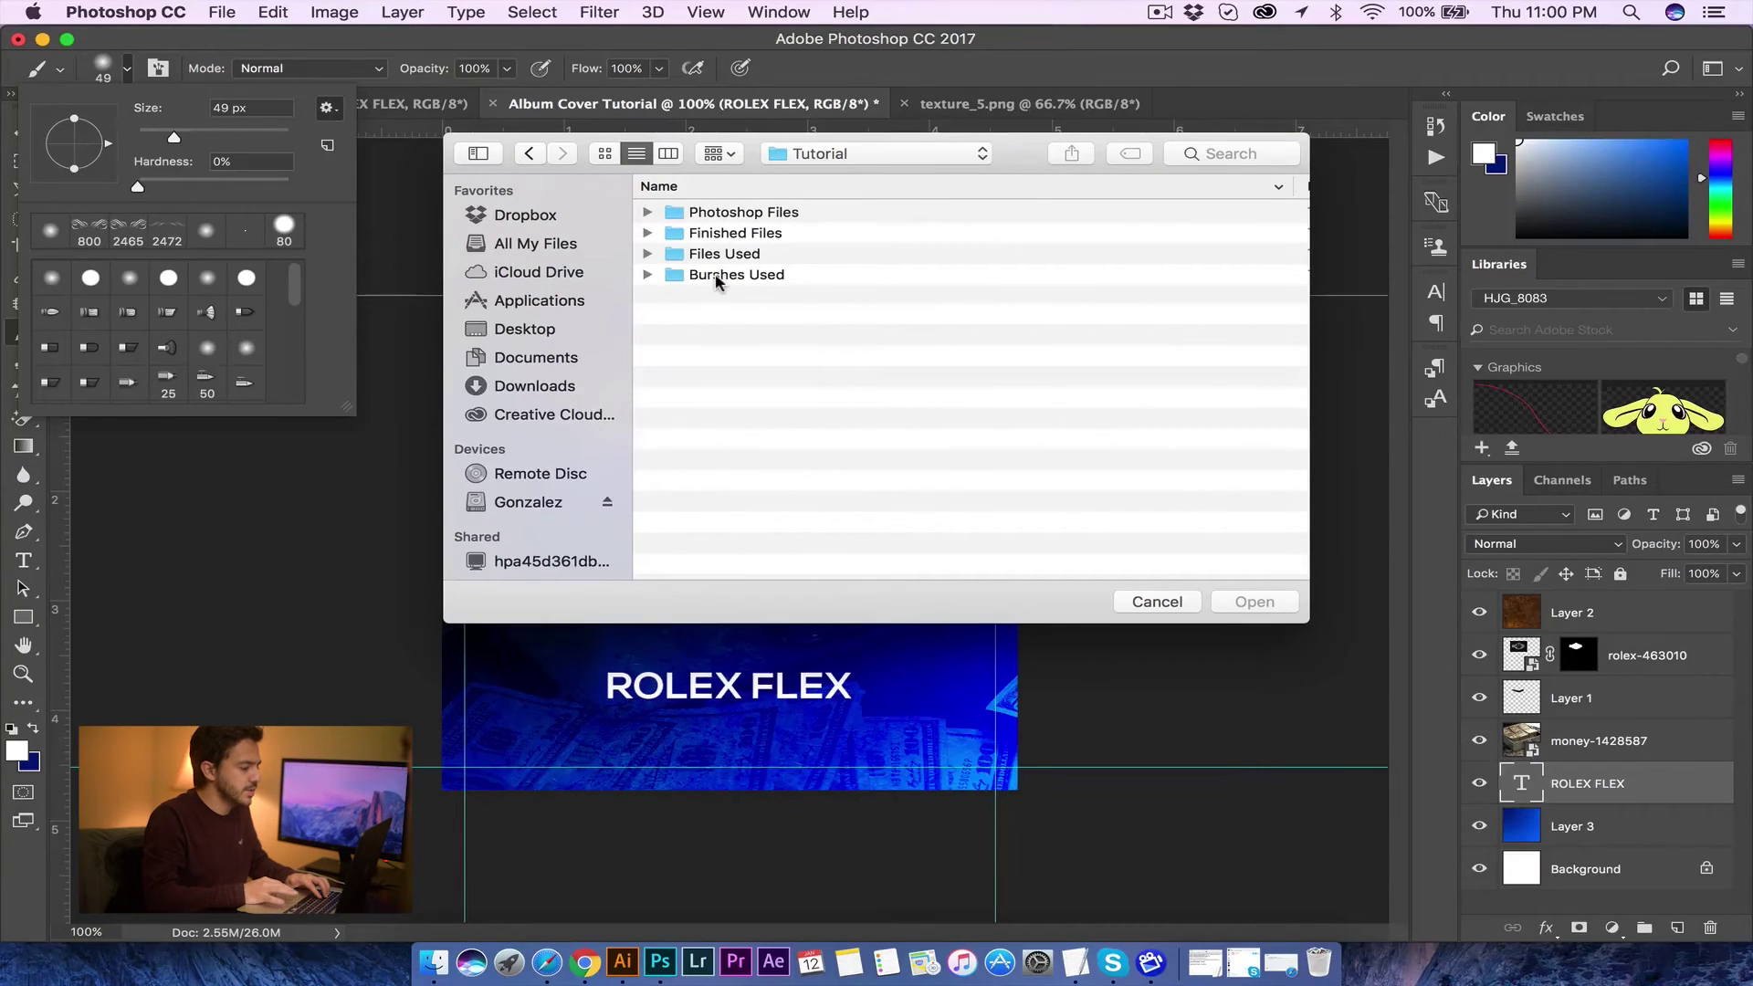
double_click(716, 276)
left_click(723, 215)
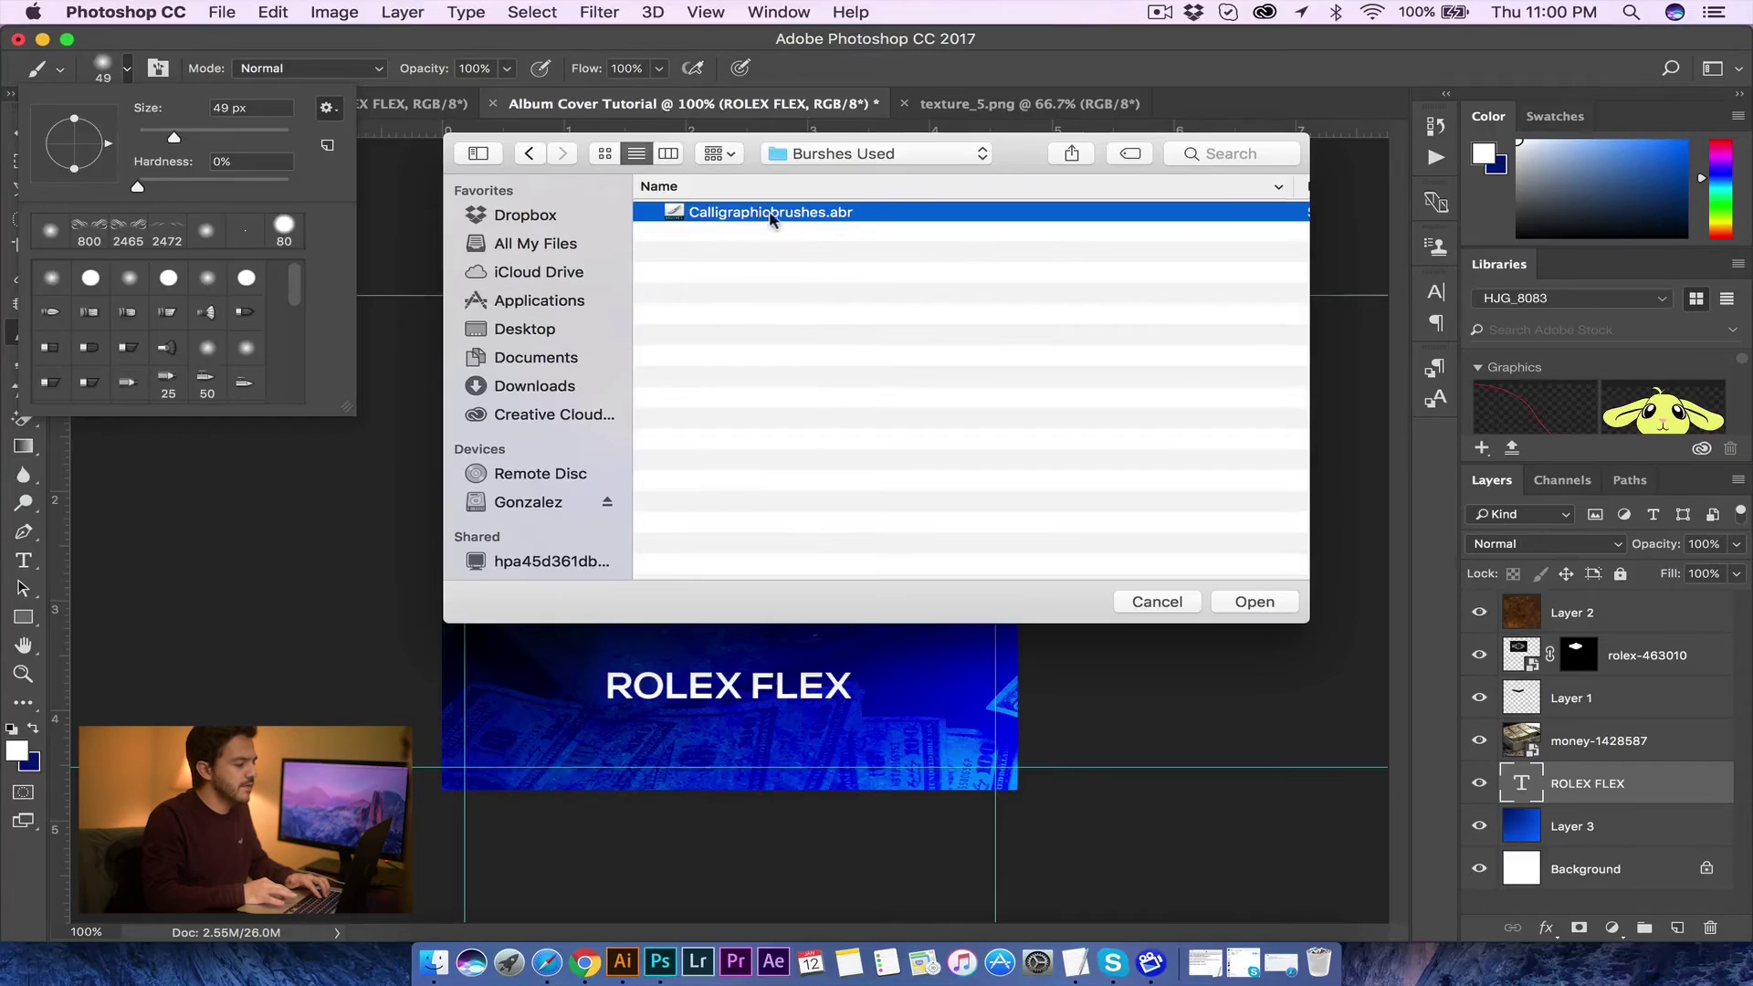
left_click(1253, 602)
Step: Choose the 2465 px calligraphic flourish brush from the end of the brush presets
left_click_drag(299, 291, 297, 407)
left_click(243, 358)
left_click(62, 391)
left_click(244, 358)
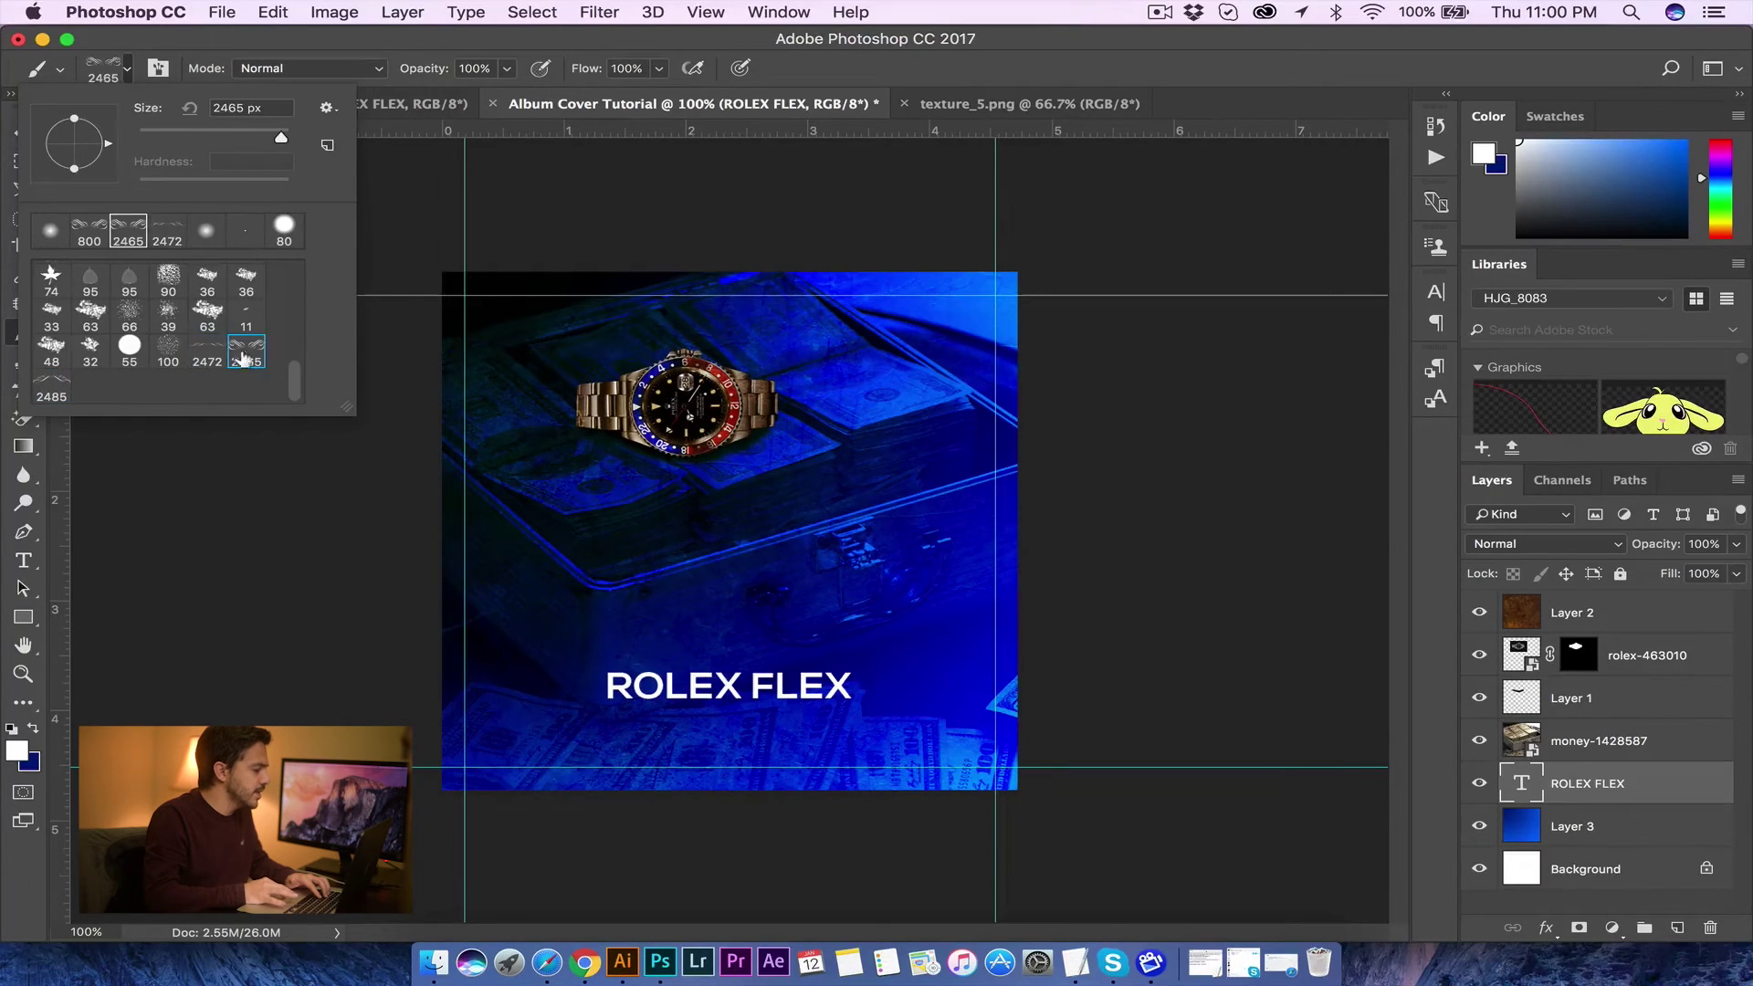
Step: Create a new empty layer above Layer 2, at the top of the layer stack
left_click(1627, 623)
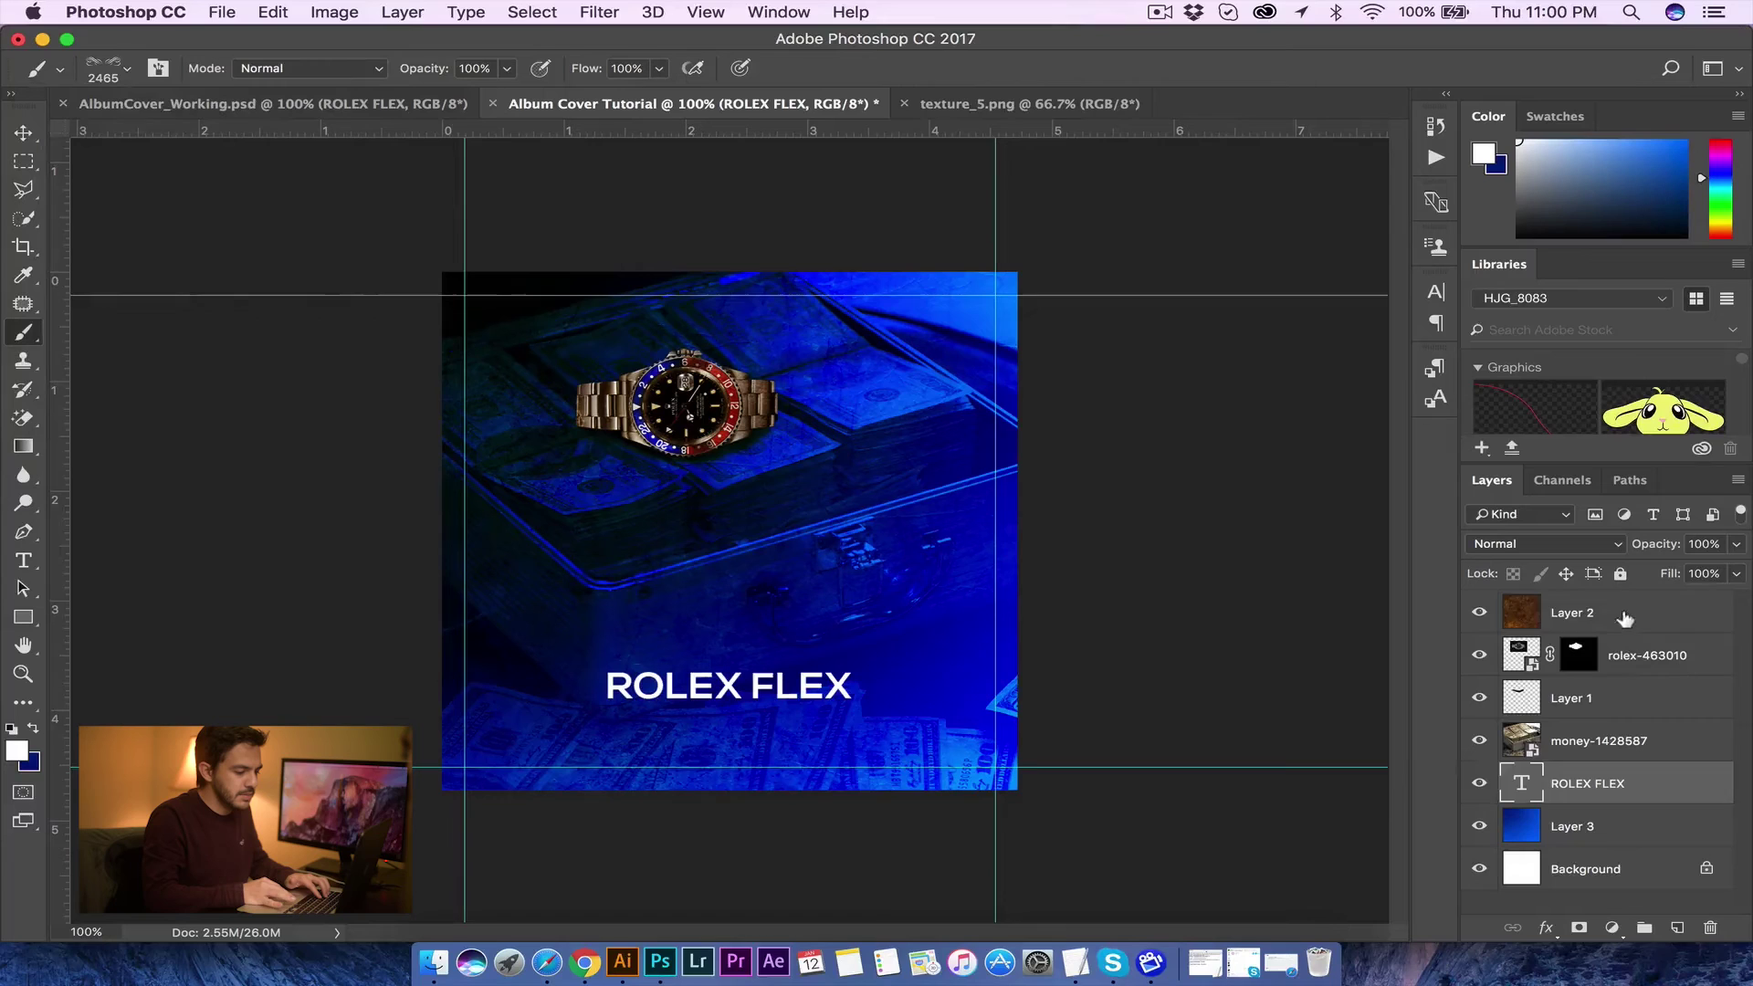
left_click(1625, 624)
left_click(1677, 928)
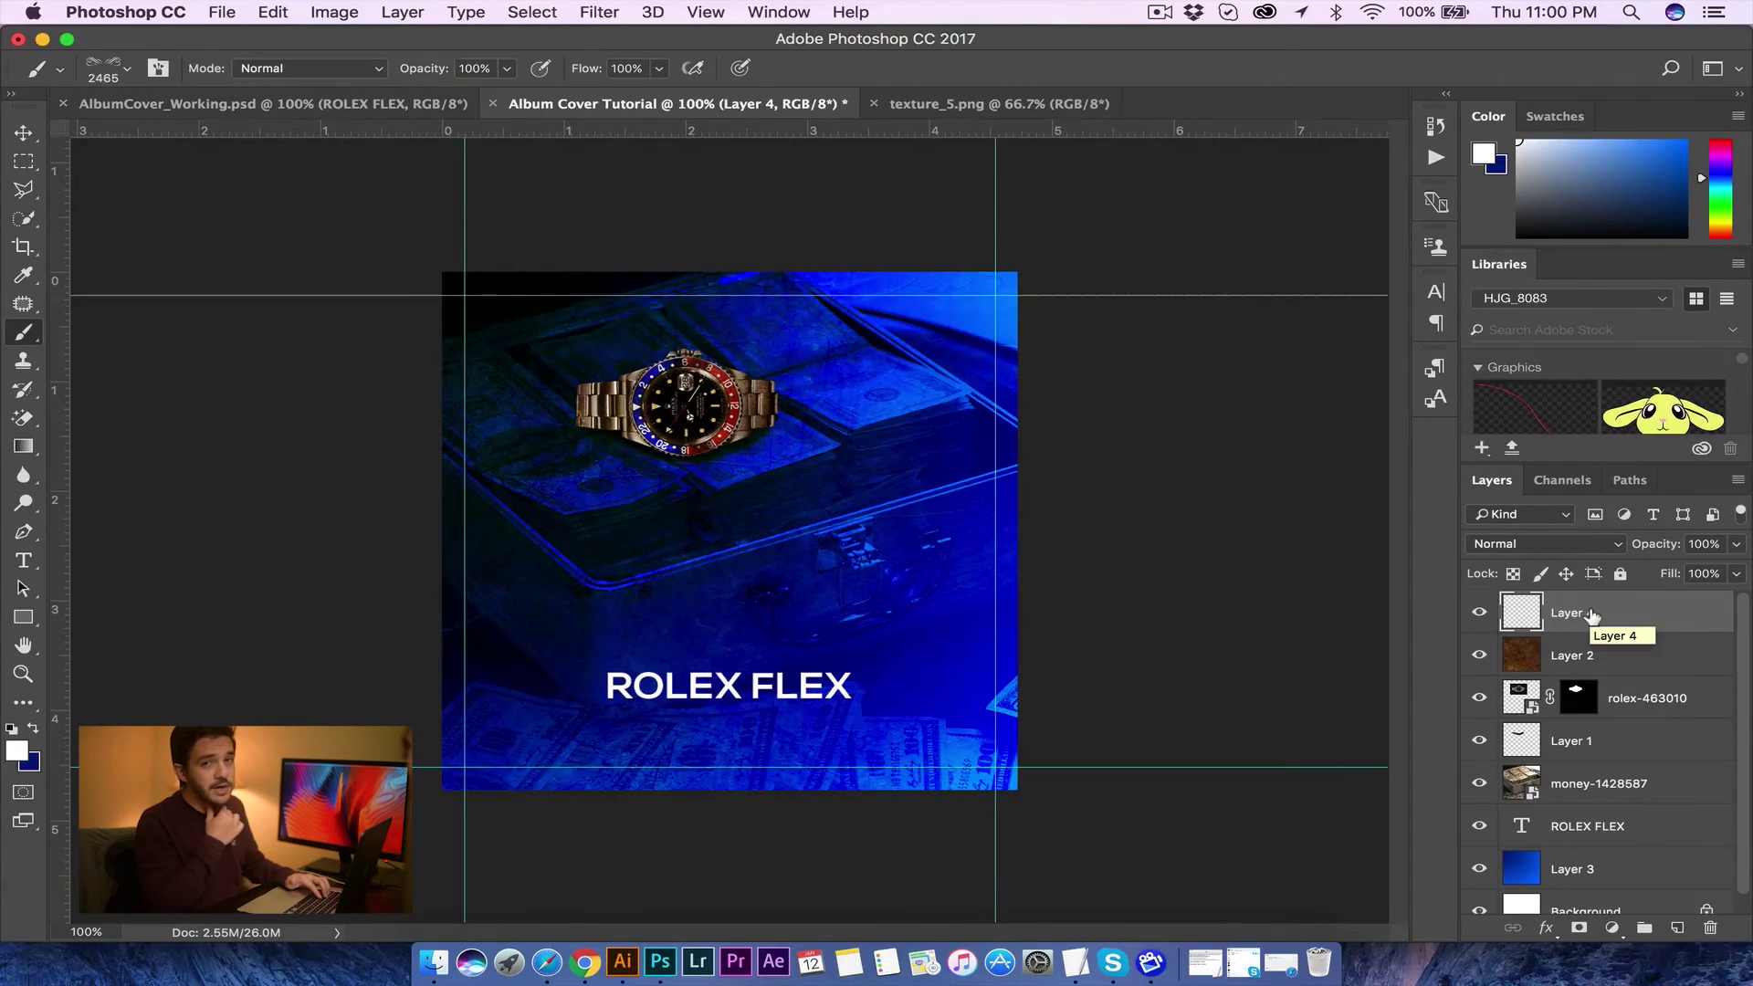
Step: Reduce the flourish brush to 800 px and stamp it once in white on the new layer, centred above the title
left_click(716, 537)
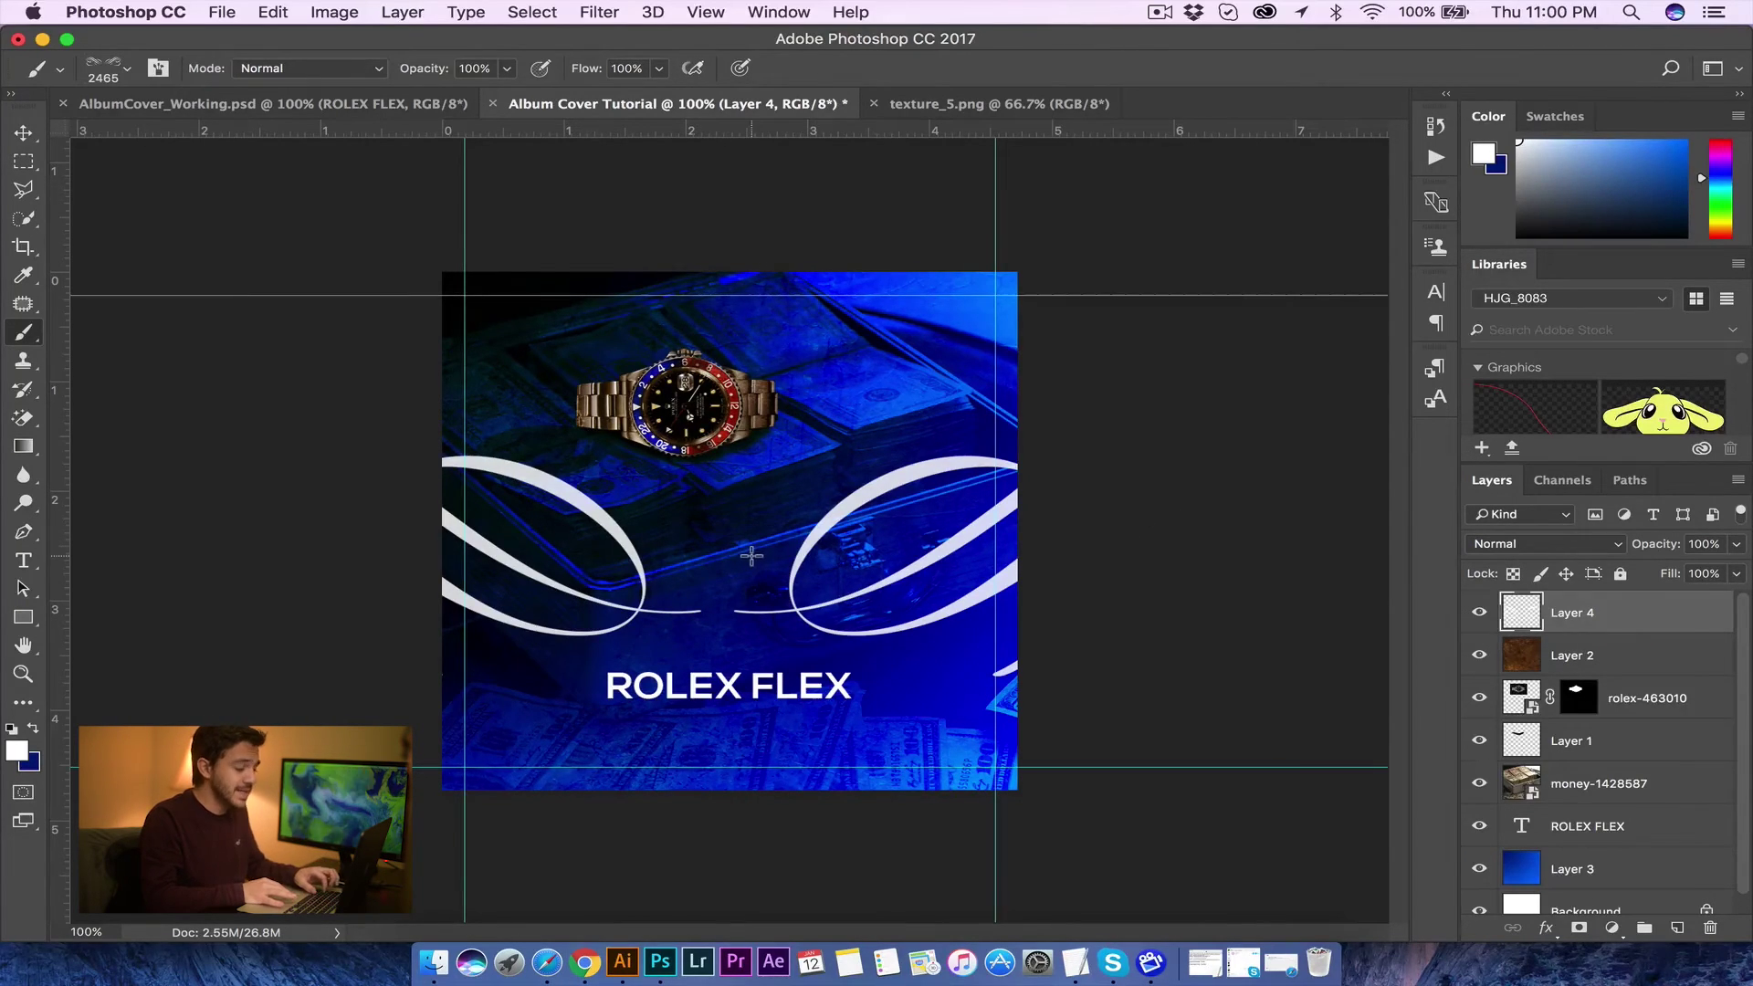
key("super+z")
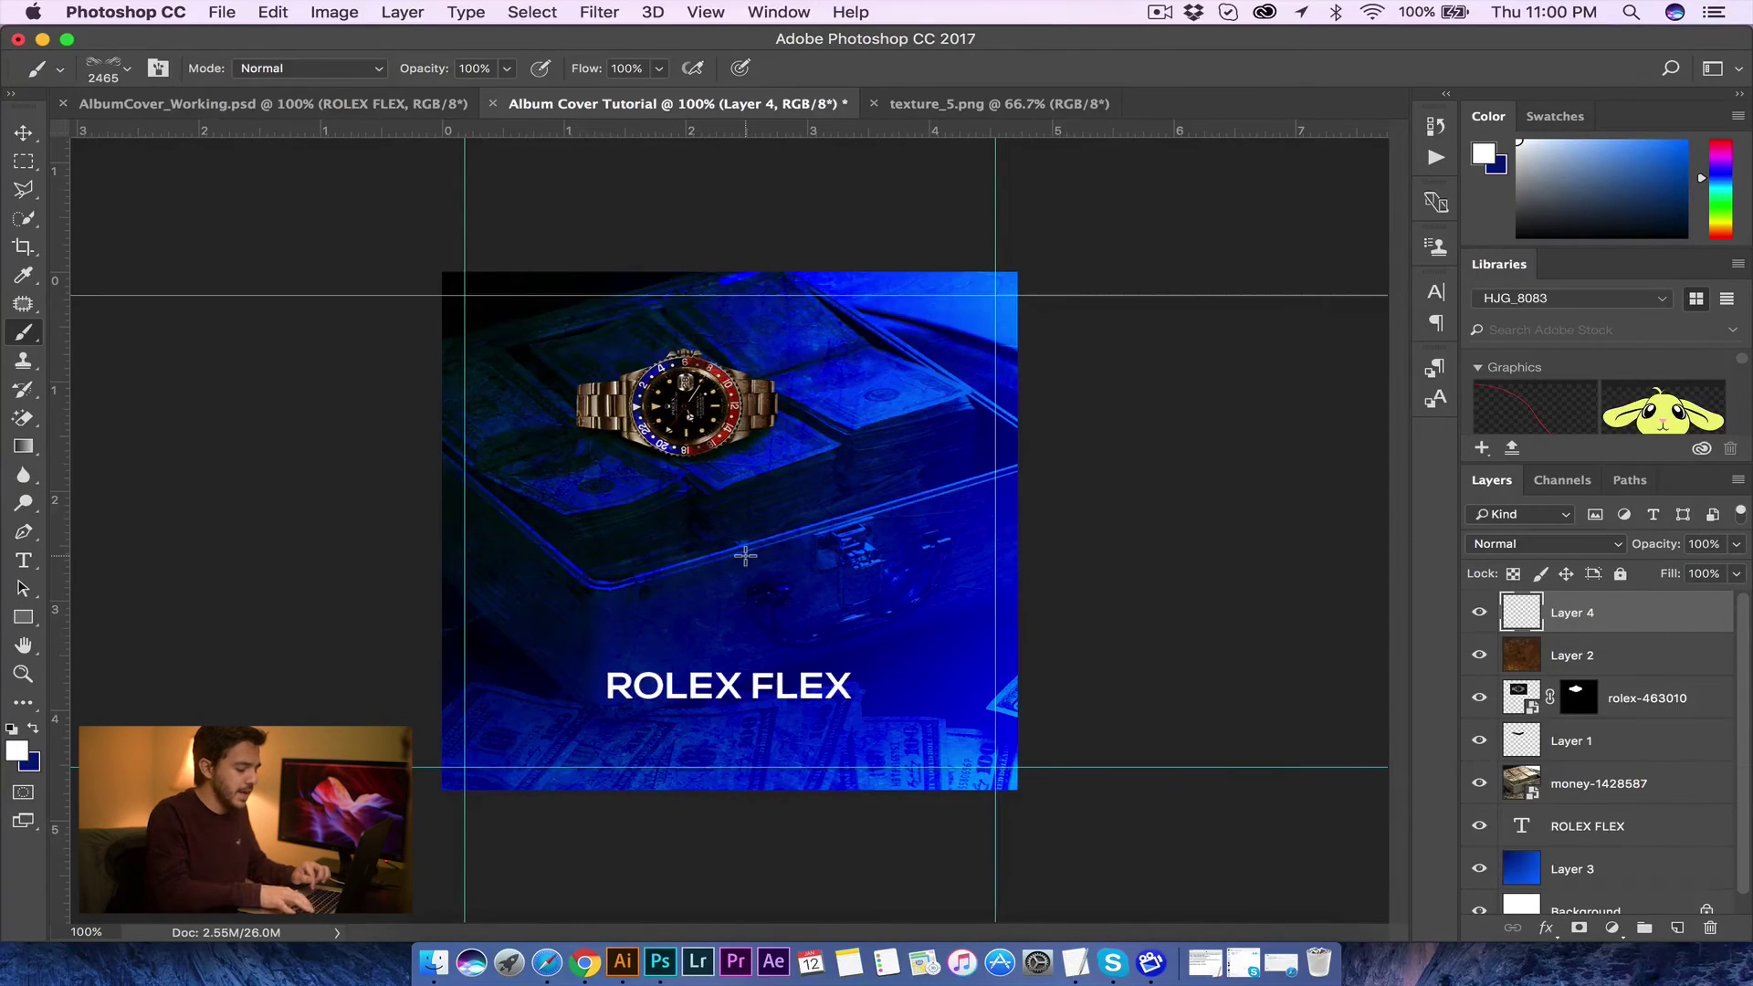
key("bracketleft")
key("bracketleft")
key("bracketleft")
key("bracketleft")
key("bracketleft")
key("bracketleft")
key("bracketleft")
key("bracketleft")
key("bracketleft")
key("bracketleft")
key("bracketleft")
key("bracketleft")
key("bracketleft")
key("bracketleft")
key("bracketleft")
key("bracketleft")
key("bracketleft")
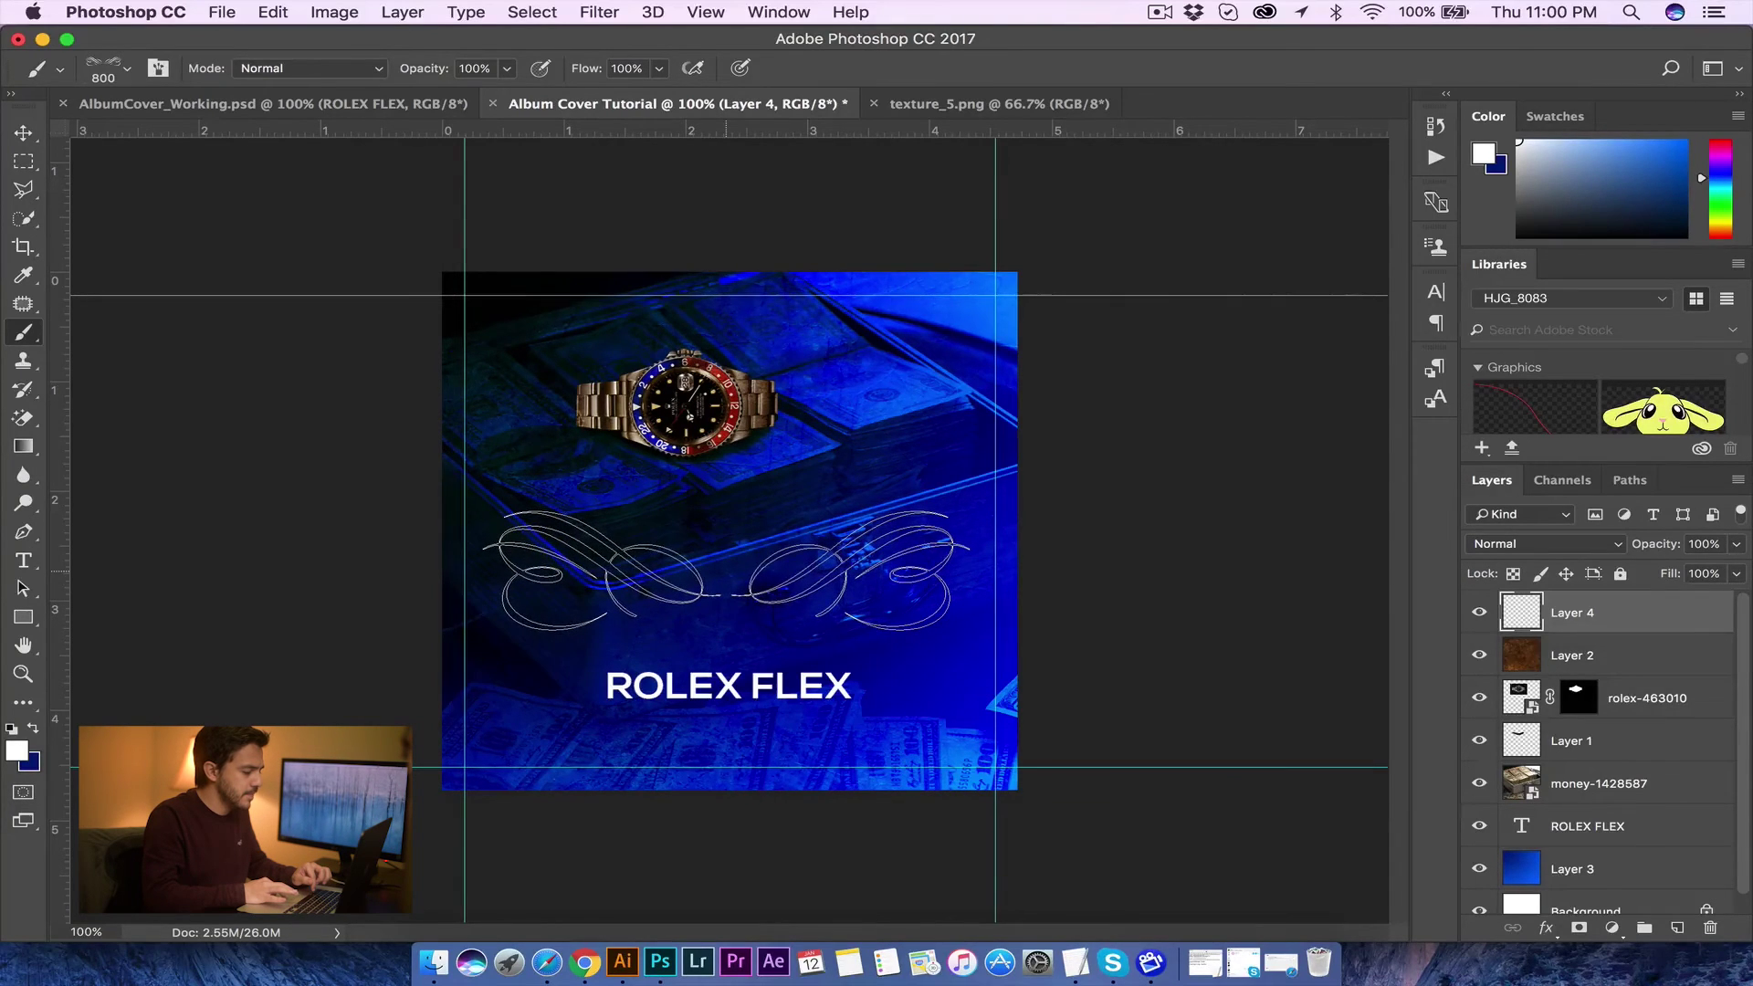
left_click(726, 571)
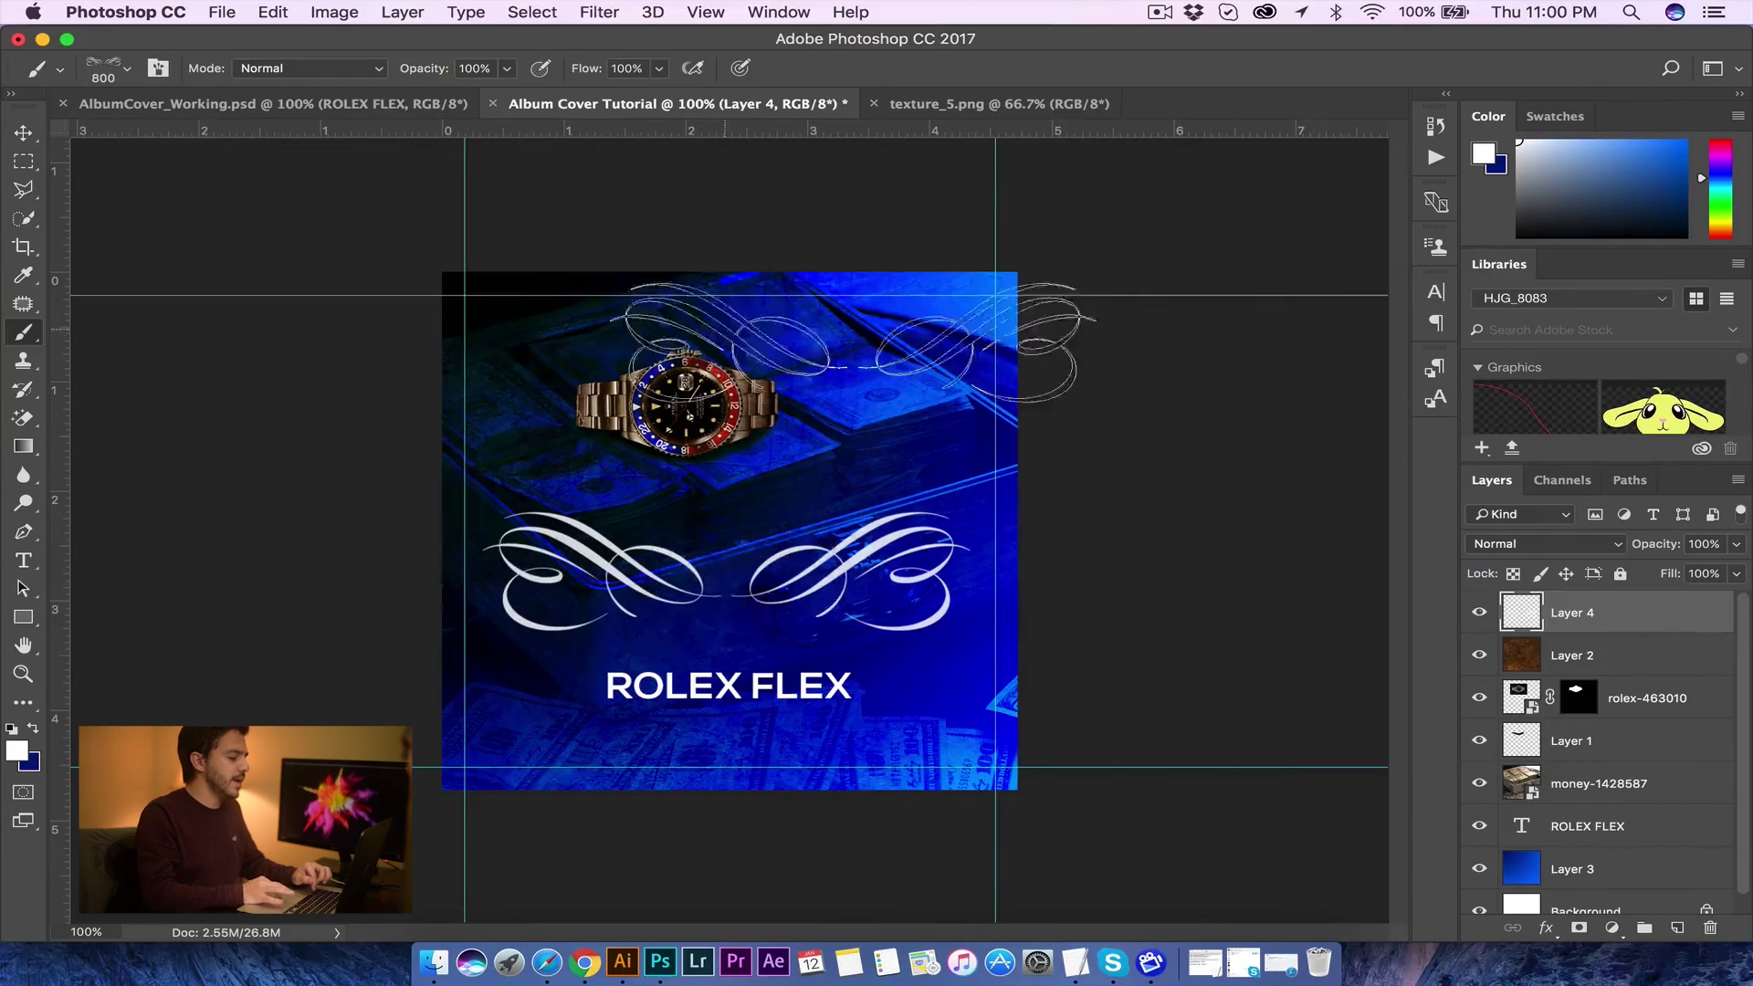
Step: Move the flourish down to sit directly above the ROLEX FLEX title and rename its layer "Brush 1"
left_click(28, 134)
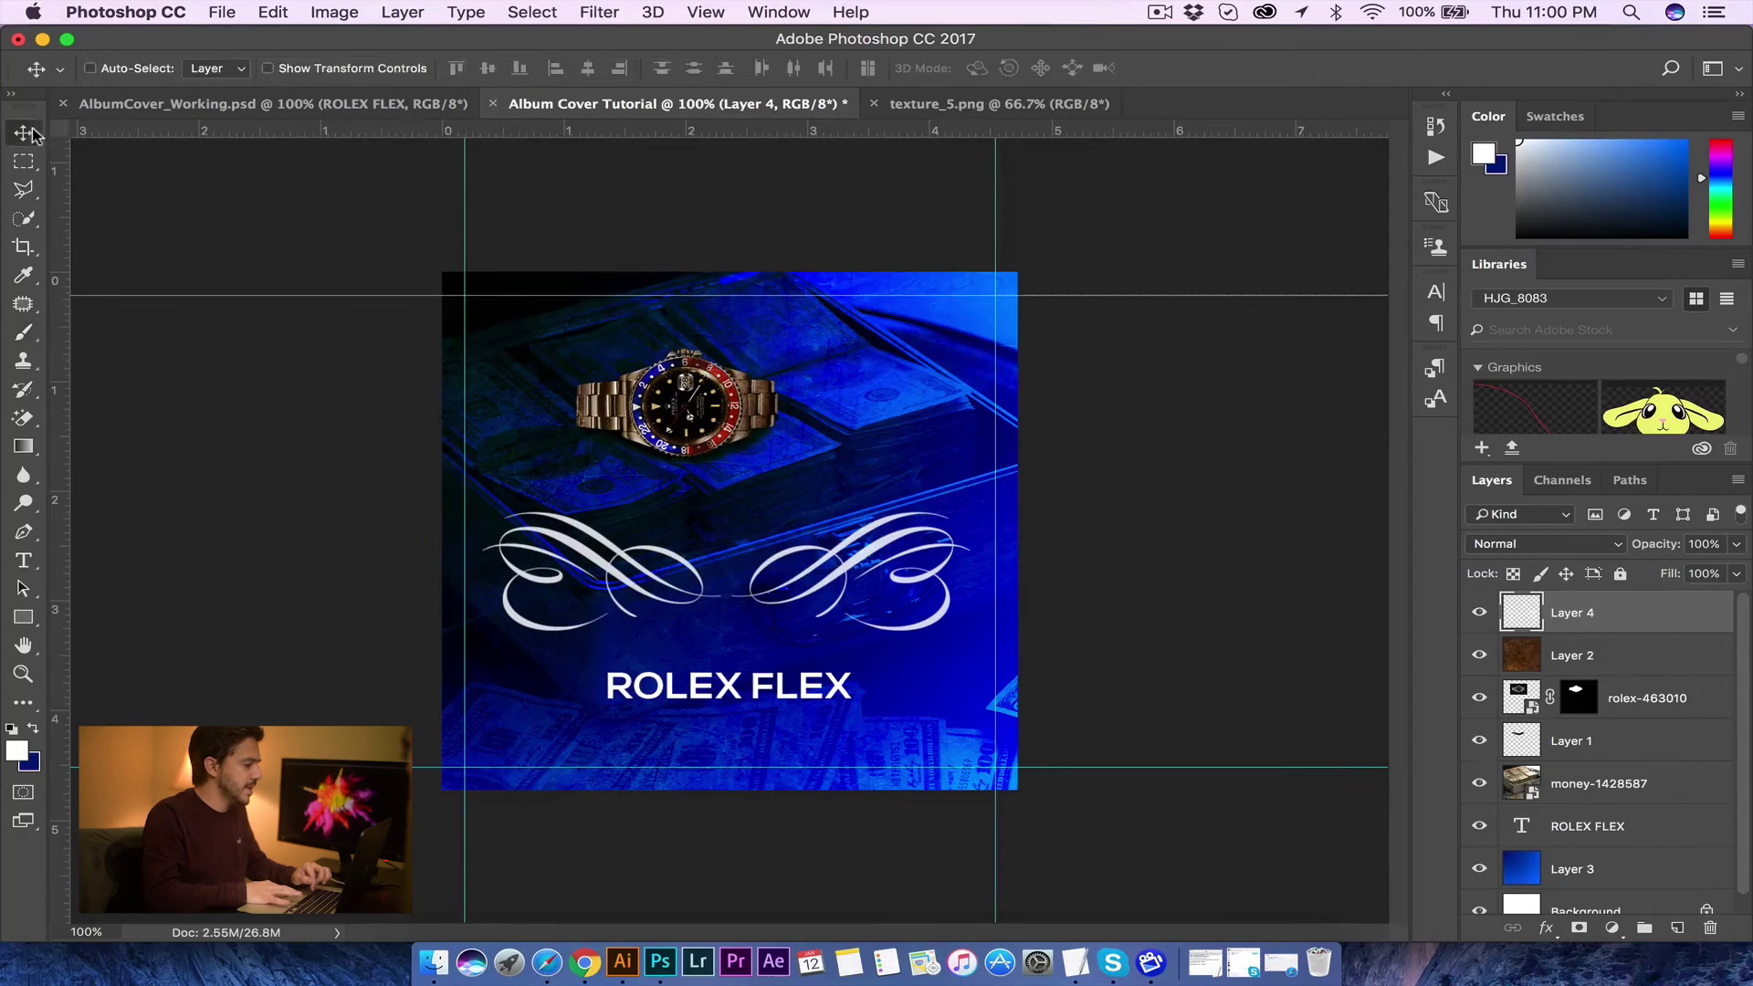
left_click_drag(831, 534, 798, 613)
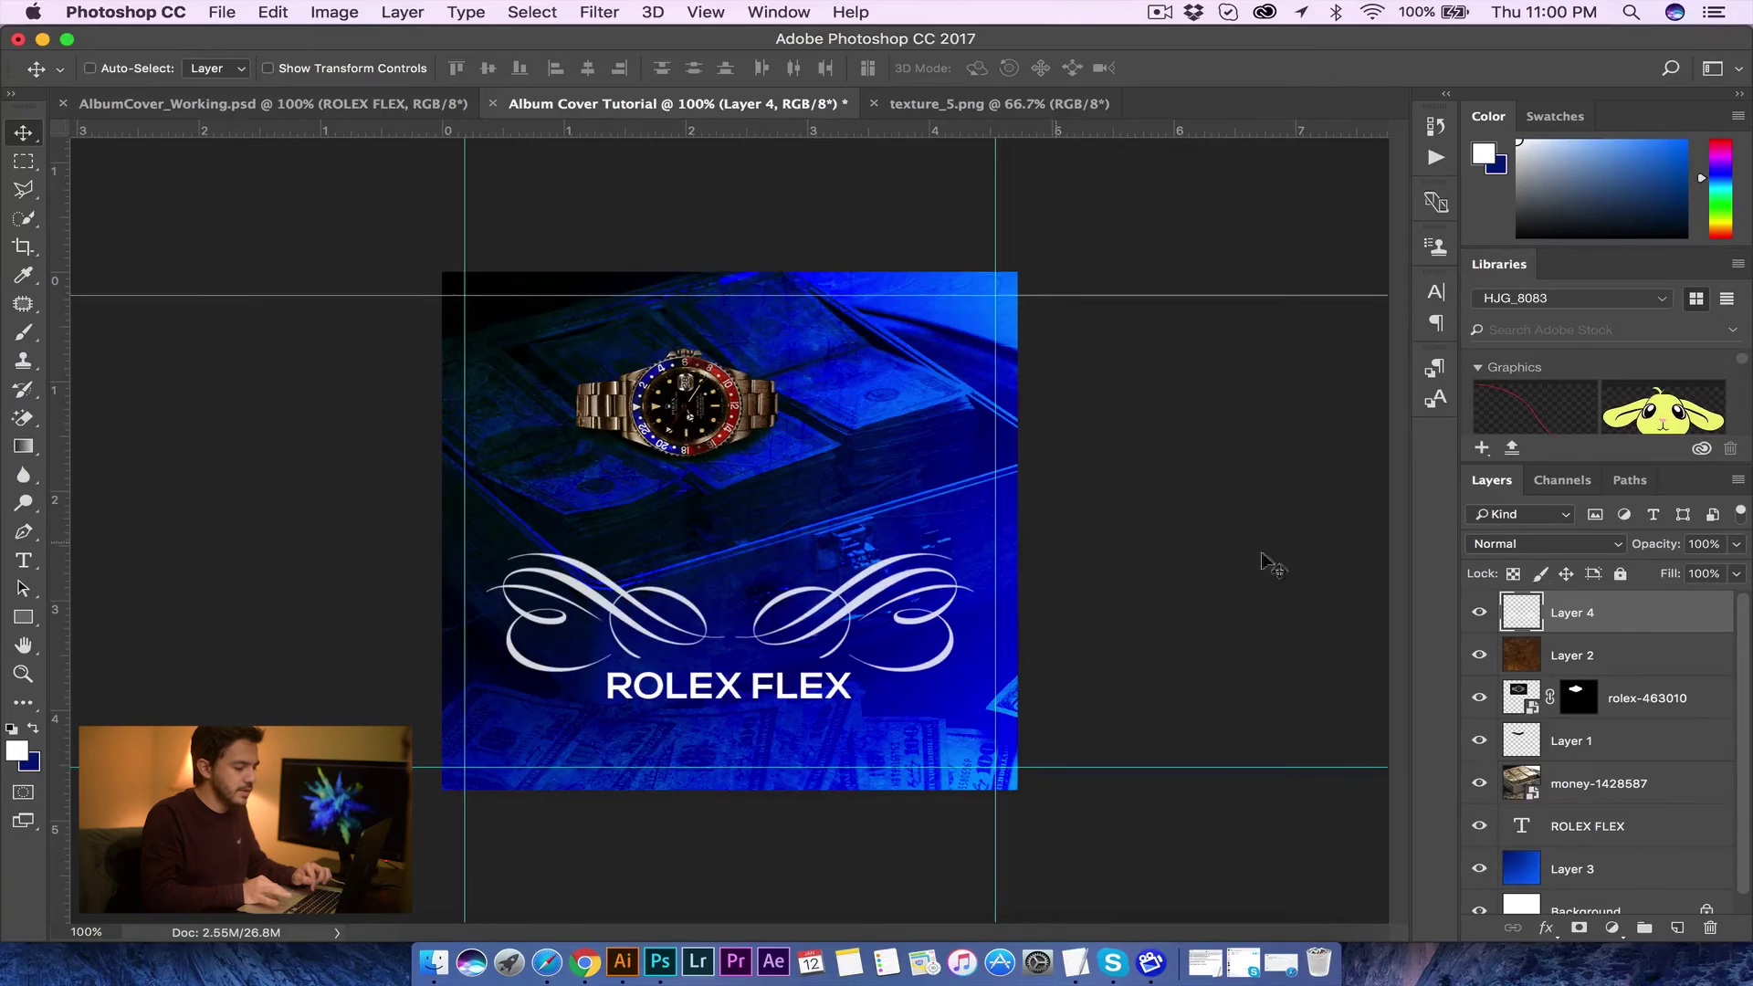
double_click(1573, 615)
type("Brush 1")
key("Return")
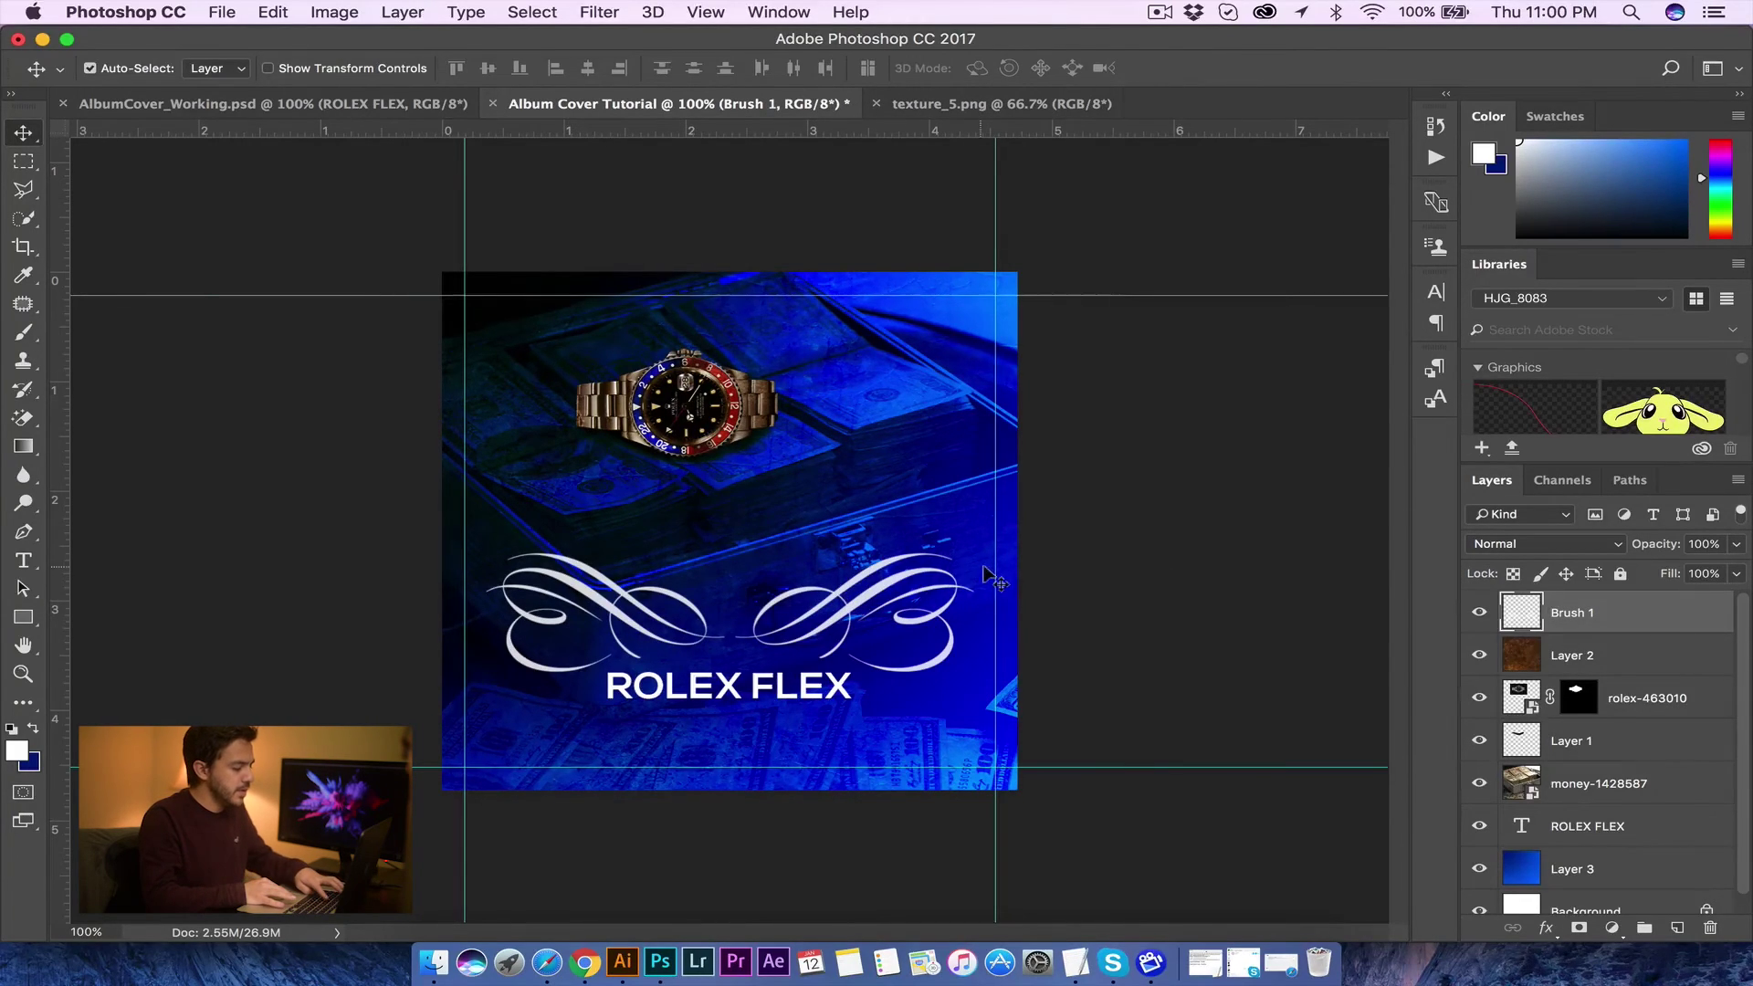
Step: Flip the Brush 1 flourish to -100% width and height, and move it down over the title near the bottom guide
key("super+t")
mouse_move(992, 539)
left_mouse_down()
mouse_move(1050, 587)
mouse_move(812, 722)
mouse_move(690, 606)
left_mouse_up()
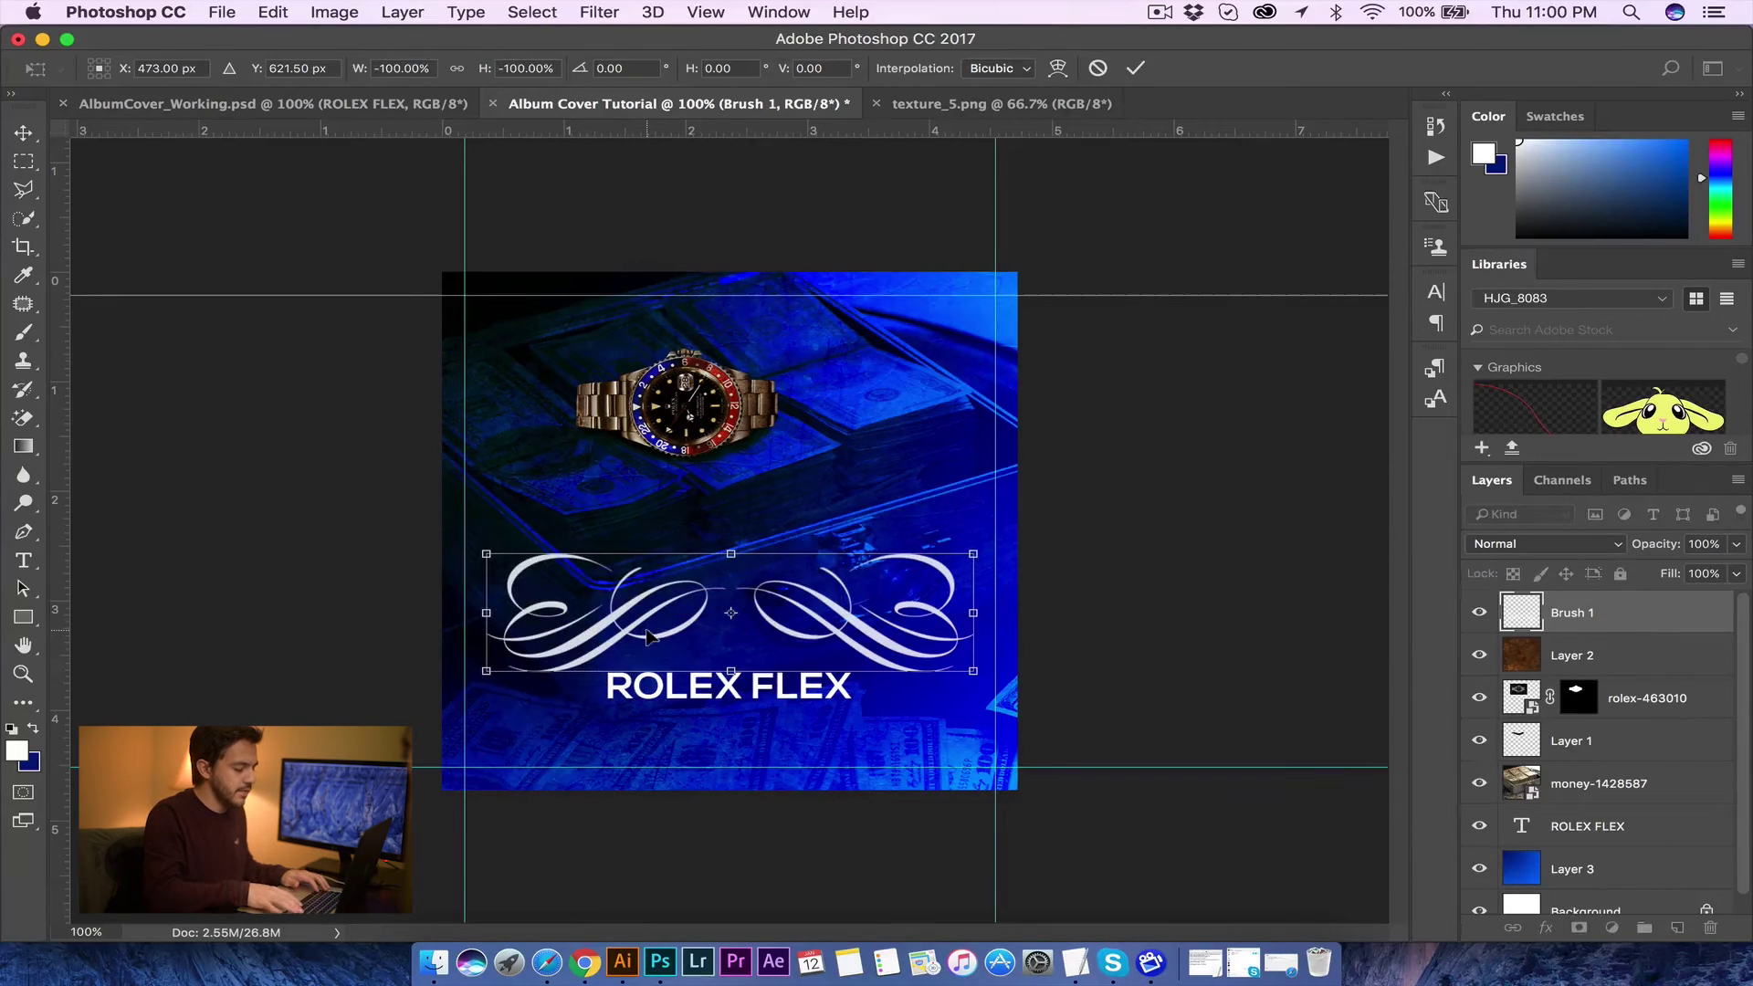
key("Return")
left_click_drag(650, 603, 632, 689)
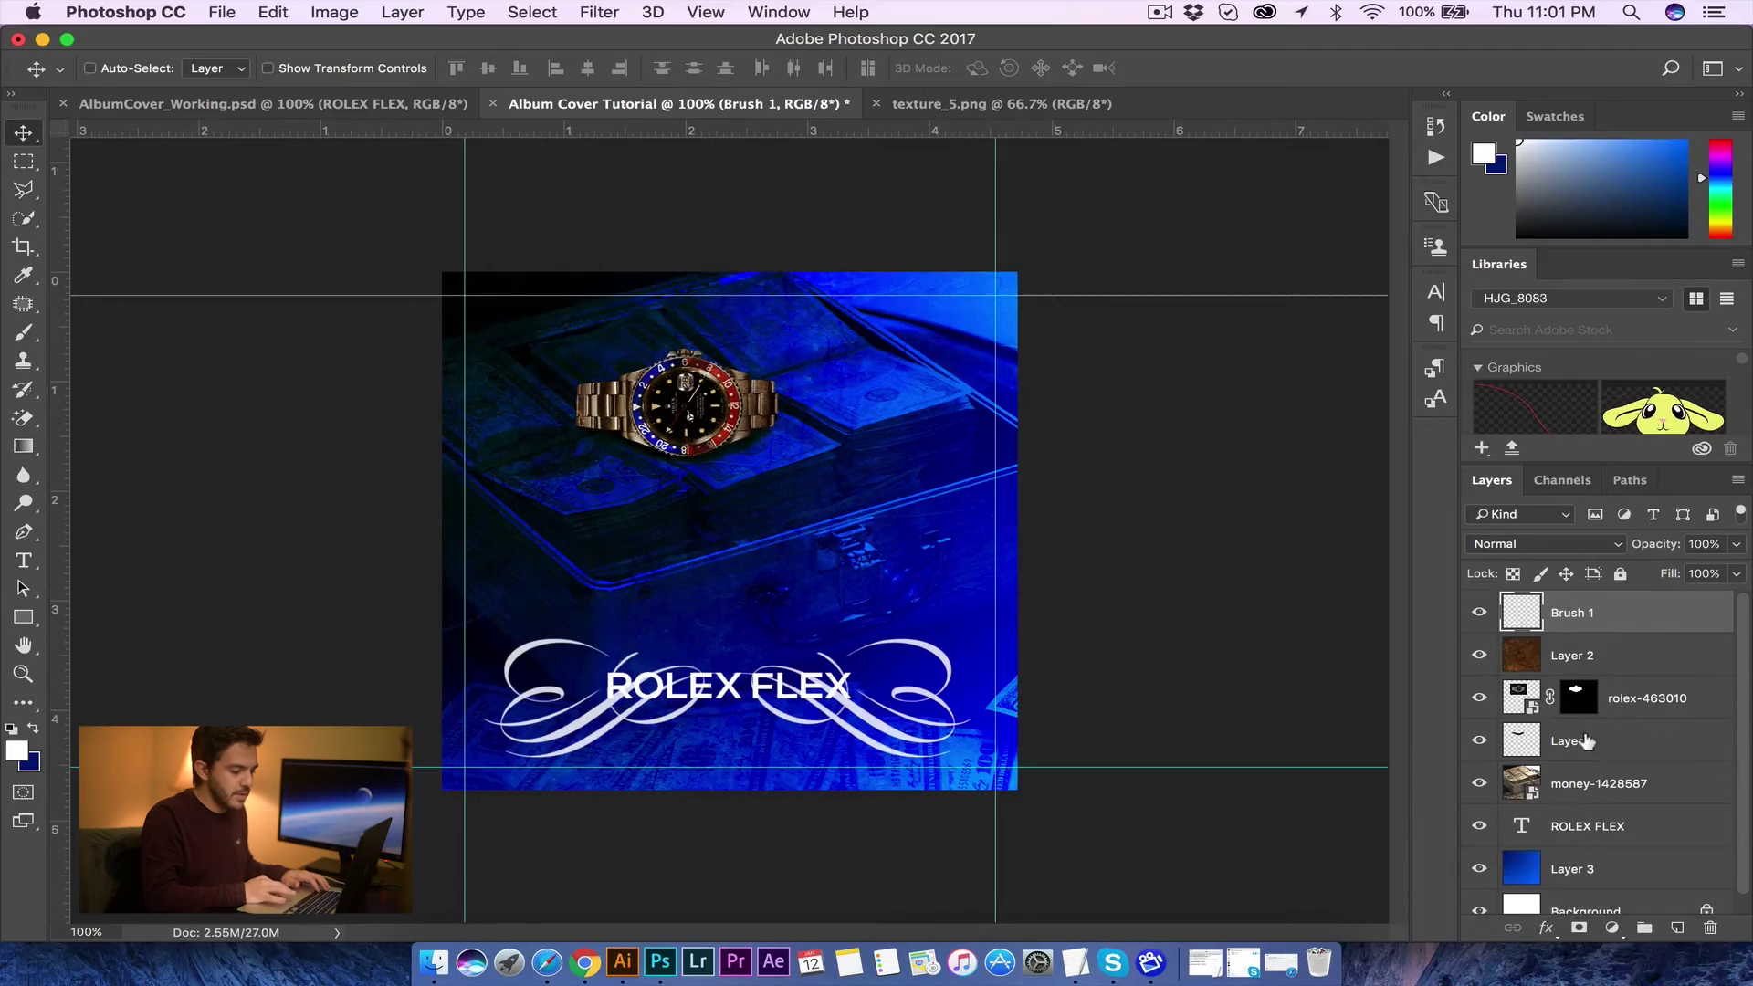
Step: Move the ROLEX FLEX title up so it sits just above the flourish
left_click(1607, 827)
left_click_drag(721, 691, 725, 634)
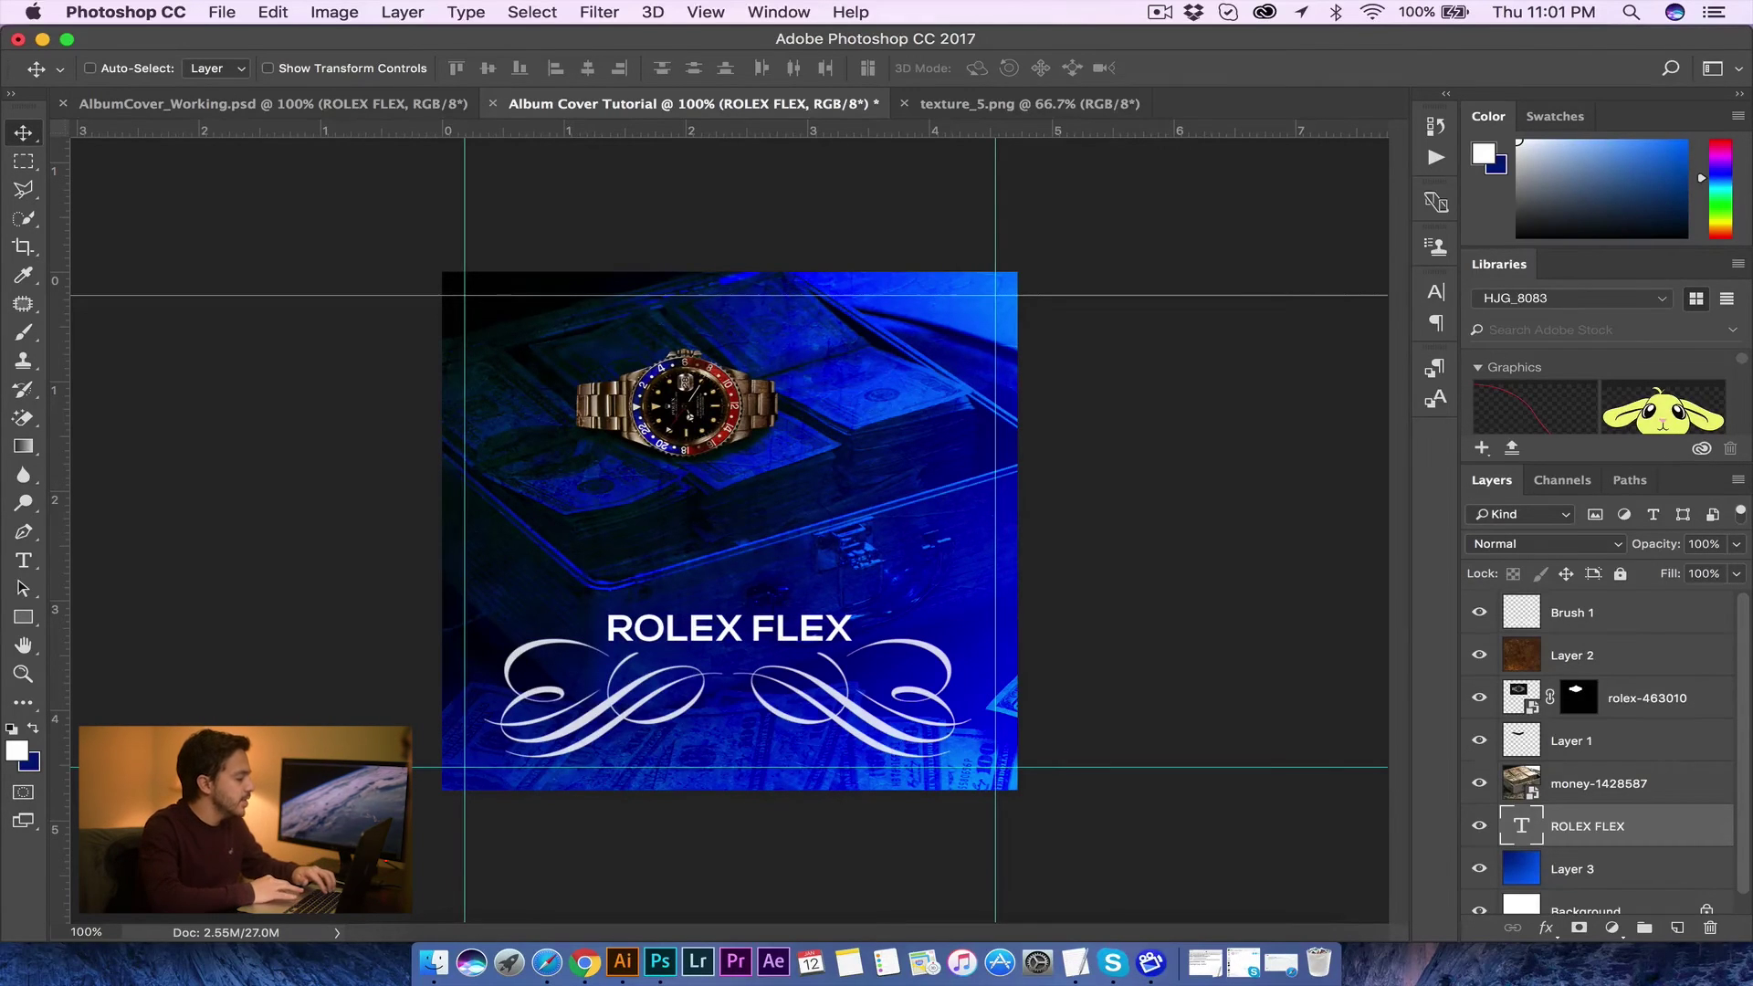
Step: Draw a white bar about 997 by 10 px across the cover above the title and nudge it down to Y 593 px
left_click(24, 618)
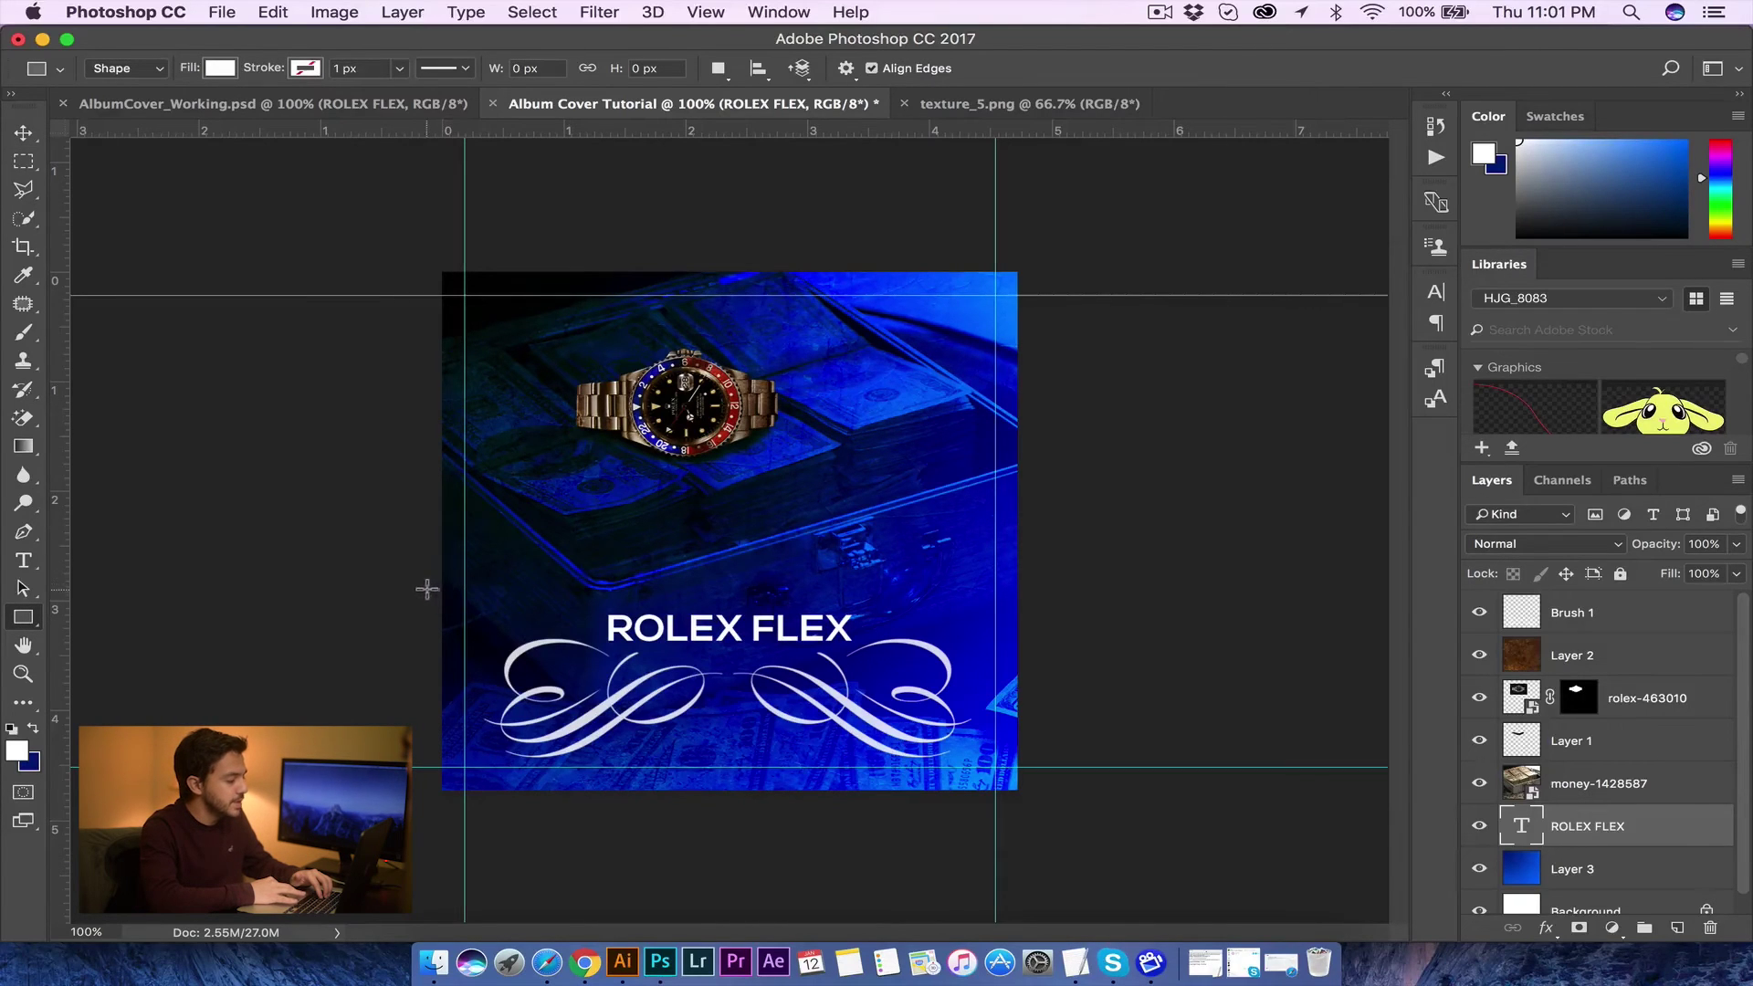
left_click_drag(427, 589, 1034, 592)
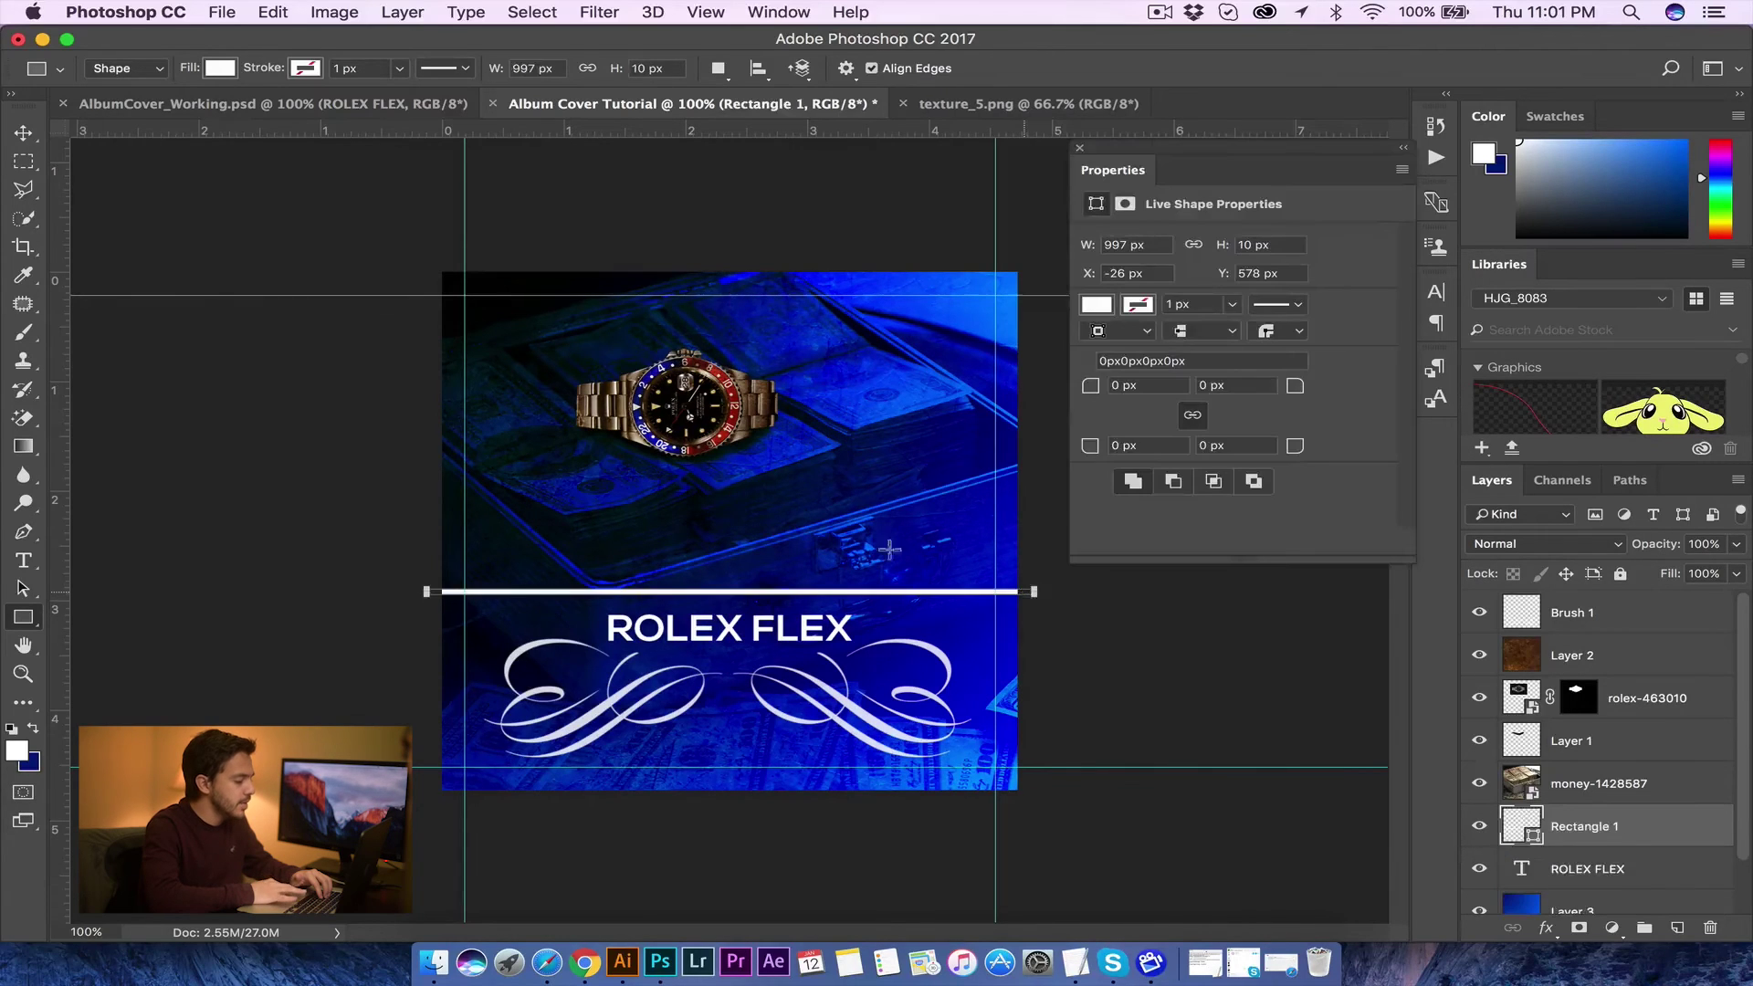
left_click(26, 137)
key("Down")
key("Down")
key("Down")
key("Down")
key("Down")
key("Down")
key("Down")
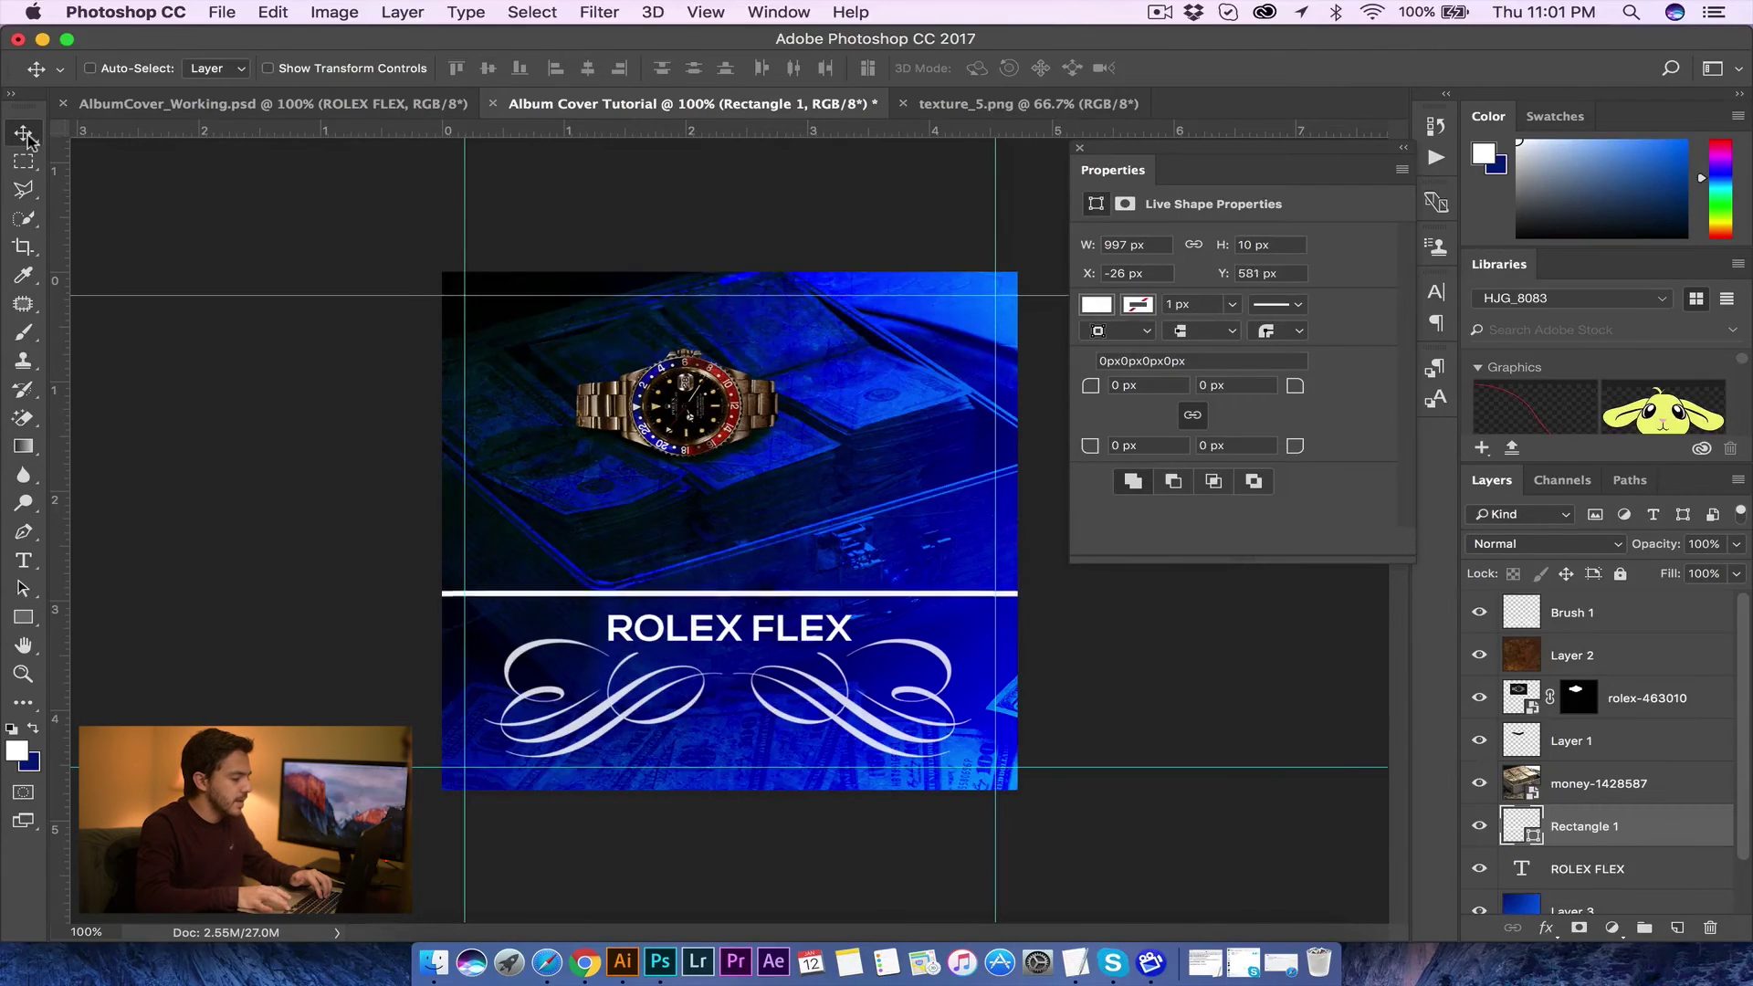
key("Down")
key("Down")
key("Down")
key("Down")
key("Down")
key("Down")
key("Down")
key("Down")
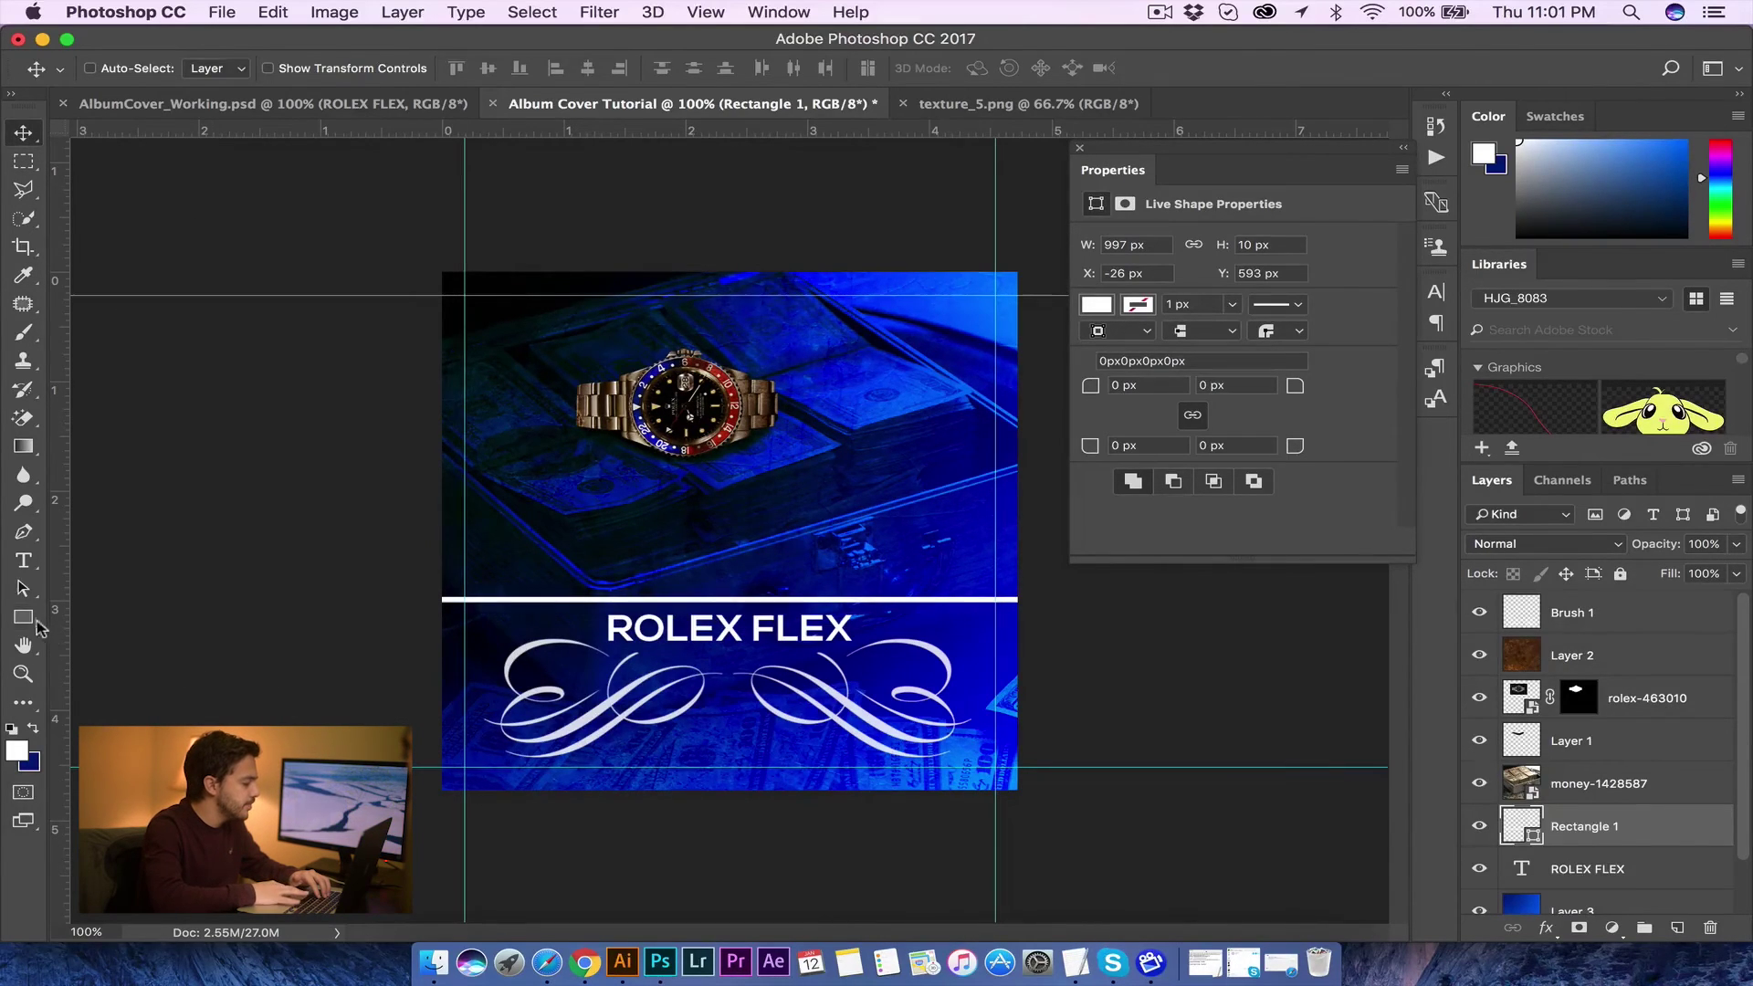
key("u")
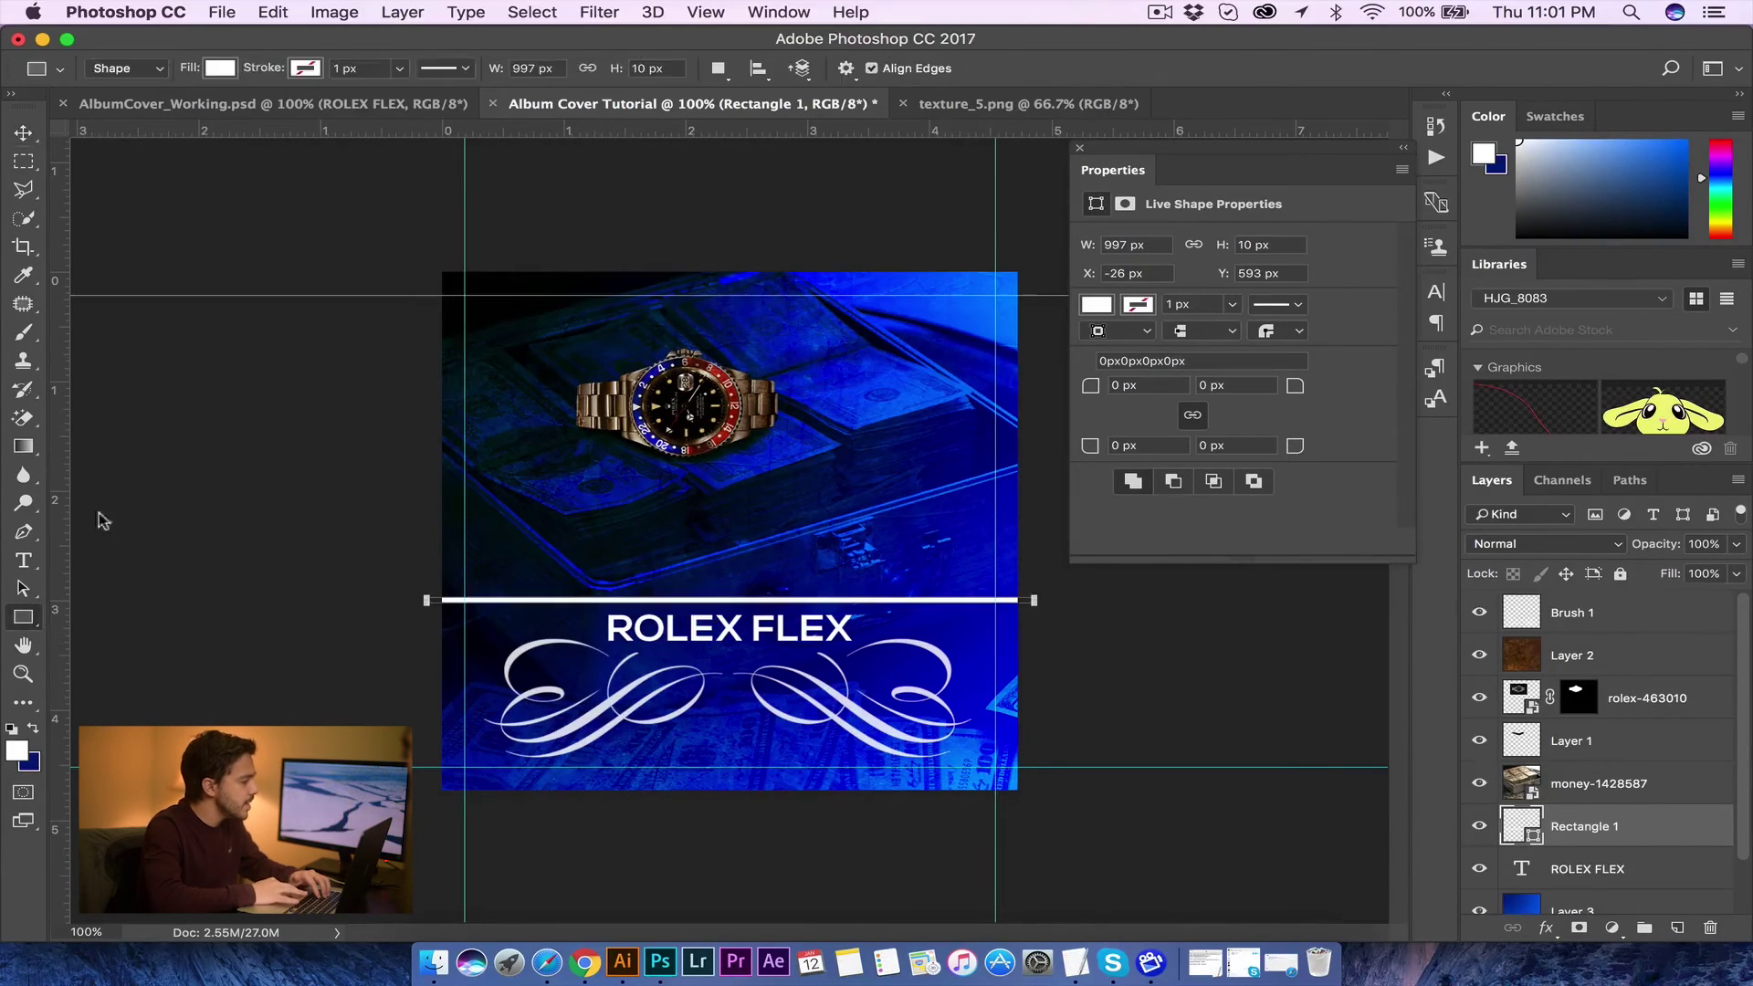
left_click(222, 69)
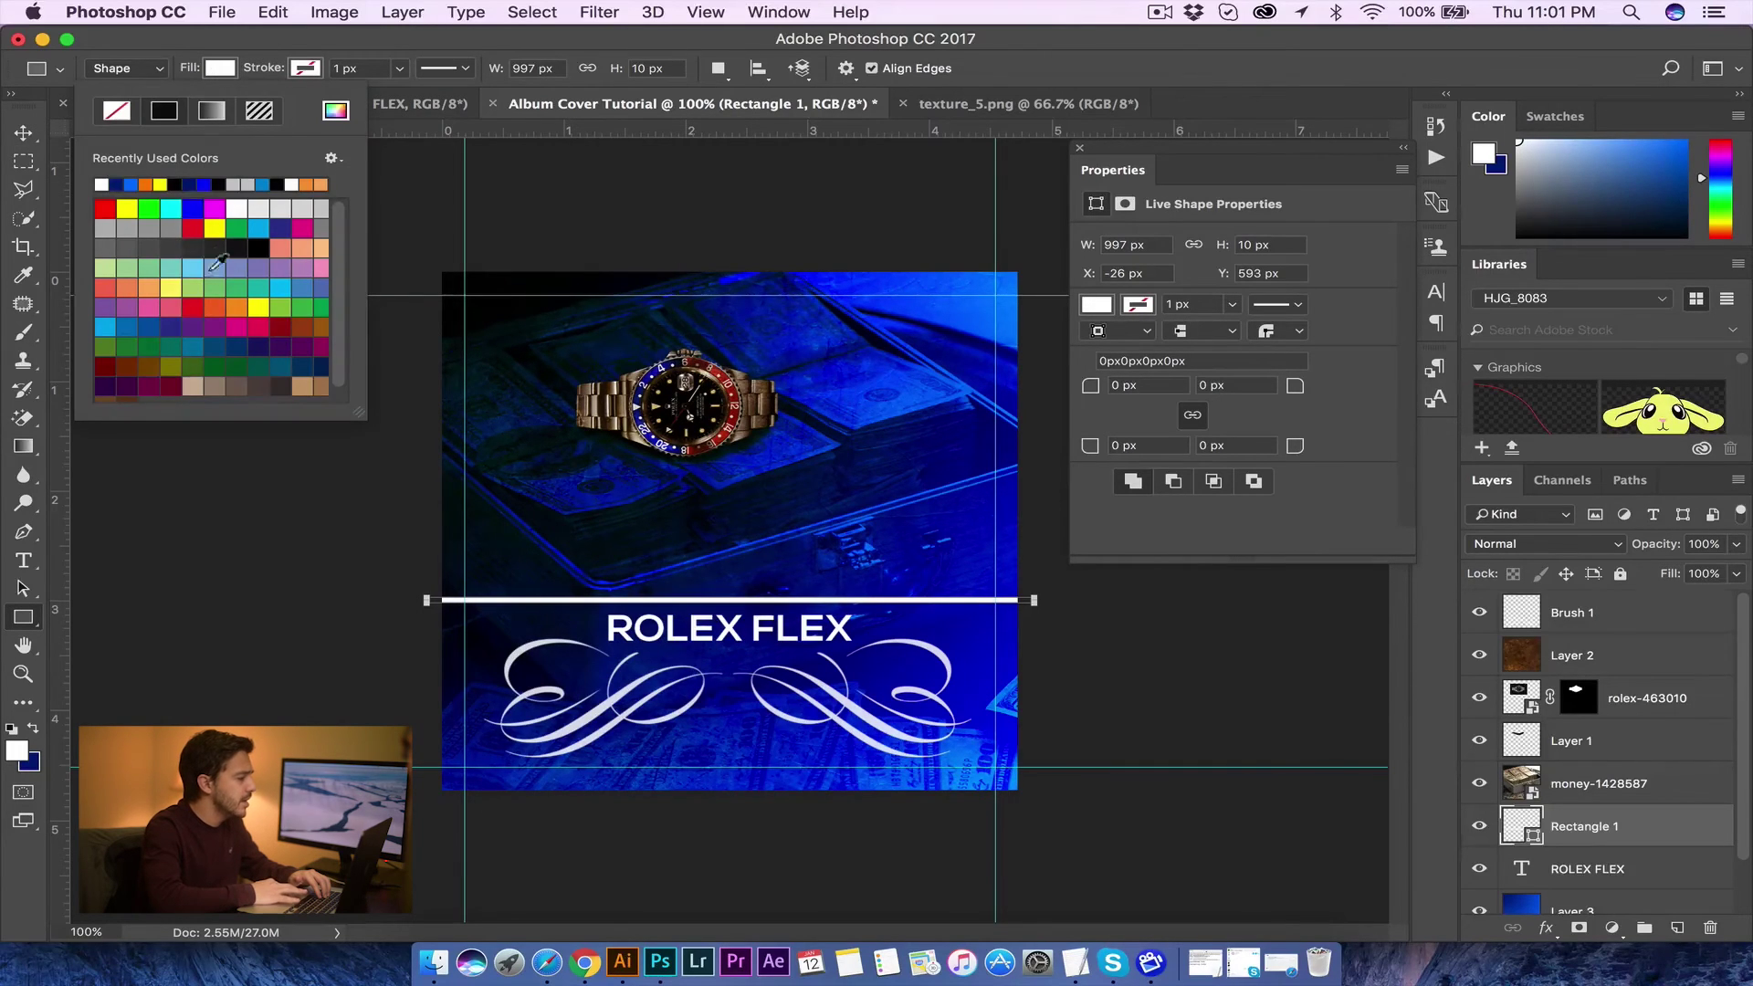
left_click(196, 182)
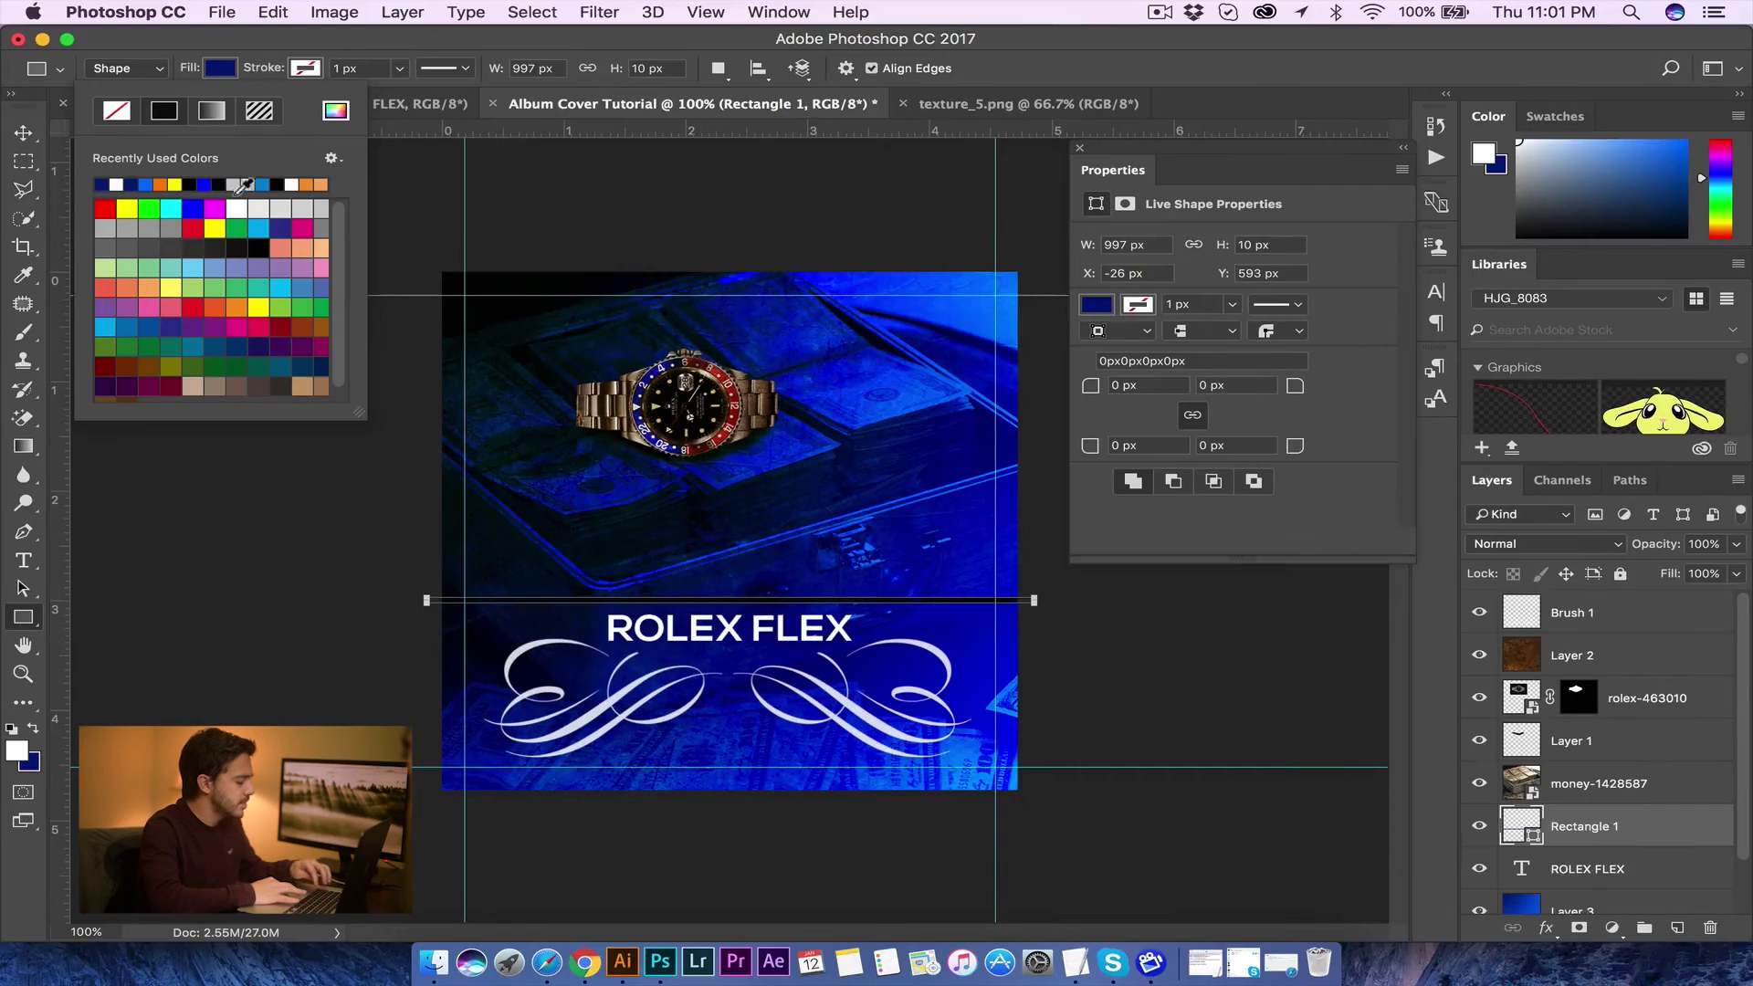
left_click(23, 132)
left_click_drag(741, 604, 744, 605)
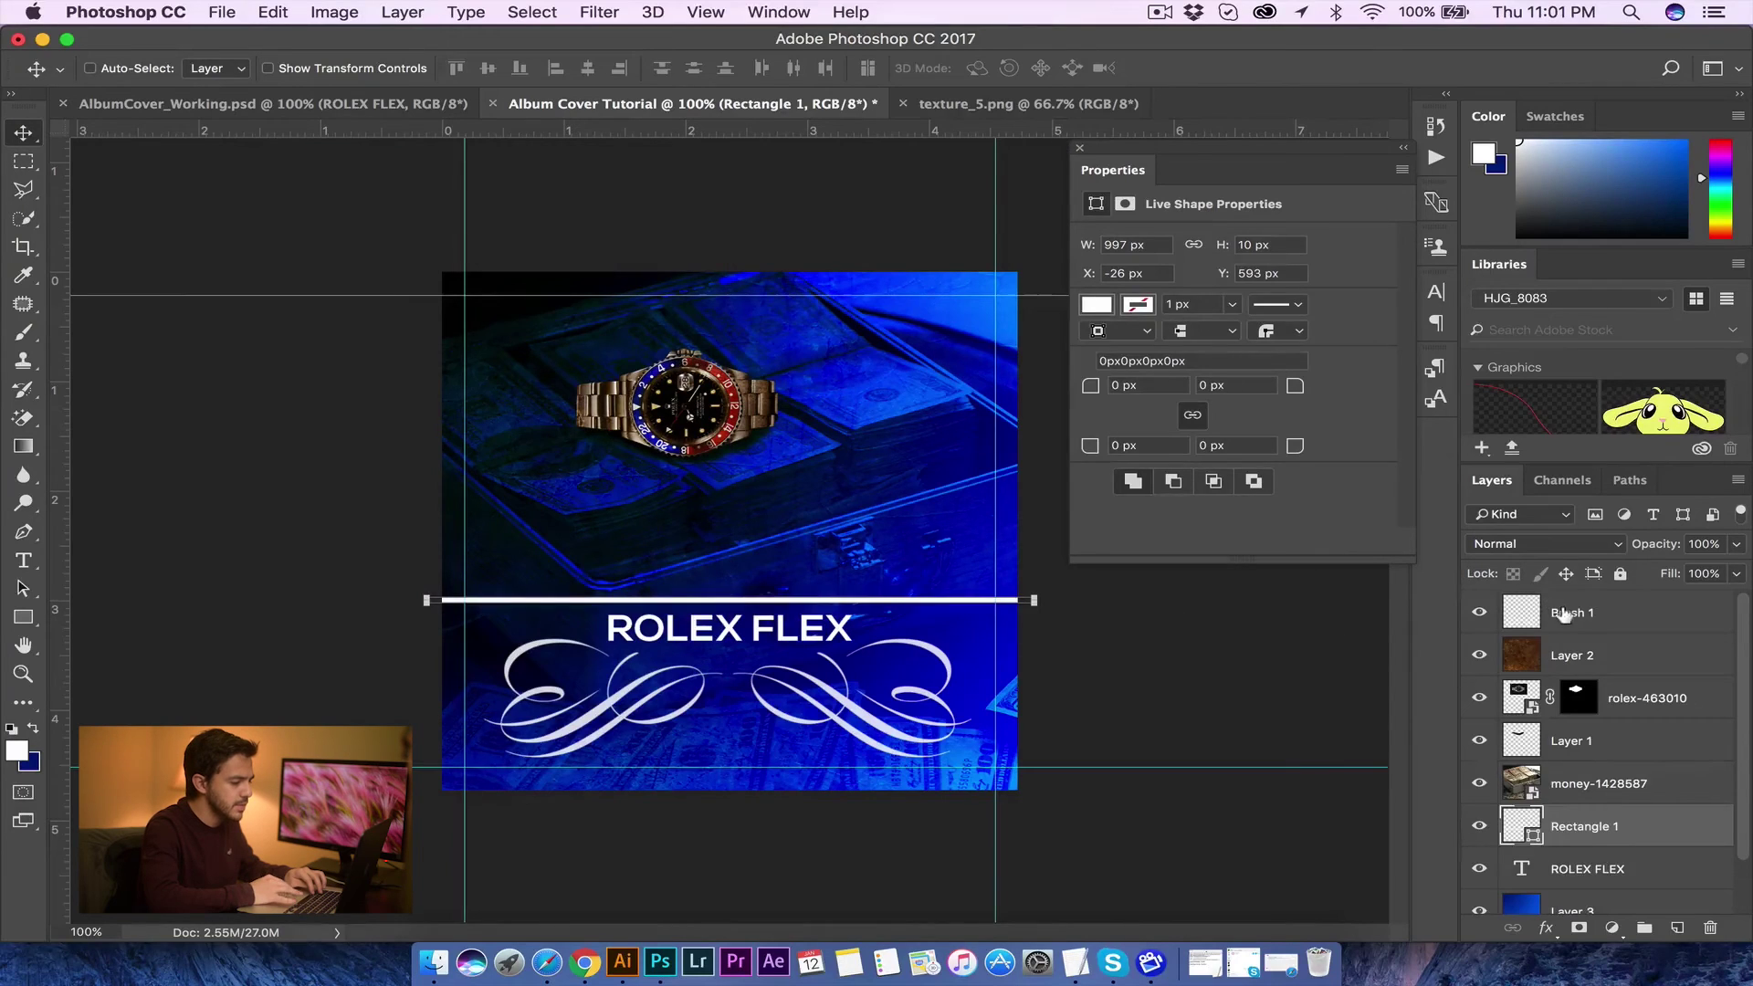
Step: Draw a dark navy rectangle without stroke, about 964 by 352 px, covering the cover's lower part from the white bar down
left_click(1643, 610)
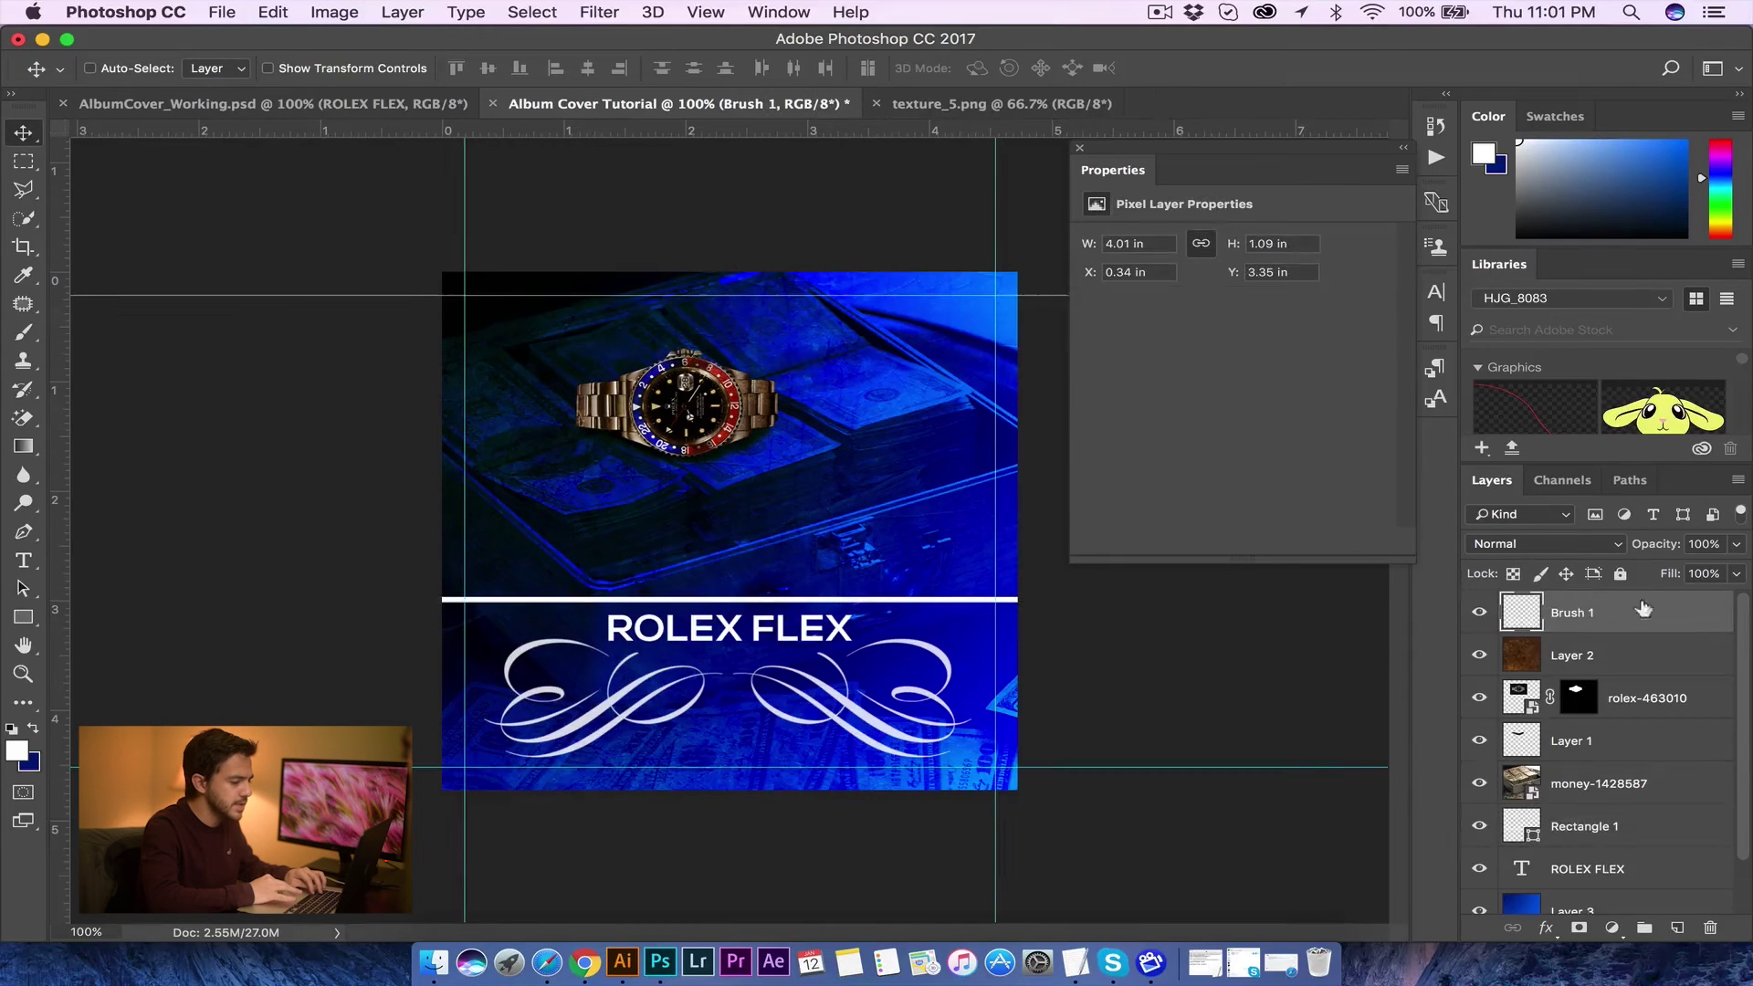
left_click(23, 617)
left_click(220, 69)
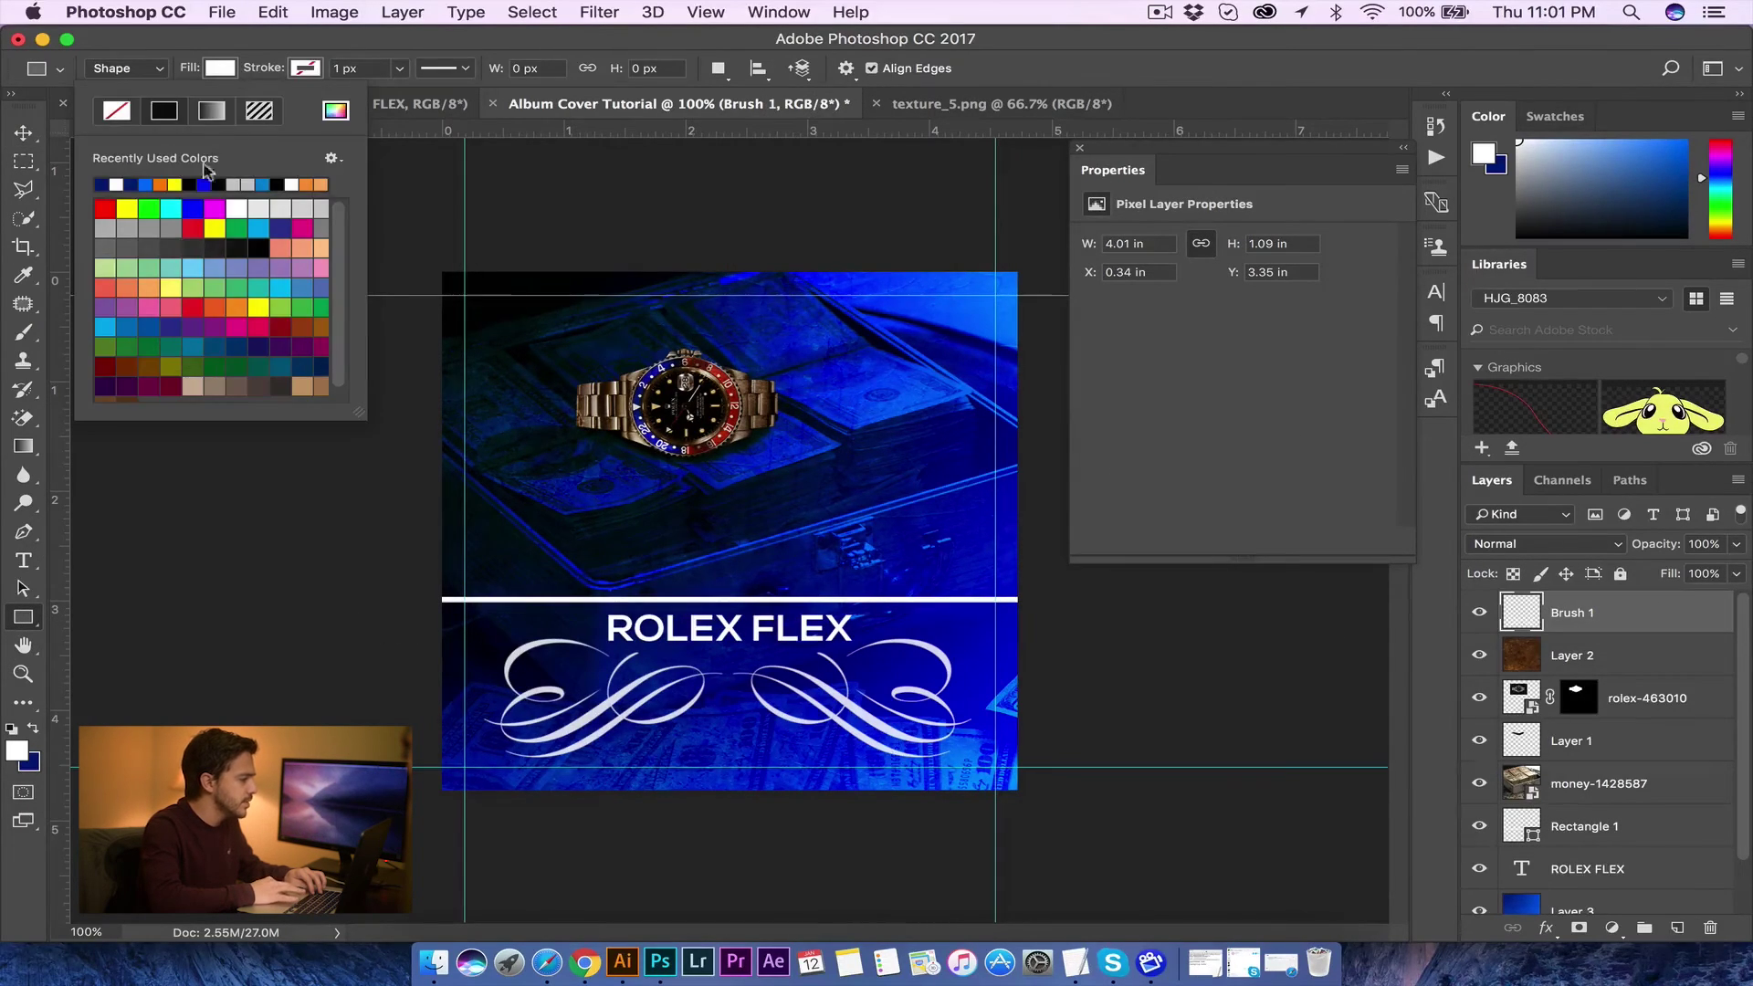
left_click(134, 184)
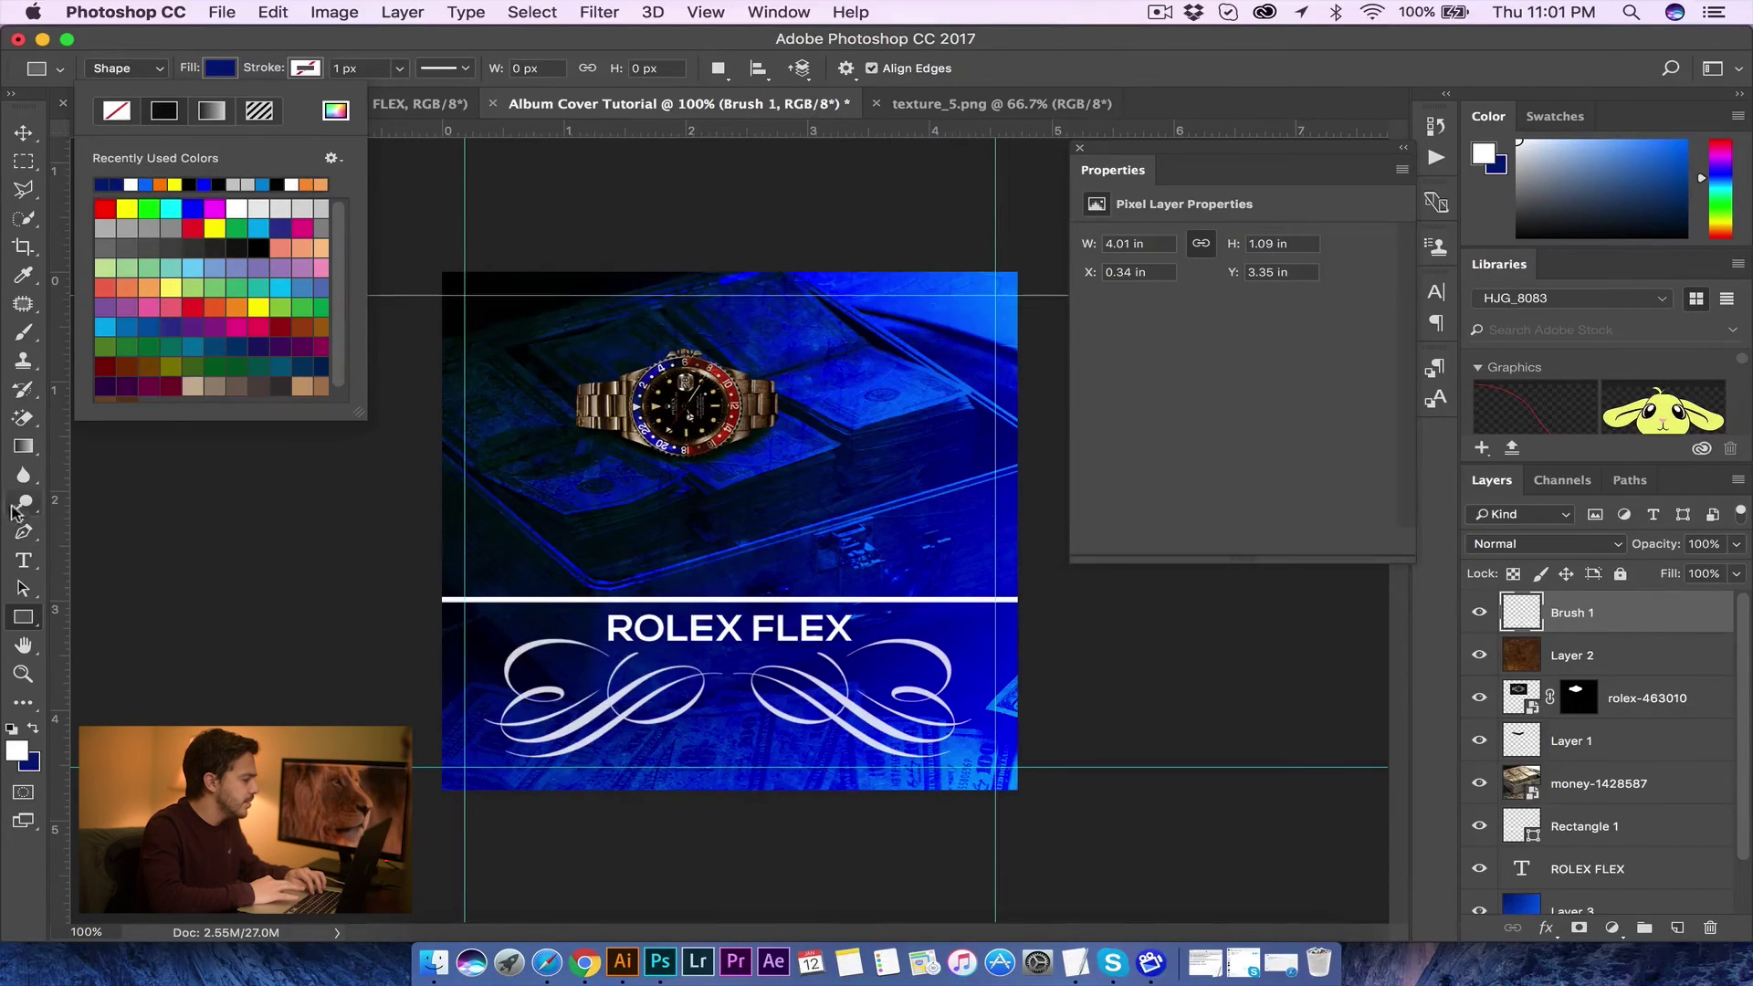
left_click(30, 628)
left_click_drag(437, 599, 1022, 789)
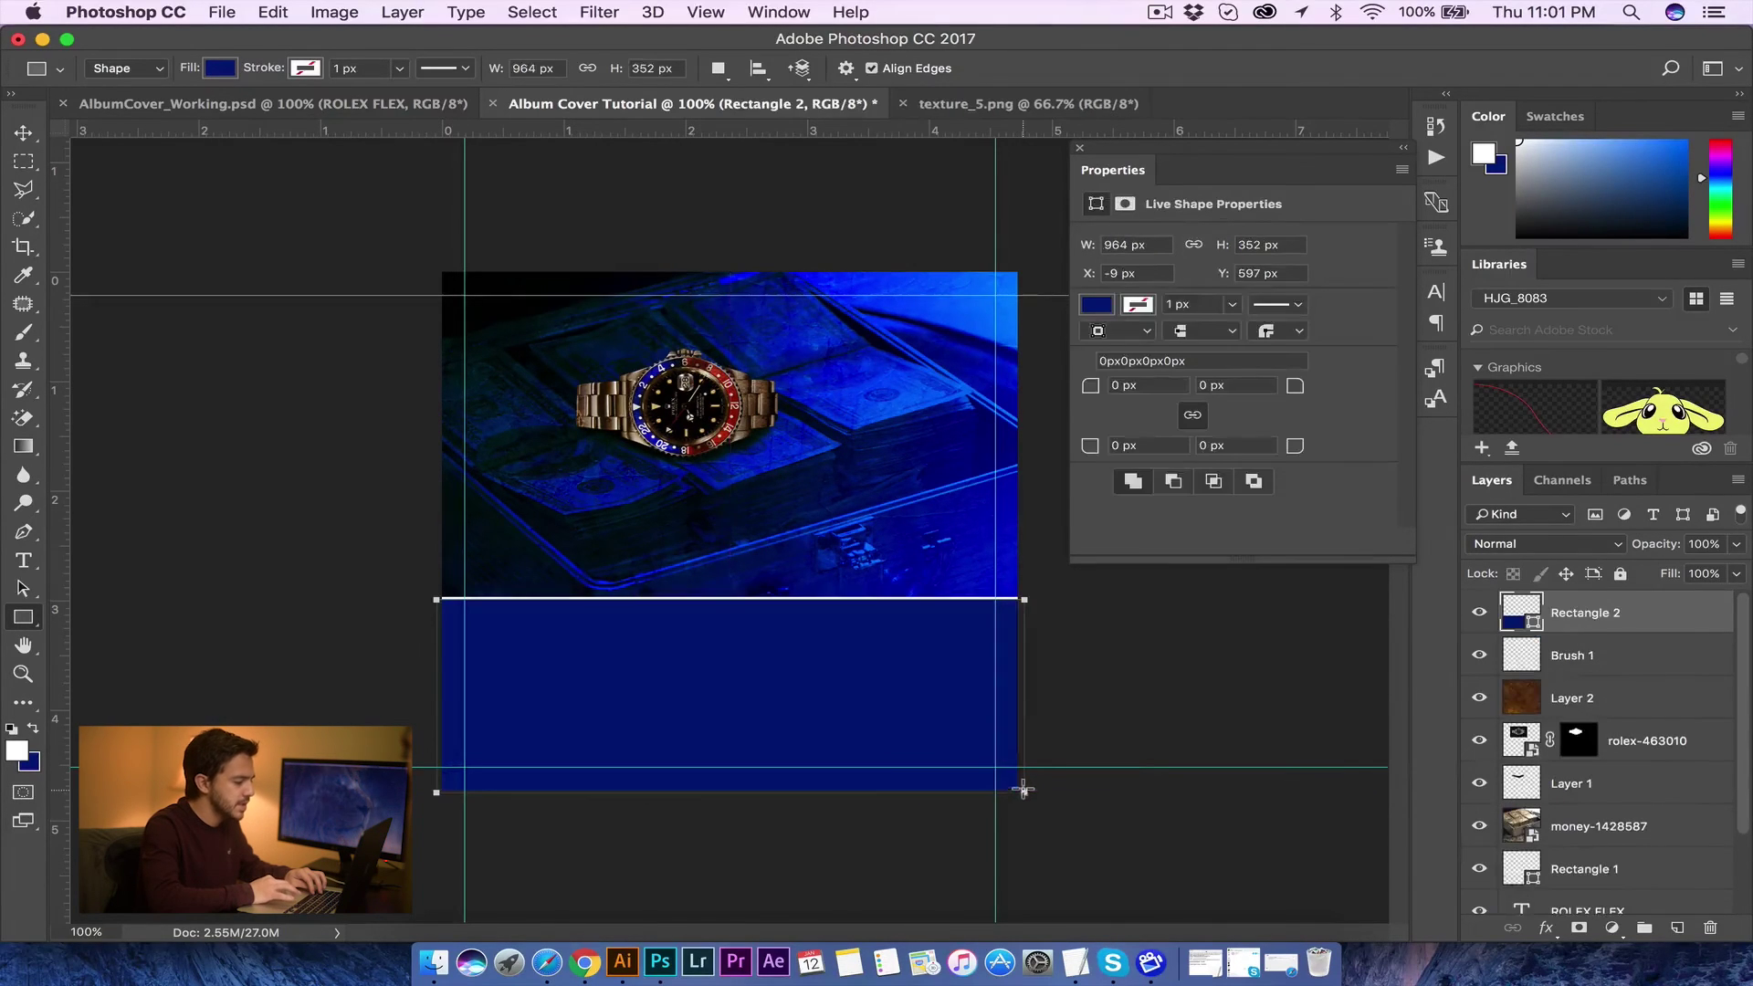
Step: Reorder the layers so Brush 1, the ROLEX FLEX text and the white bar sit, in that order, above the navy rectangle
left_click(26, 137)
mouse_move(1587, 637)
left_mouse_down()
mouse_move(1587, 899)
mouse_move(1626, 654)
left_mouse_up()
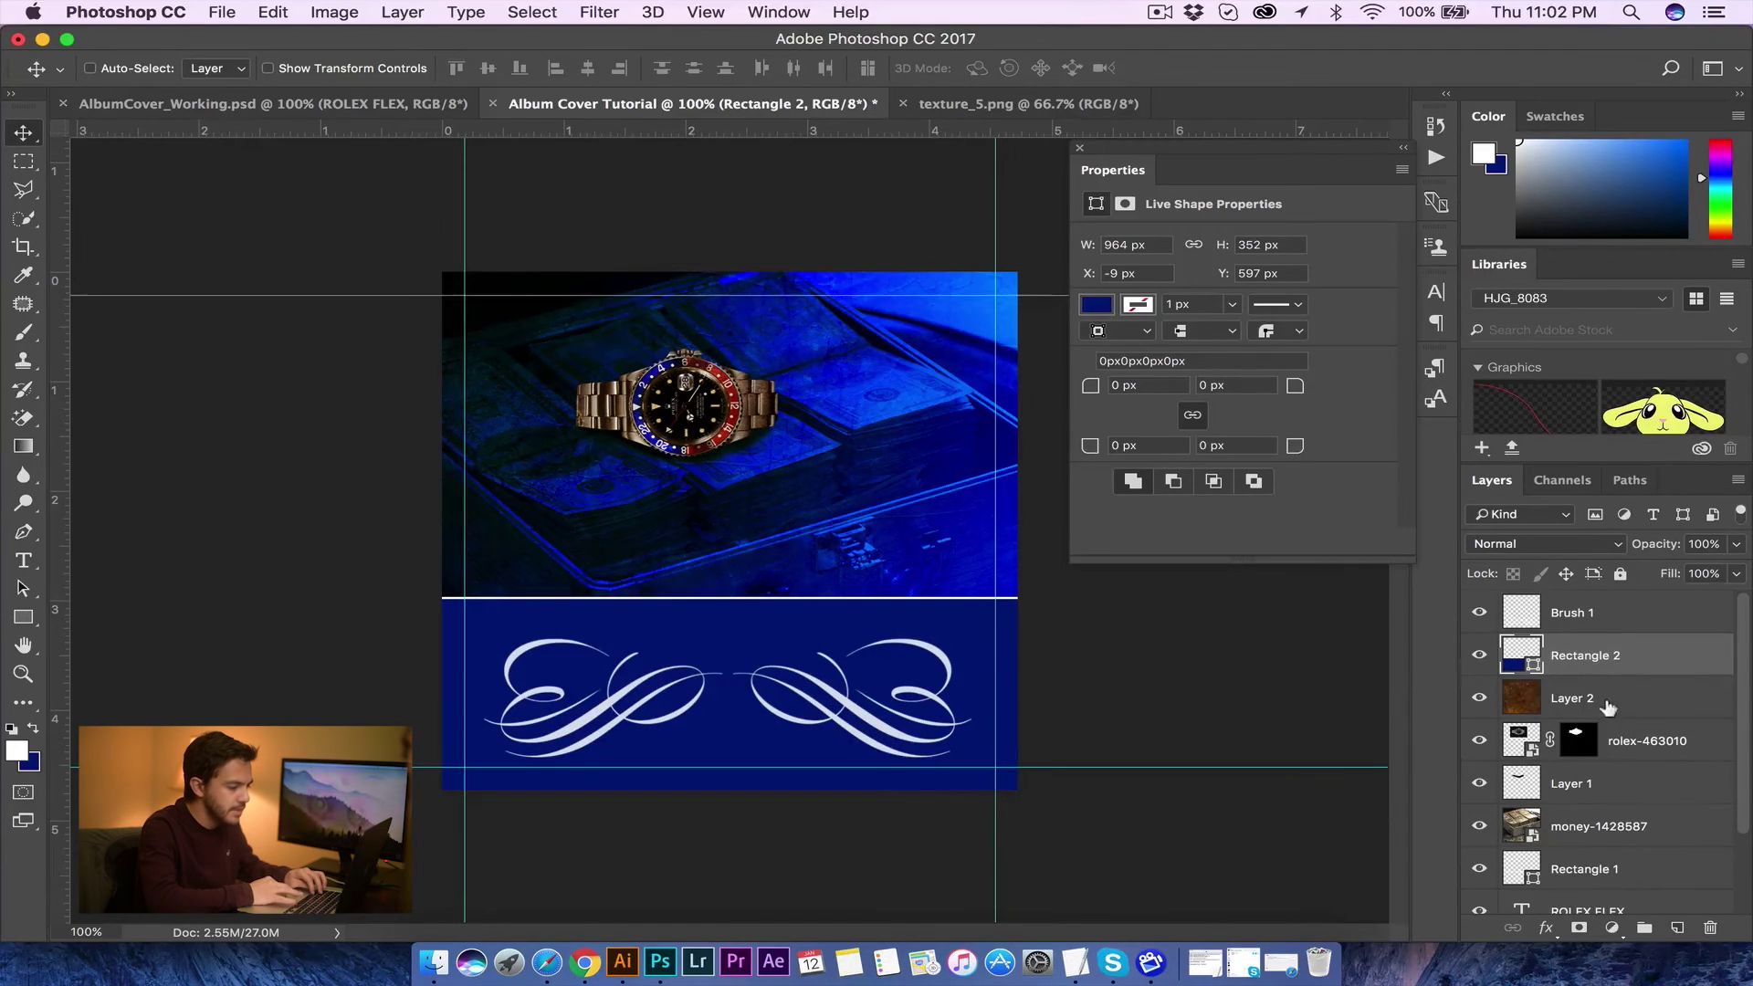
left_click_drag(1590, 907, 1610, 637)
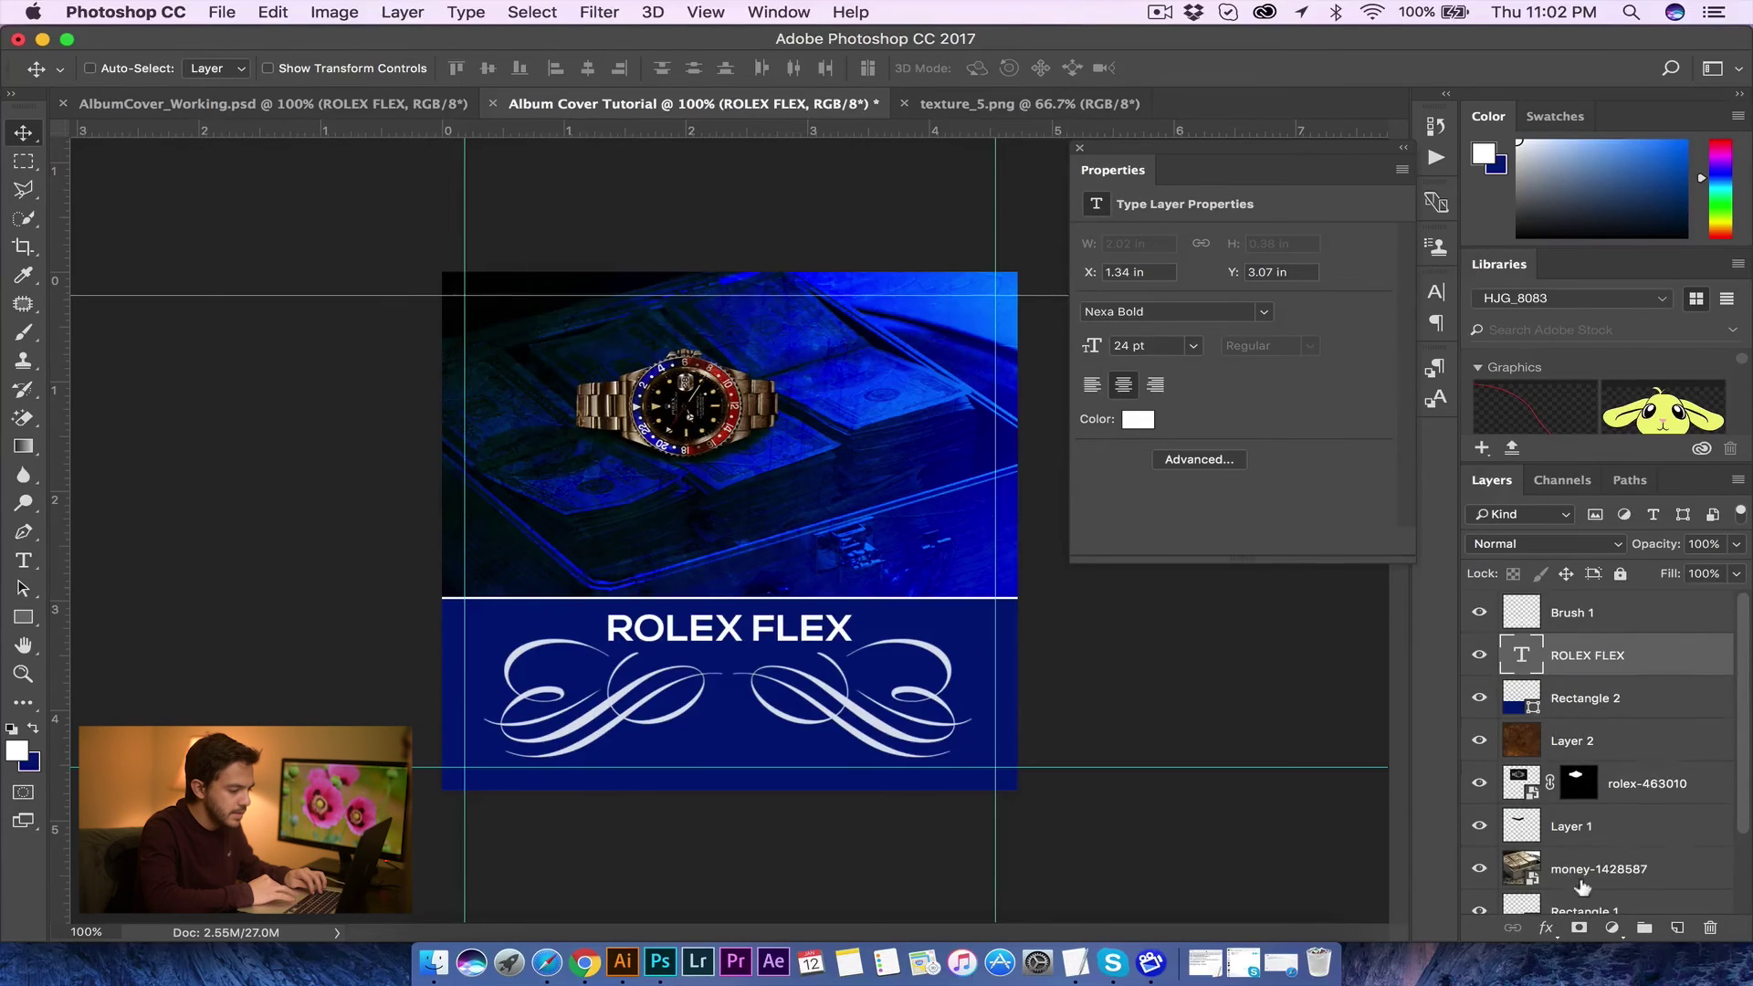
scroll(1582, 888, "down", 2)
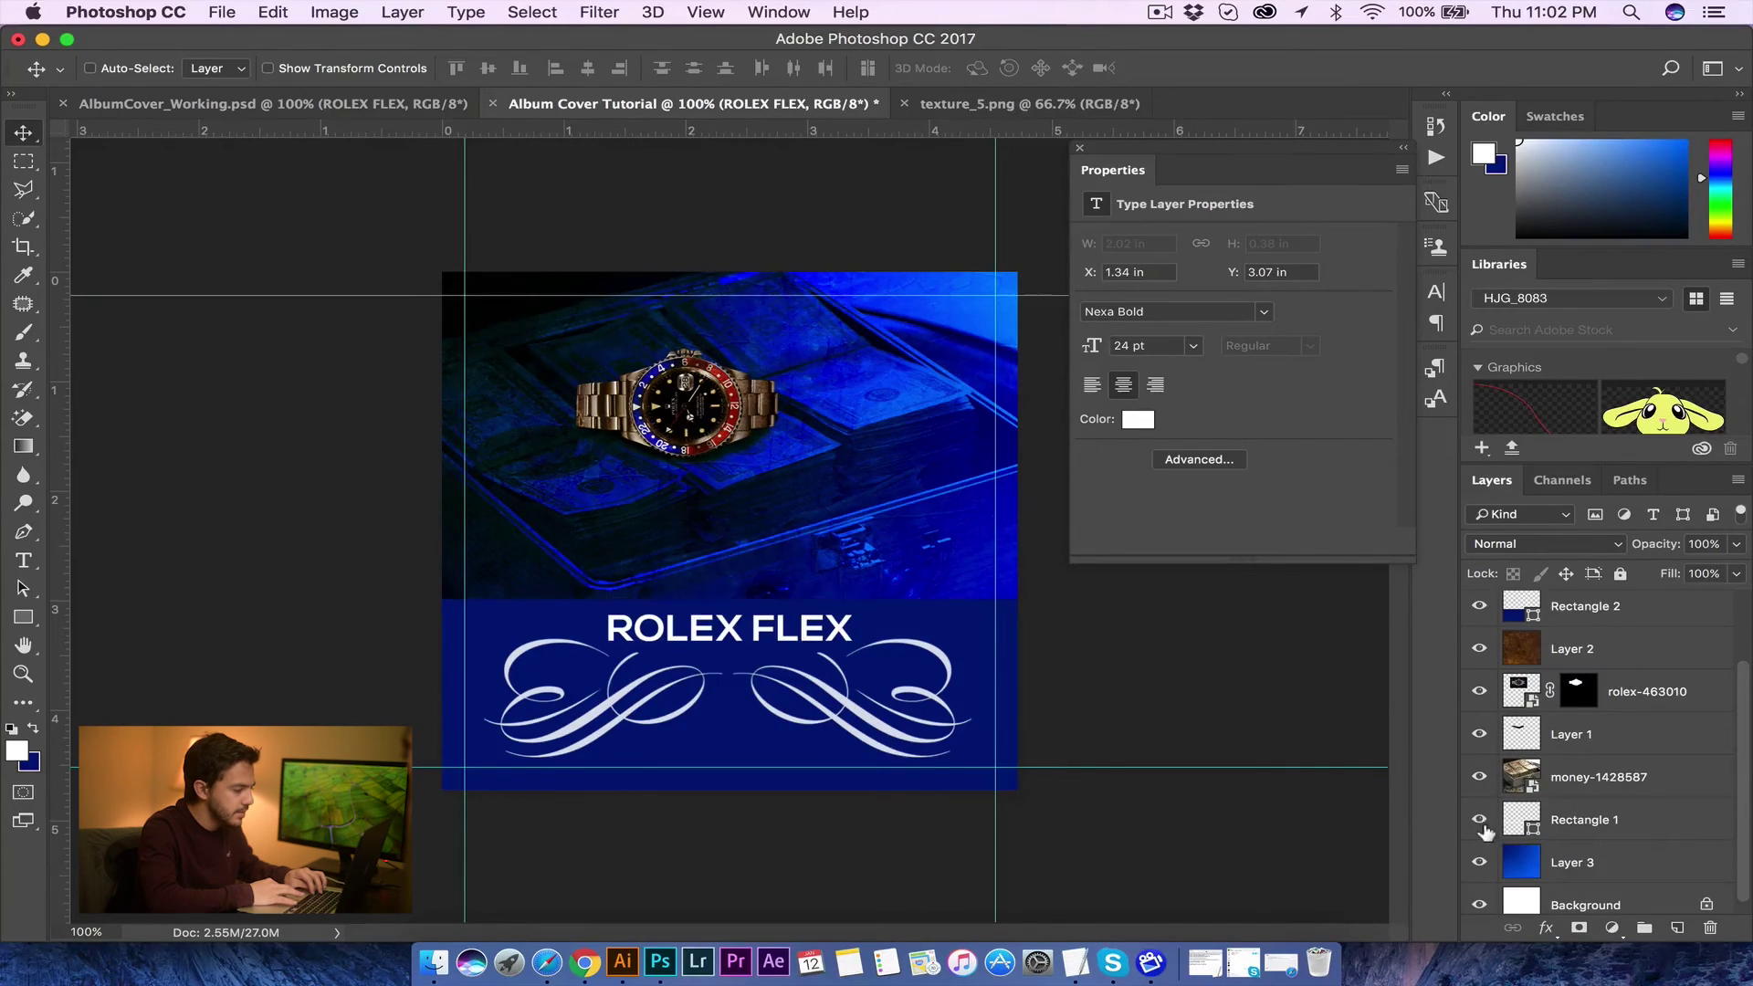
left_click_drag(1569, 831, 1597, 603)
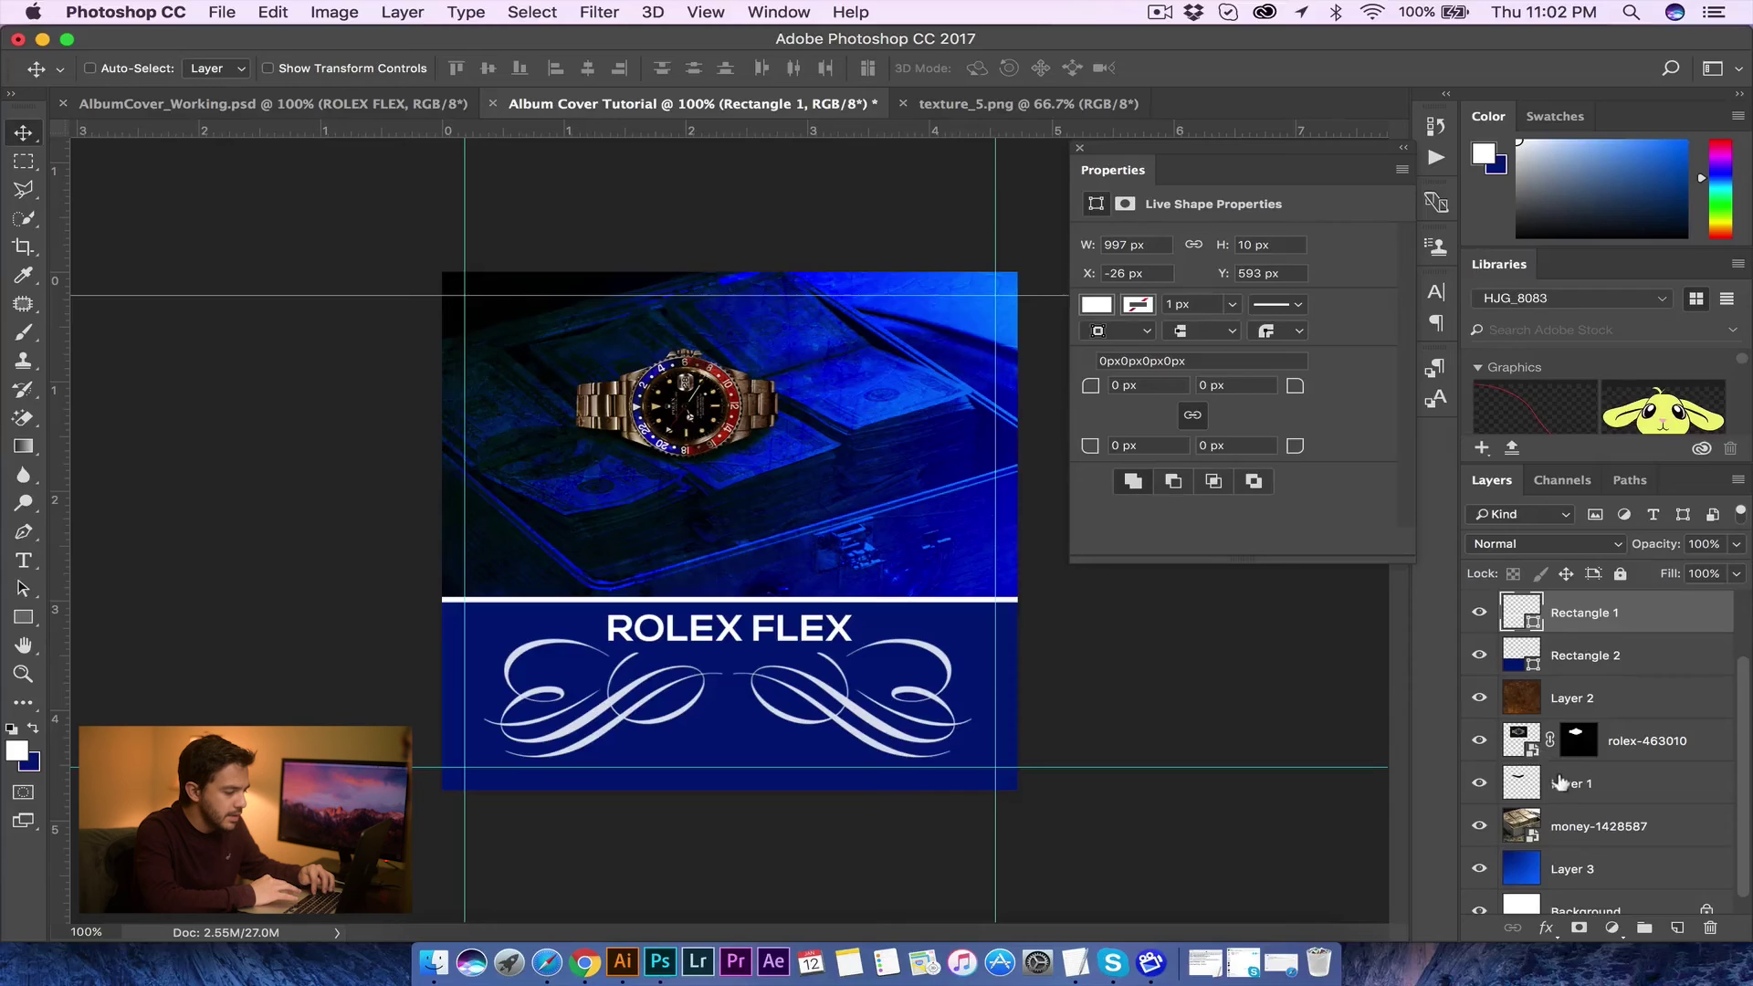
scroll(1609, 776, "up", 2)
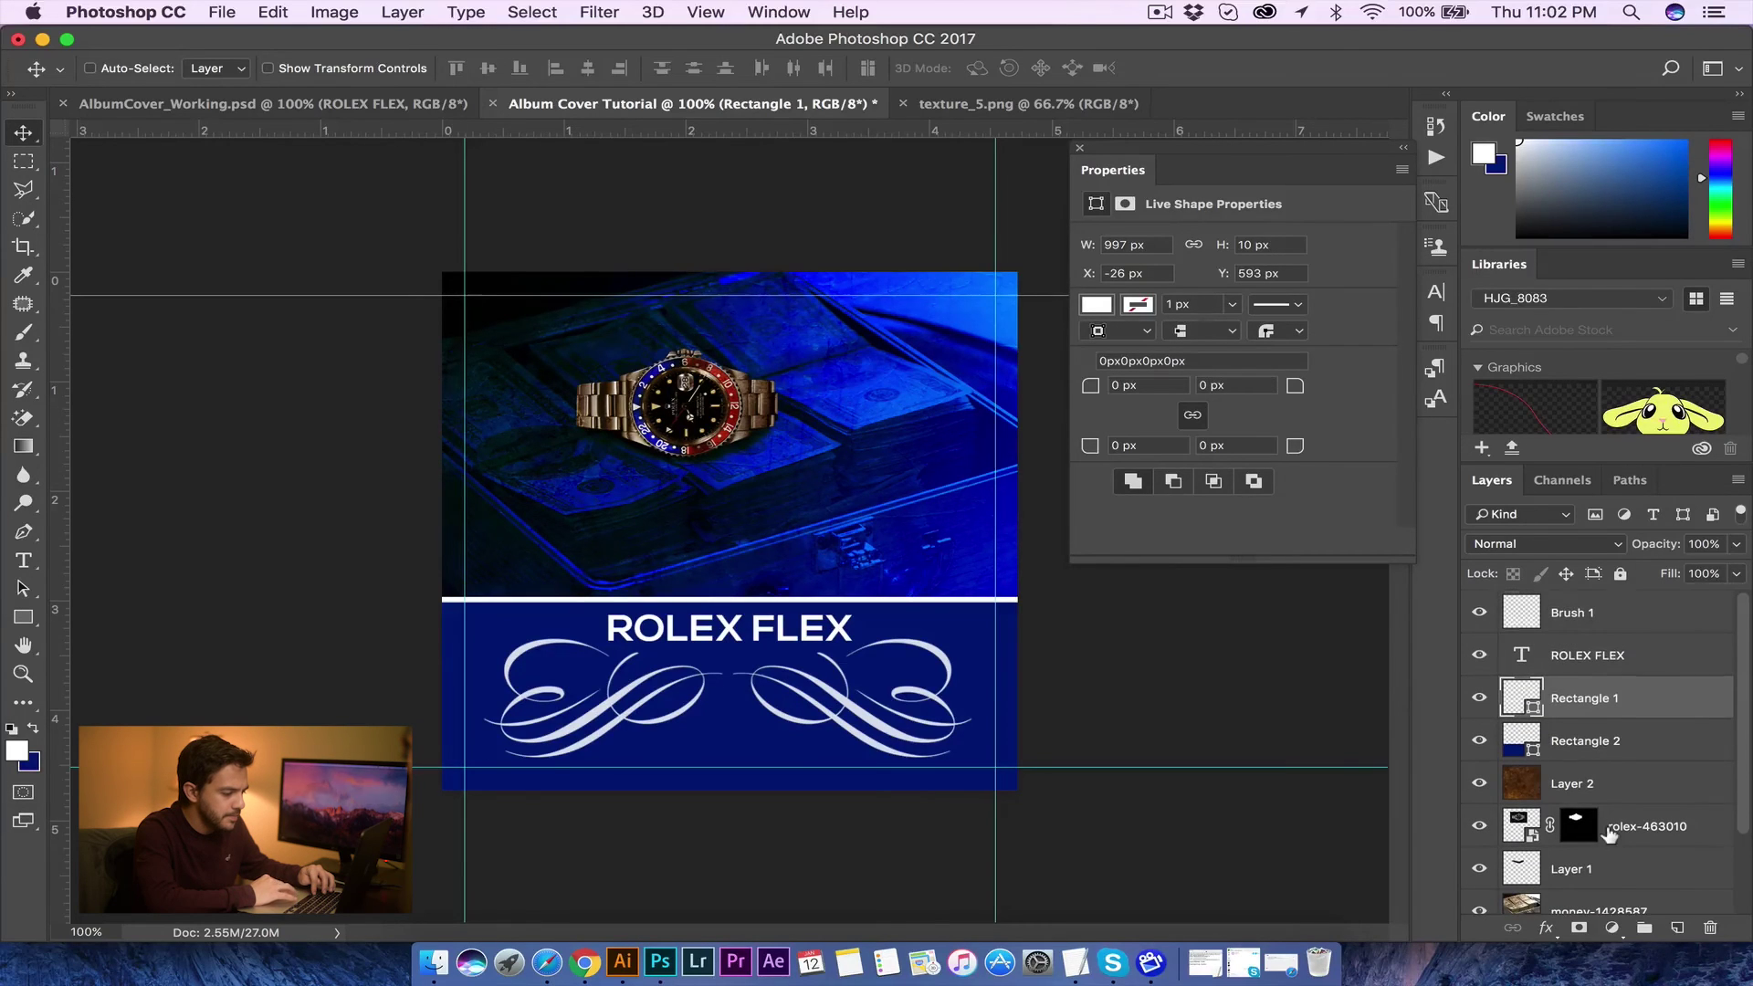
Step: Add a Gradient Overlay effect to the Brush 1 flourish layer
left_click(1603, 623)
right_click(1605, 622)
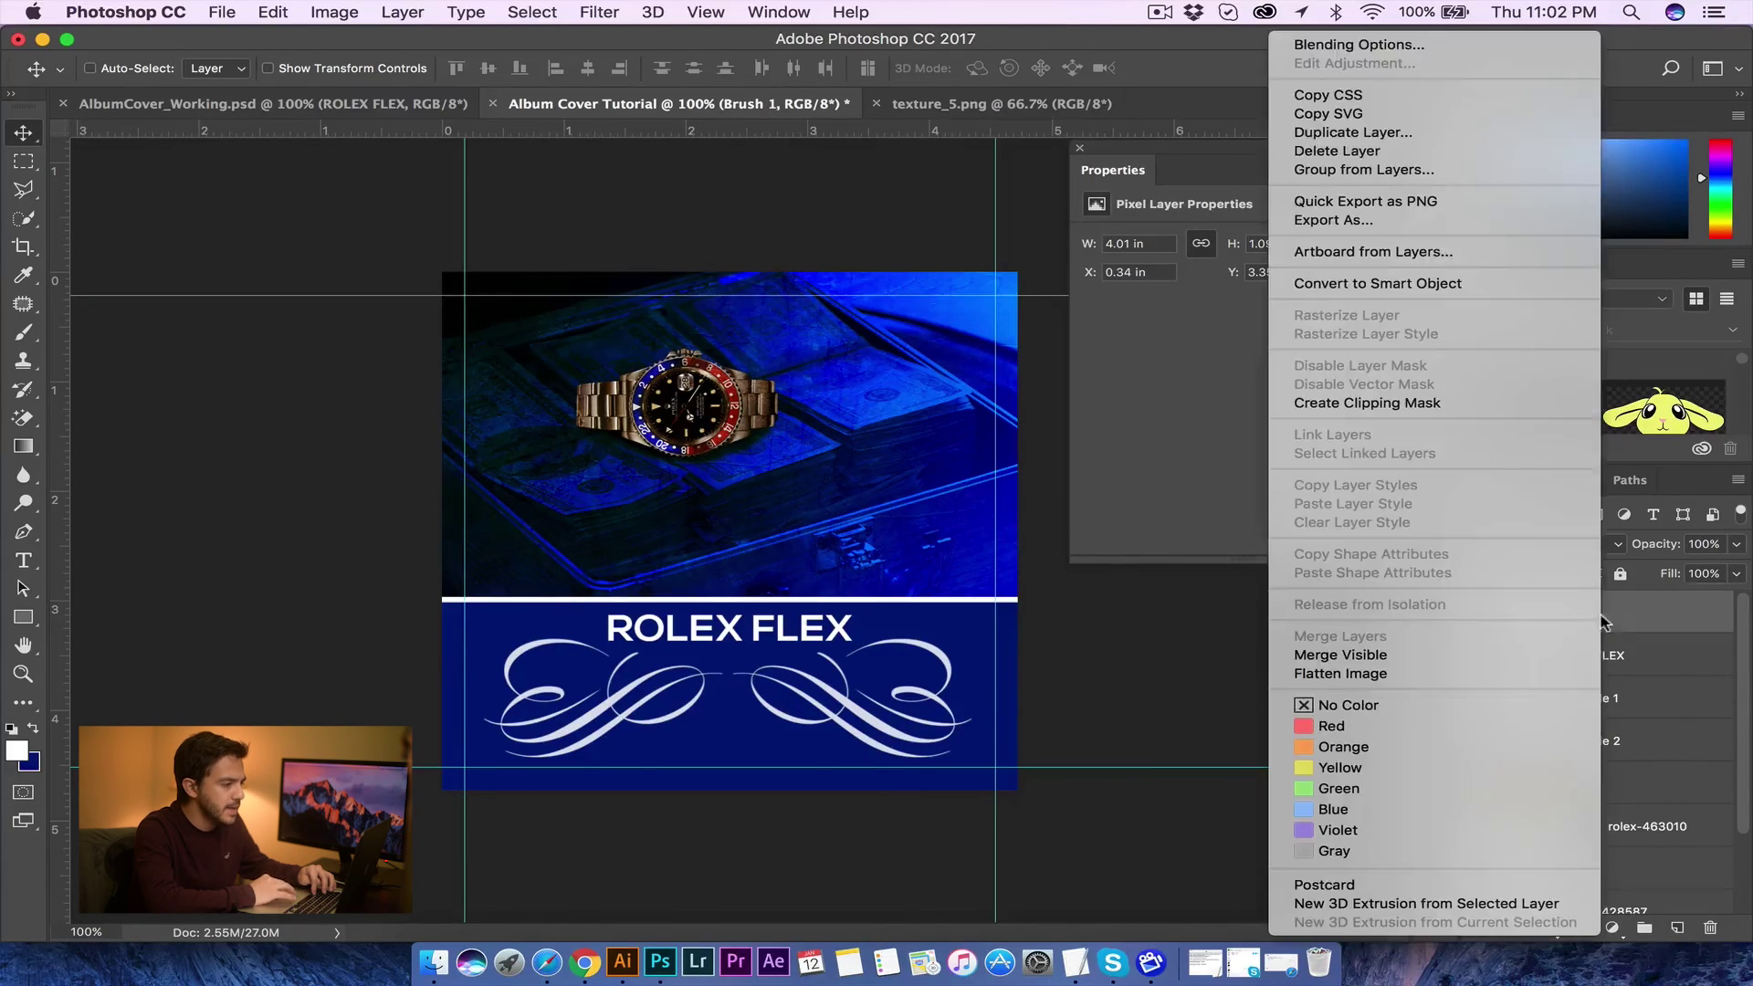
left_click(1443, 44)
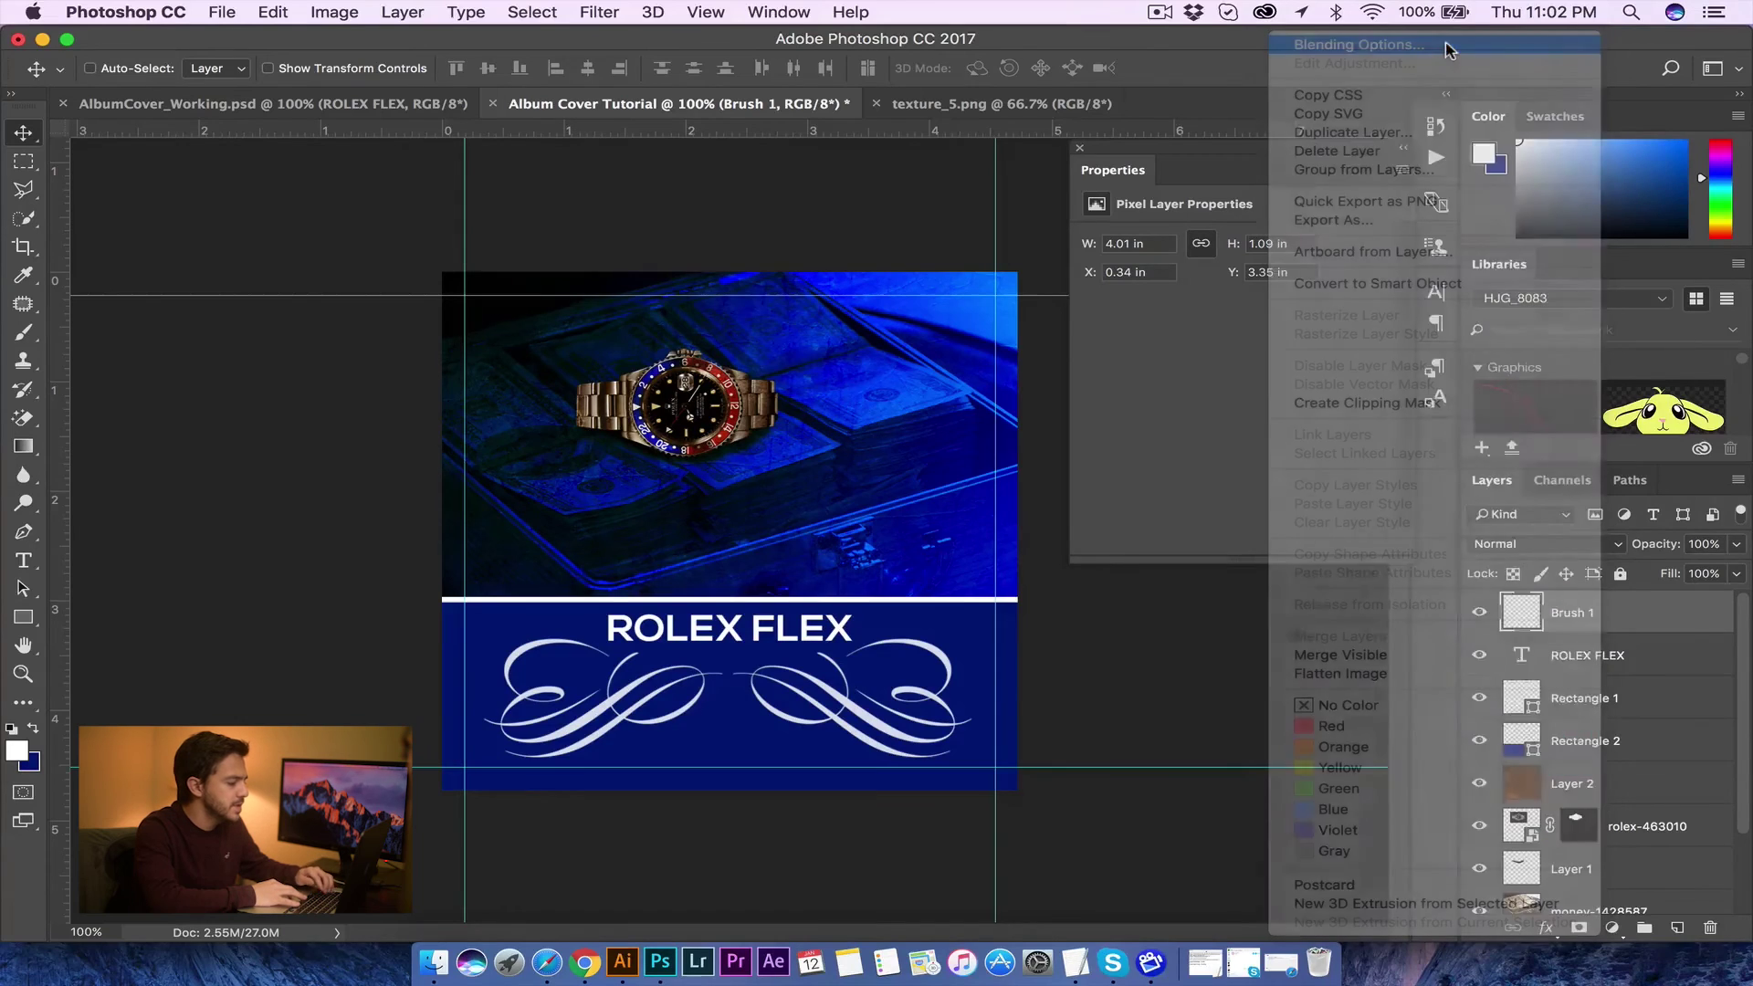
left_click_drag(1144, 289, 1291, 192)
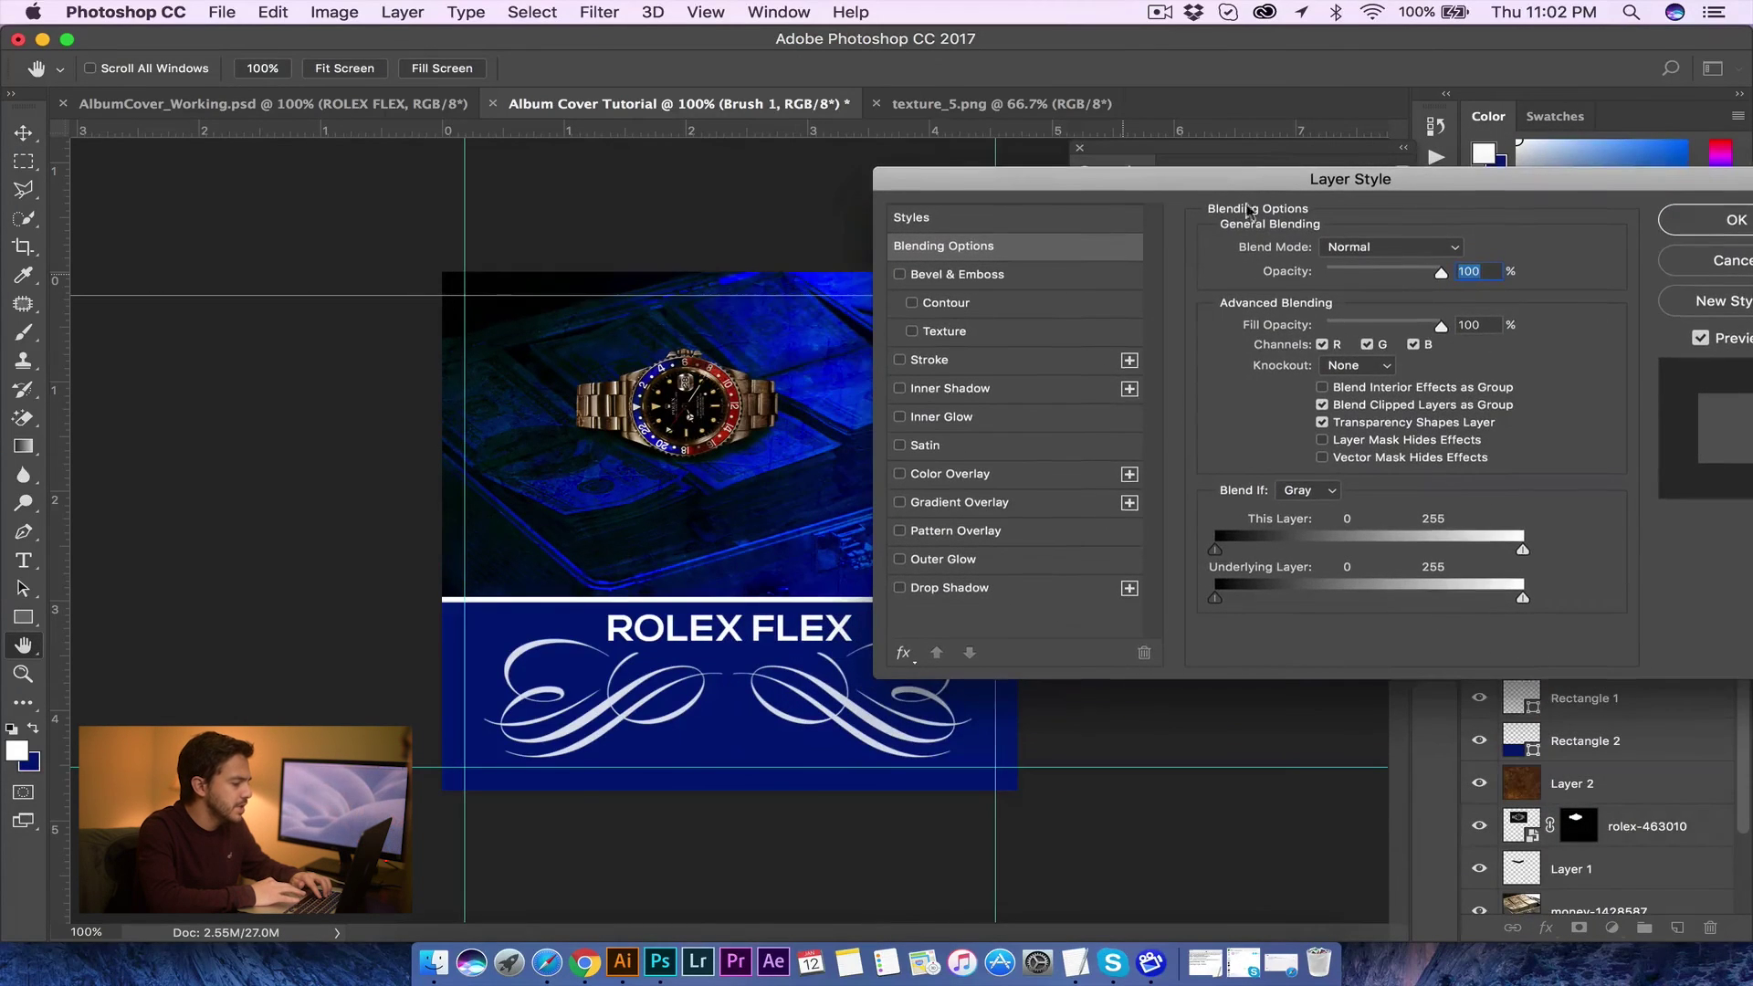
left_click(959, 503)
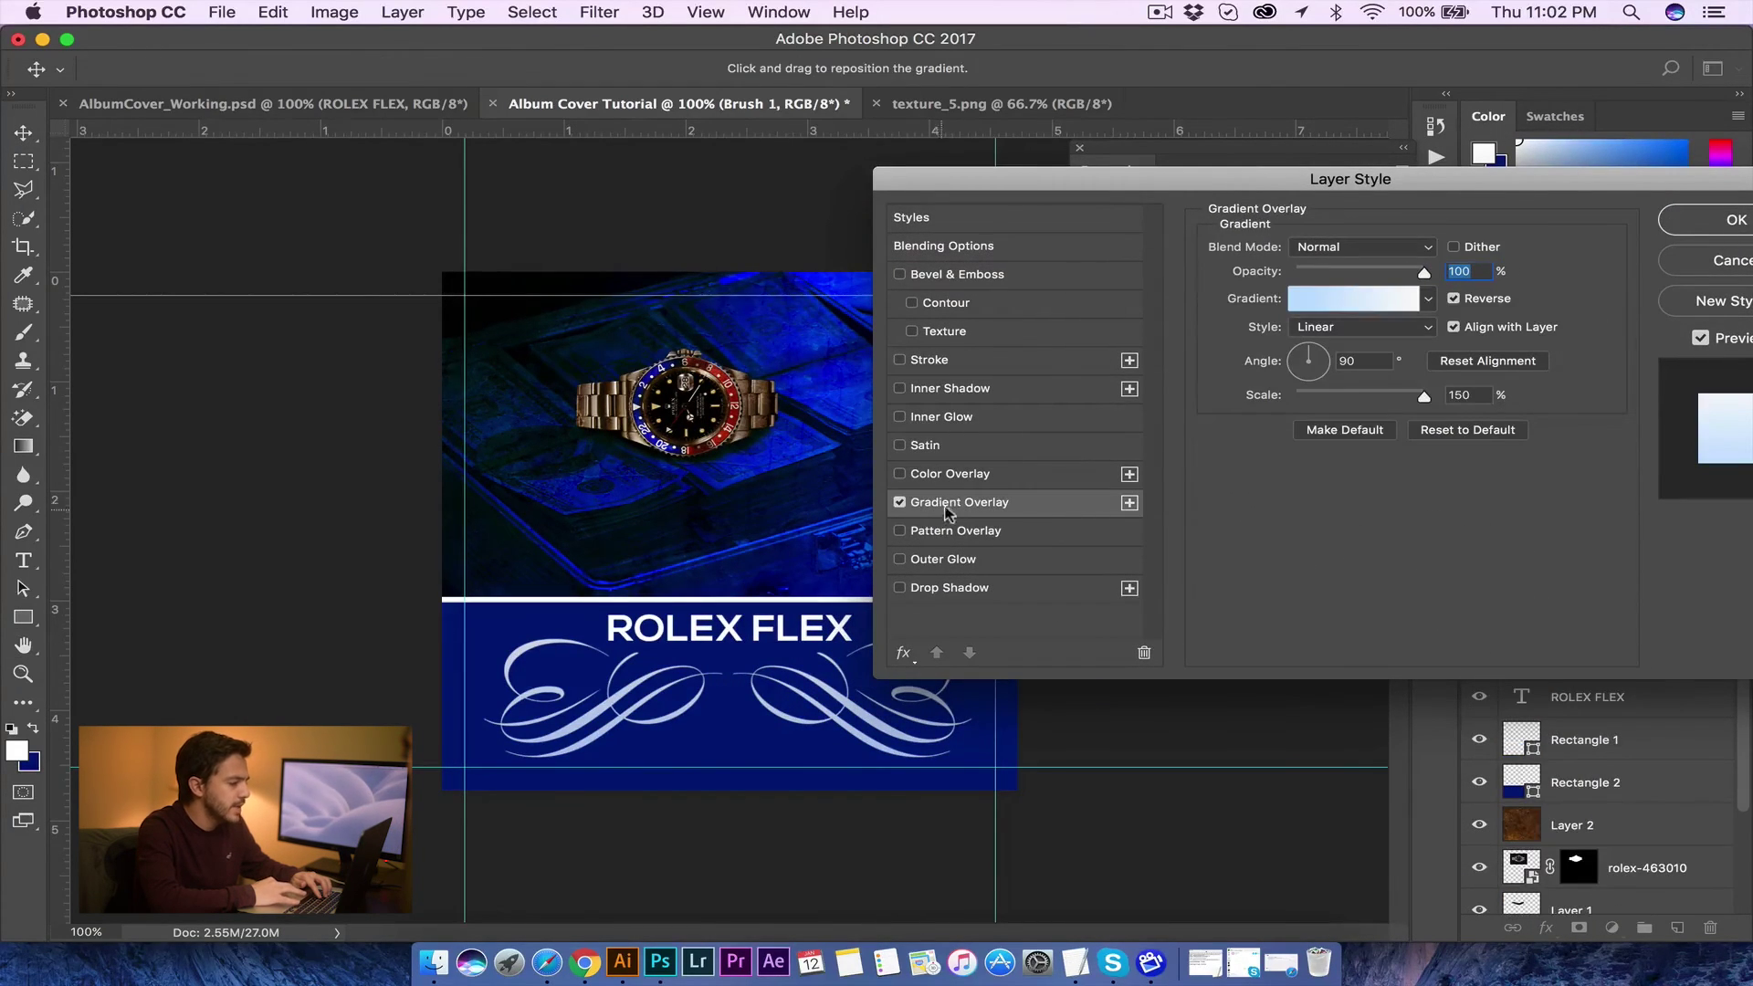
Step: Set the overlay gradient's starting colour stop to dark navy 001750
left_click(1341, 305)
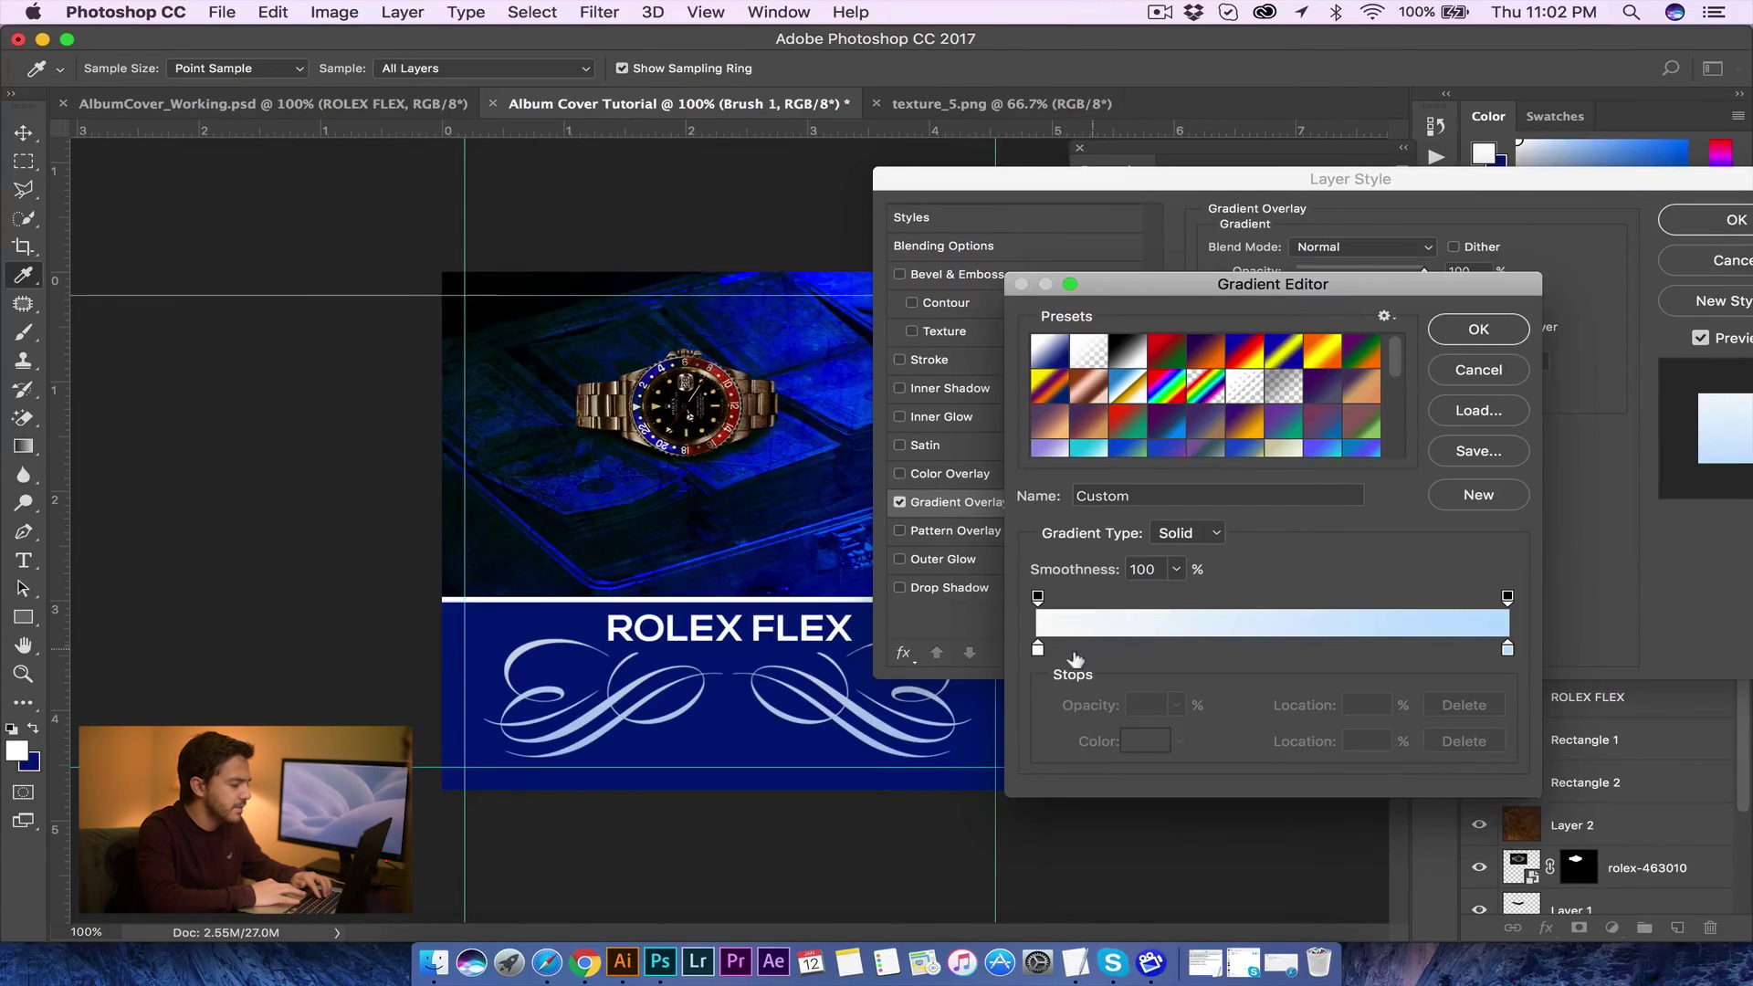
left_click(1037, 649)
double_click(1038, 649)
left_click_drag(1232, 520, 1280, 620)
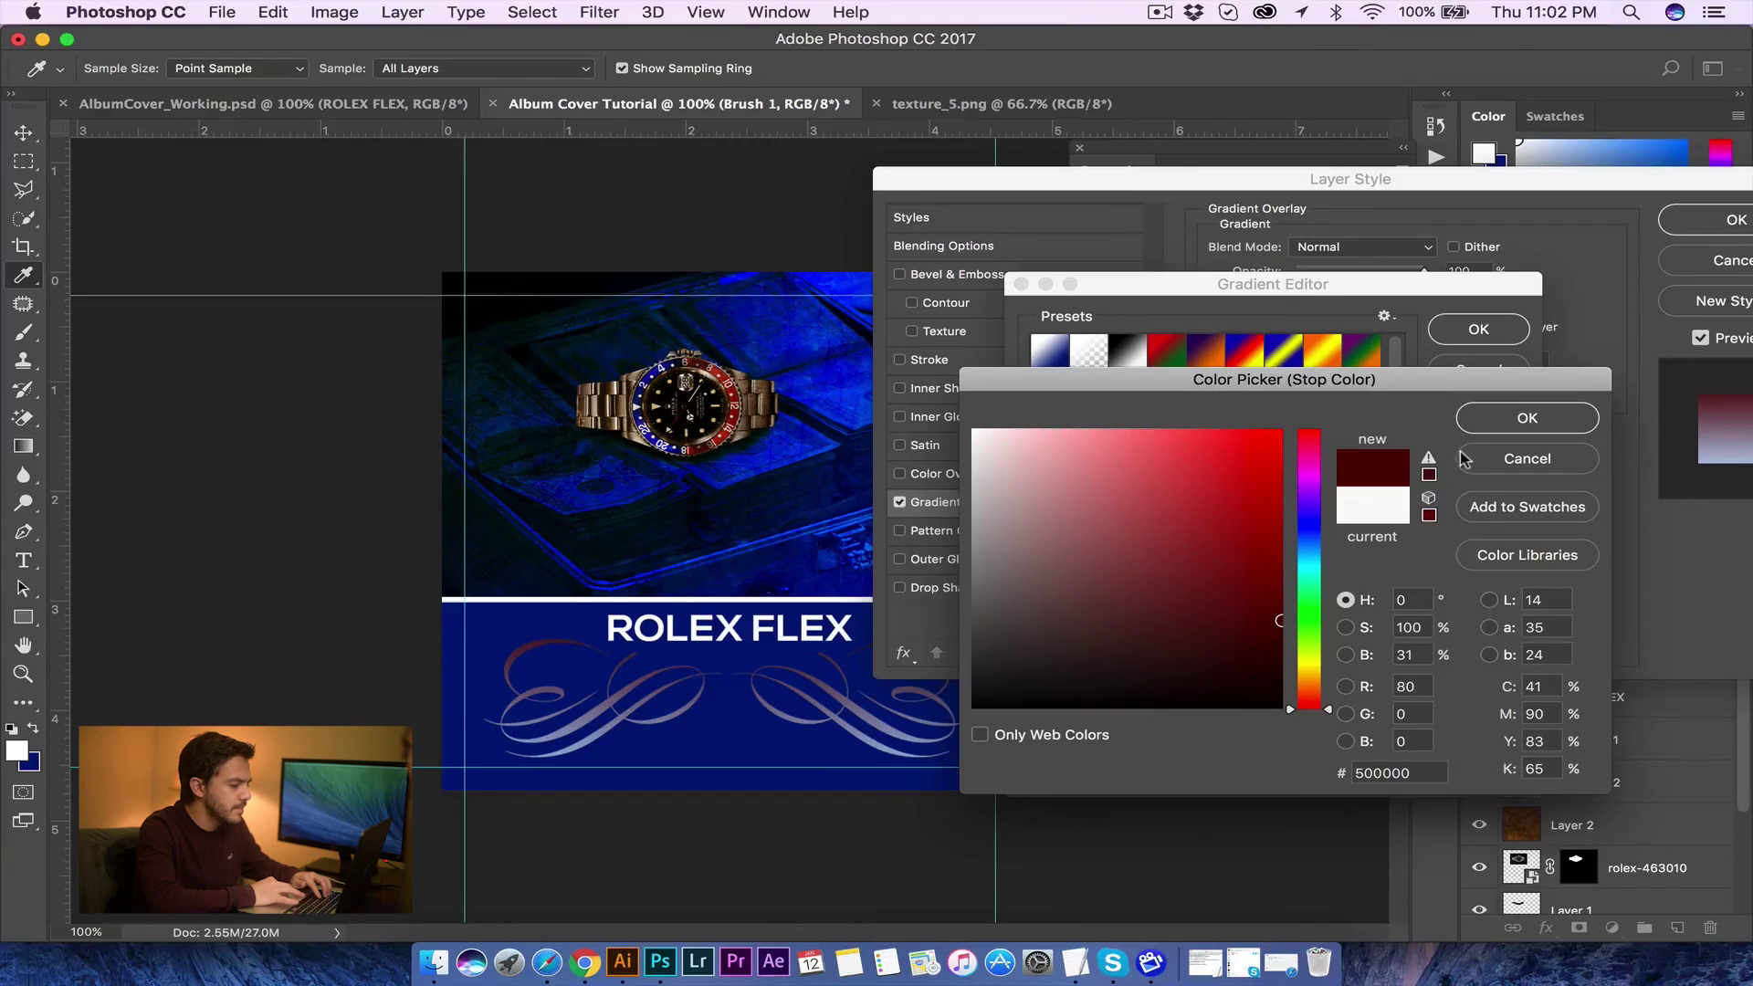
left_click_drag(1312, 548, 1312, 536)
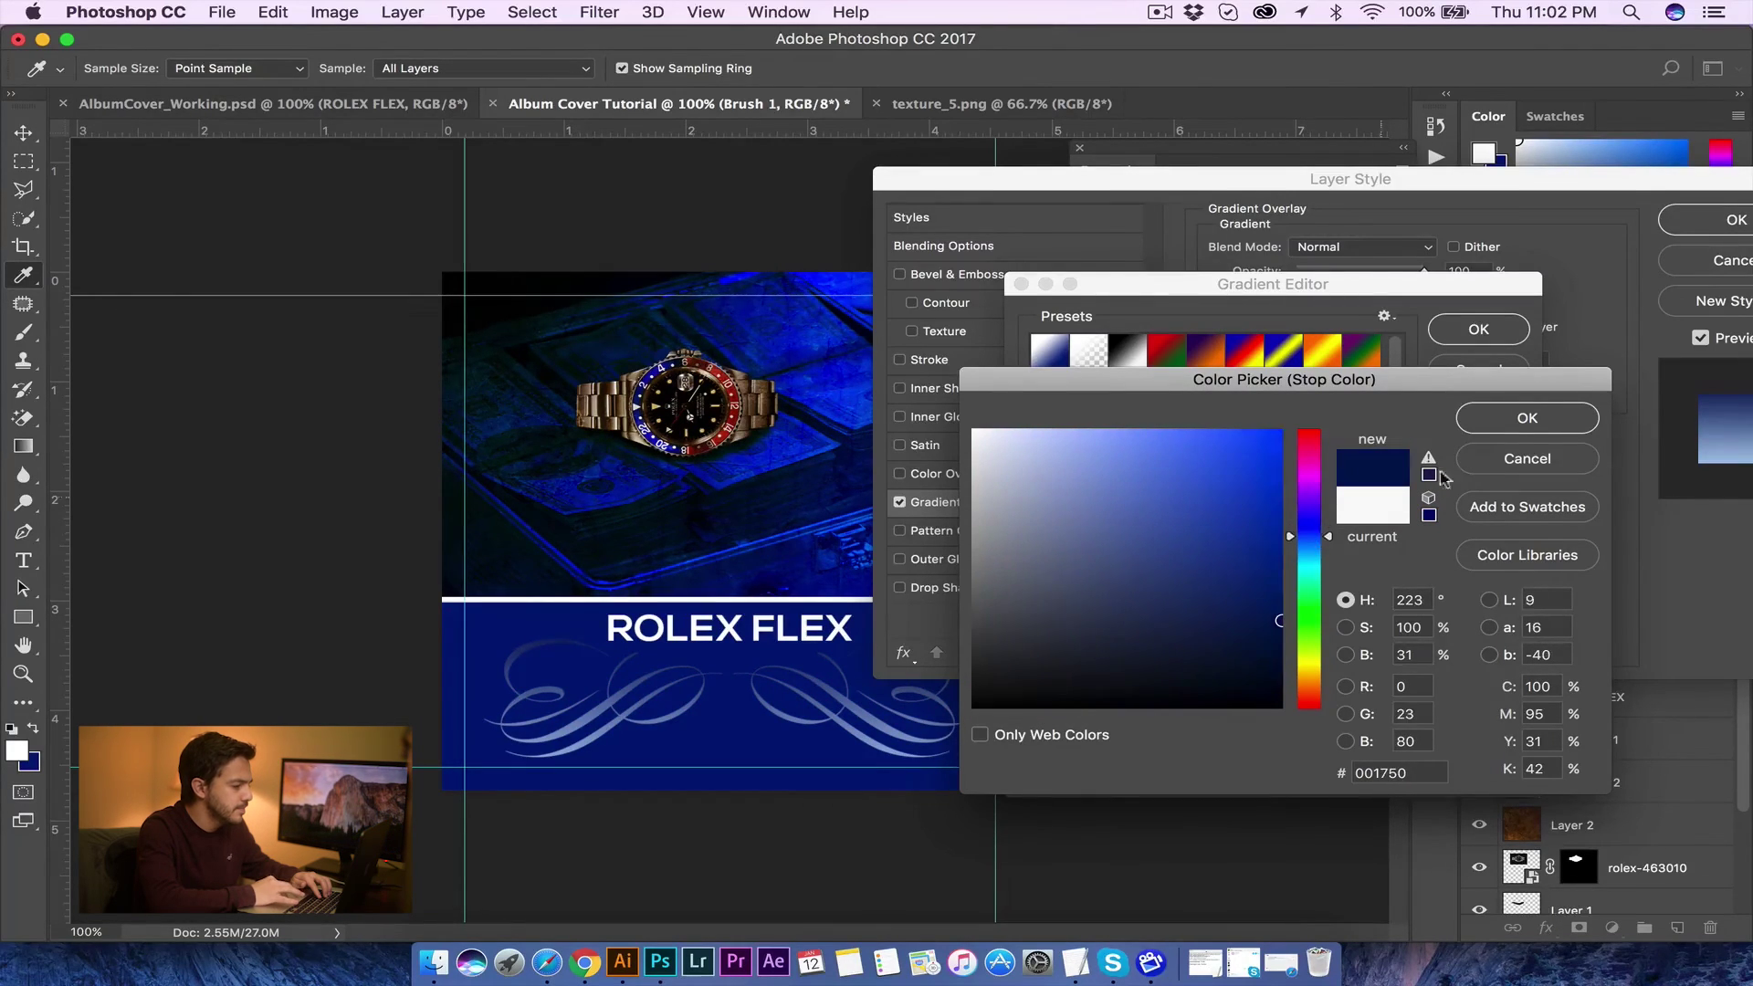
left_click(1527, 420)
Step: Set the overlay gradient's end colour stop to bright blue 0054ff and accept the gradient
left_click(1507, 648)
double_click(1508, 648)
left_click_drag(1315, 542, 1313, 538)
left_click_drag(1245, 480, 1302, 427)
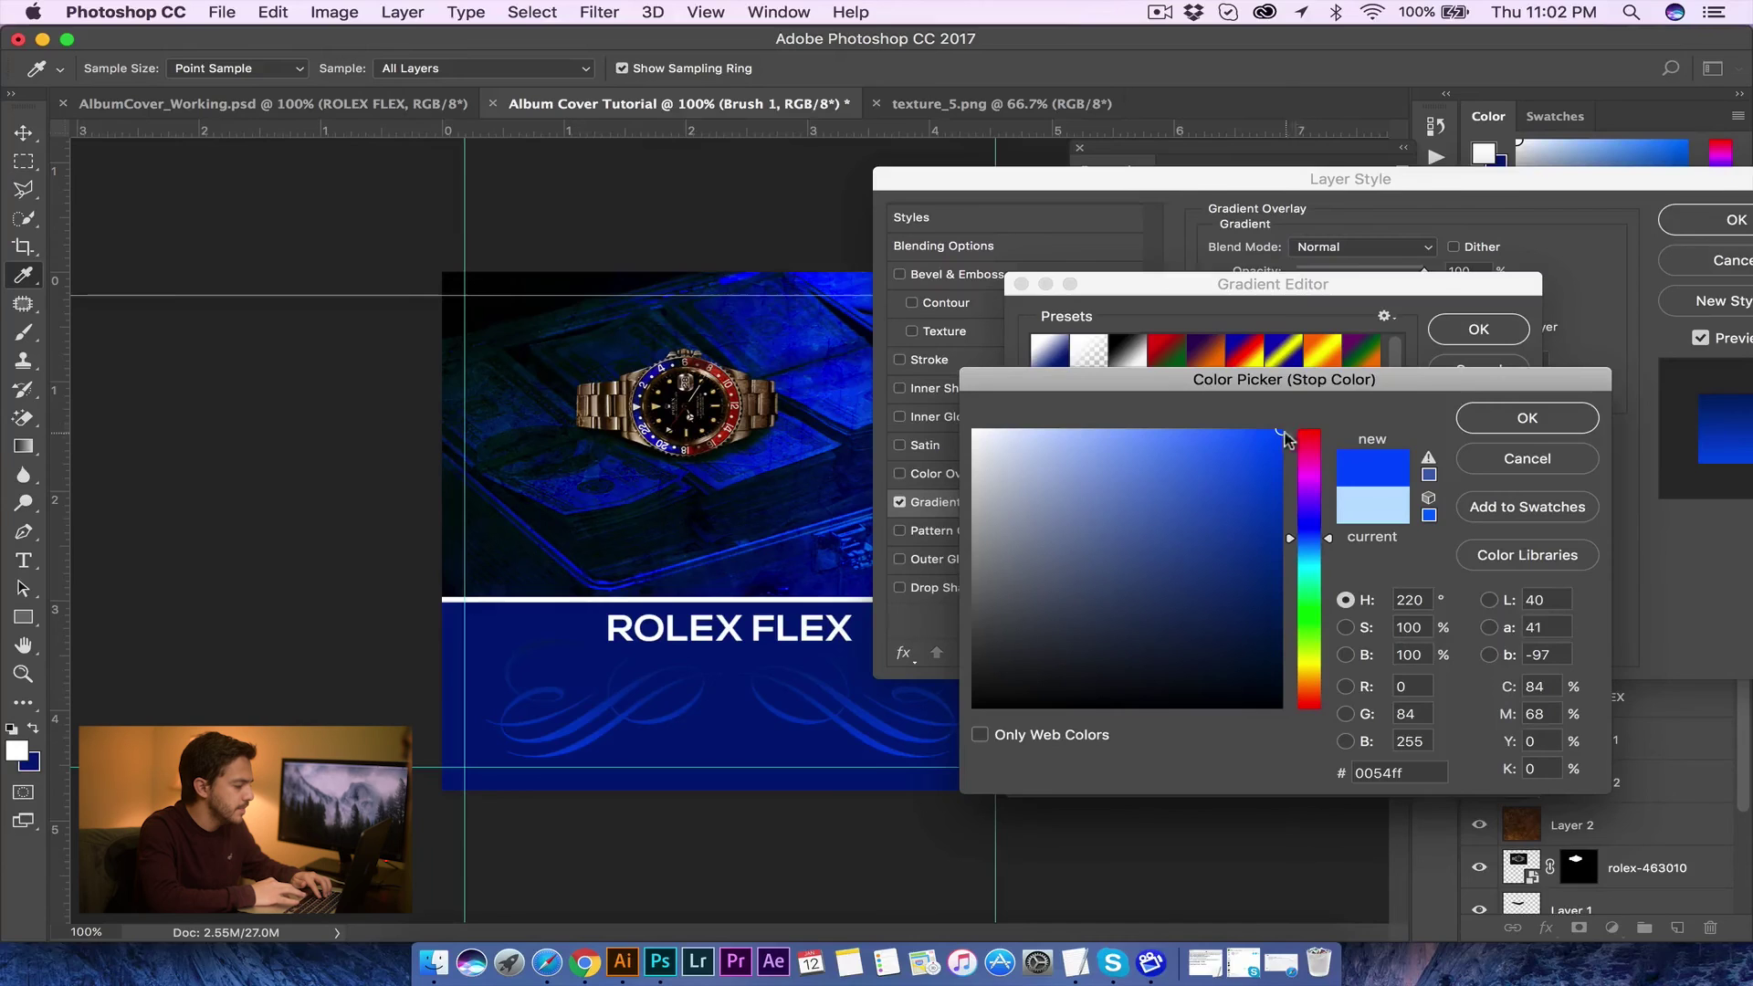
left_click(1519, 425)
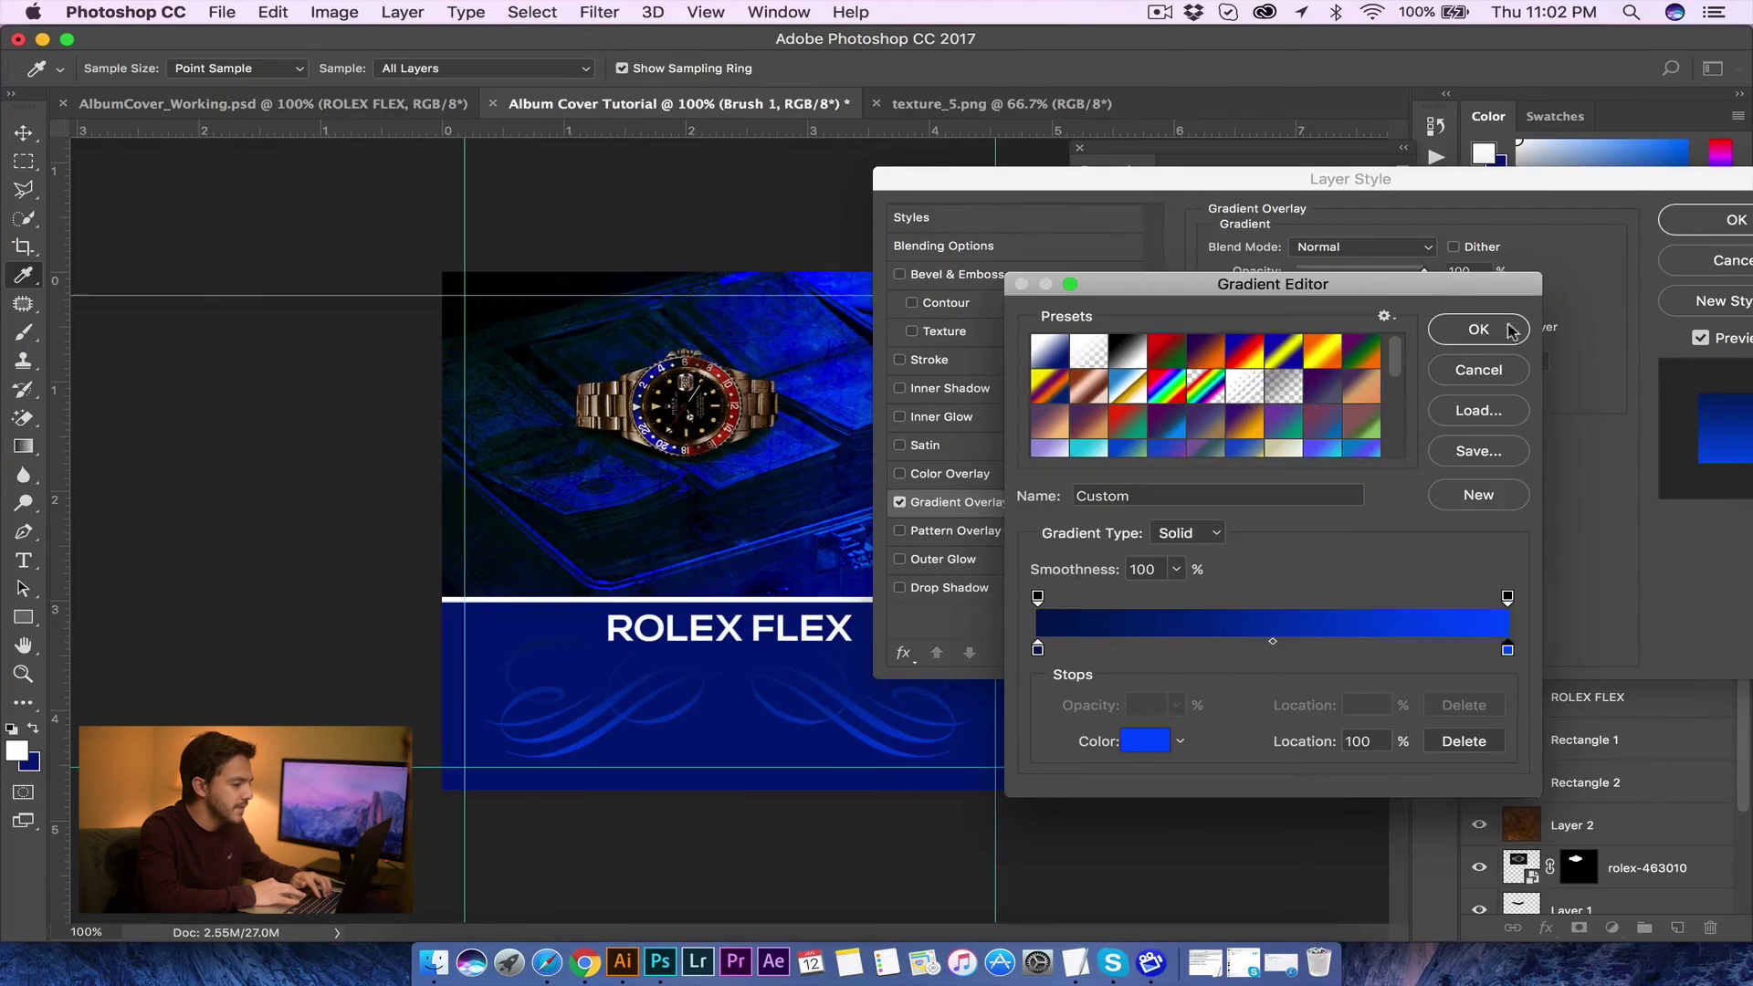
left_click(1480, 330)
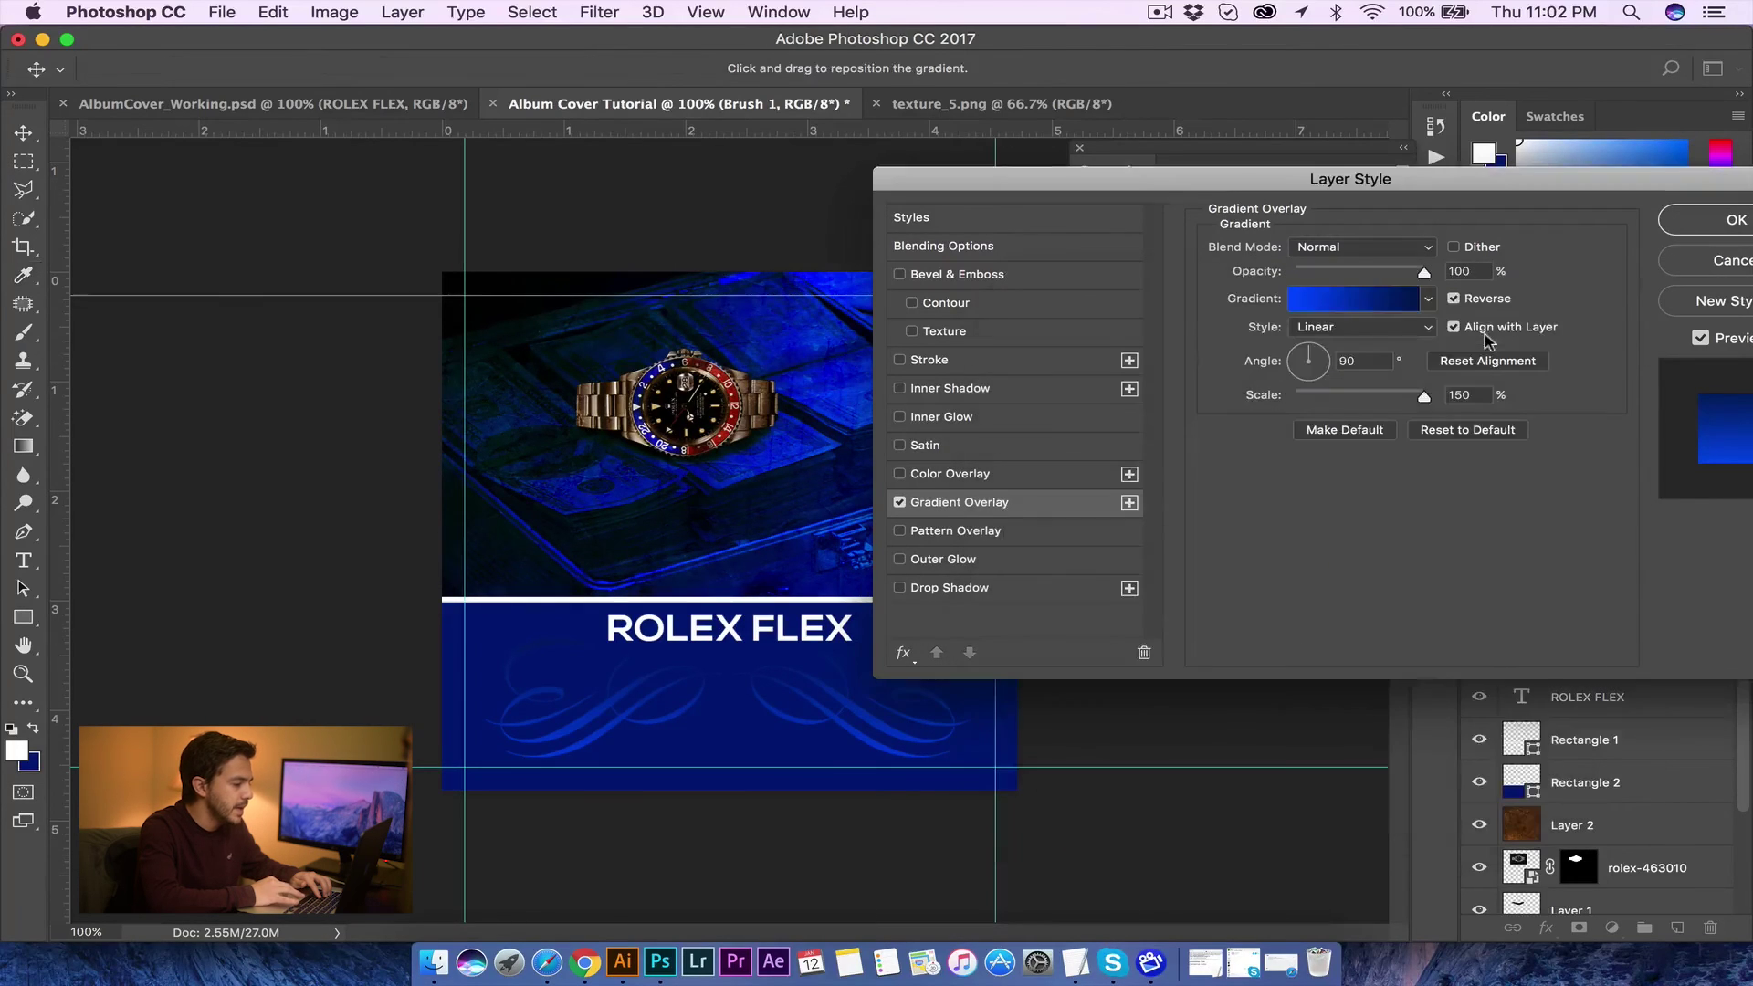
Step: Try a white 1 px outside stroke at low opacity on the flourish
left_click(945, 362)
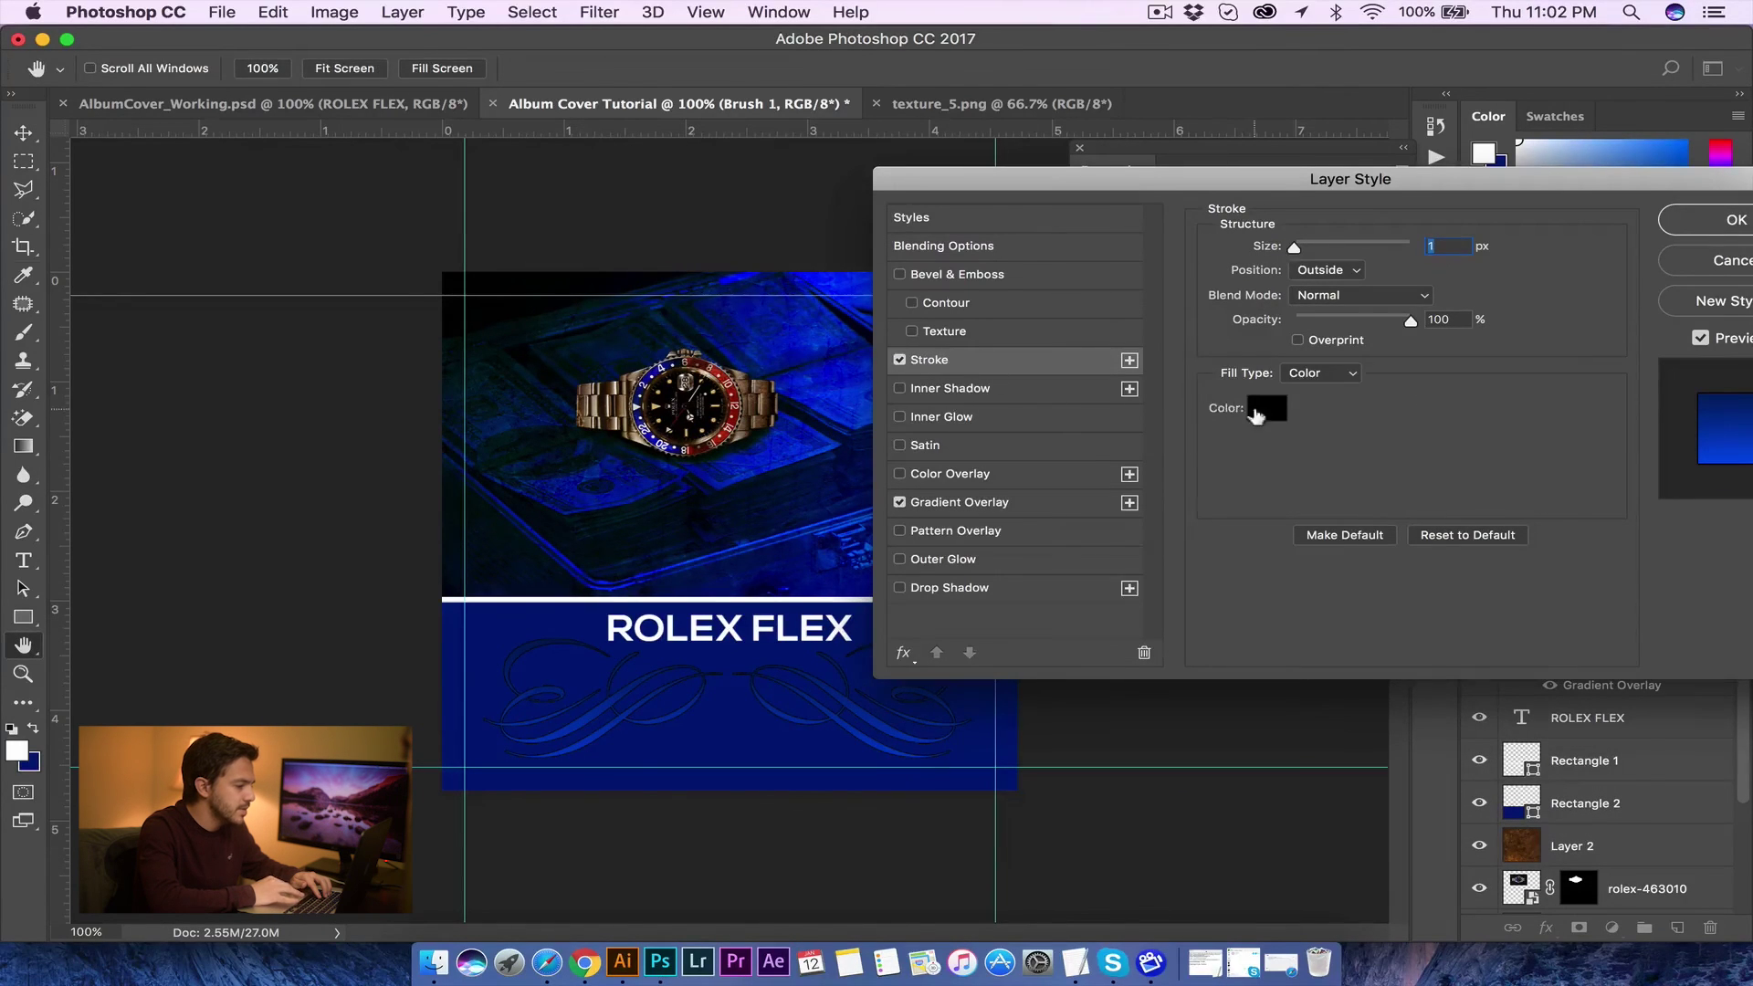
left_click(1256, 409)
left_click_drag(1044, 478, 918, 398)
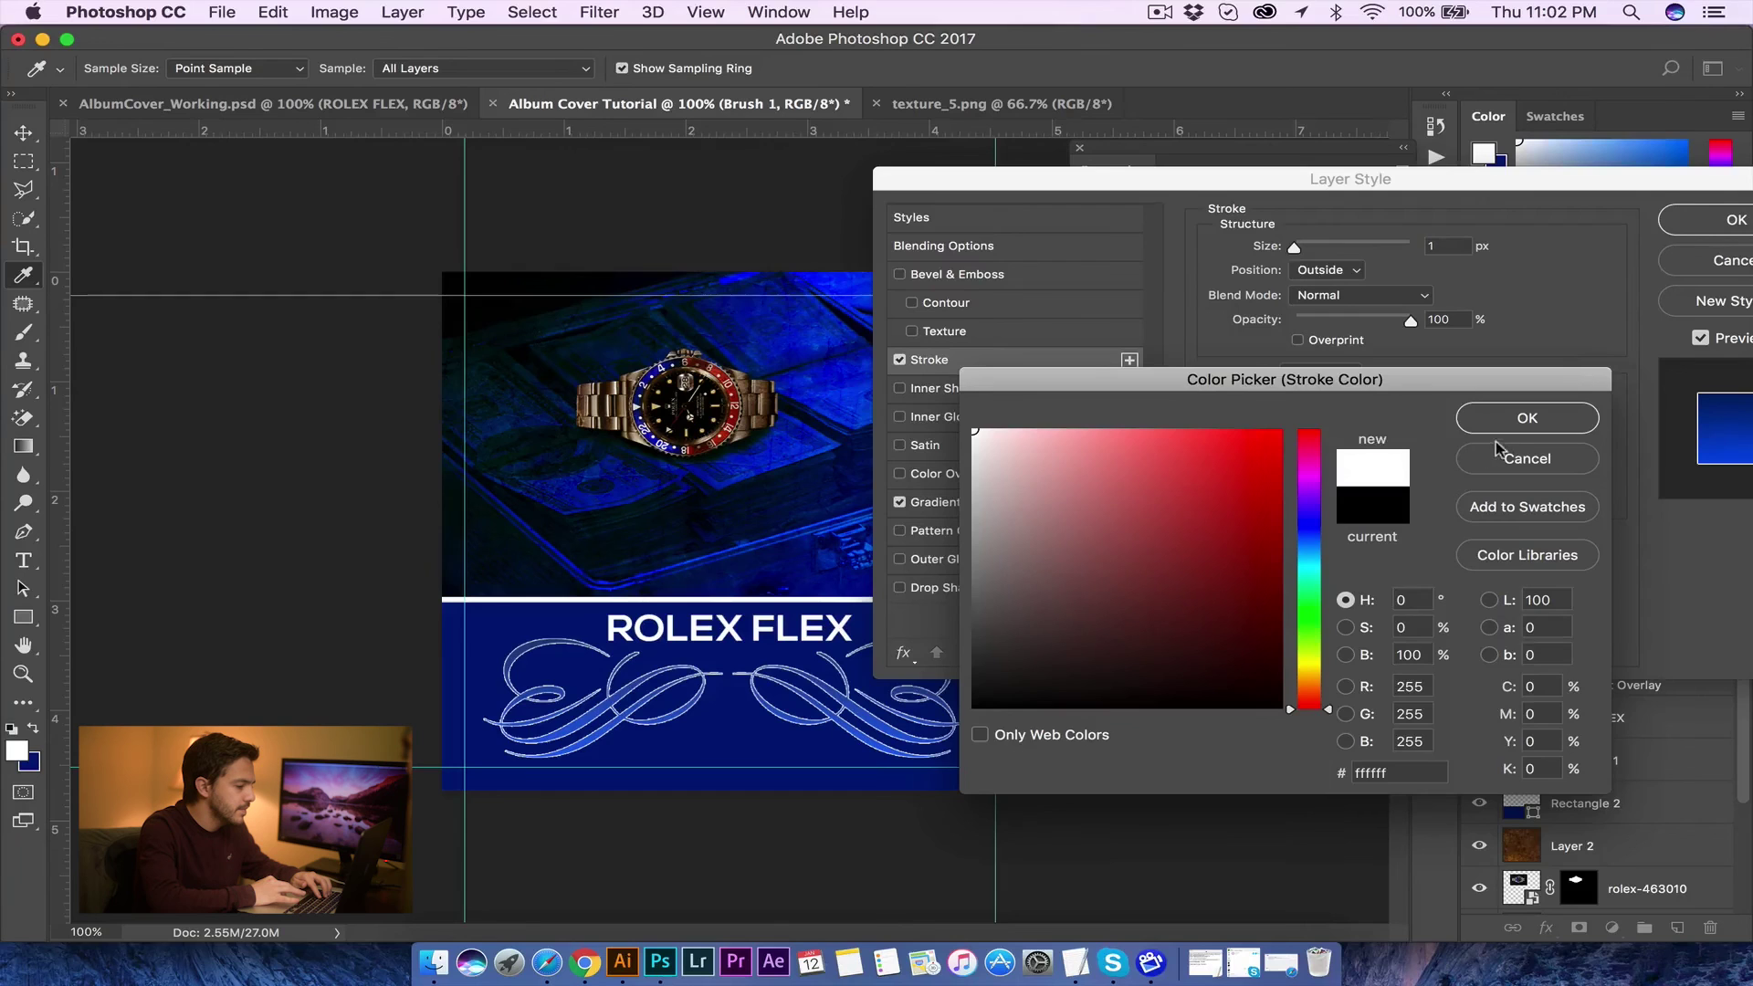
left_click(1527, 429)
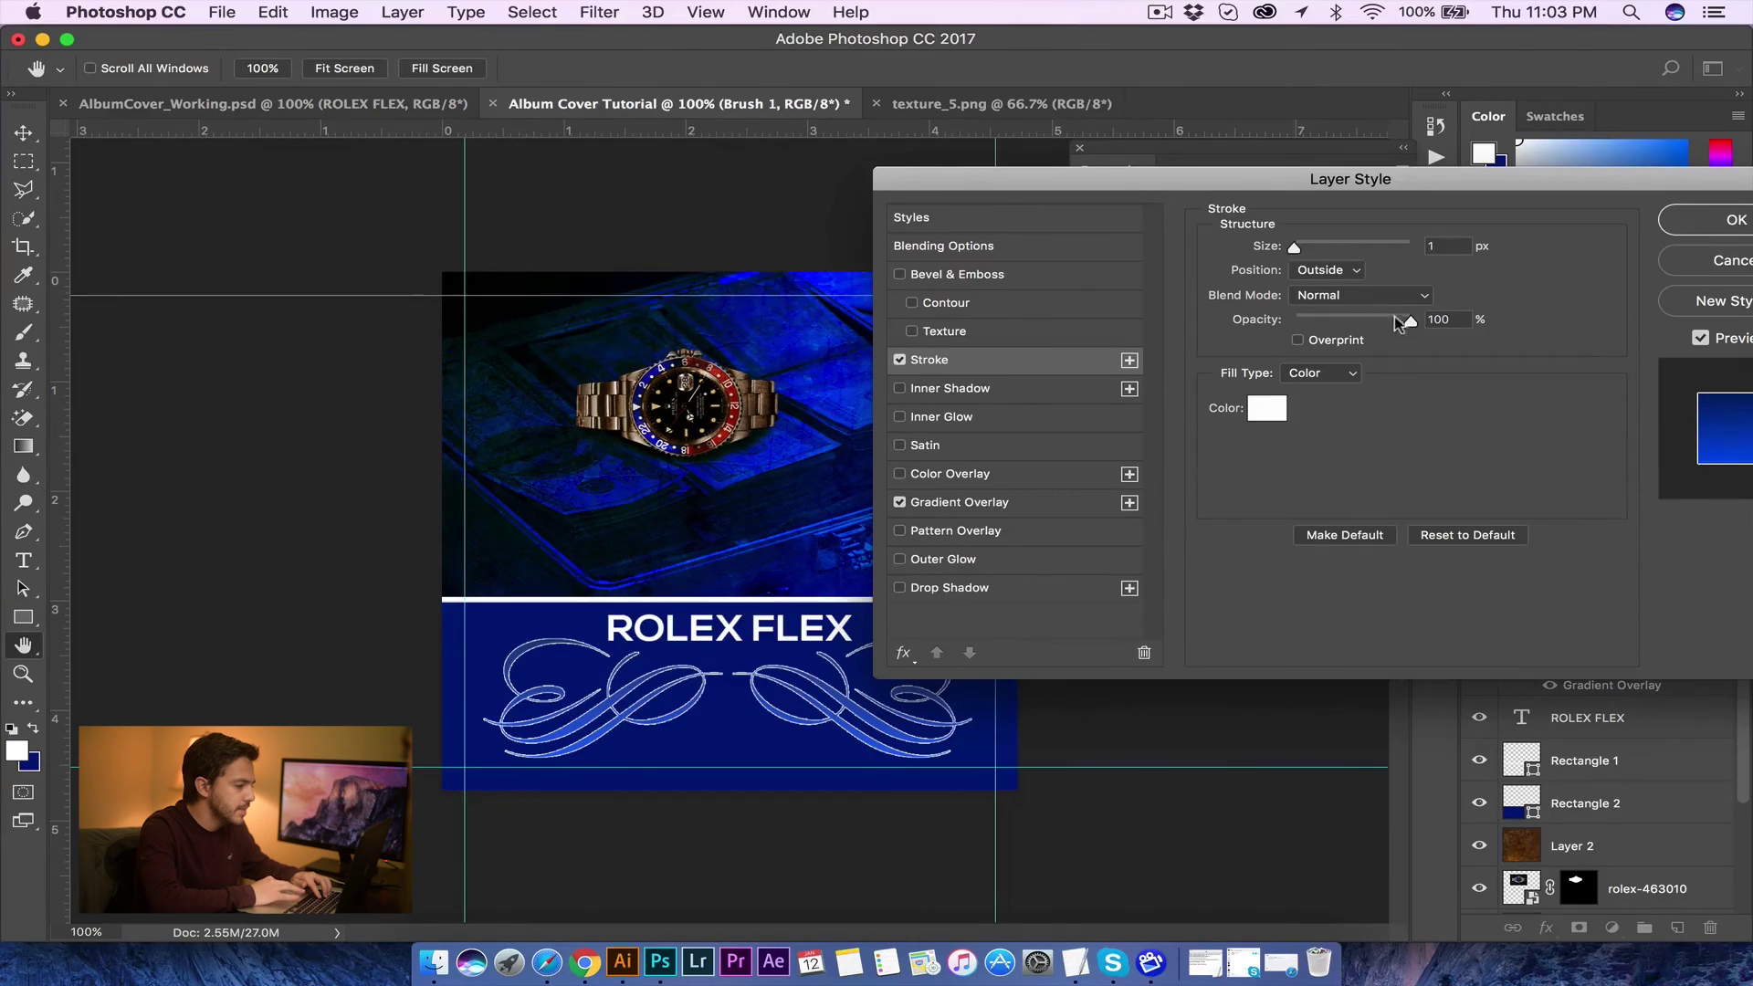
left_click_drag(1396, 330, 1304, 328)
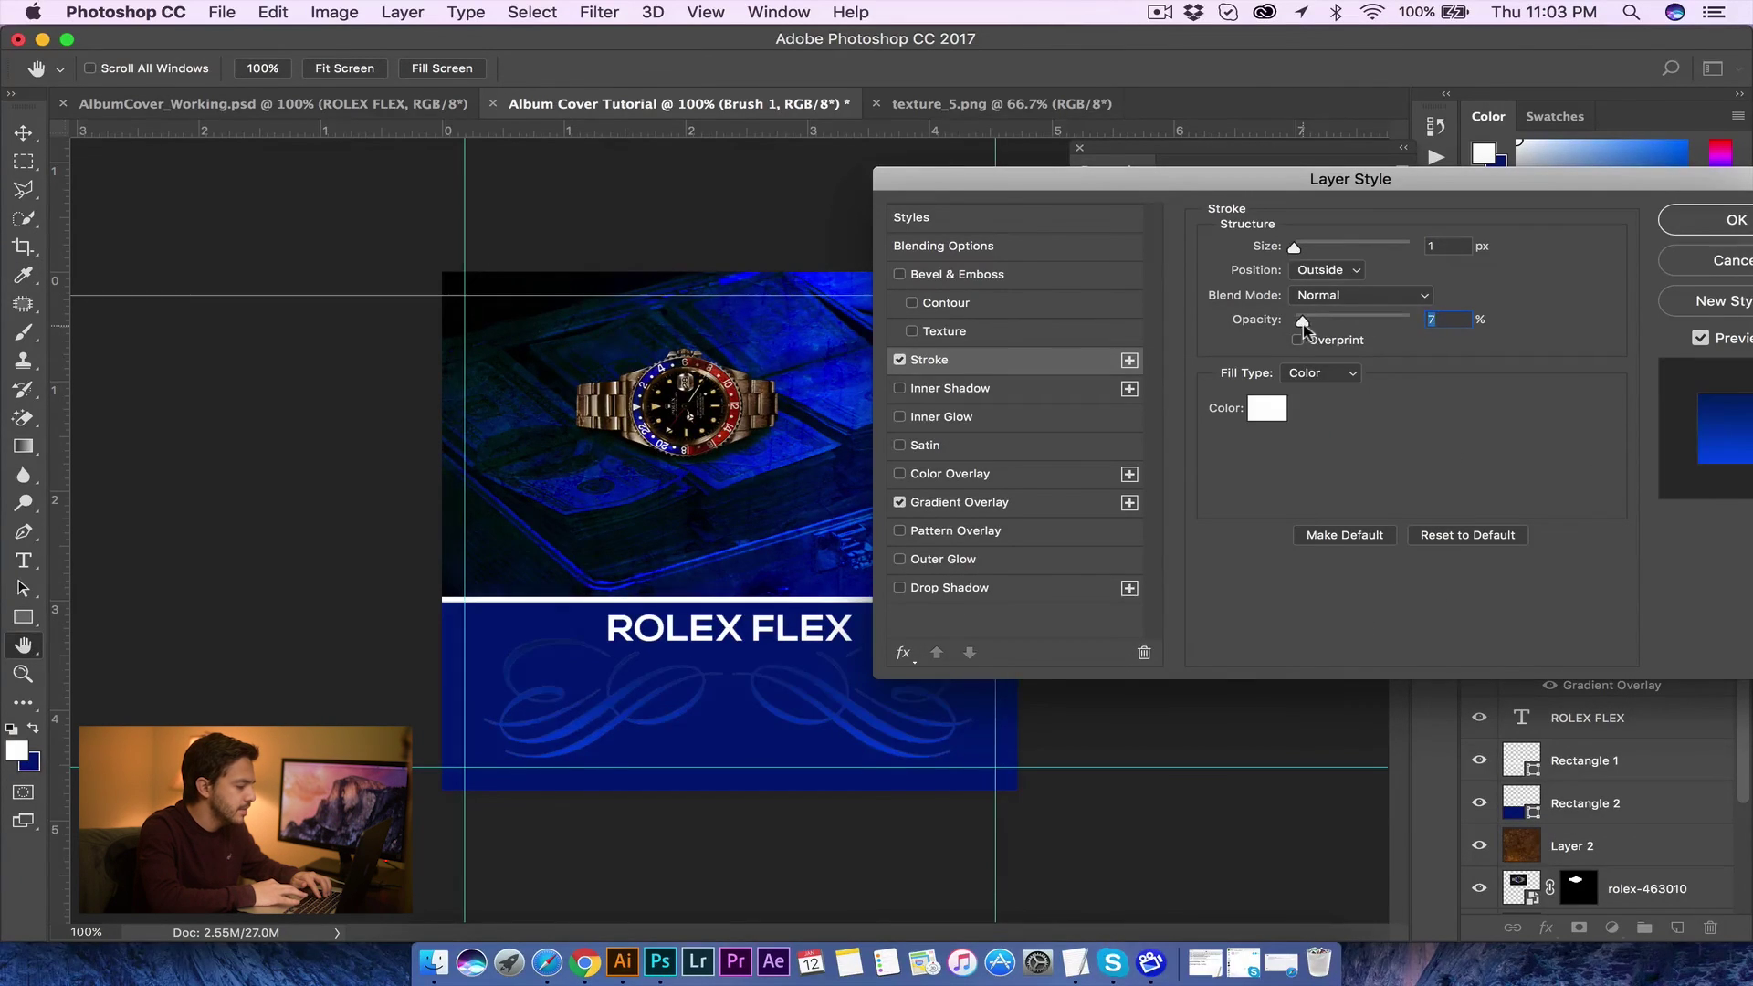
left_click(899, 360)
Step: Add a Drop Shadow to the flourish and apply the layer style
left_click(901, 588)
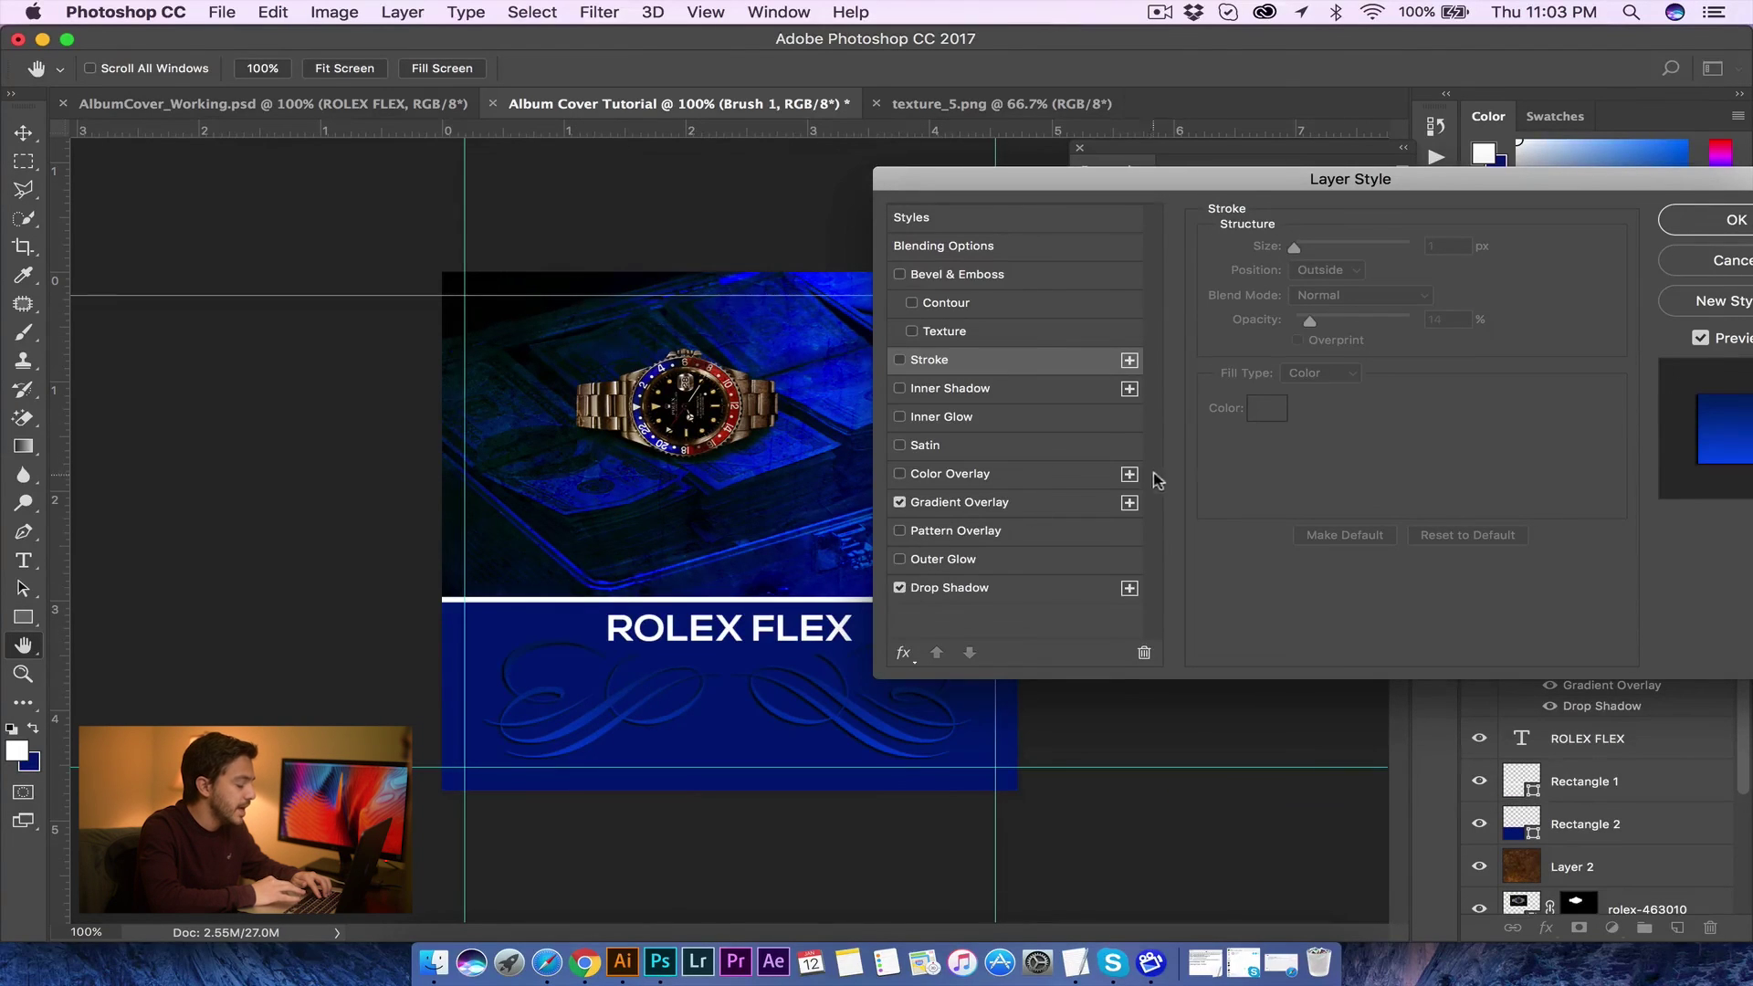
left_click_drag(1603, 174, 1414, 102)
left_click(1551, 149)
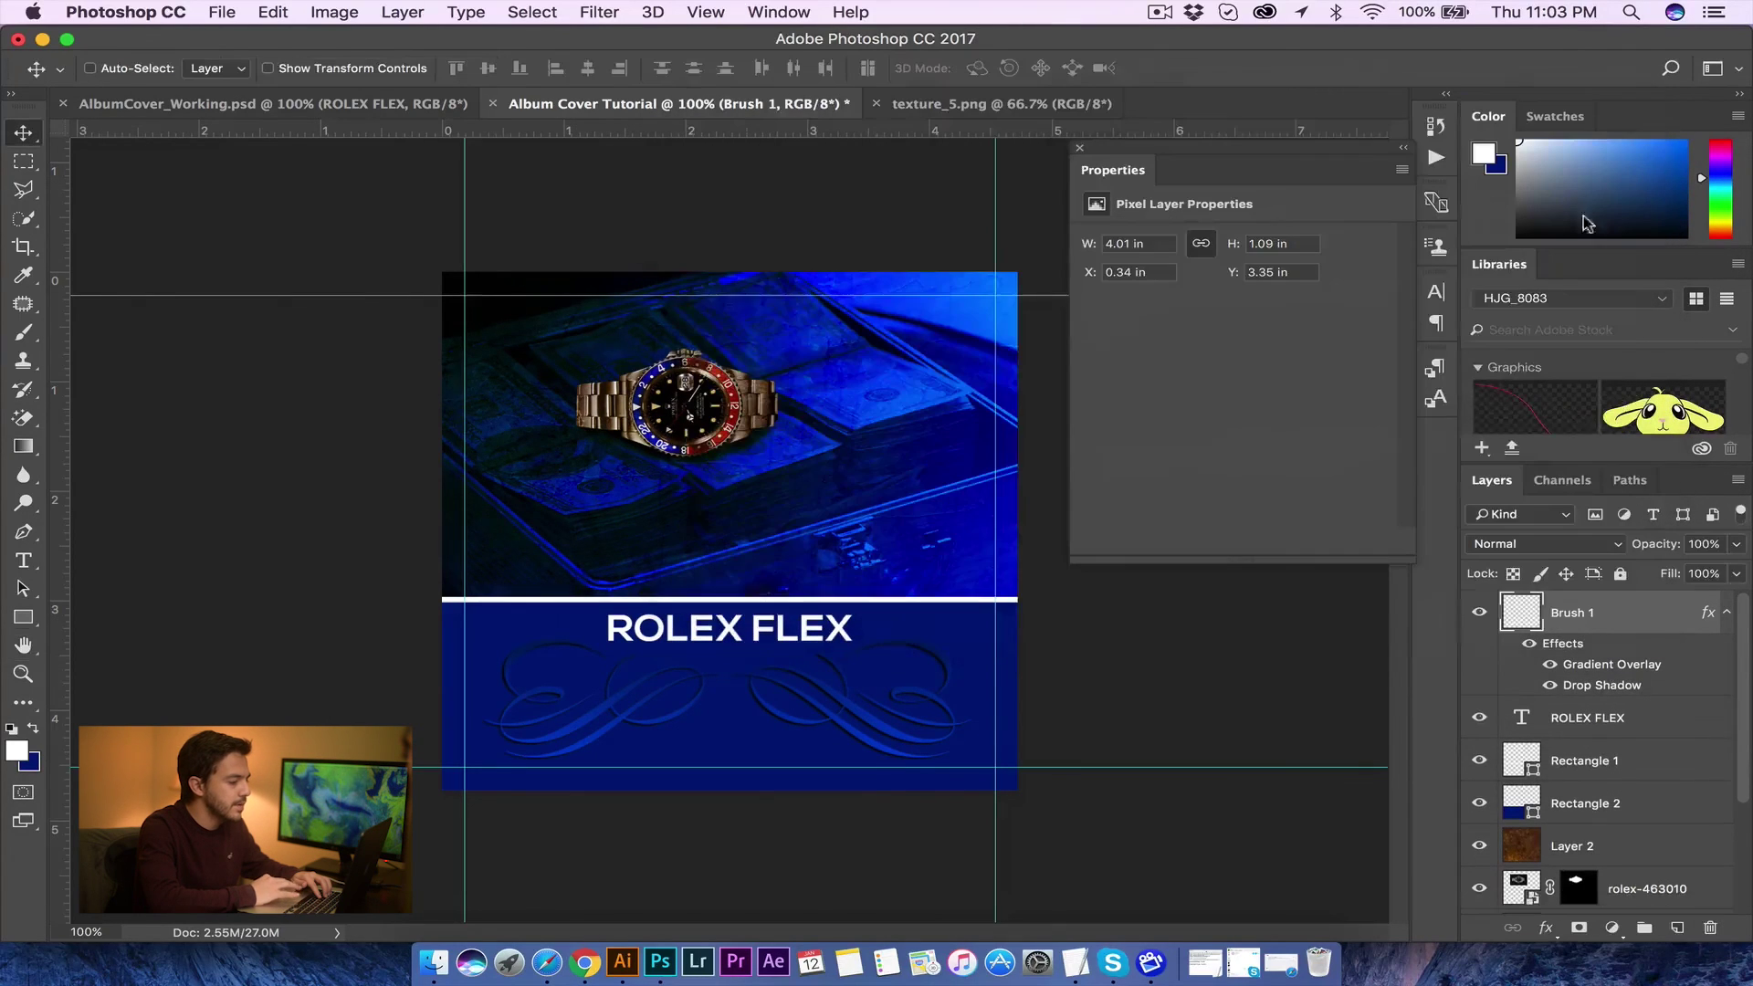
Step: Copy the flourish layer's Gradient Overlay and Drop Shadow styles onto the ROLEX FLEX text layer
right_click(1609, 624)
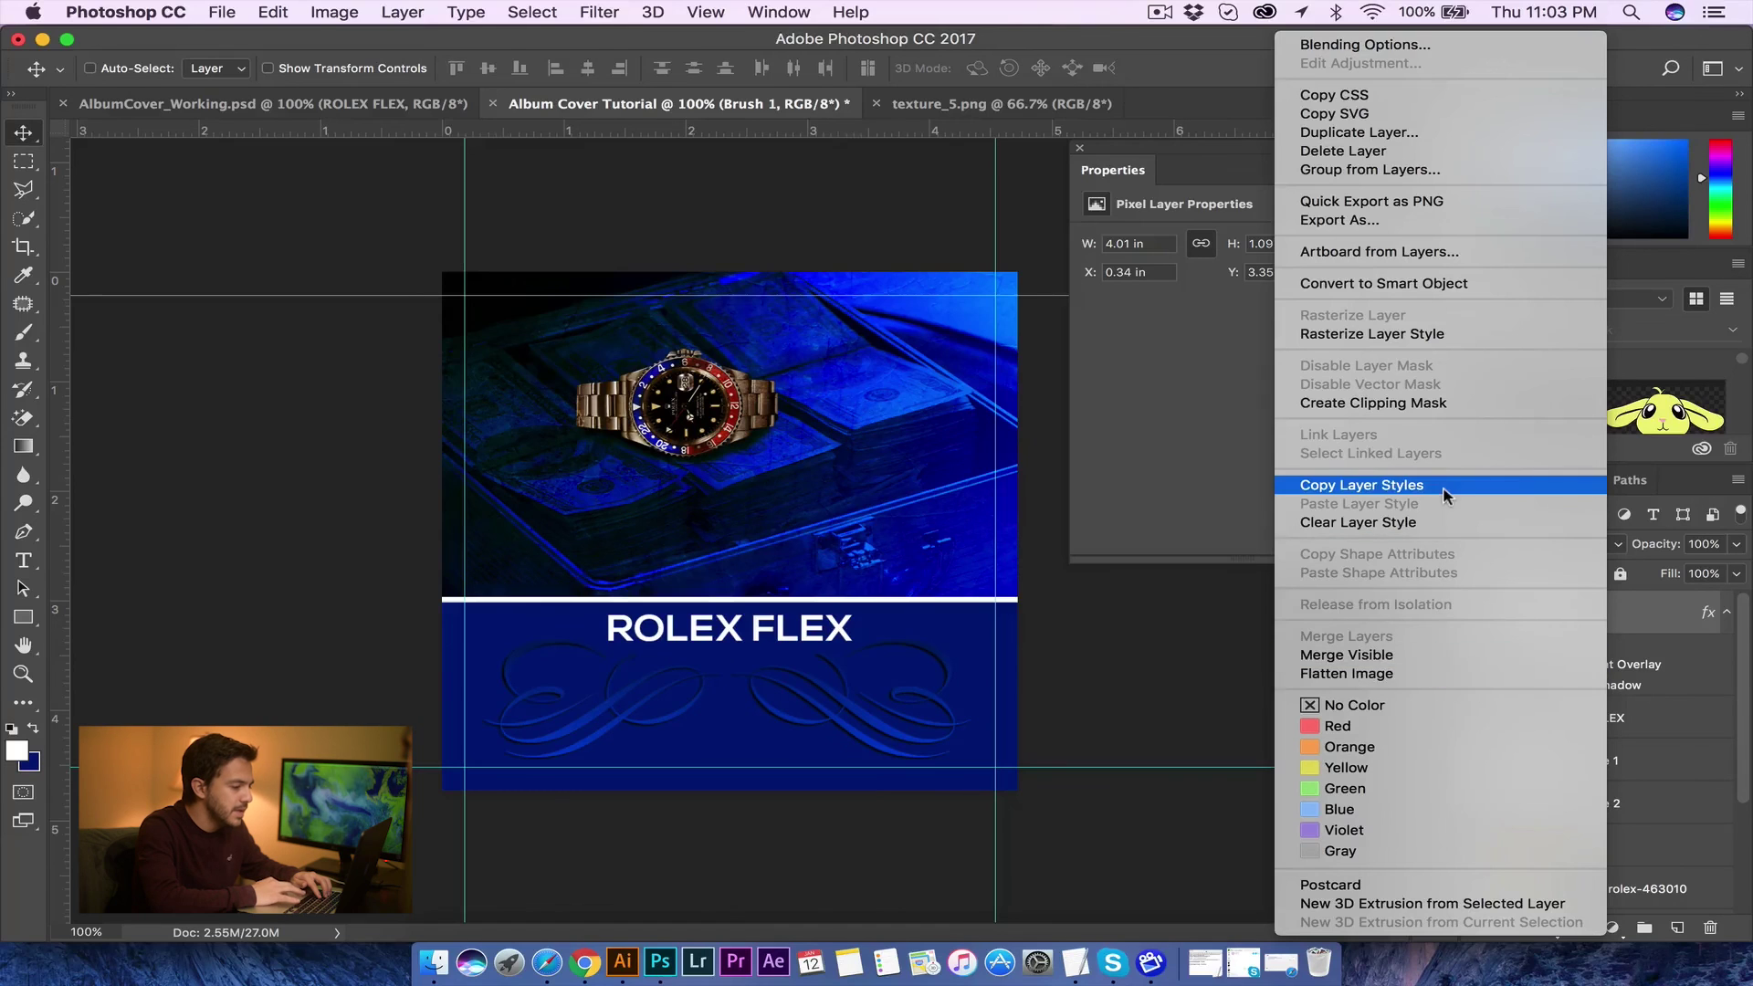
left_click(1371, 493)
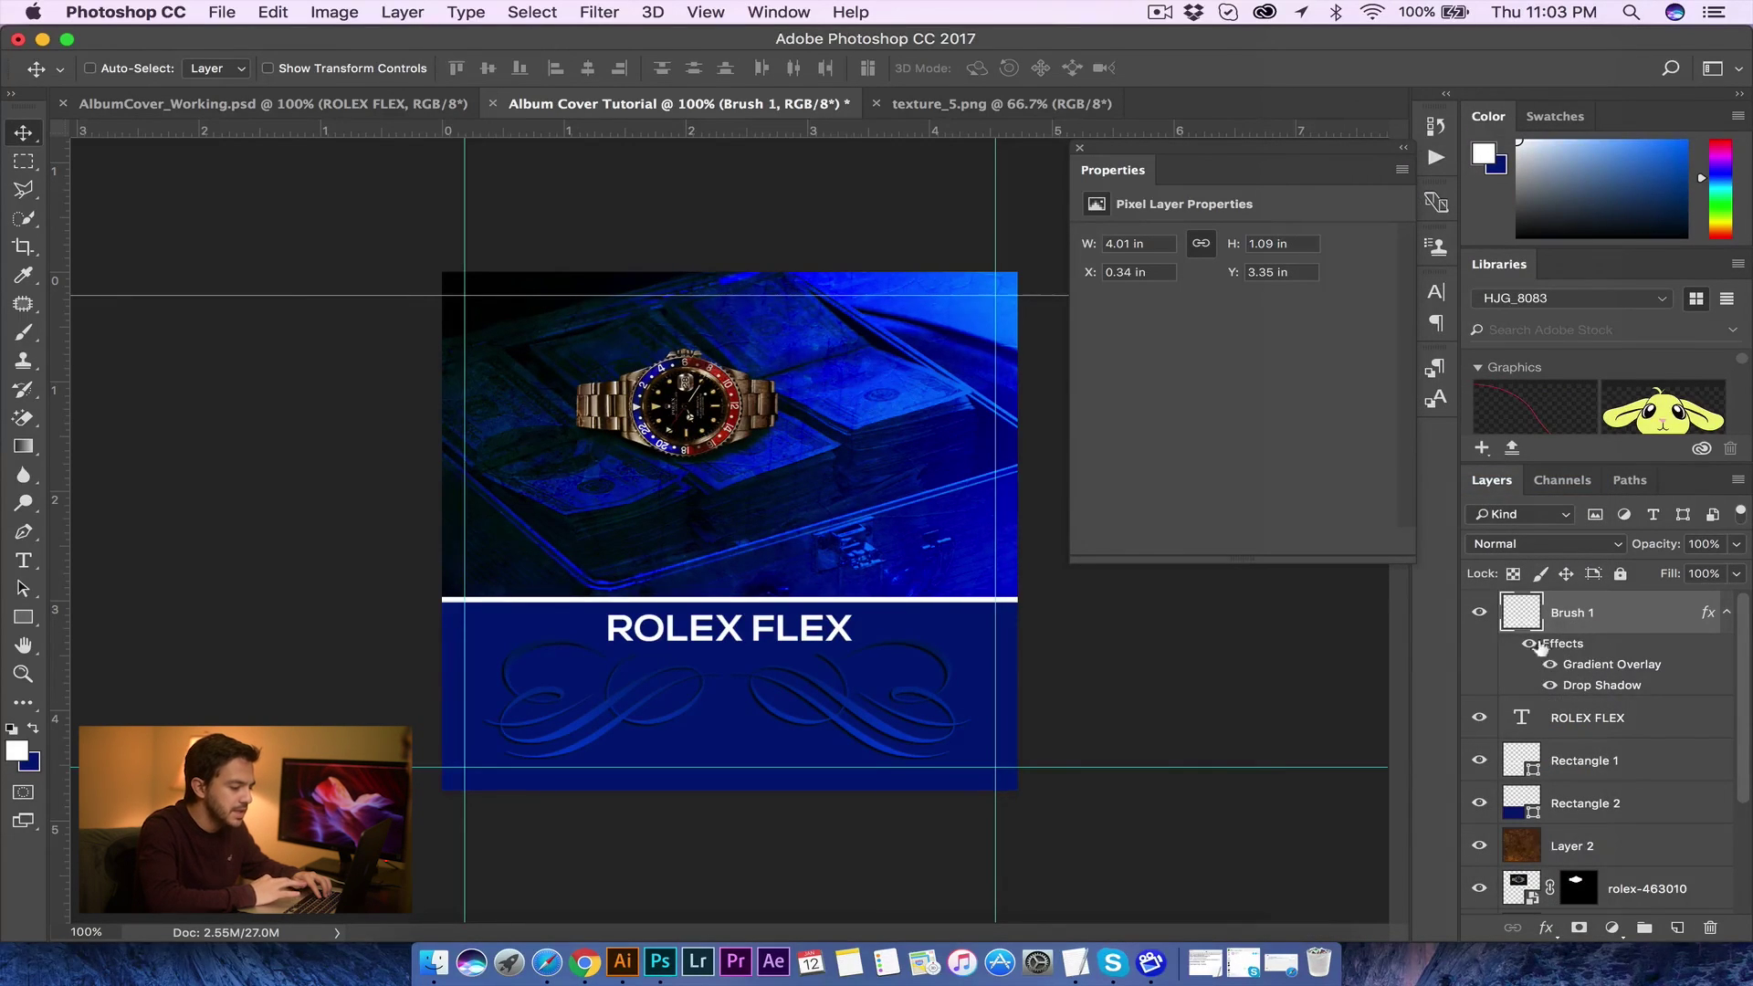
left_click(1586, 721)
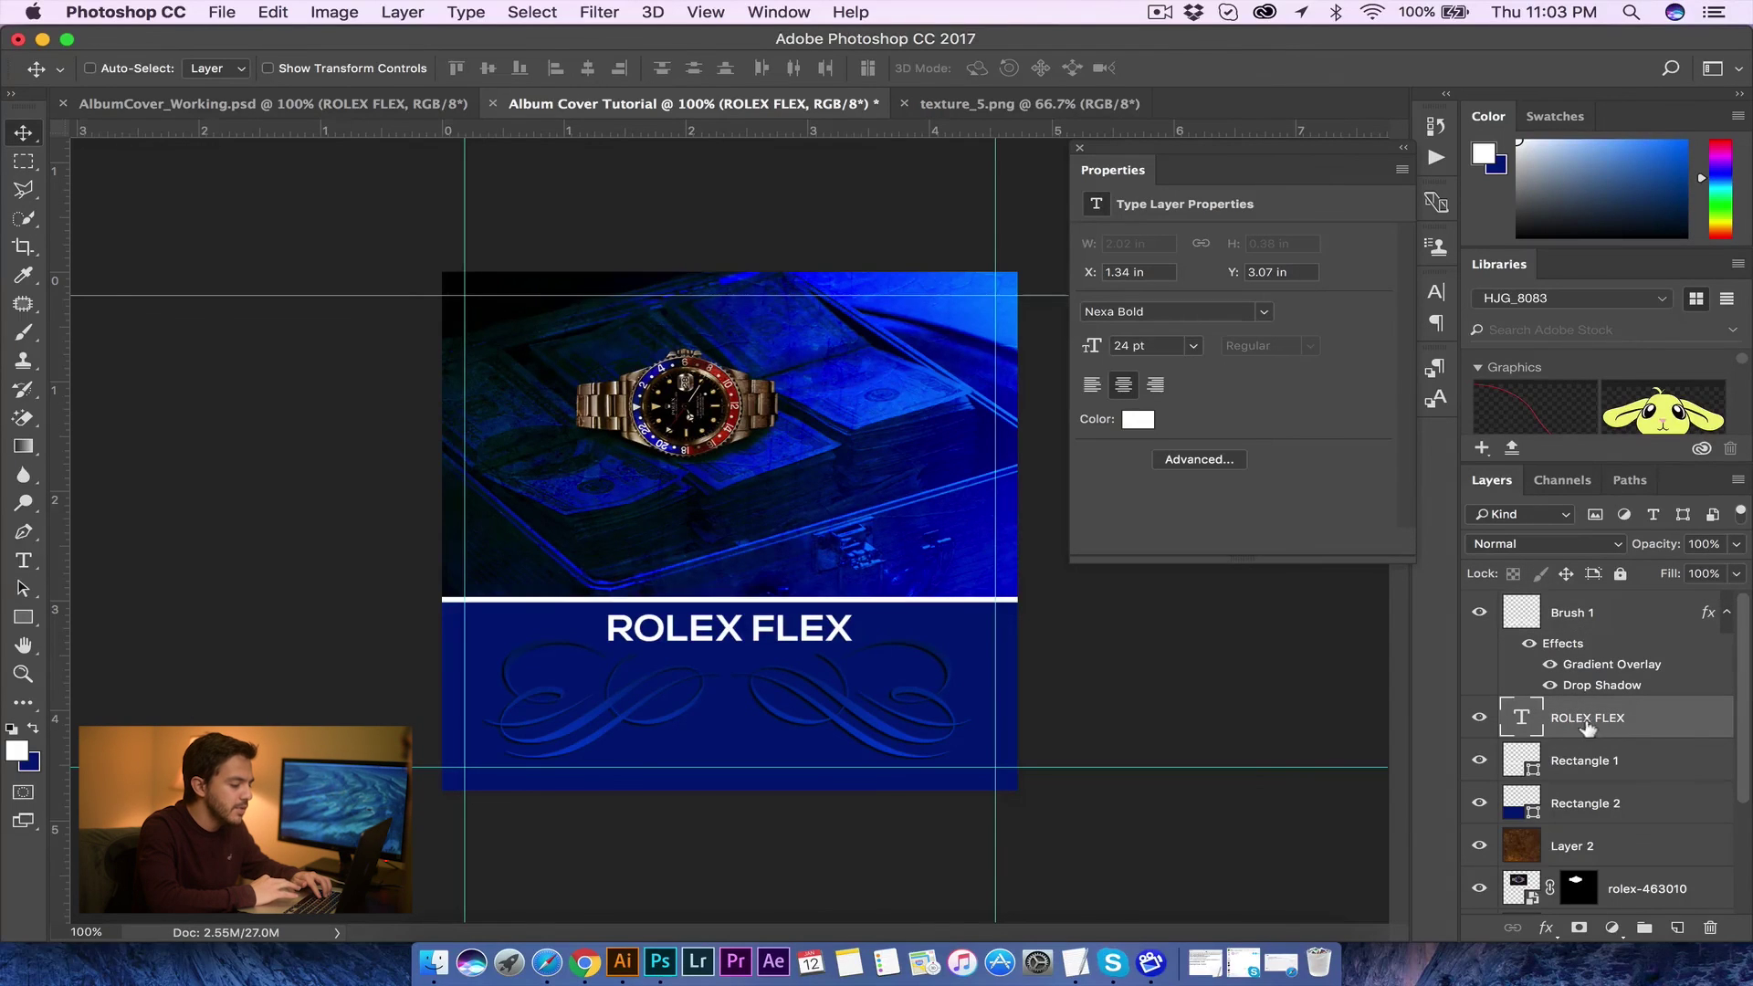
right_click(1589, 724)
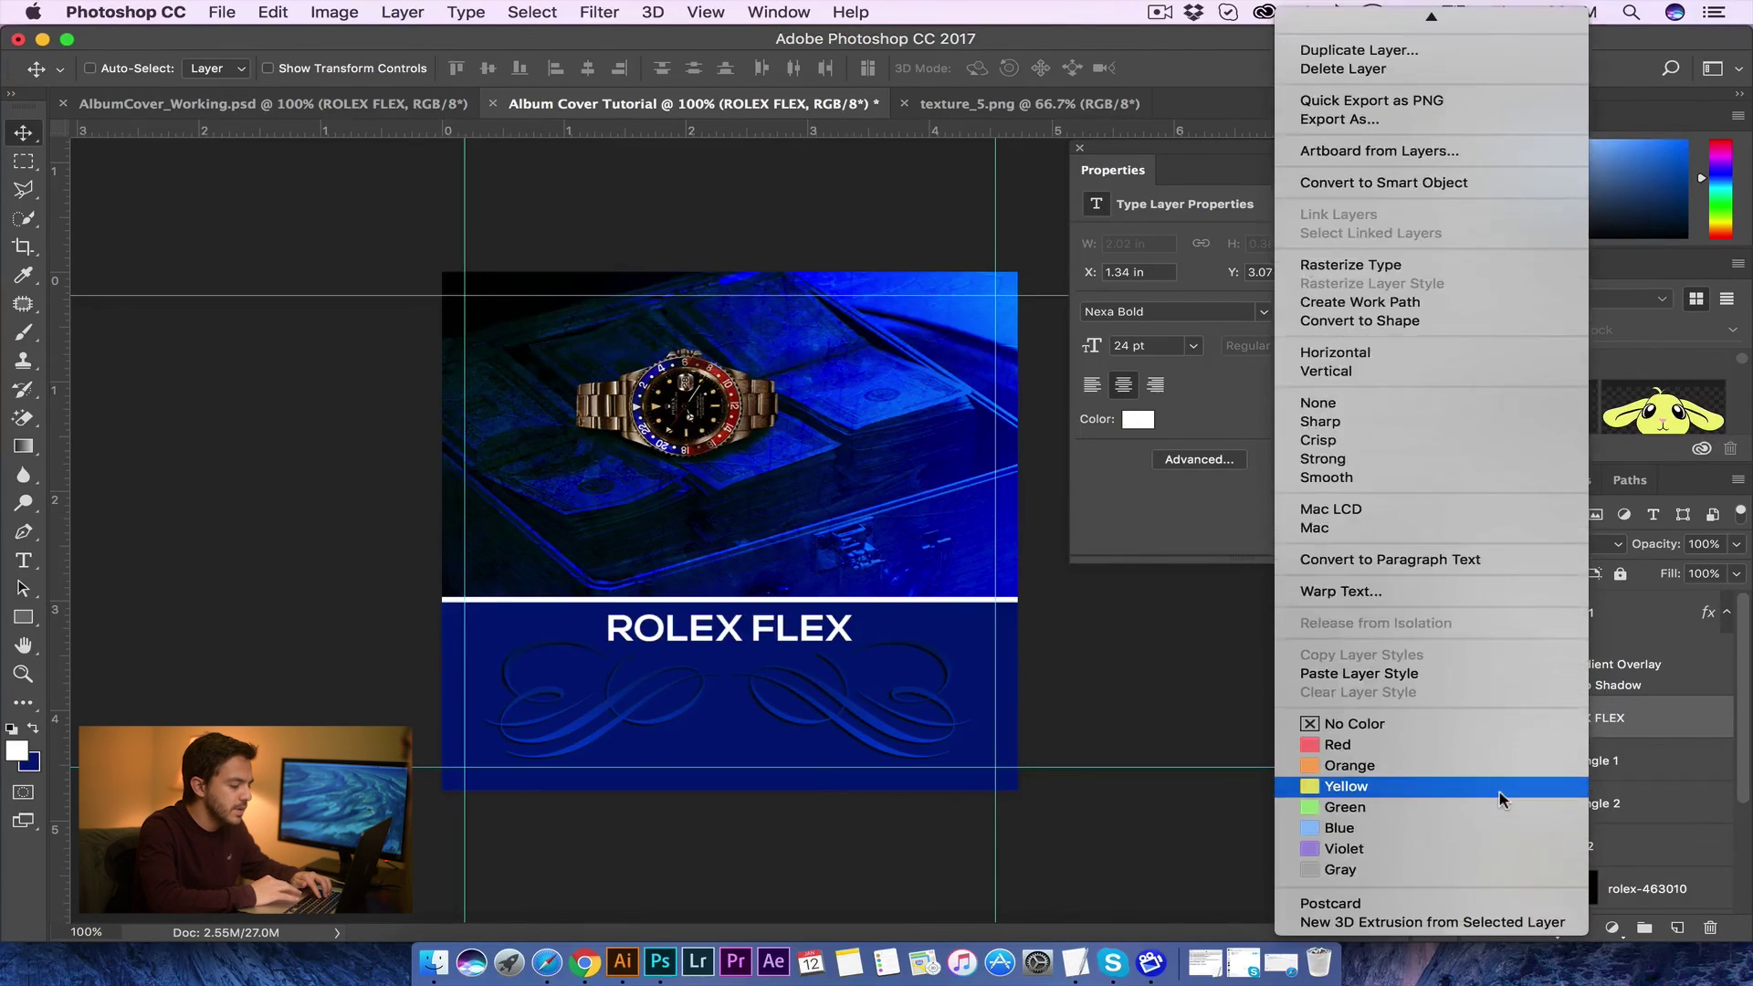
scroll(1449, 475, "up", 1)
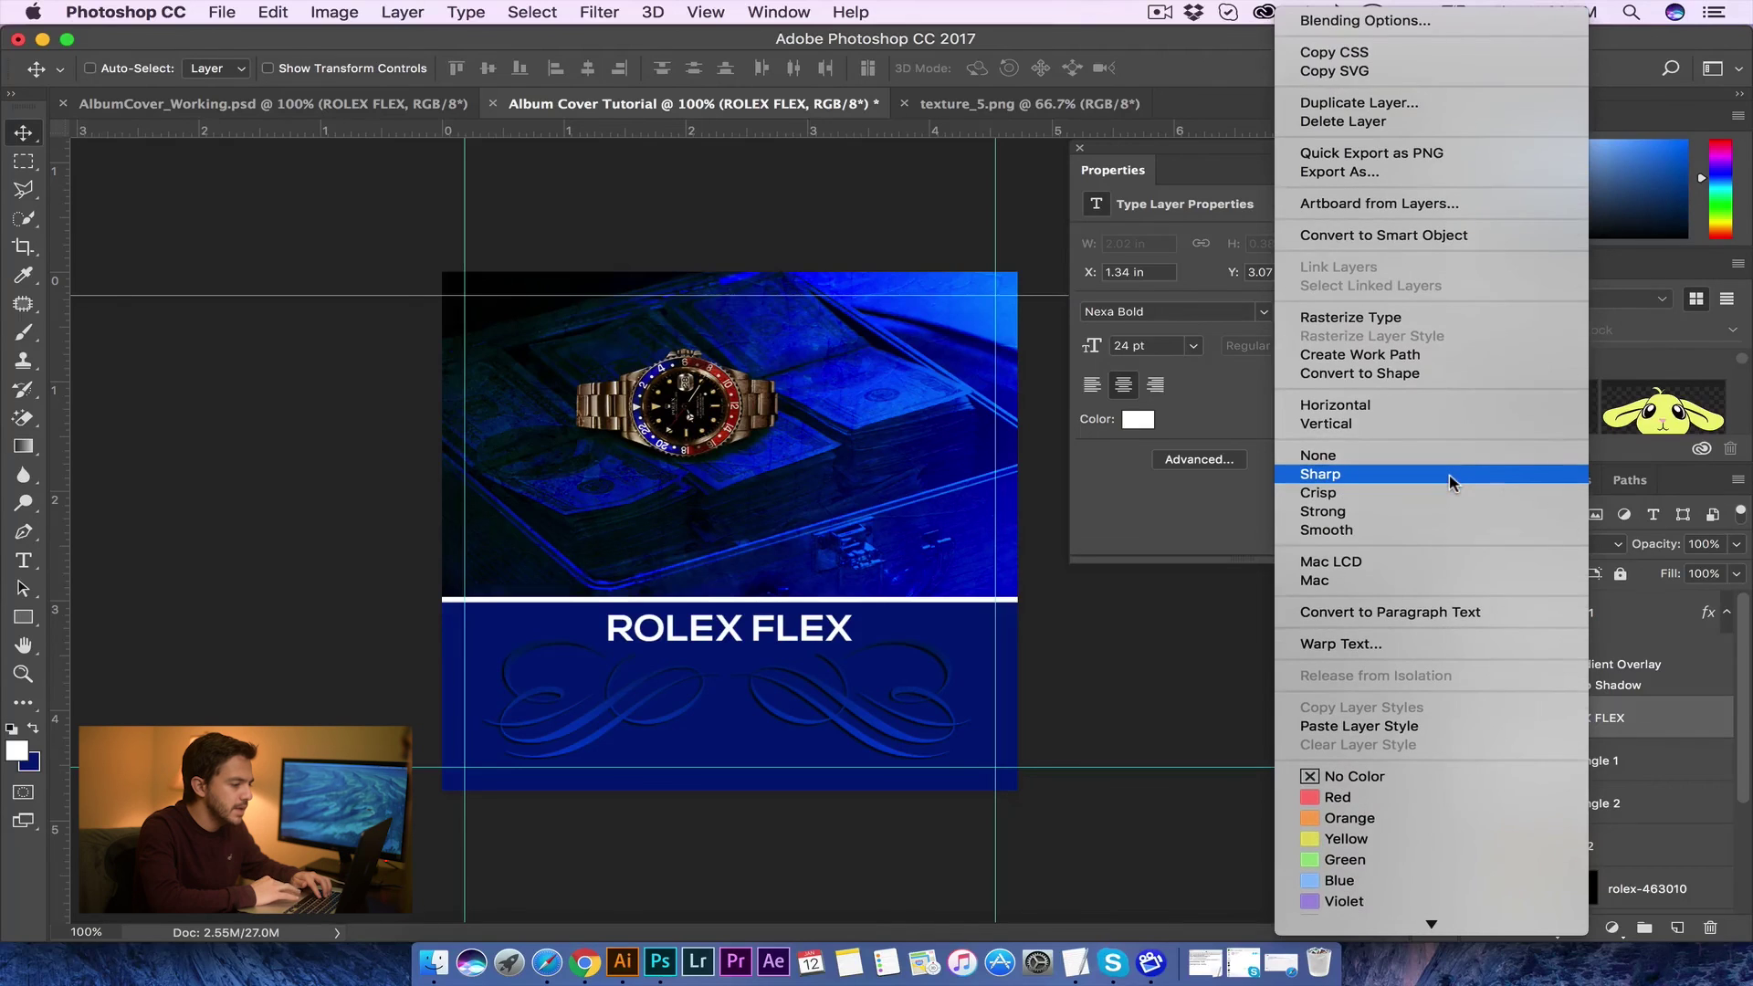
scroll(1450, 475, "down", 1)
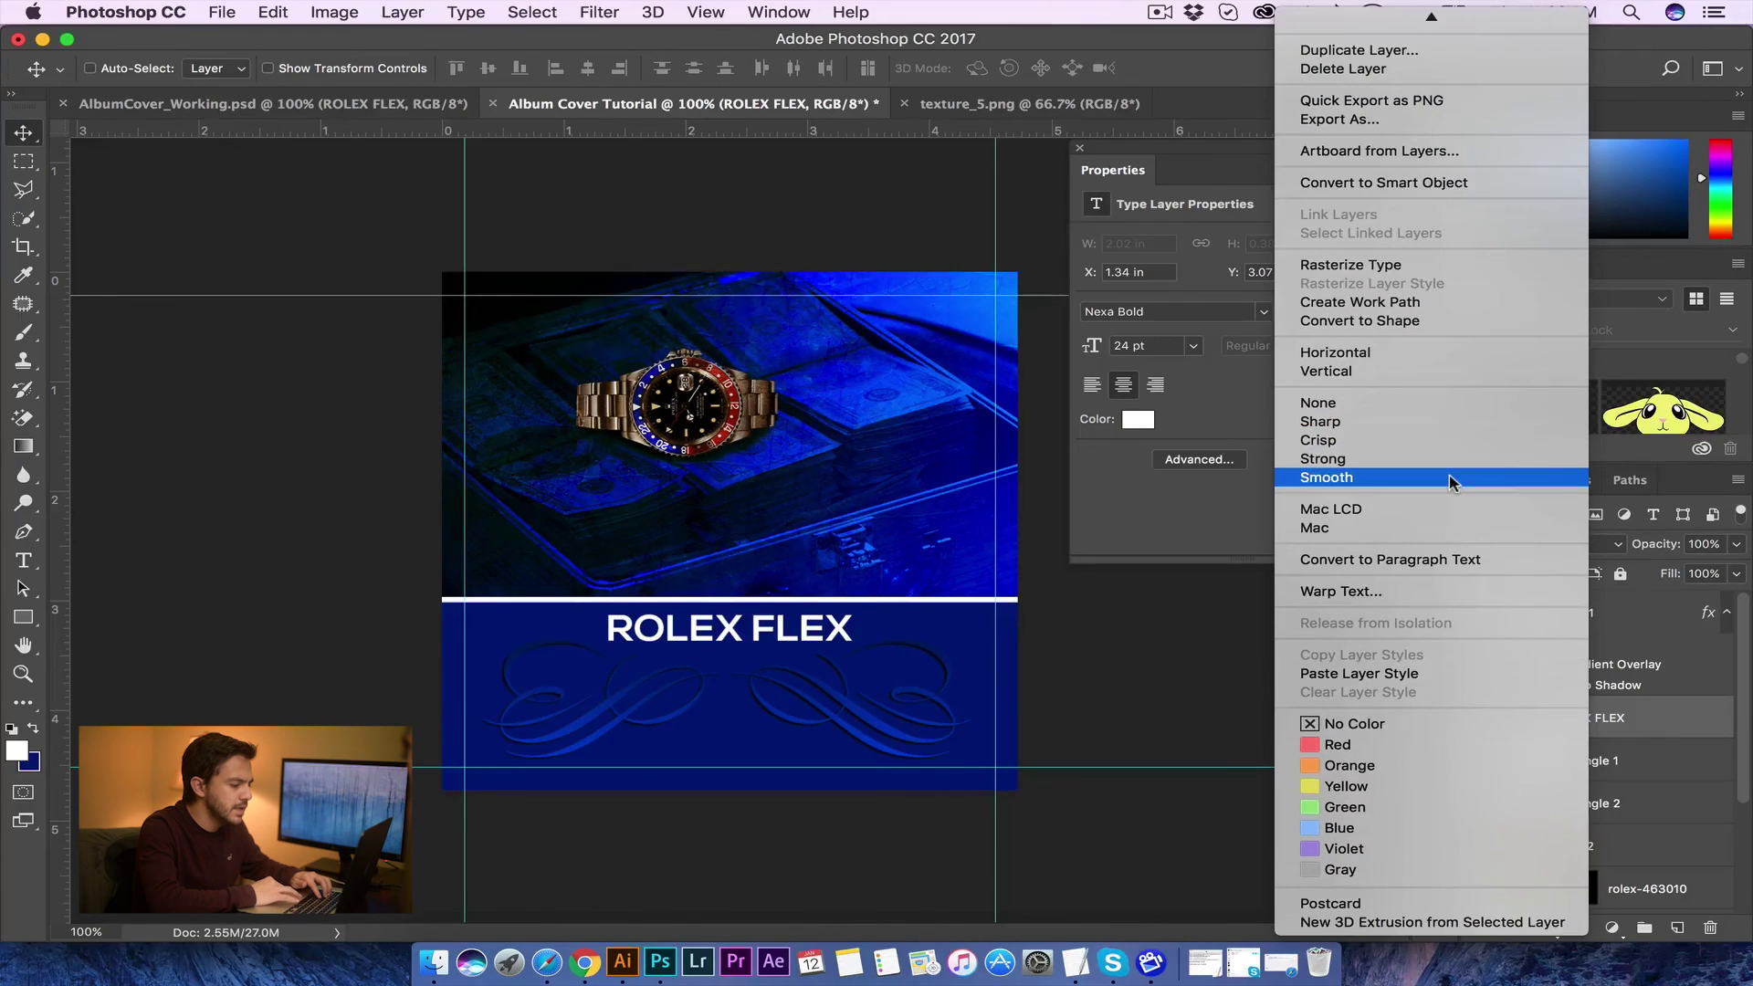
left_click(1376, 677)
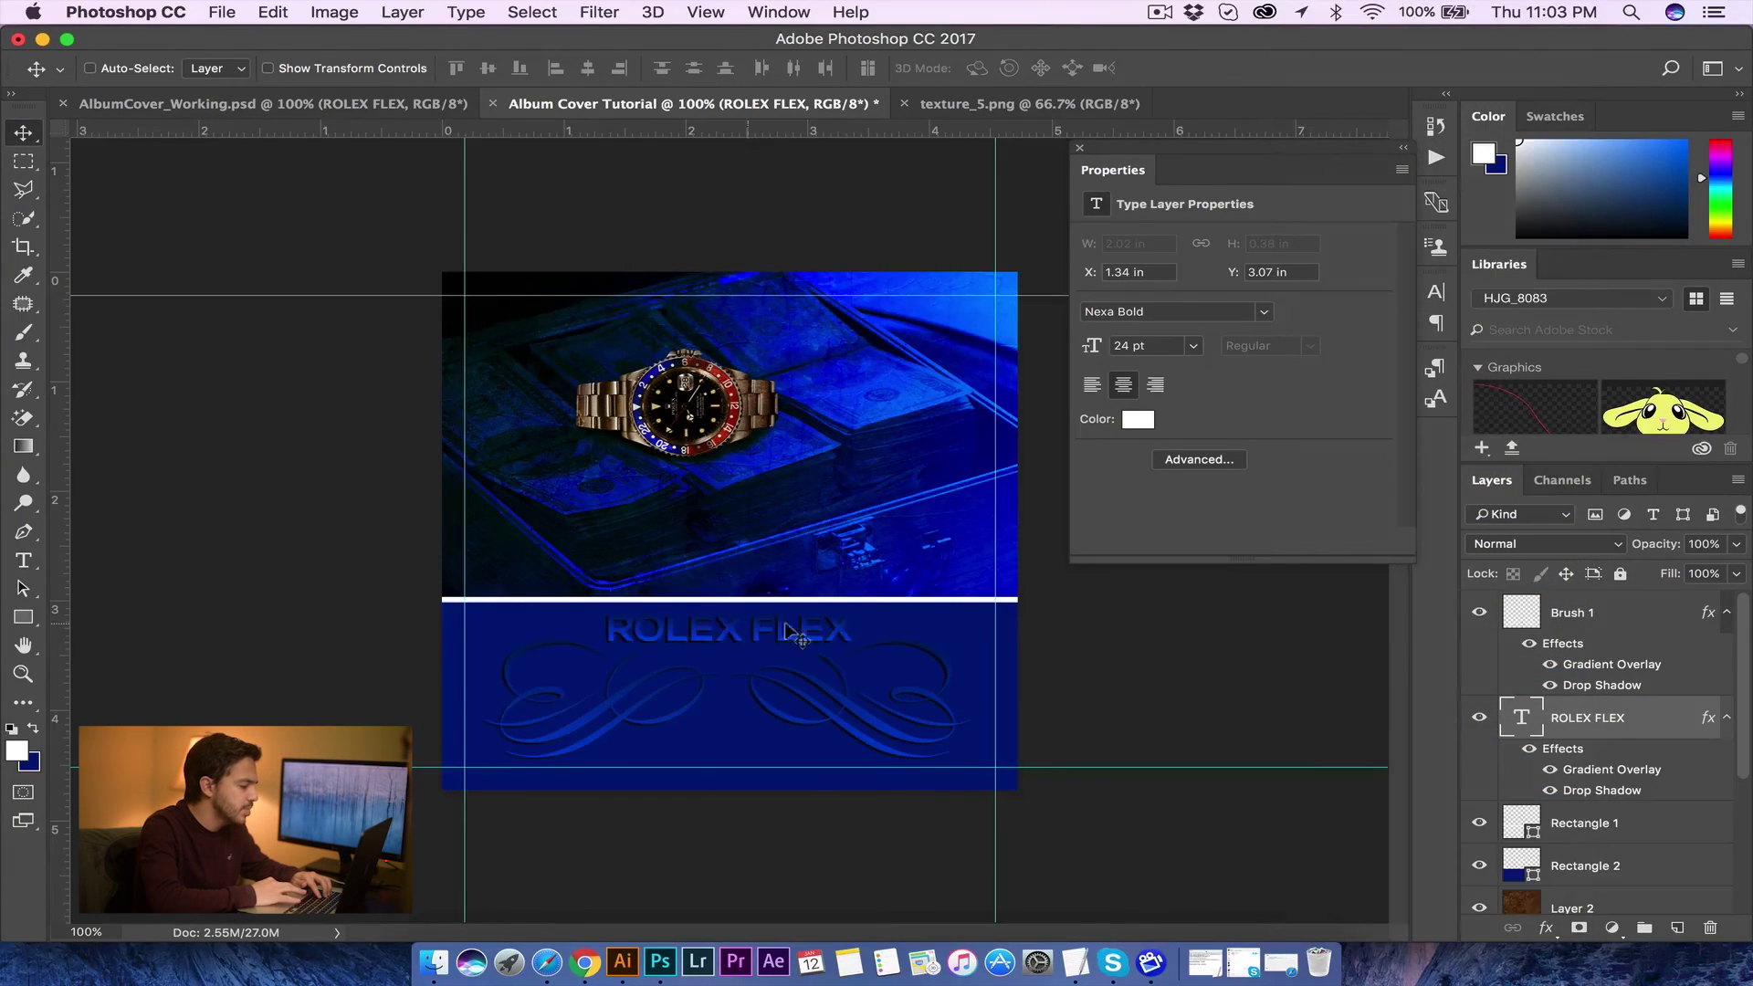
Step: Set the end colour stop of the ROLEX FLEX title's overlay gradient to light blue 5b91ff
right_click(1583, 726)
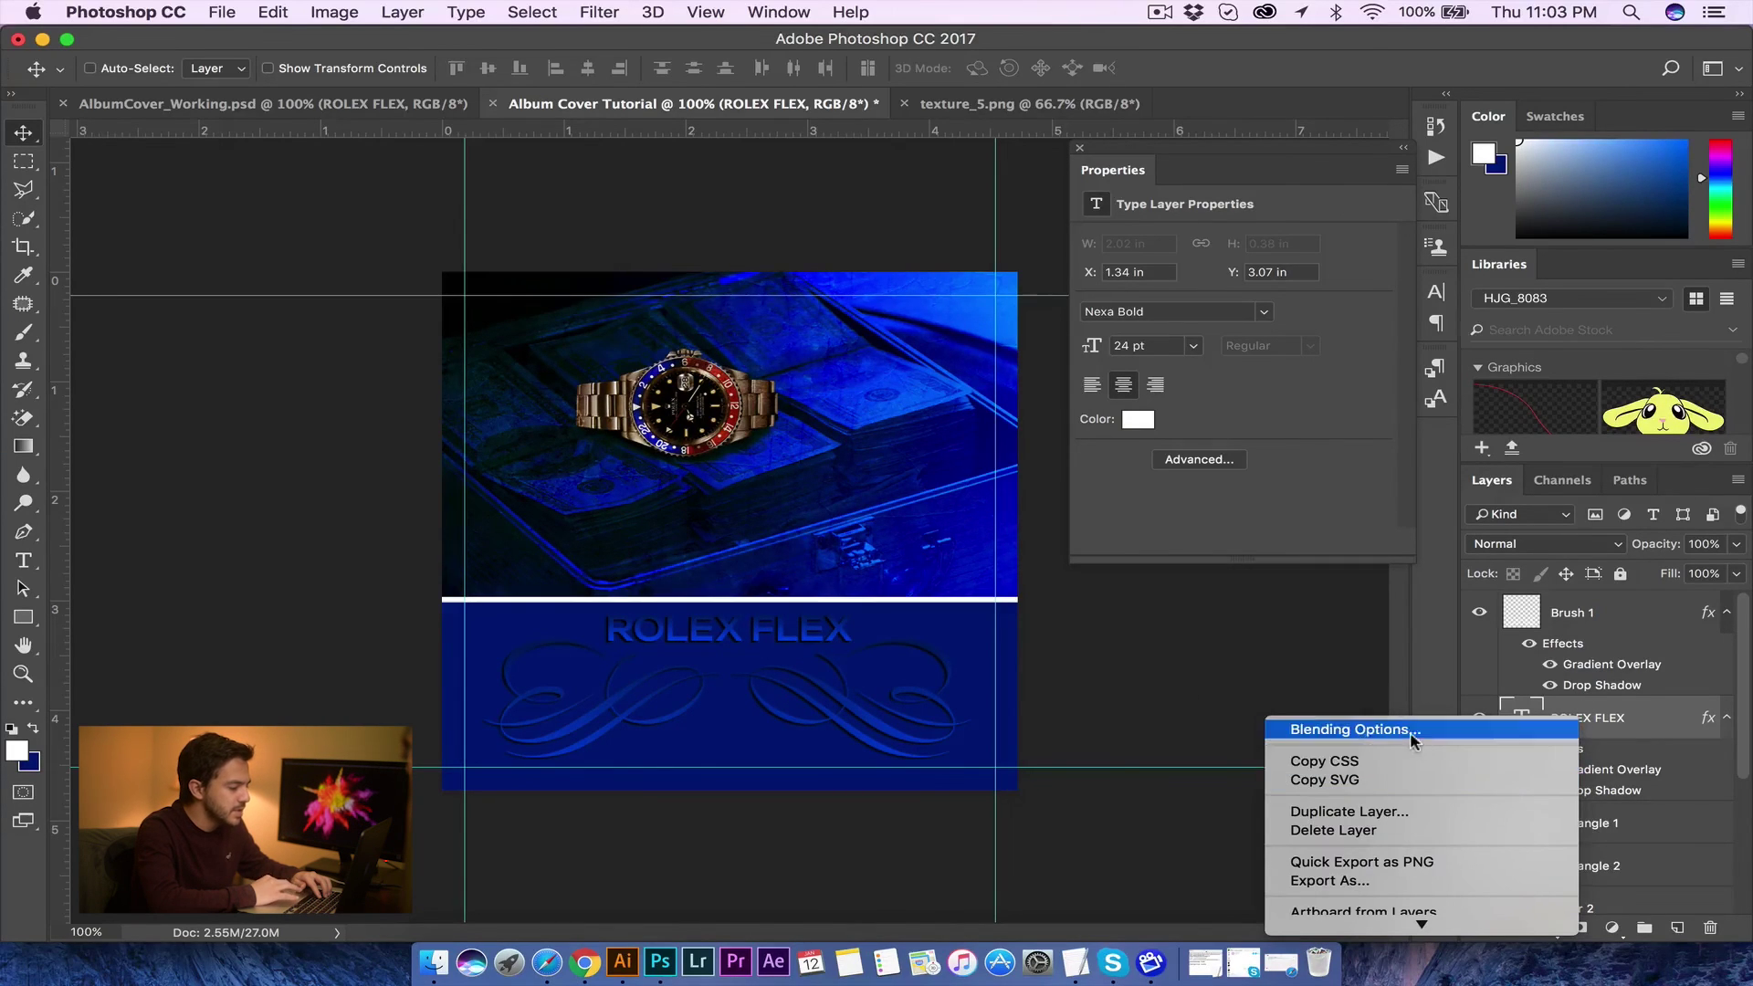
key("Escape")
left_click(771, 431)
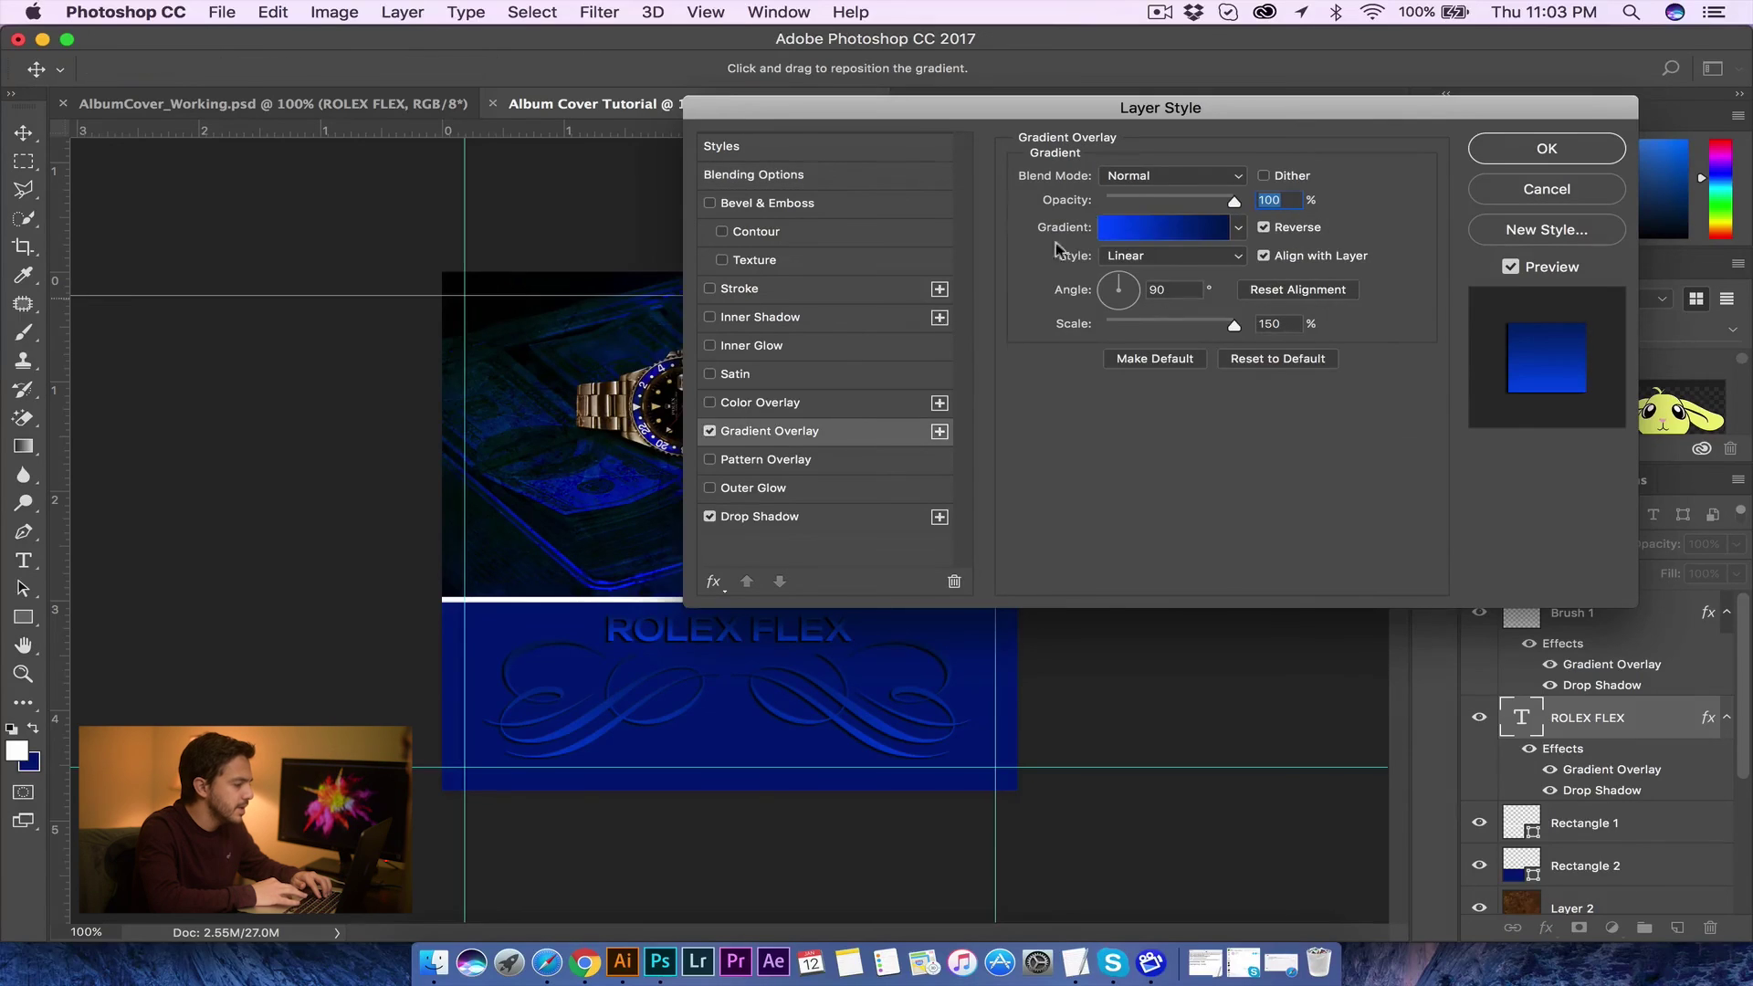
left_click(1125, 227)
double_click(1507, 649)
left_click(1181, 435)
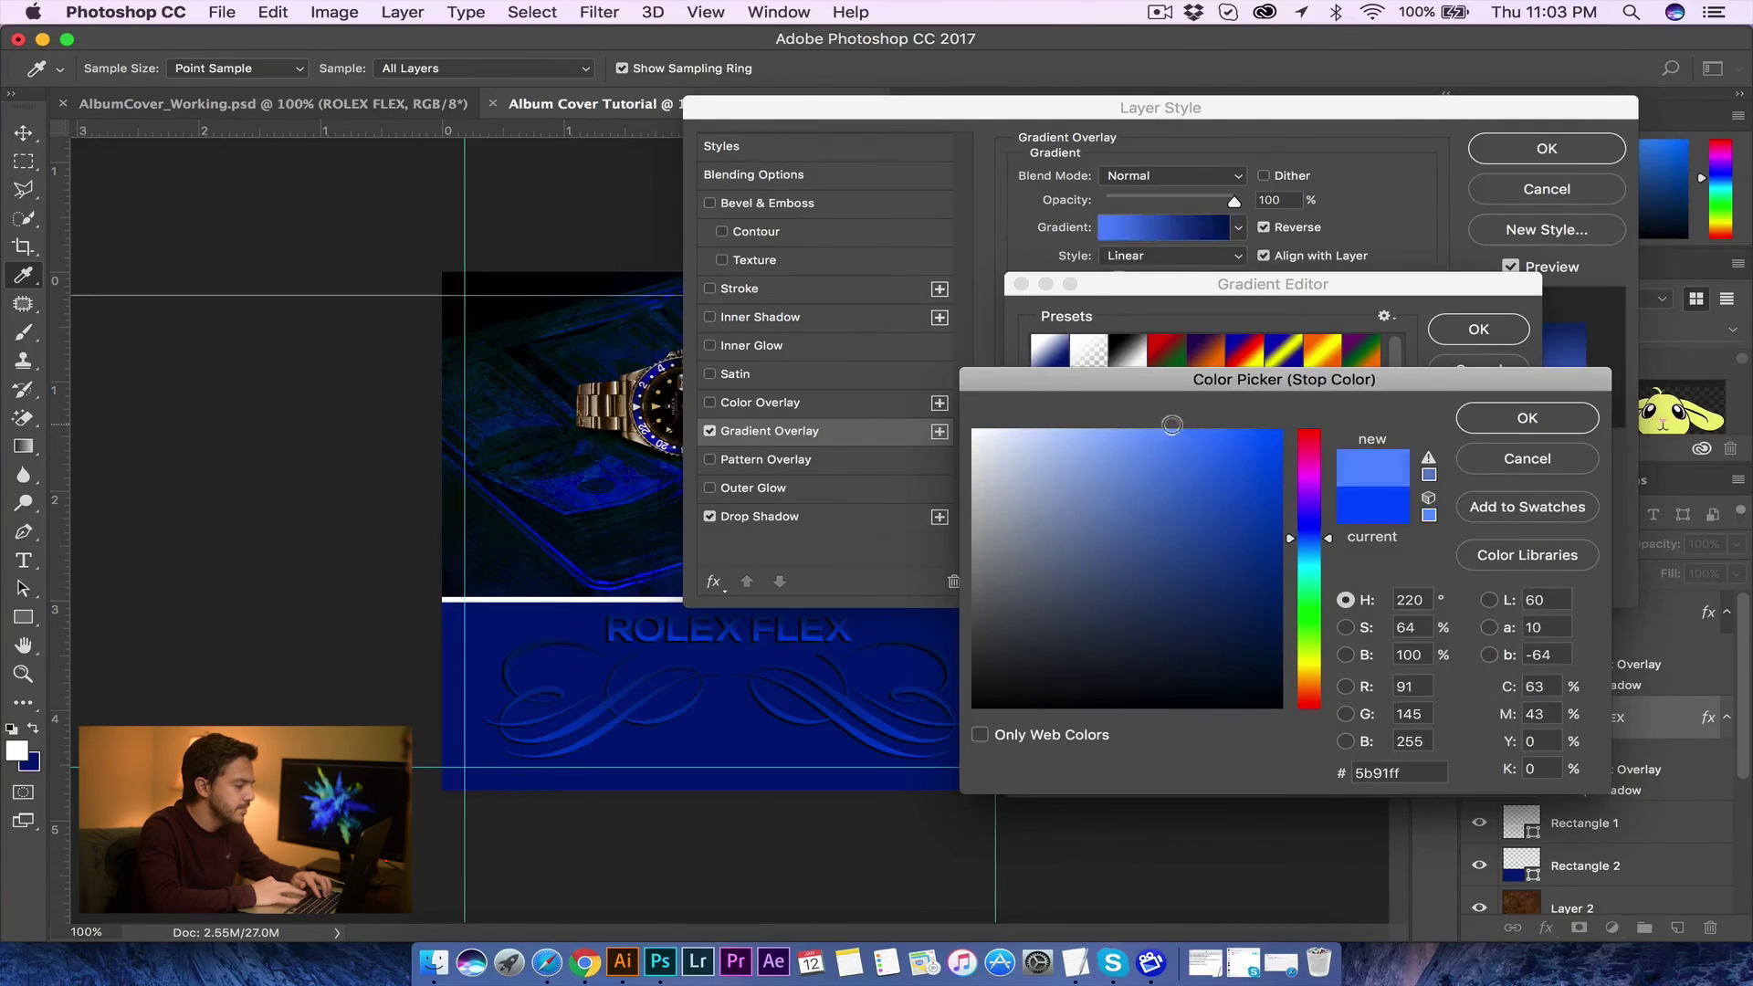
left_click(1471, 420)
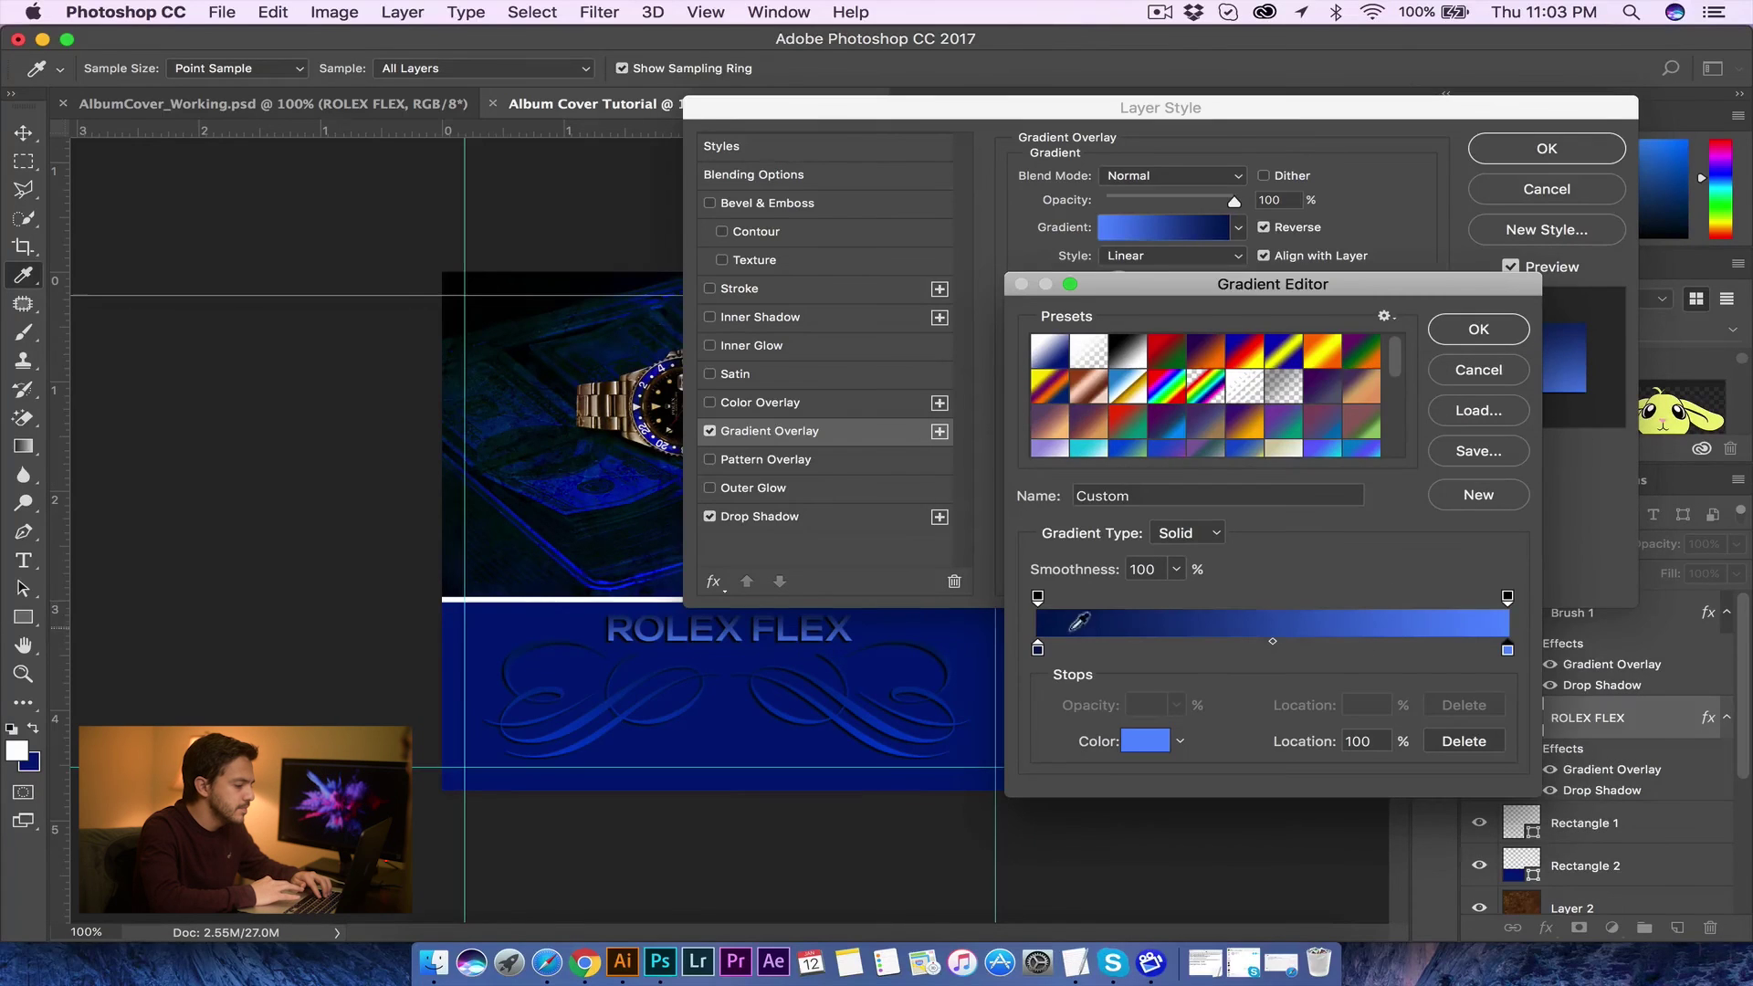
Step: Apply greyish blue 5a688d to the starting colour stop of the title's overlay gradient and close the Properties panel
double_click(1039, 648)
mouse_move(1256, 457)
left_mouse_down()
mouse_move(1276, 429)
mouse_move(1224, 490)
mouse_move(1167, 509)
mouse_move(1142, 566)
mouse_move(1080, 553)
left_mouse_up()
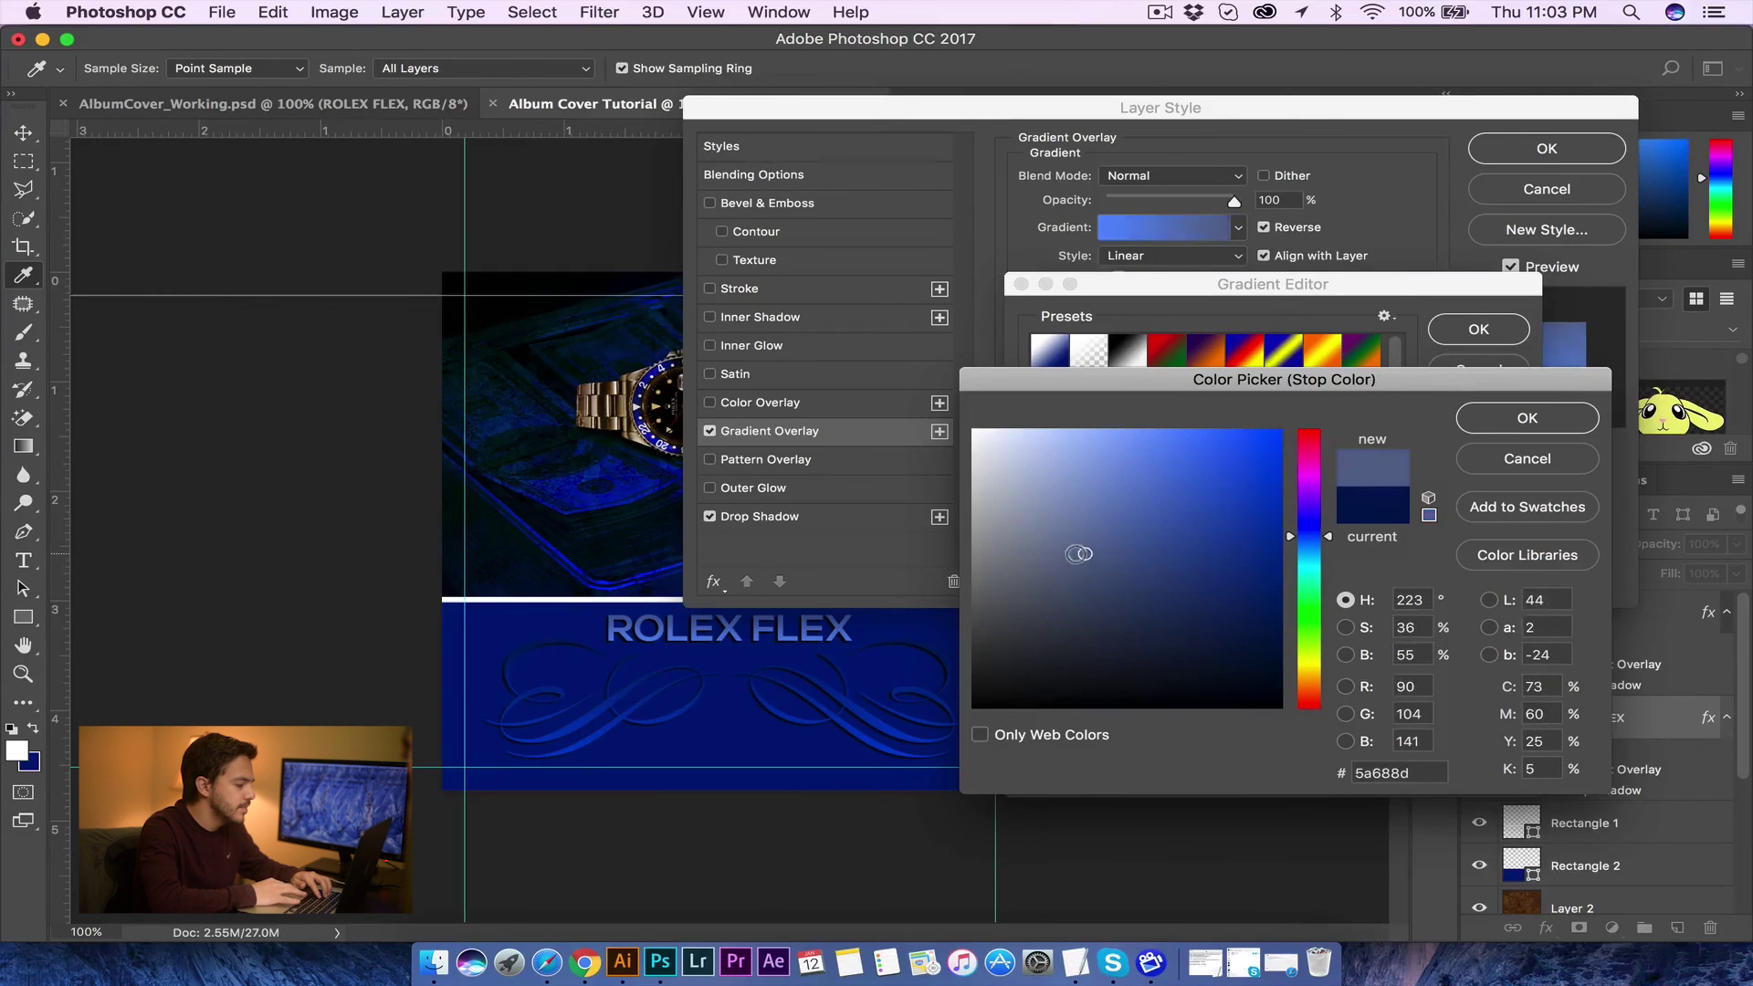
left_click(1519, 422)
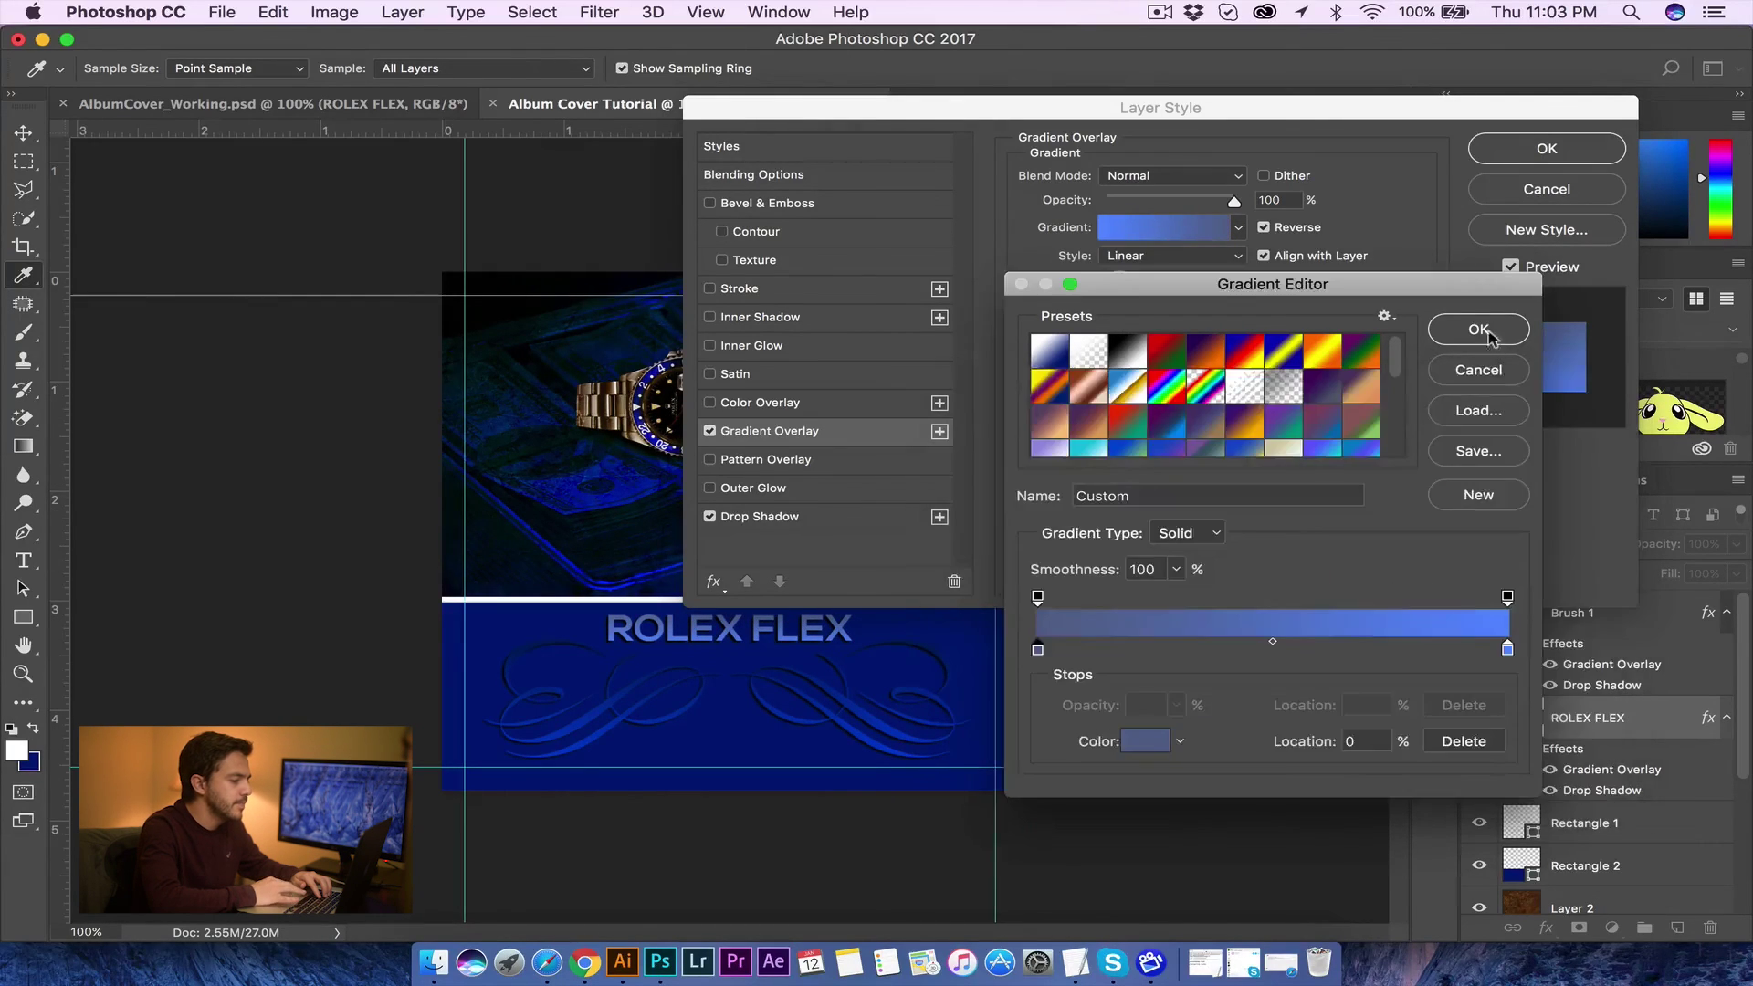
left_click(1478, 329)
left_click(1546, 148)
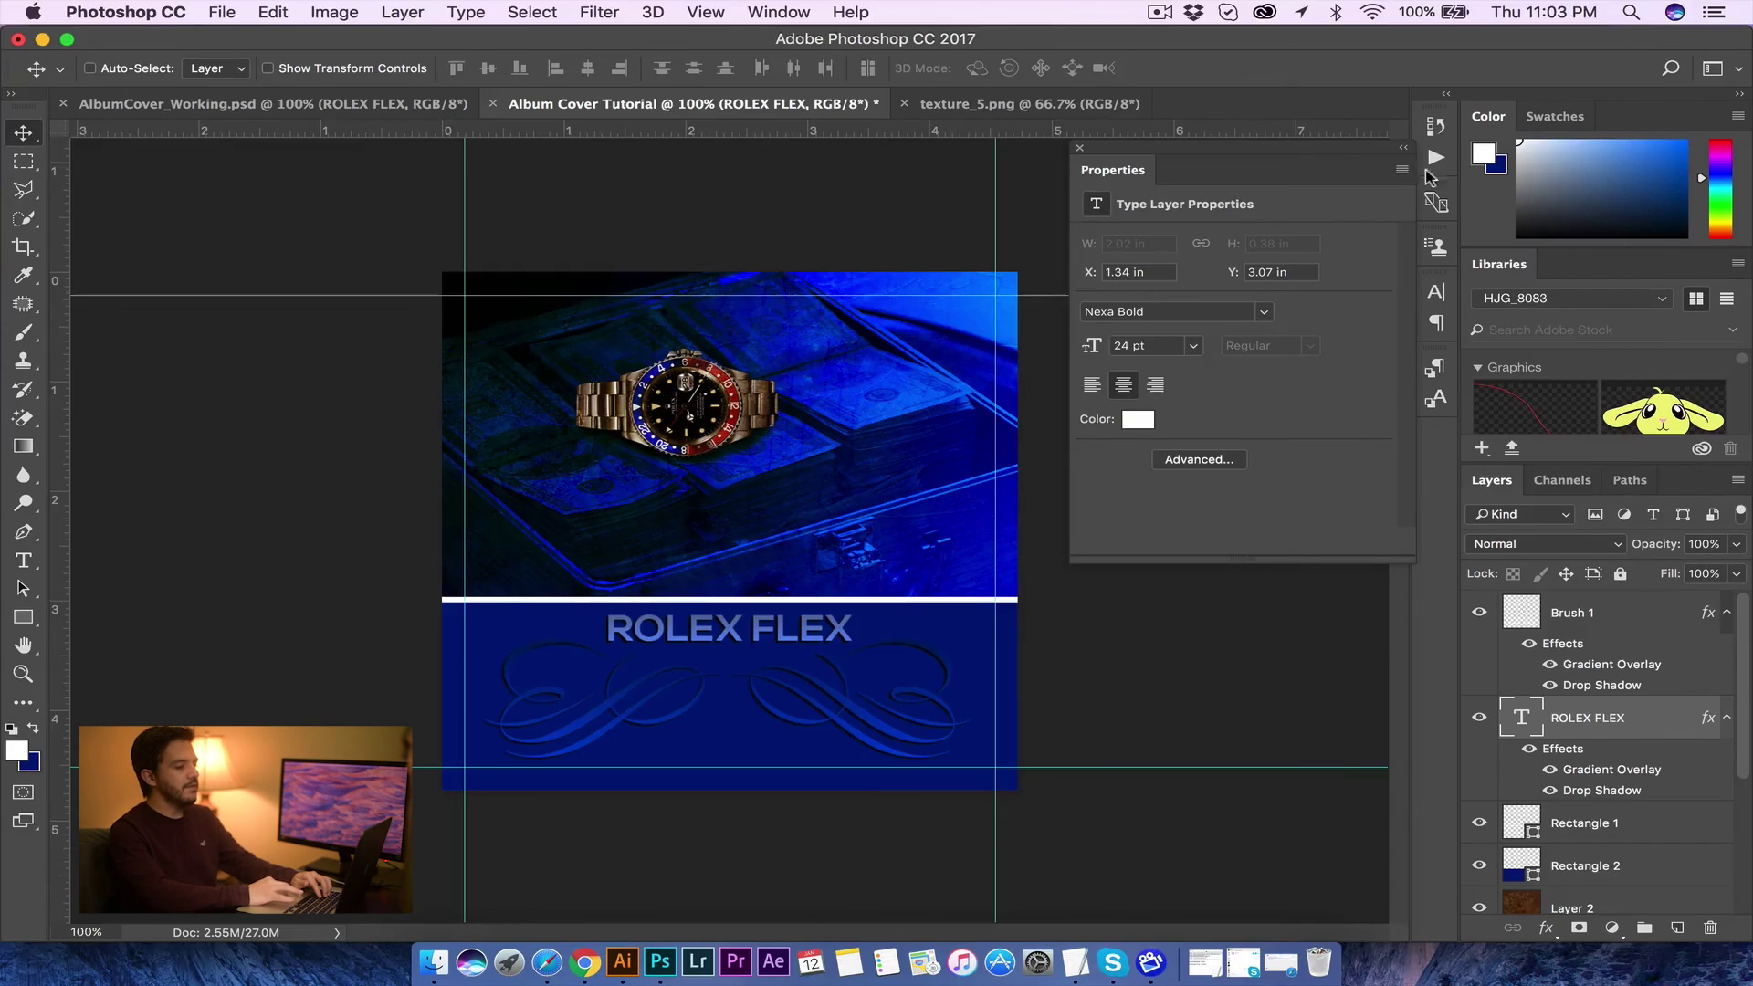
left_click(1078, 149)
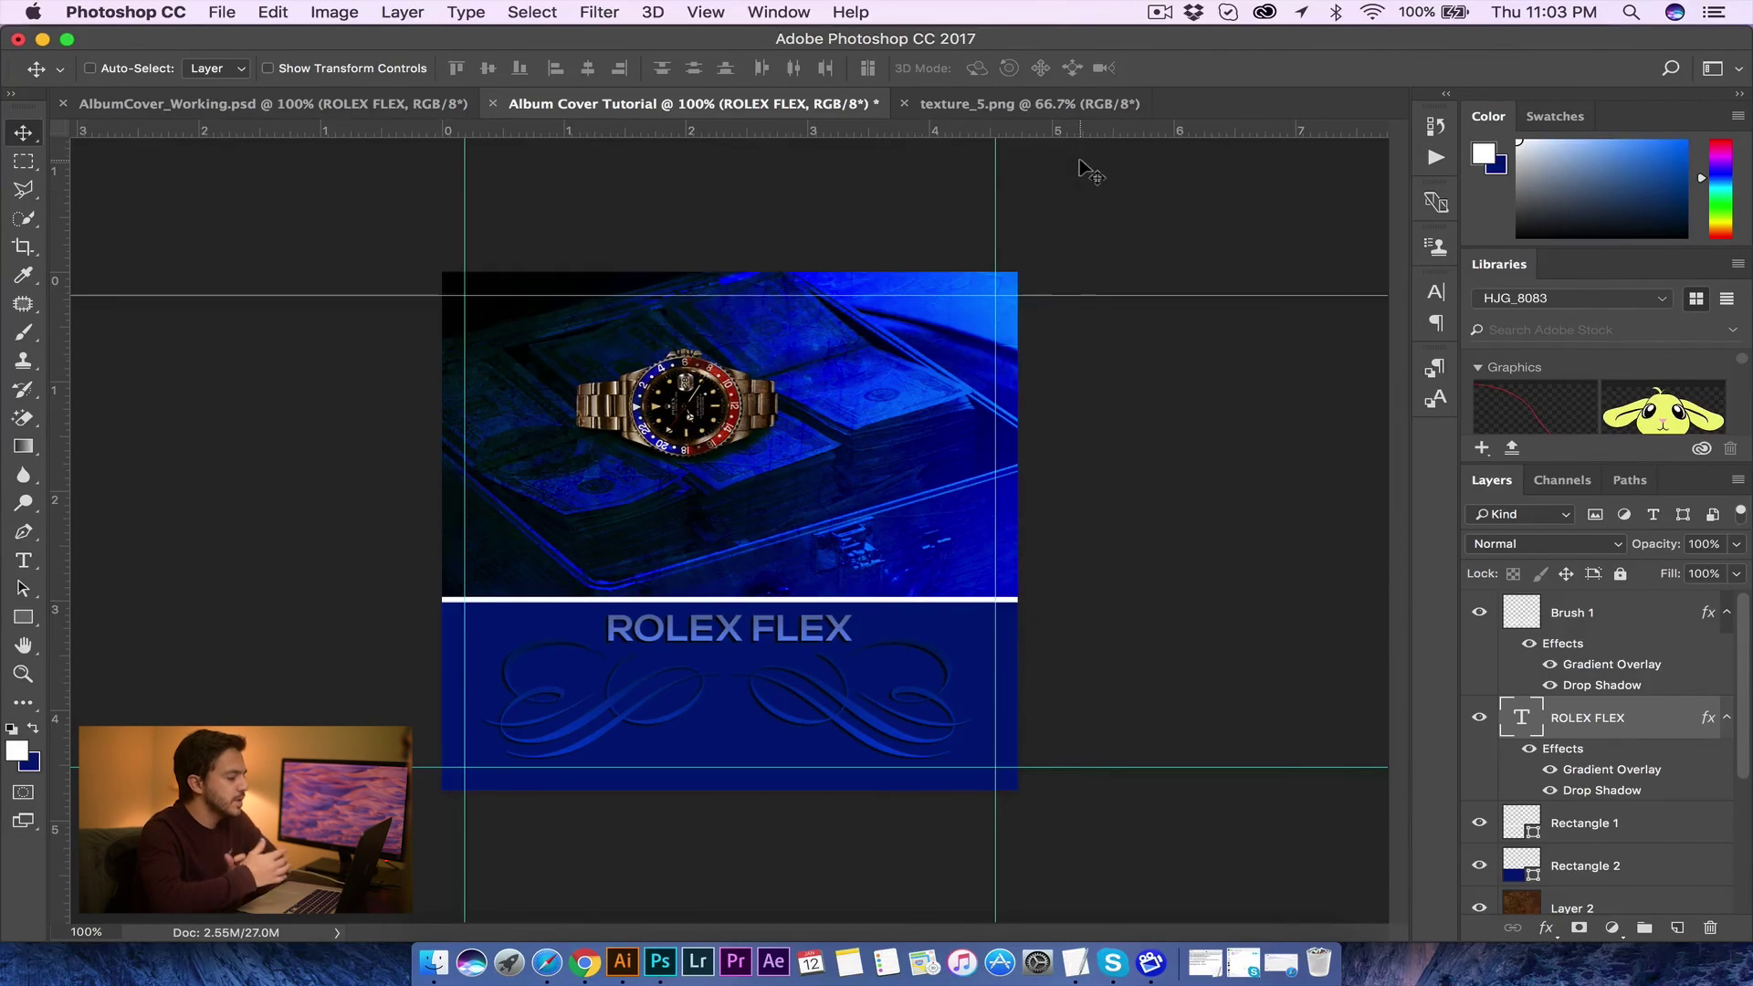